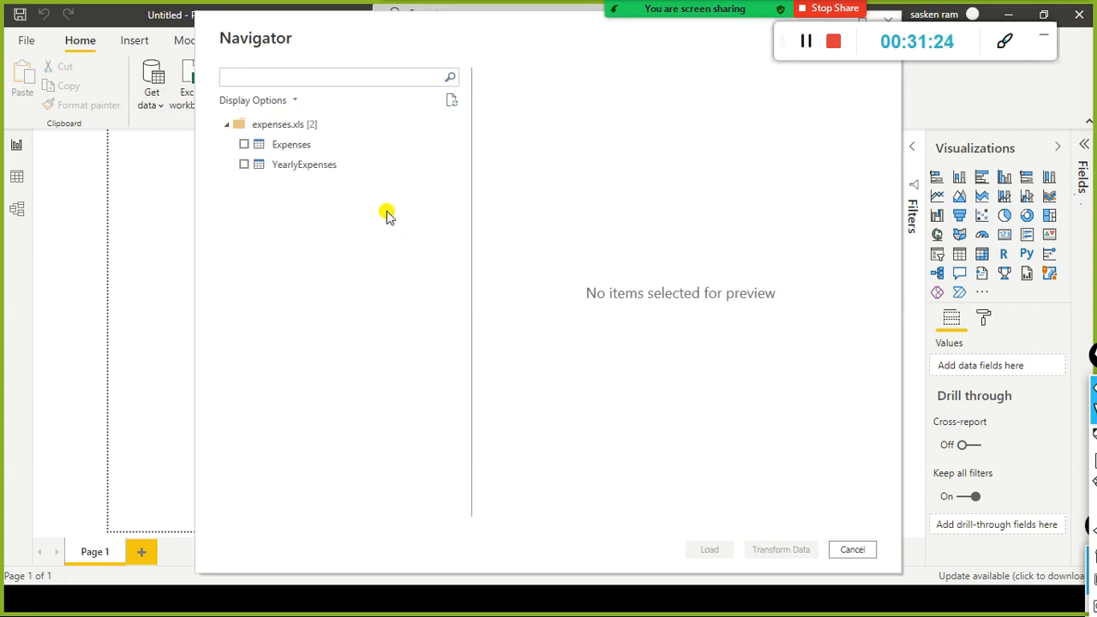
# - Preview the Expenses and YearlyExpenses tables of expenses.xls and cancel the import
pyautogui.click(244, 145)
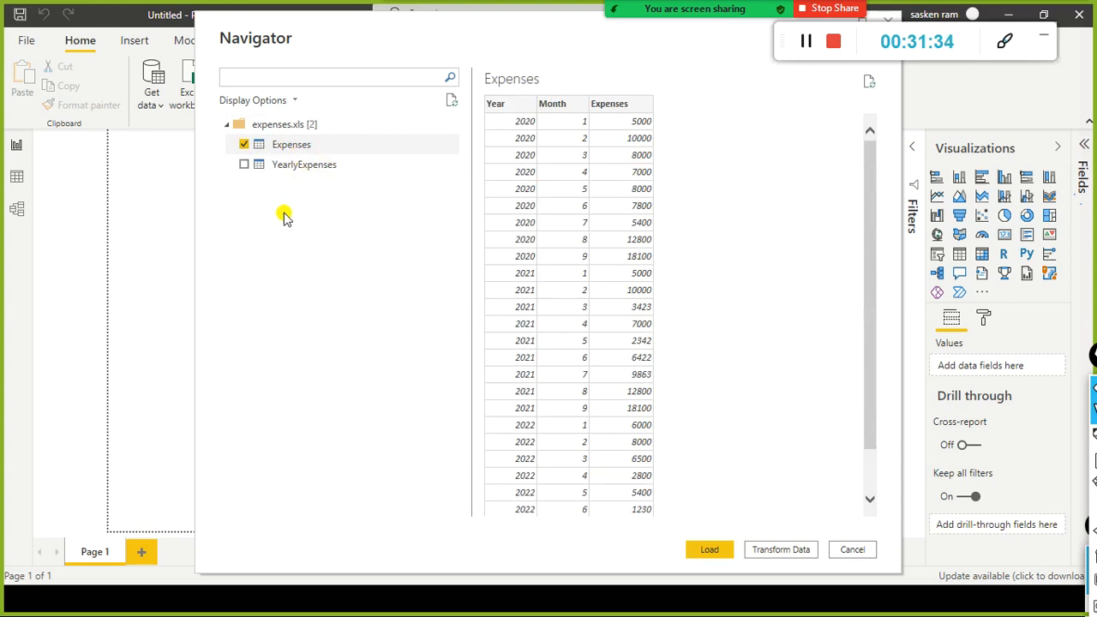
pyautogui.click(244, 164)
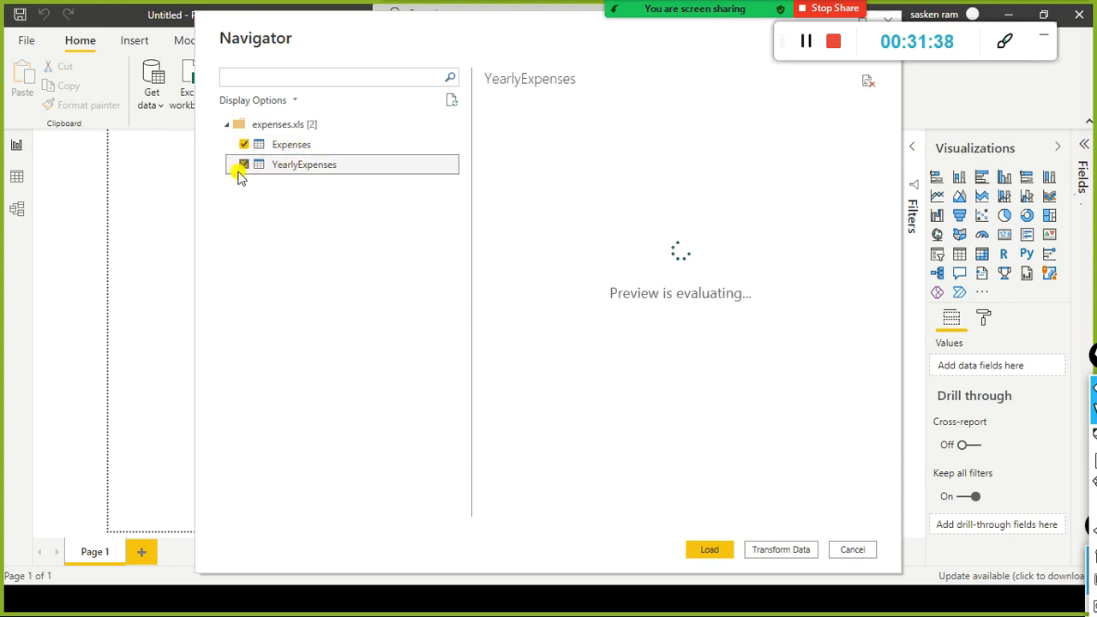
pyautogui.click(244, 167)
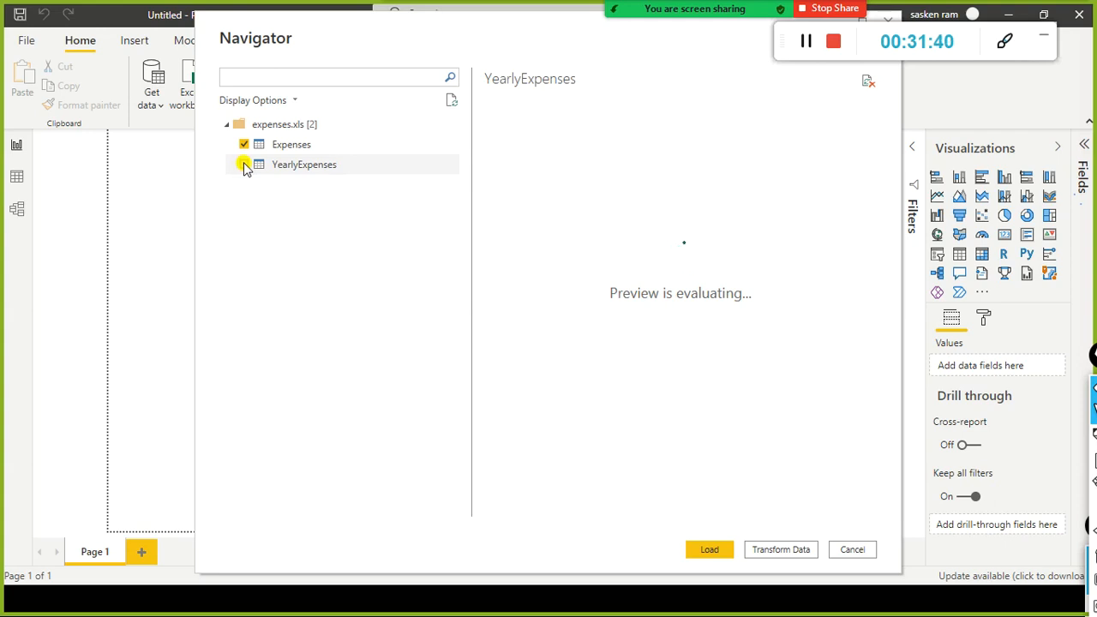
pyautogui.click(245, 165)
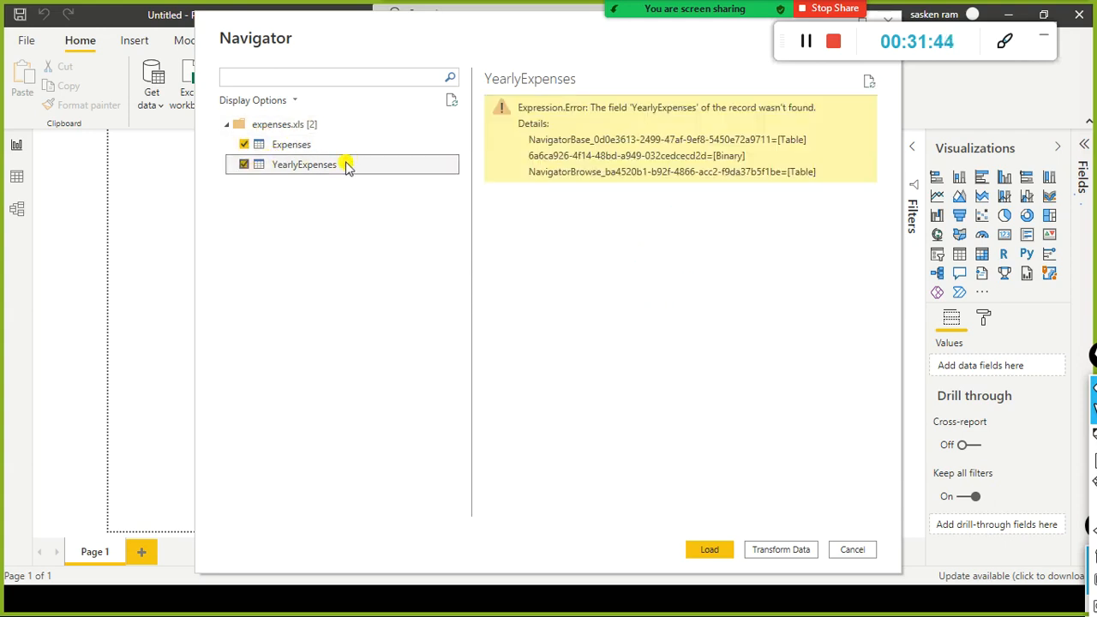
pyautogui.click(244, 144)
pyautogui.click(243, 165)
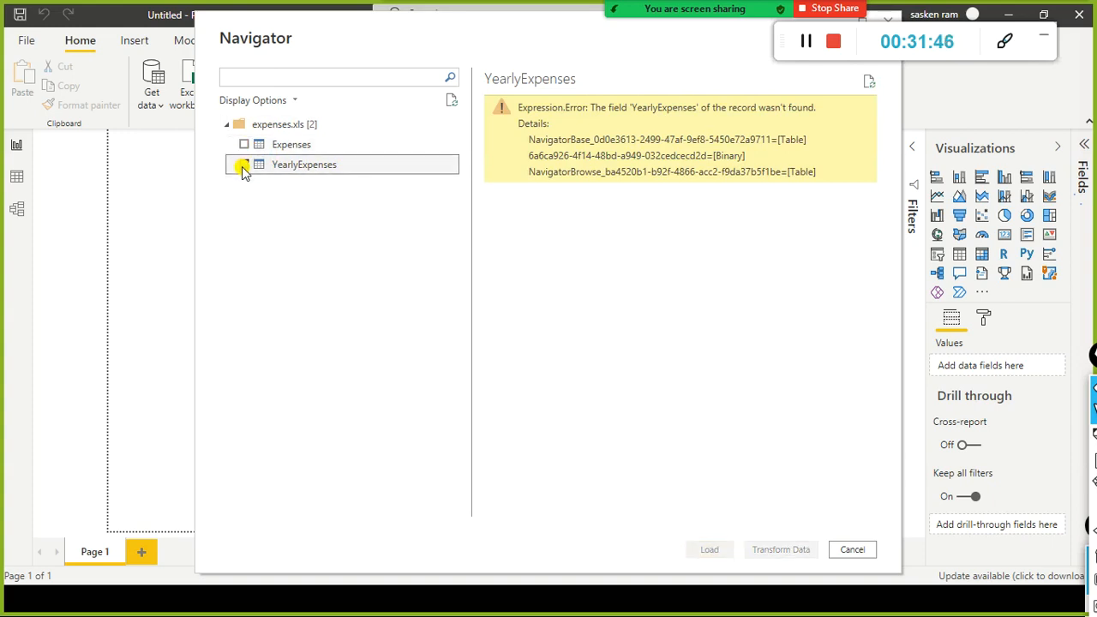
pyautogui.click(245, 144)
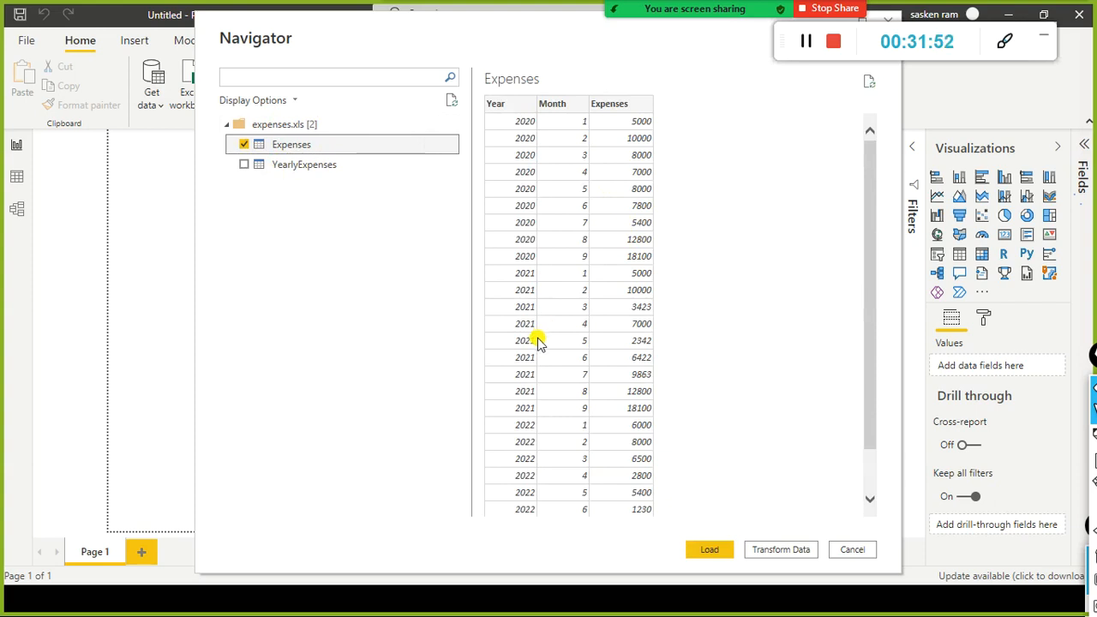
pyautogui.click(852, 550)
# - Open expenses.xlsx as an Excel source, preview its Expenses and YearlyExpenses tables, and cancel the import
pyautogui.click(154, 101)
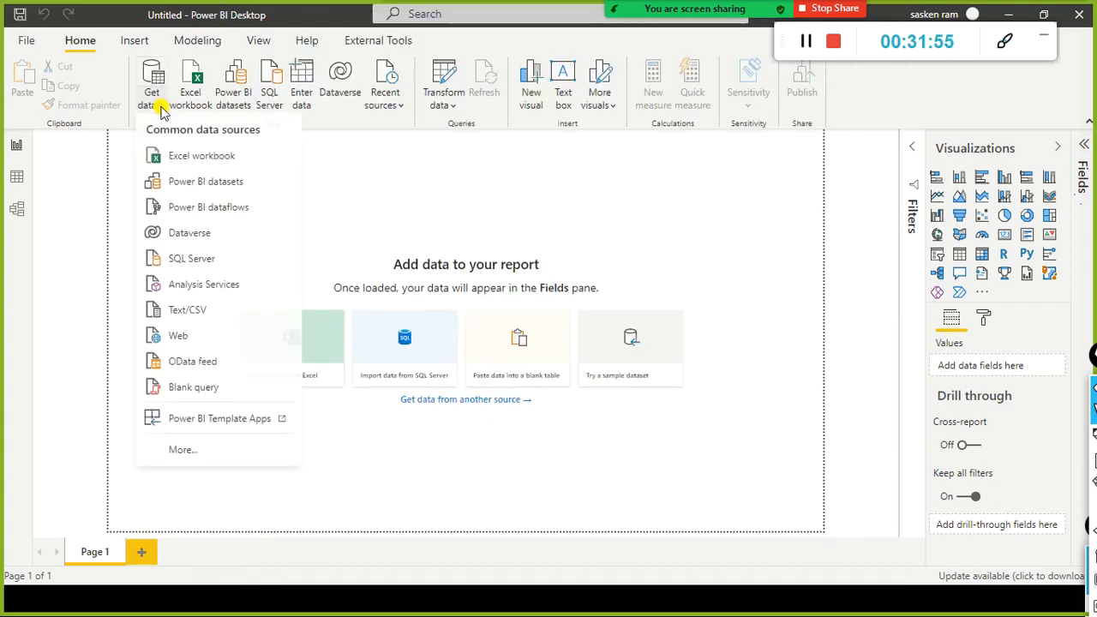
pyautogui.click(174, 161)
pyautogui.click(341, 237)
pyautogui.scroll(-3, 341, 237)
pyautogui.click(341, 237)
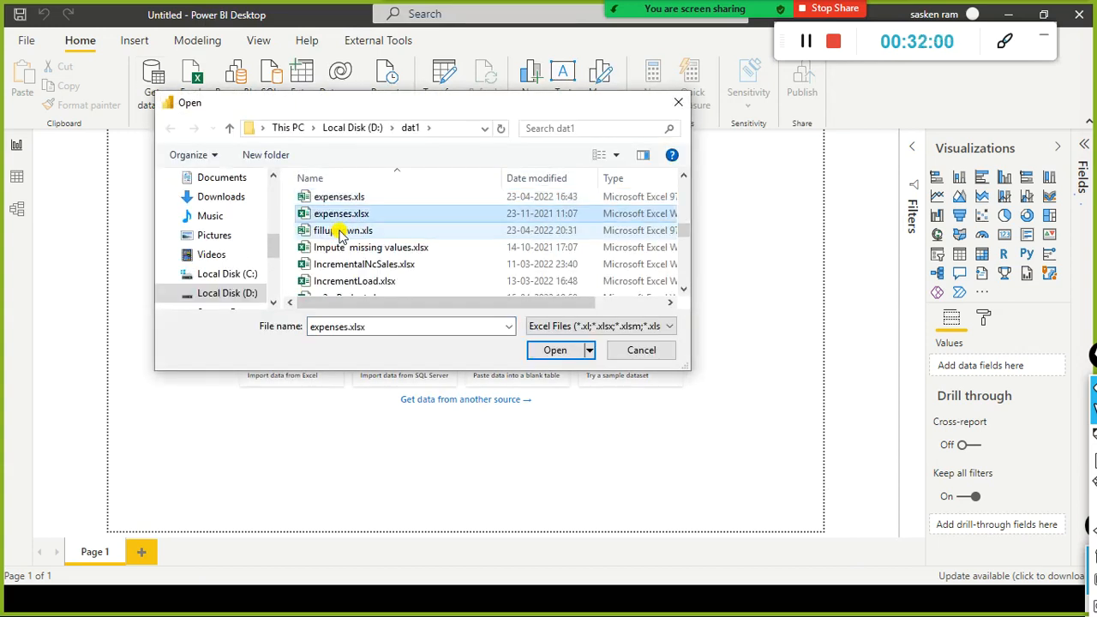
pyautogui.doubleClick(339, 231)
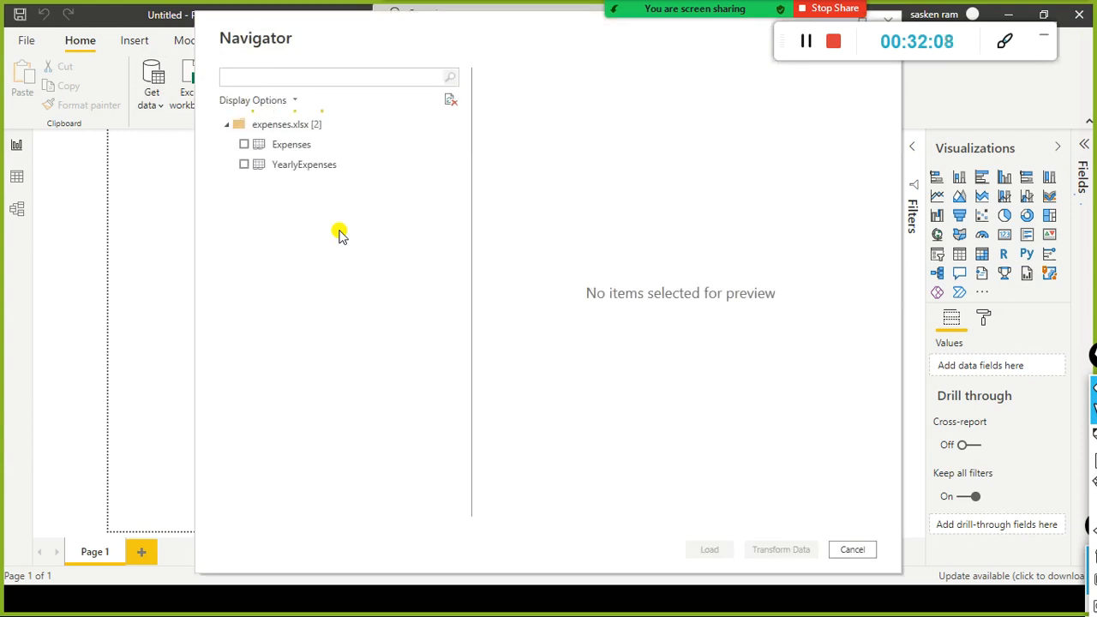
pyautogui.click(248, 147)
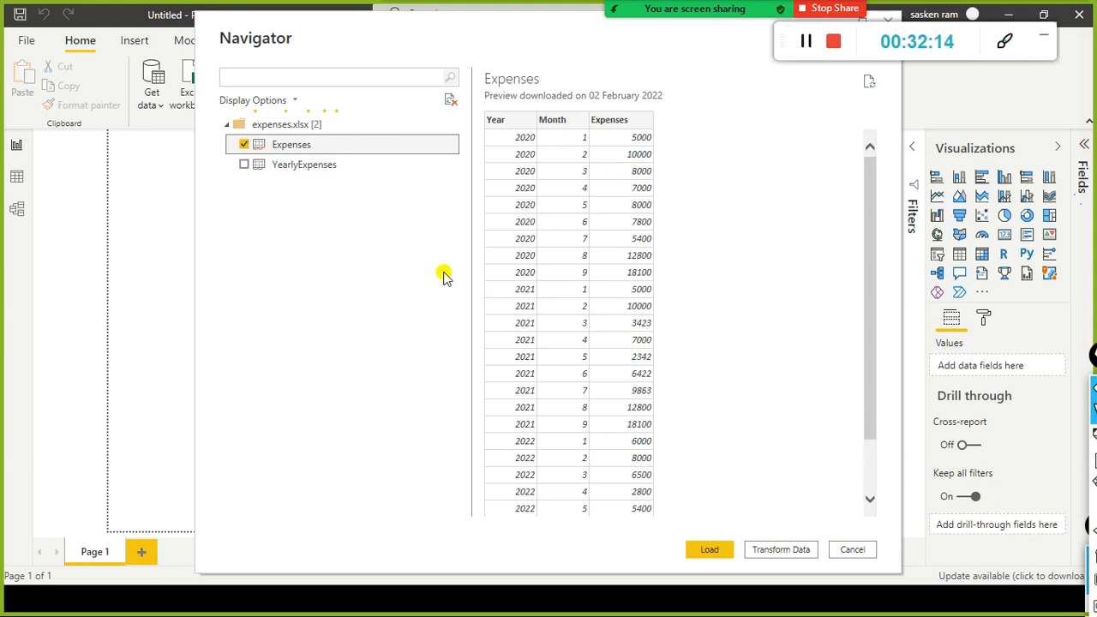
pyautogui.click(247, 165)
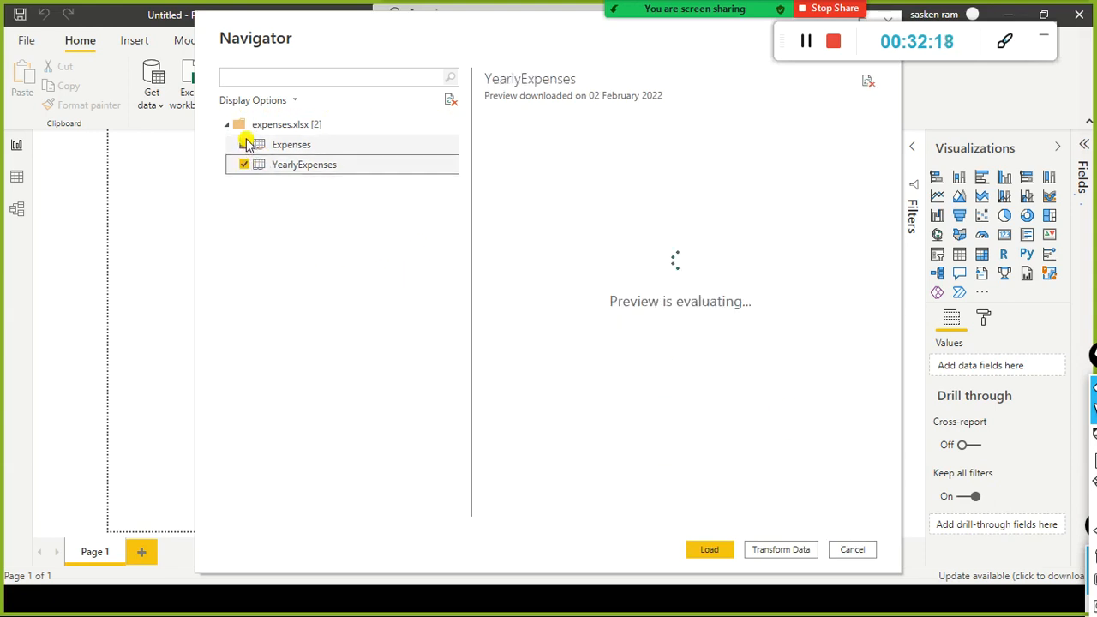
pyautogui.click(246, 144)
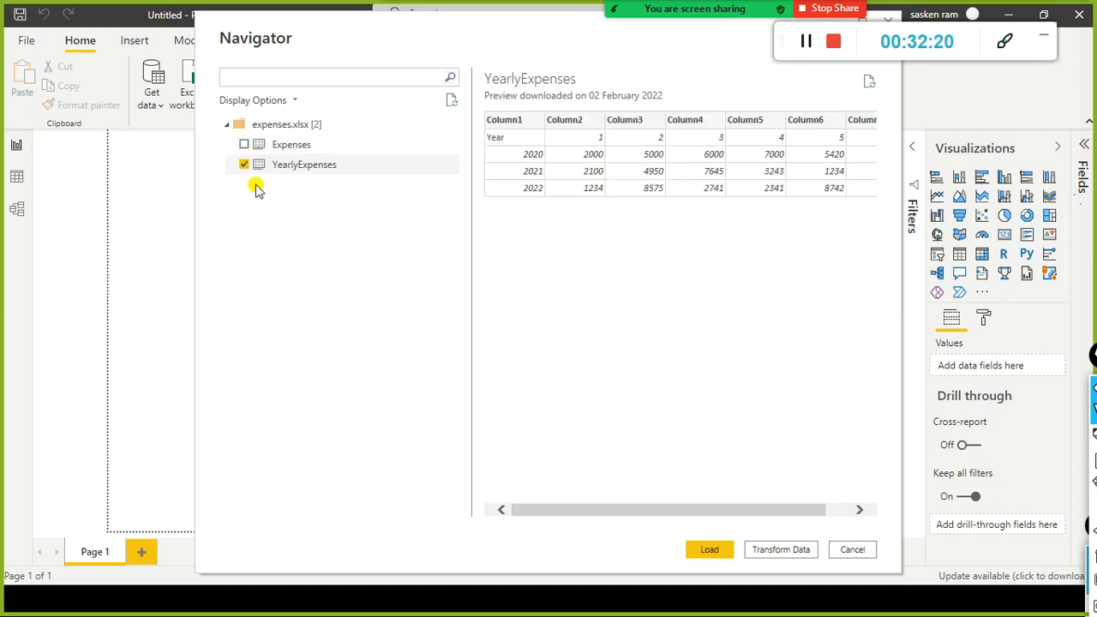
pyautogui.click(852, 550)
# - Look for the needed Excel file among the recent data sources and in the dat1 folder in File Explorer
pyautogui.press('super')
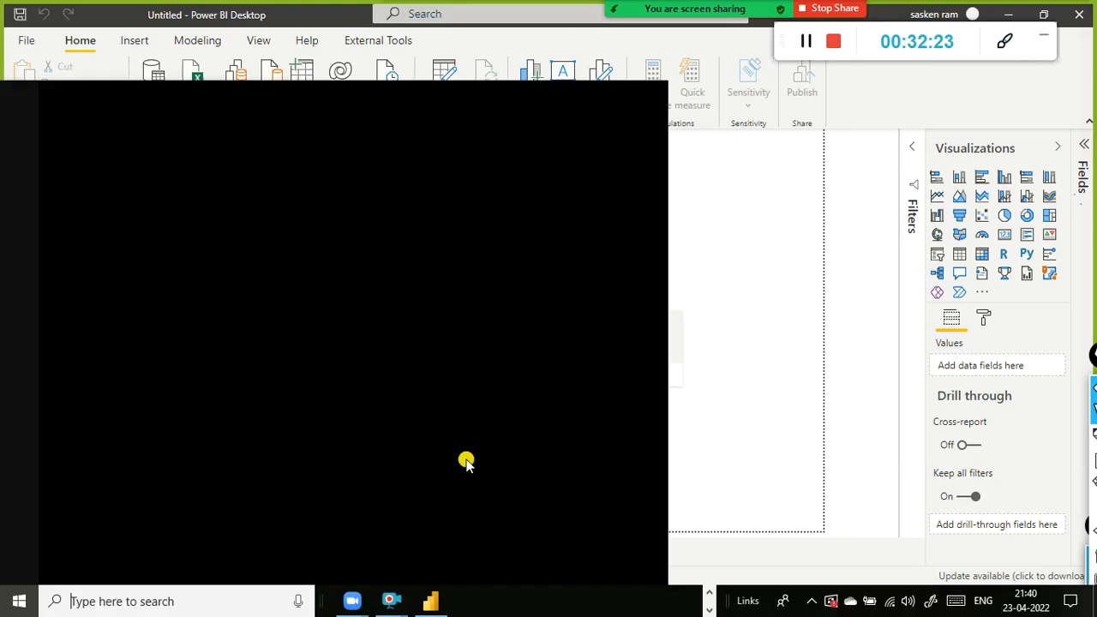
pyautogui.click(571, 211)
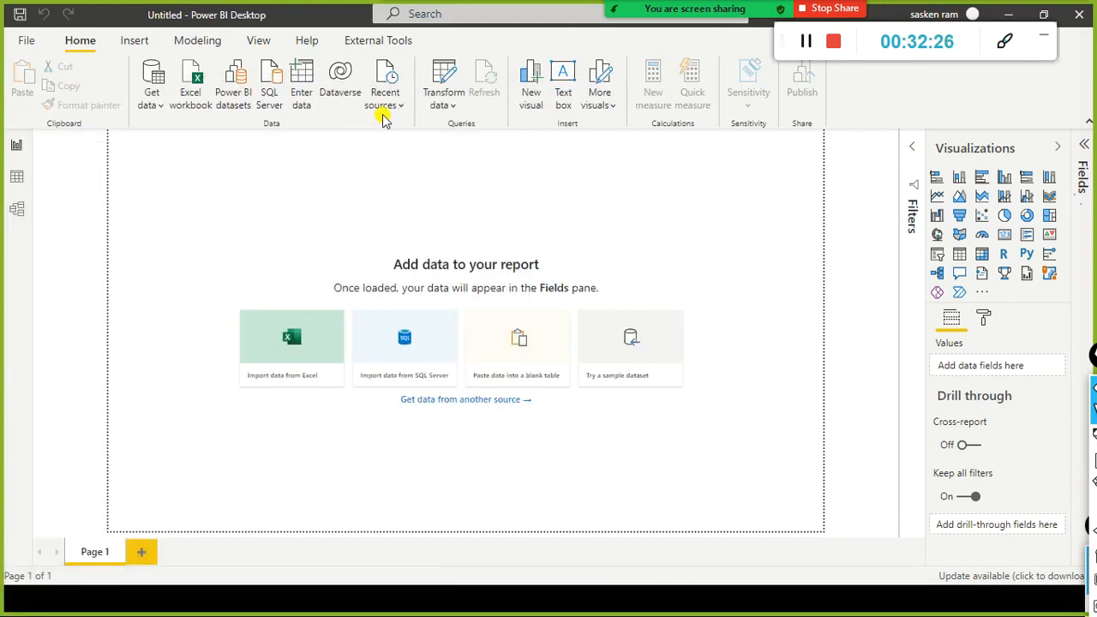
pyautogui.click(392, 111)
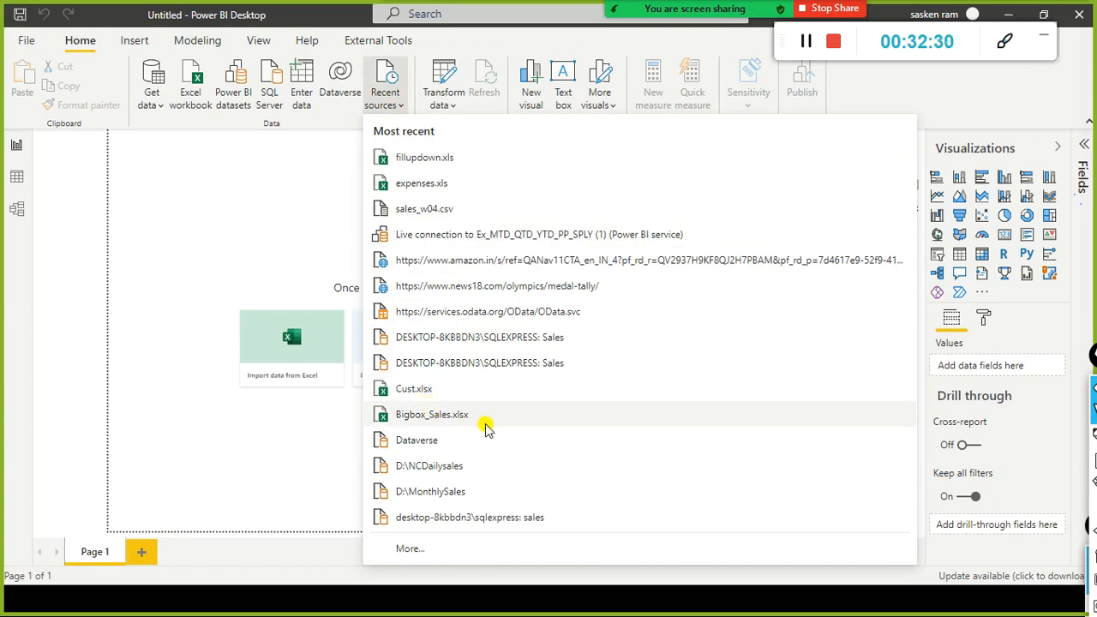
pyautogui.click(293, 205)
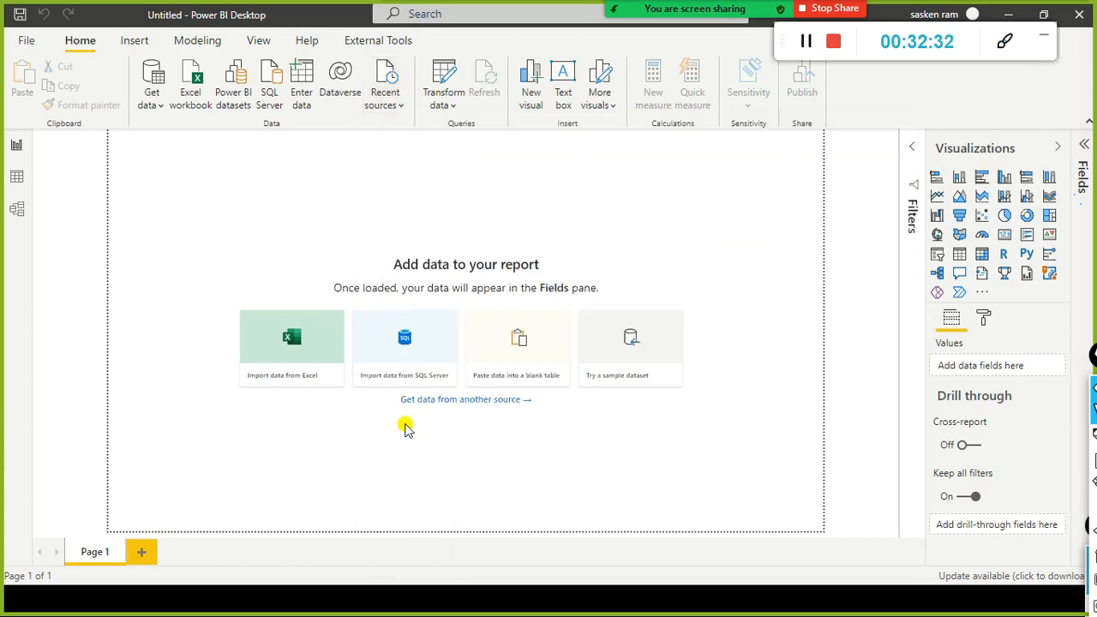
pyautogui.press('super')
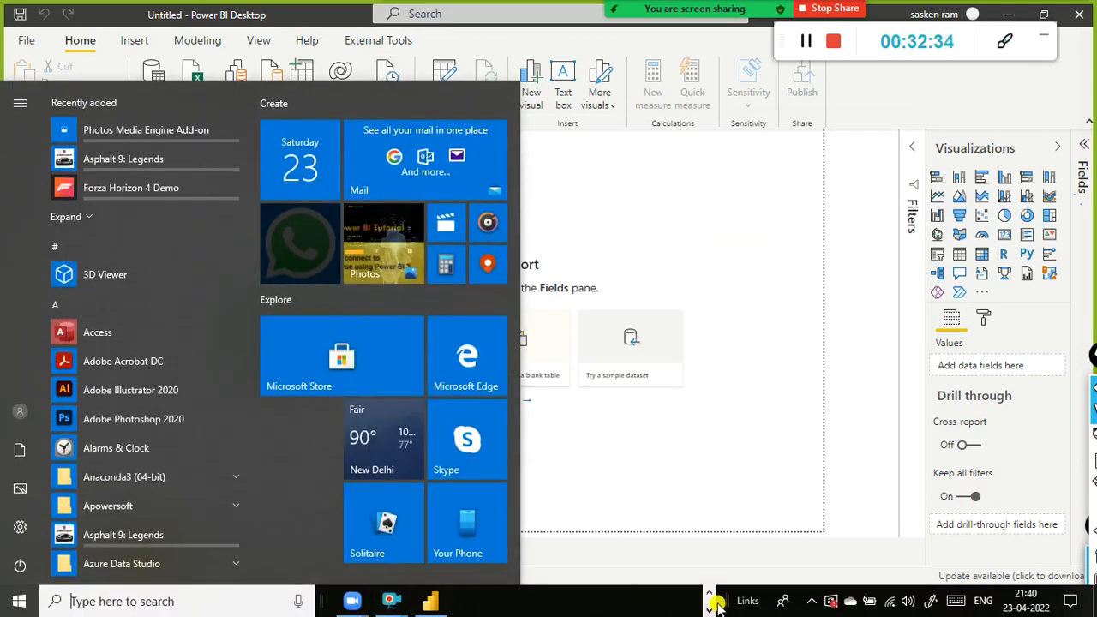
pyautogui.click(559, 604)
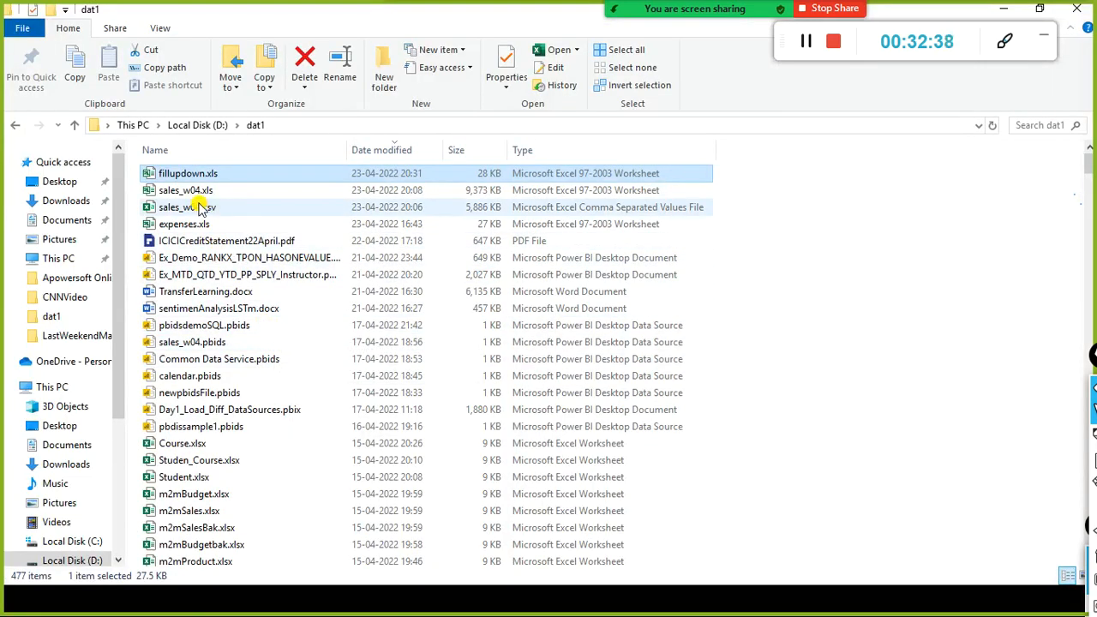
pyautogui.hotkey('alt', 'Tab')
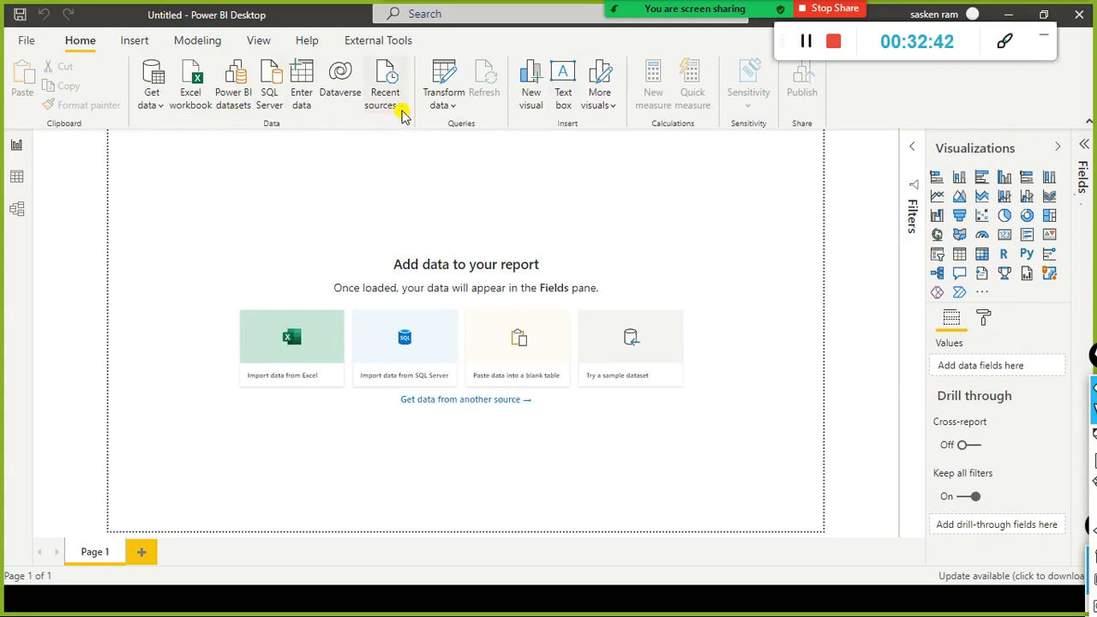
# - Load the Expenses table from the Excel workbook fillupdown.xls in the dat1 folder
pyautogui.click(149, 103)
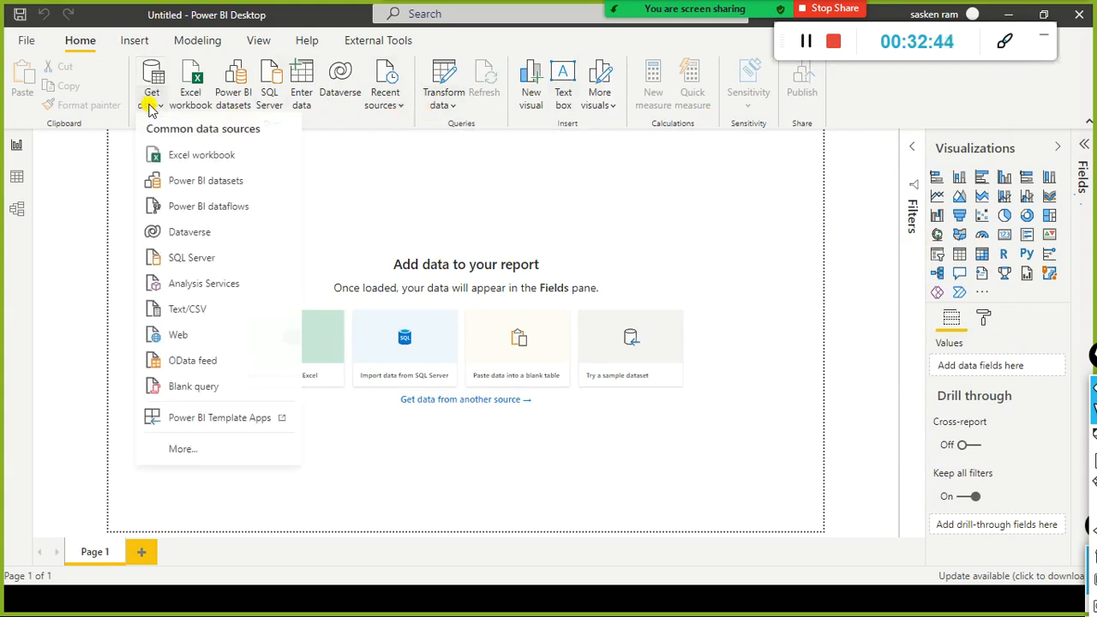
pyautogui.click(156, 157)
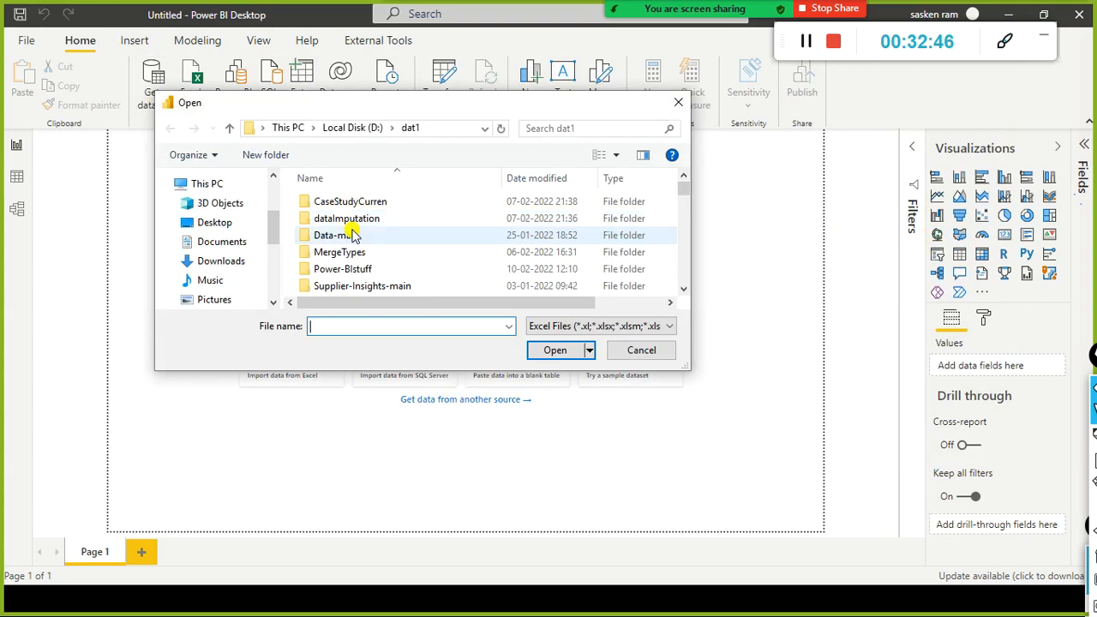
pyautogui.click(357, 237)
pyautogui.press('f')
pyautogui.press('Return')
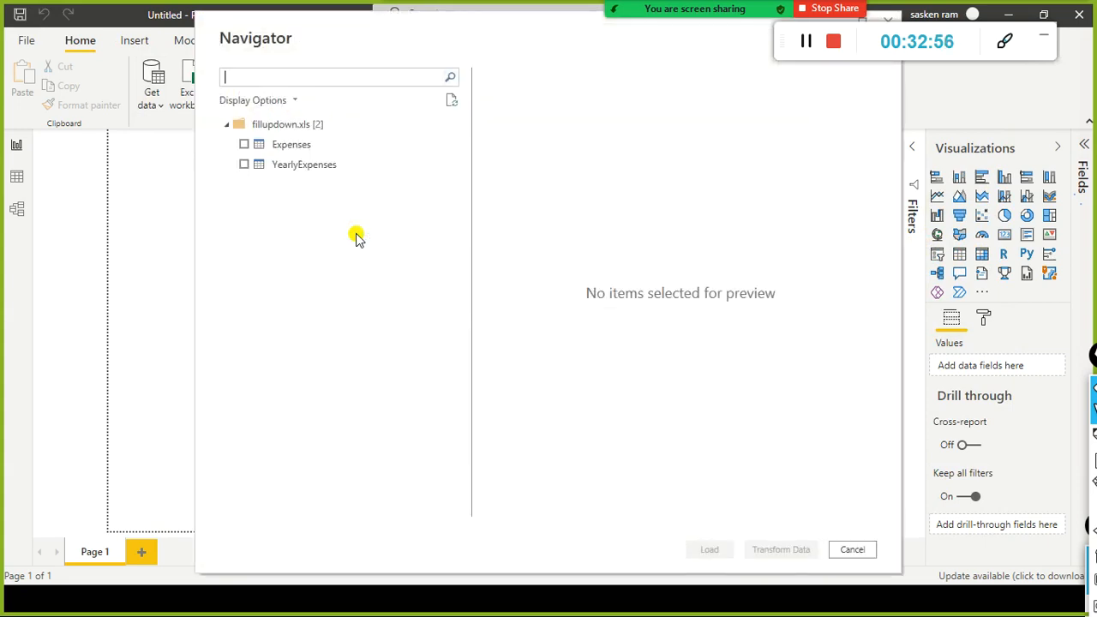
pyautogui.click(242, 144)
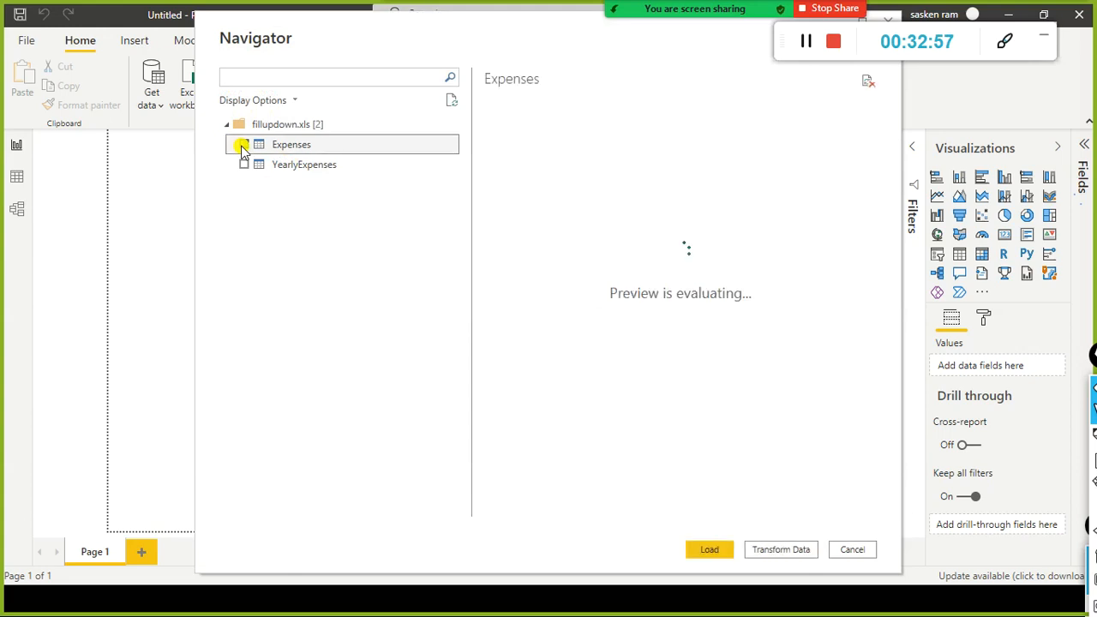
pyautogui.click(710, 549)
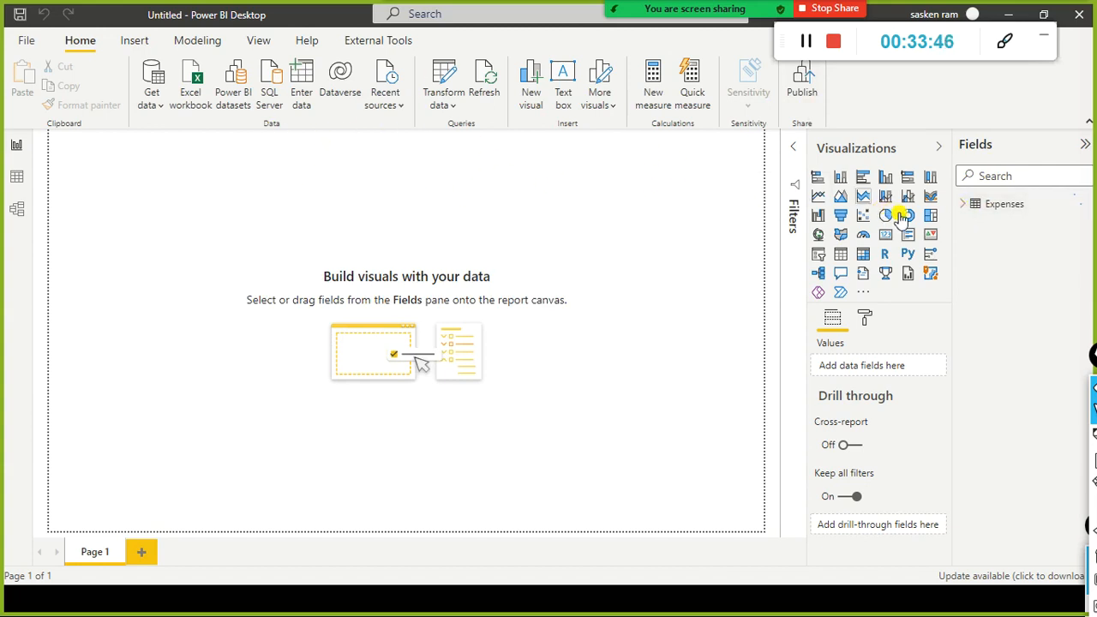
# - Expand the Expenses table to examine its fields and view the list of common data sources
pyautogui.click(965, 209)
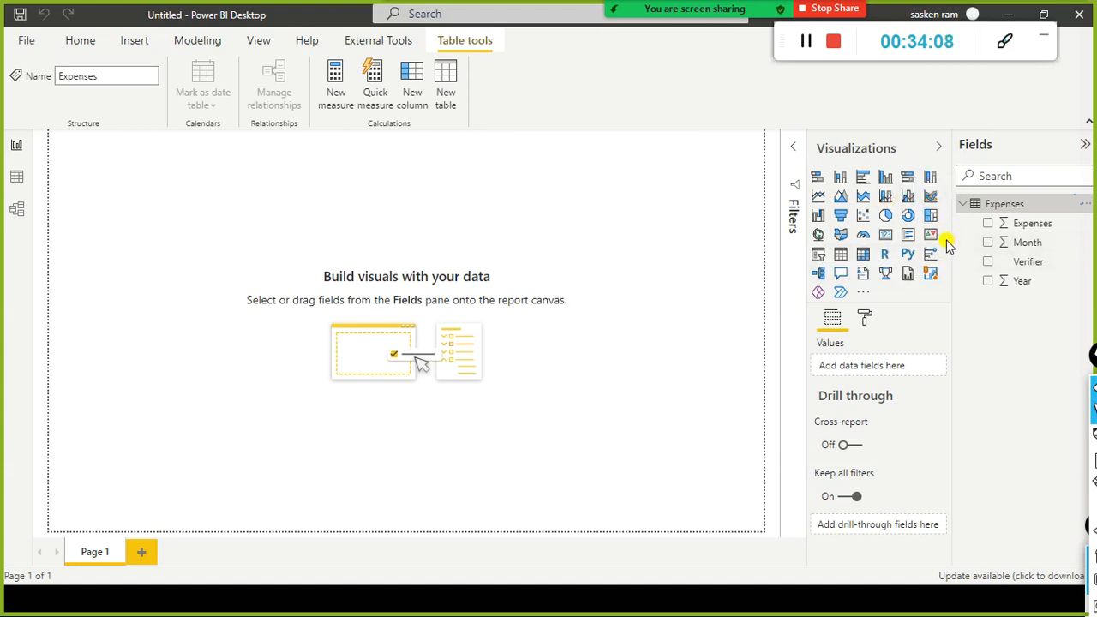
pyautogui.moveTo(955, 195); pyautogui.dragTo(988, 219)
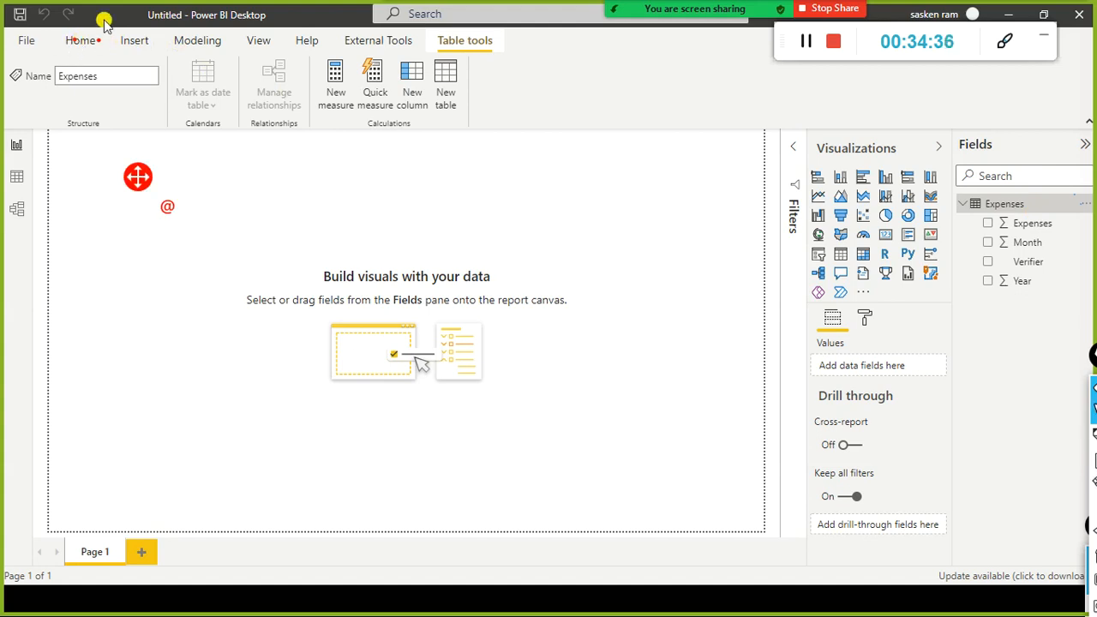
pyautogui.click(93, 45)
pyautogui.click(154, 110)
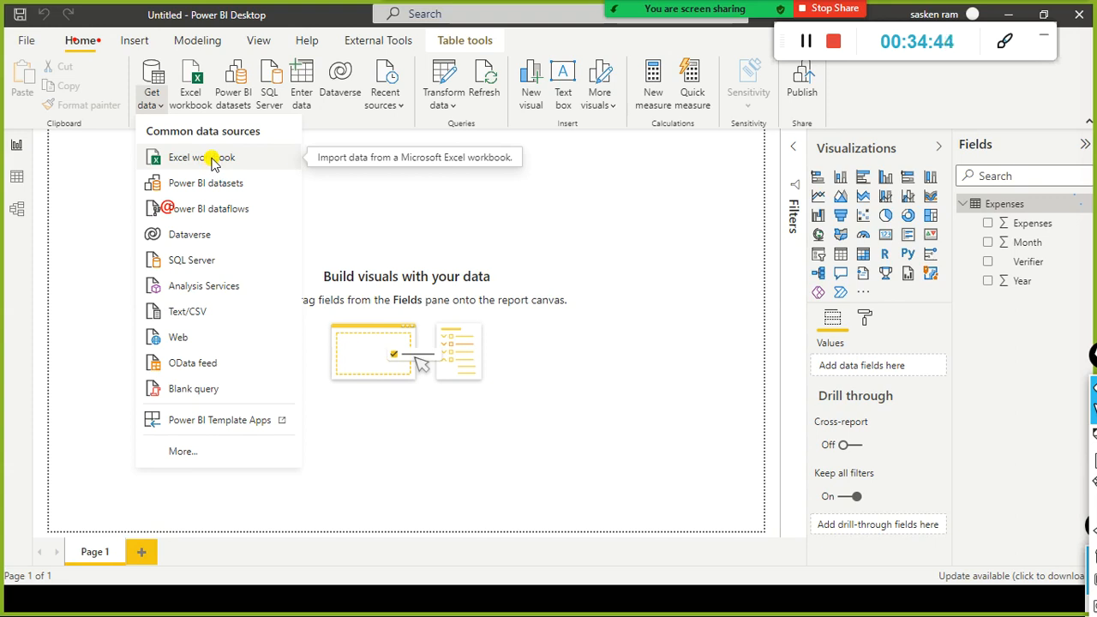
pyautogui.click(648, 192)
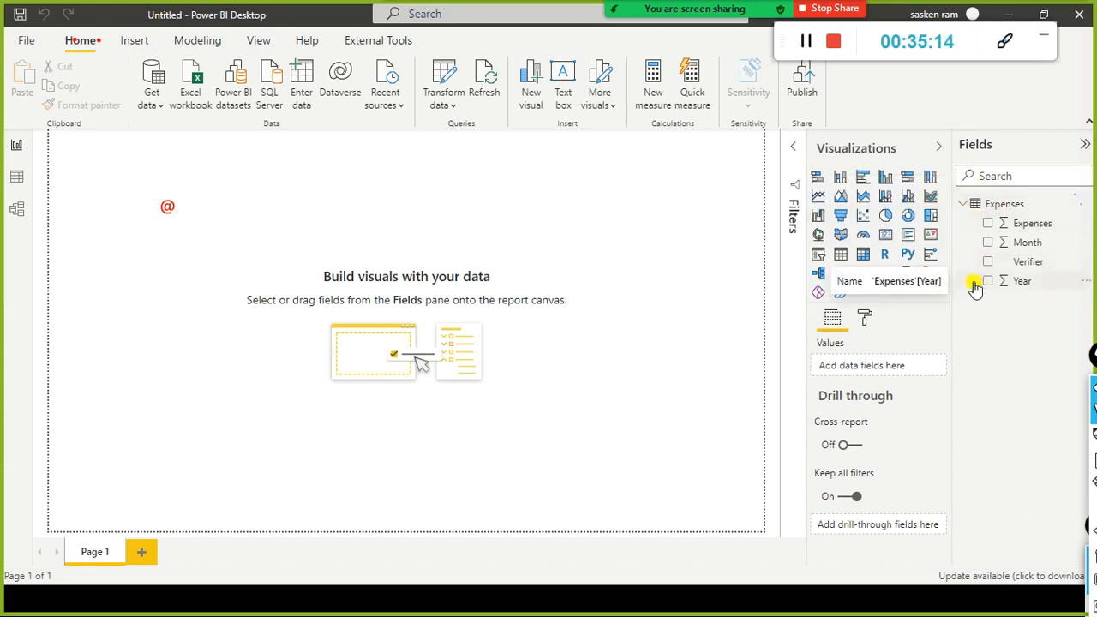
# - Display the Expenses table in Data view and examine its Year, Month, Expenses and Verifier rows
pyautogui.hotkey('ctrl', 'shift', 'r')
pyautogui.moveTo(7, 161)
pyautogui.mouseDown()
pyautogui.moveTo(17, 182)
pyautogui.moveTo(41, 189)
pyautogui.moveTo(31, 189)
pyautogui.mouseUp()
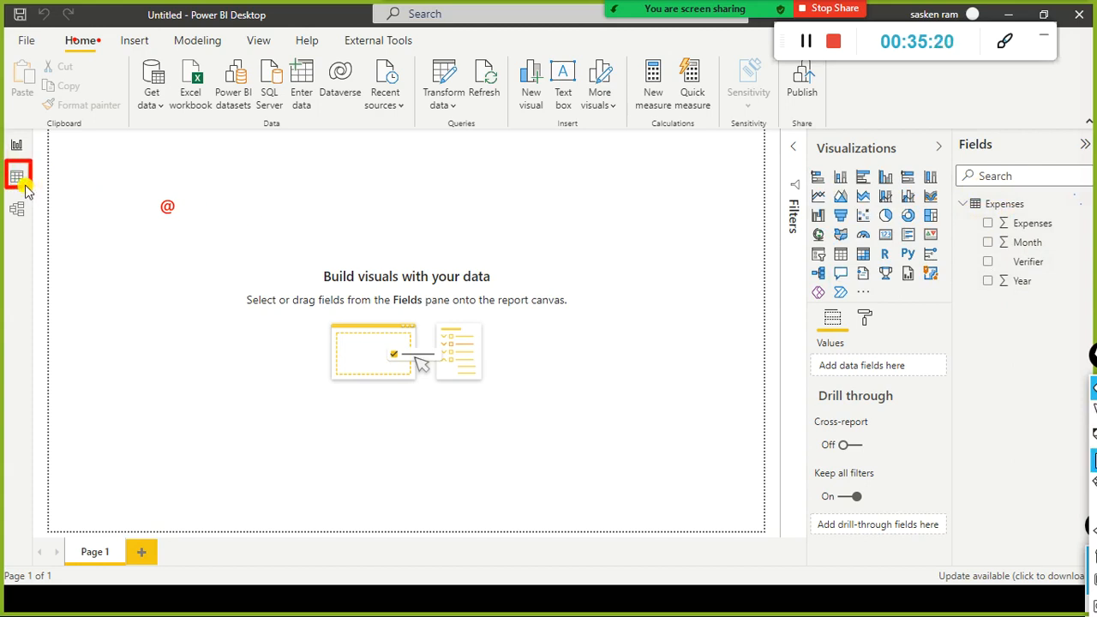
pyautogui.click(17, 178)
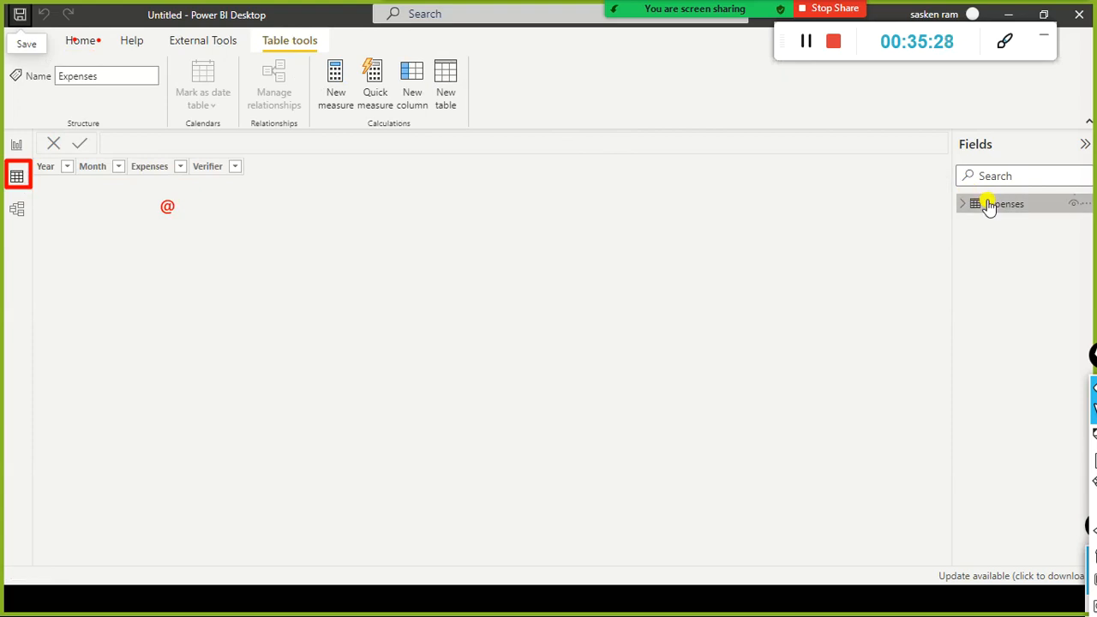
pyautogui.moveTo(991, 209)
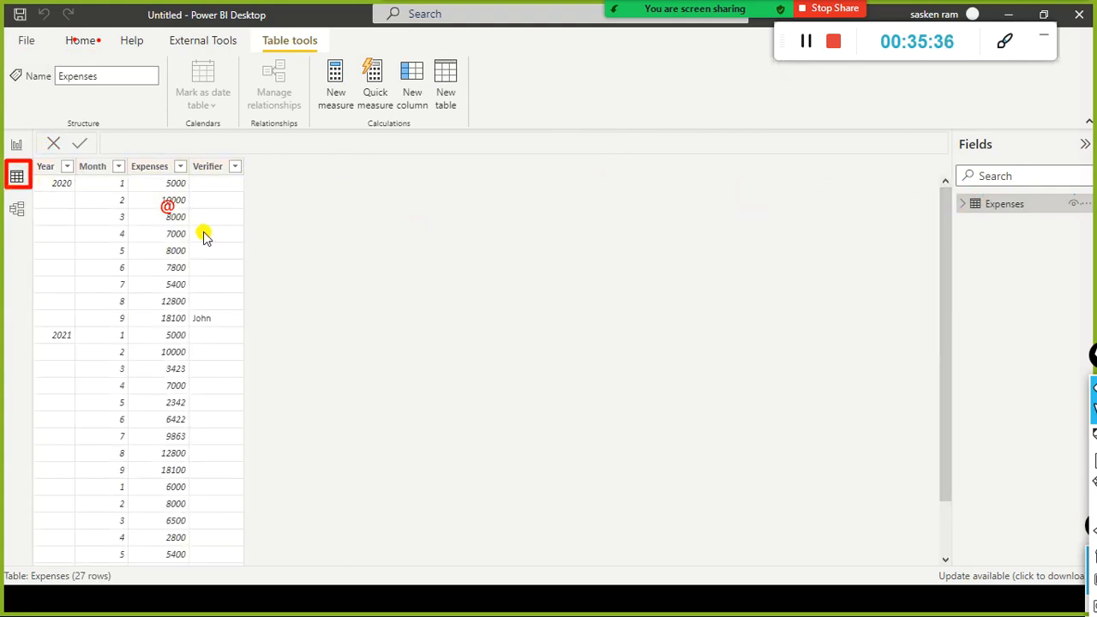
pyautogui.scroll(-2, 206, 237)
pyautogui.scroll(2, 206, 238)
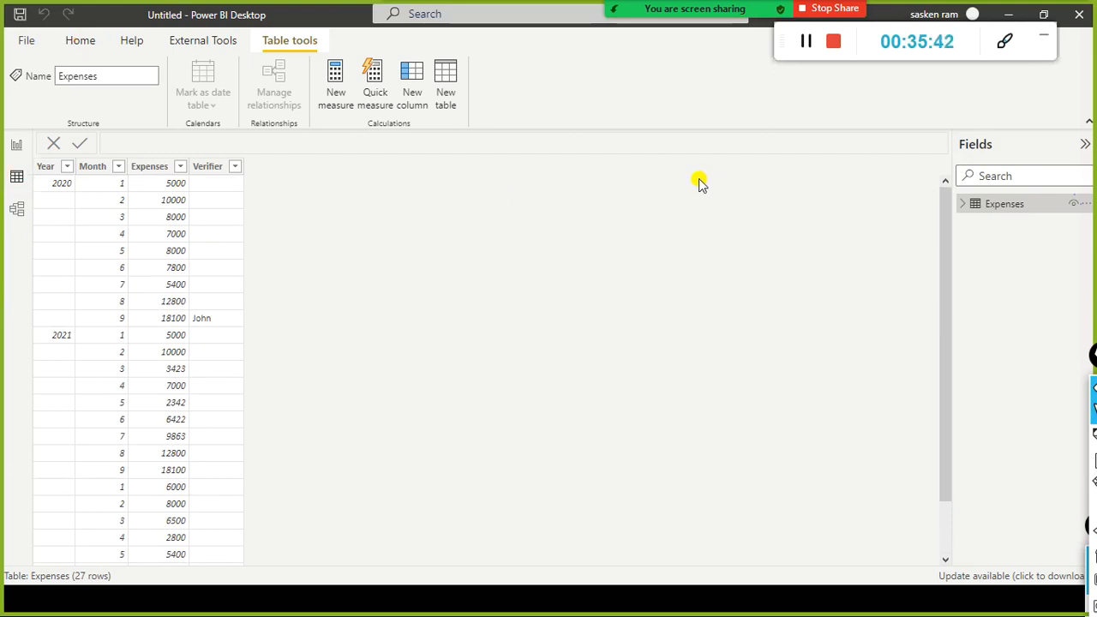
# - Return to Report view and connect to the Excel workbook sales_w04.xls in the dat1 folder
pyautogui.click(15, 147)
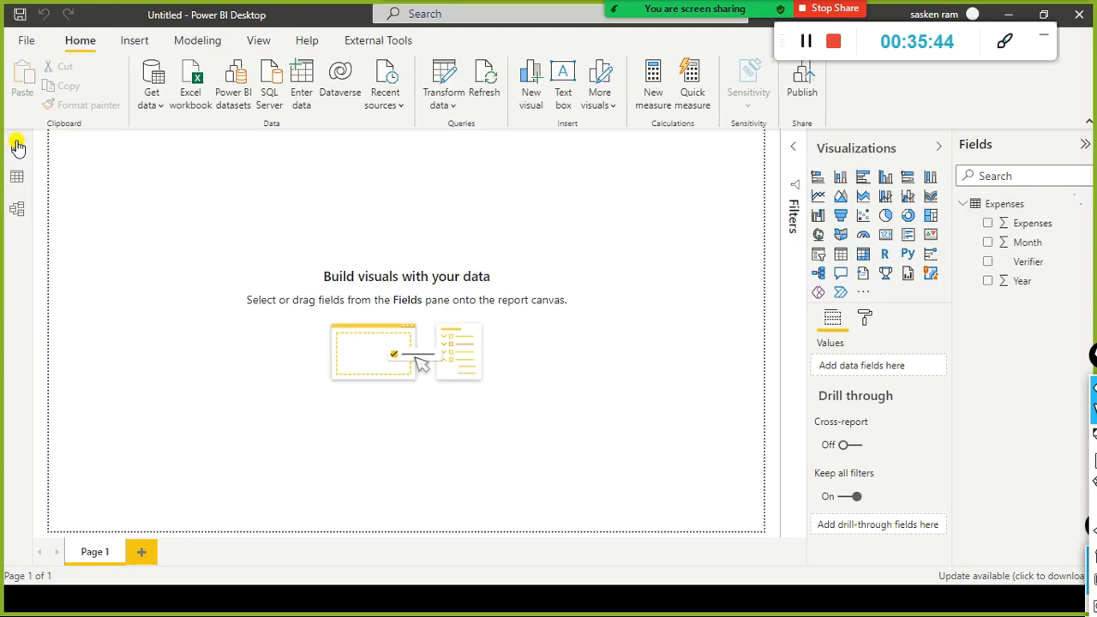
pyautogui.click(152, 102)
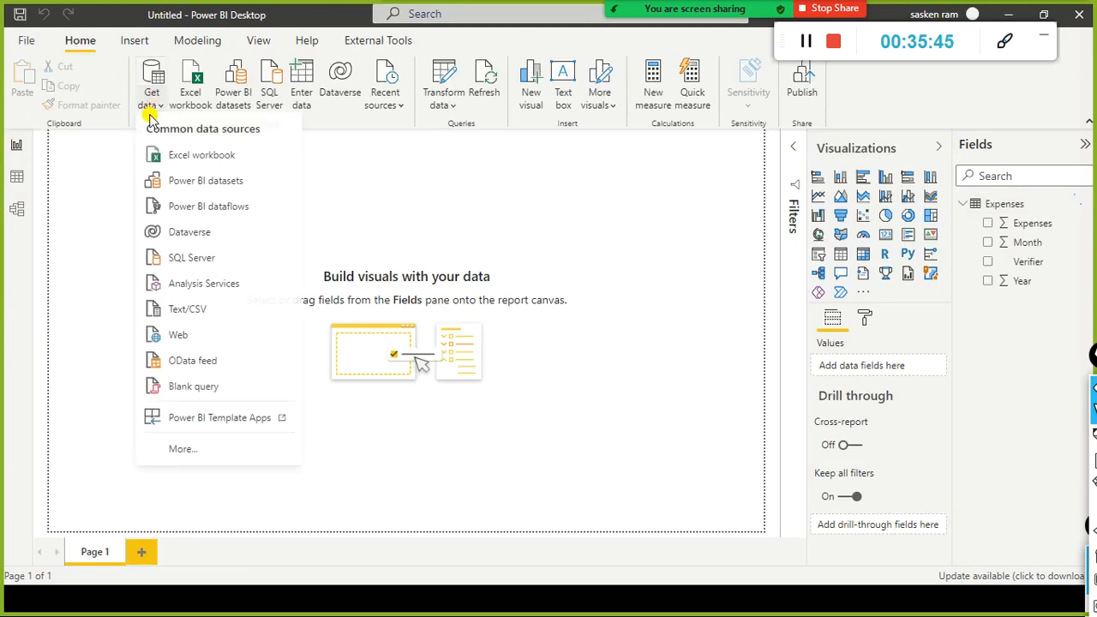
pyautogui.click(204, 157)
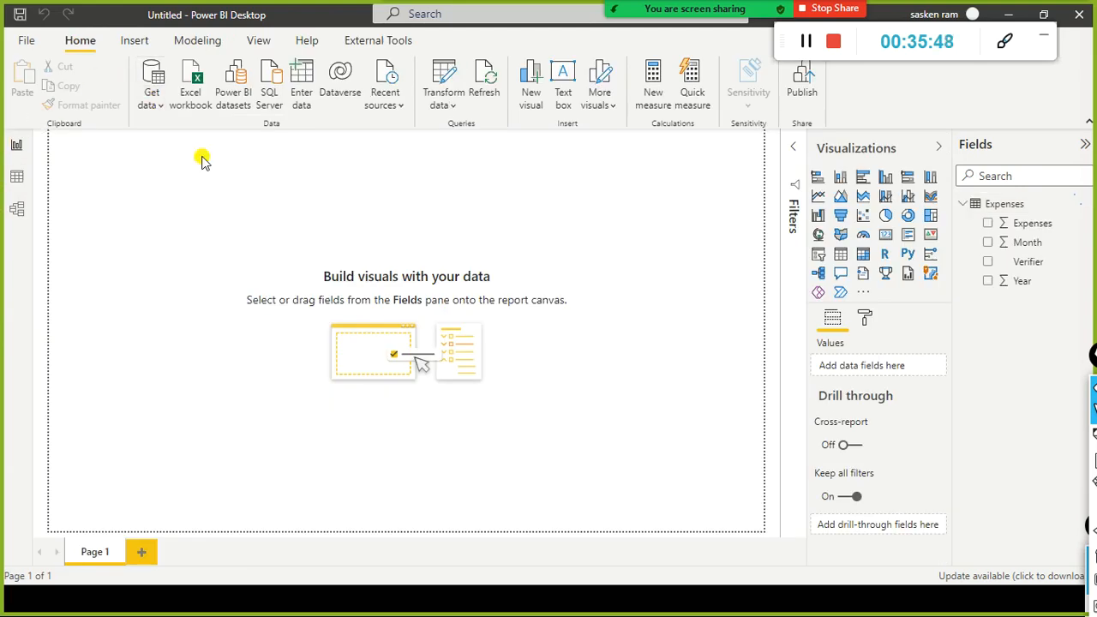
pyautogui.click(335, 240)
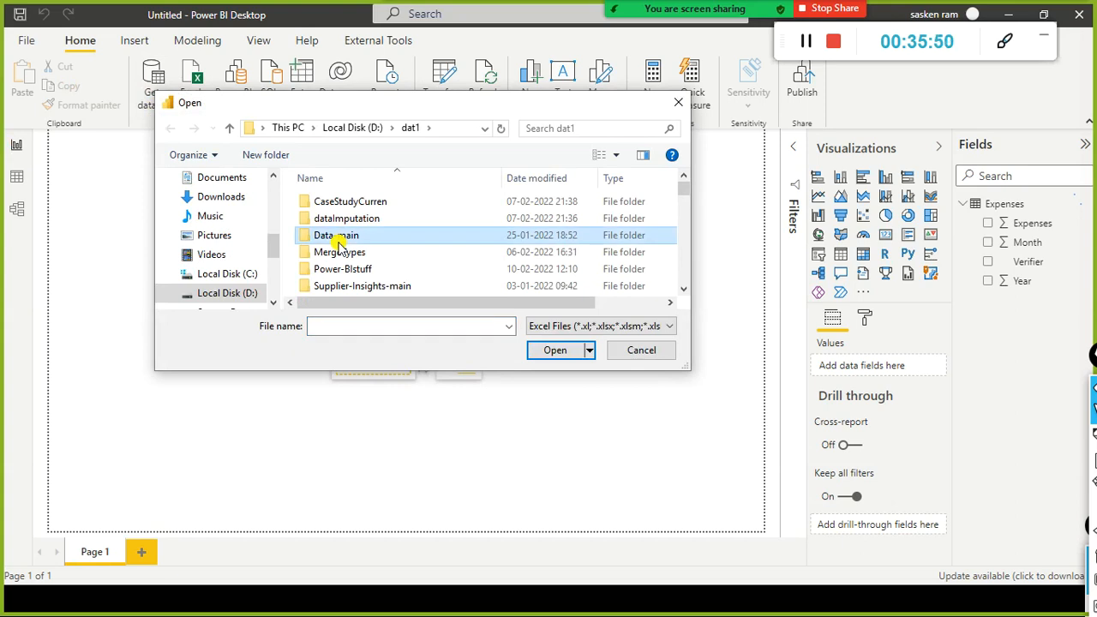
pyautogui.press('s')
pyautogui.press('s')
pyautogui.press('s')
pyautogui.press('s')
pyautogui.press('s')
pyautogui.press('s')
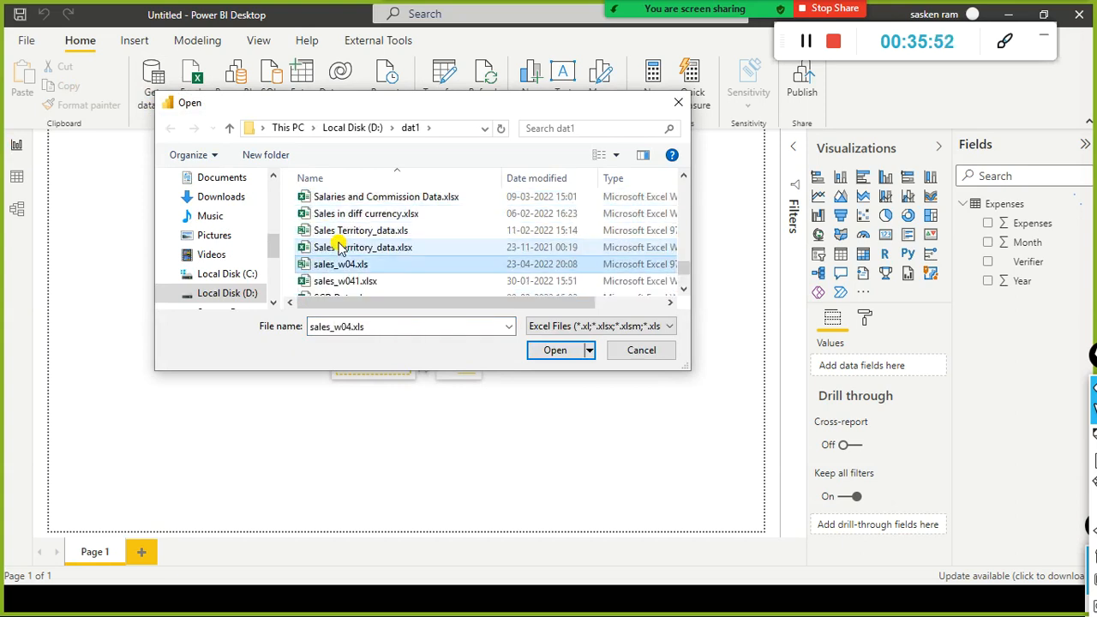
pyautogui.press('Down')
pyautogui.press('Up')
pyautogui.press('Return')
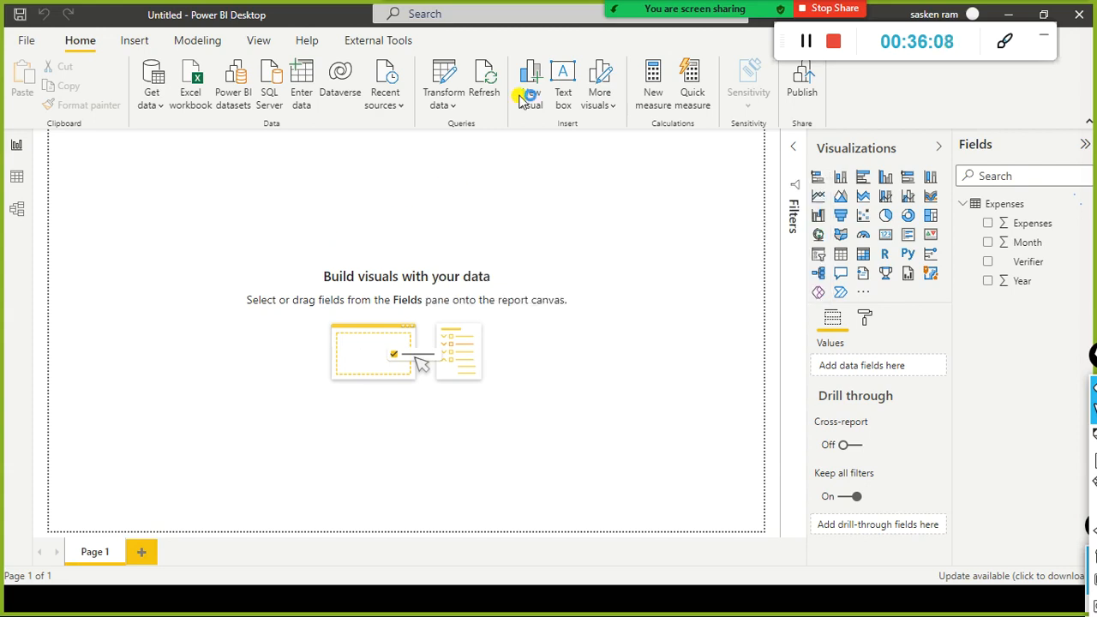
# - Look through the Zoom meeting's participant list and close it
pyautogui.moveTo(751, 12)
pyautogui.click(639, 28)
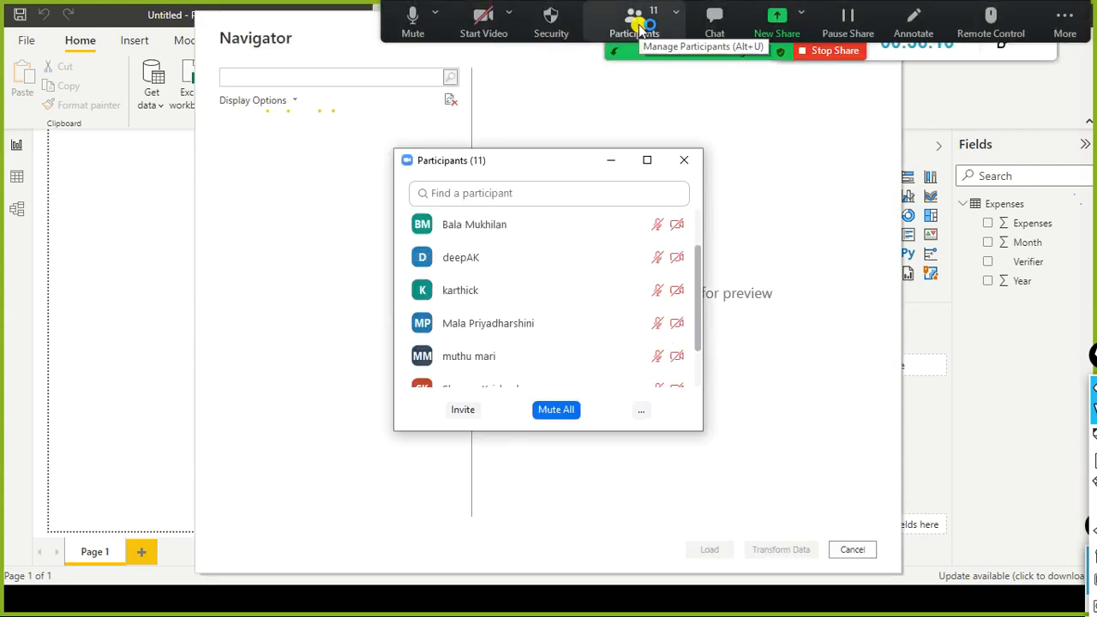
pyautogui.scroll(-2, 561, 286)
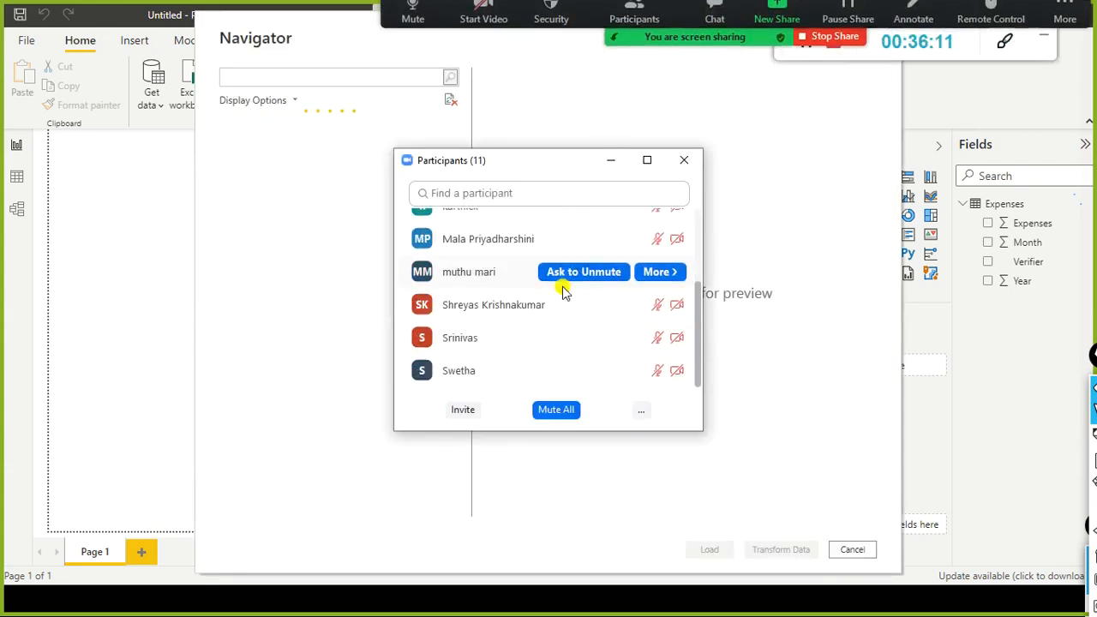
pyautogui.click(684, 161)
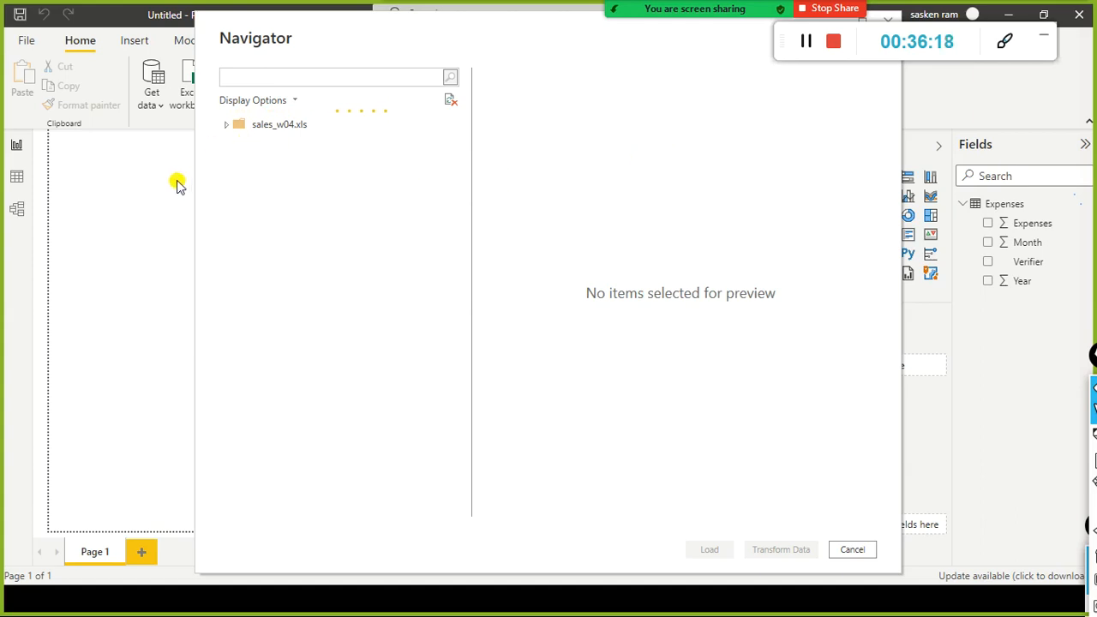
# - Preview the sales_w04 table, load it into the report and apply the pending query changes
pyautogui.click(225, 125)
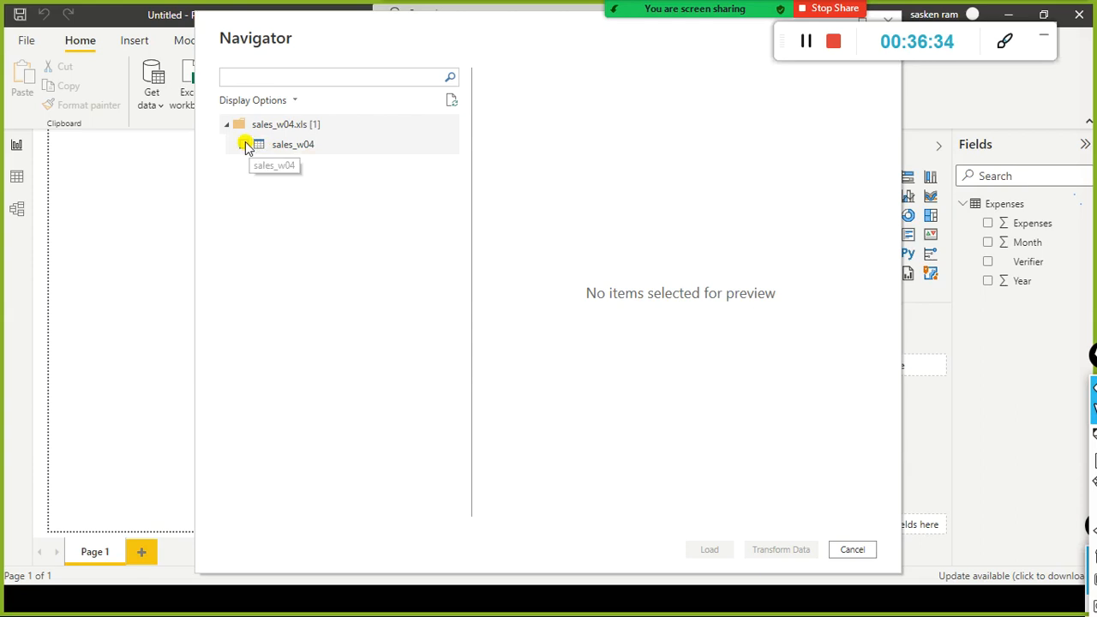
pyautogui.click(246, 146)
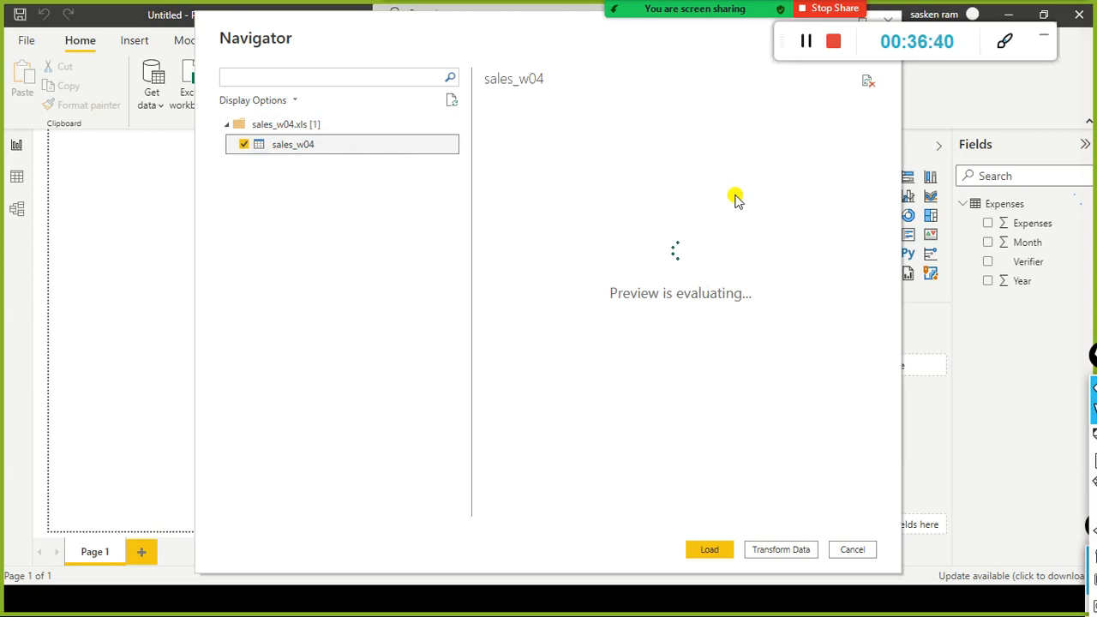
pyautogui.moveTo(509, 35); pyautogui.dragTo(422, 39)
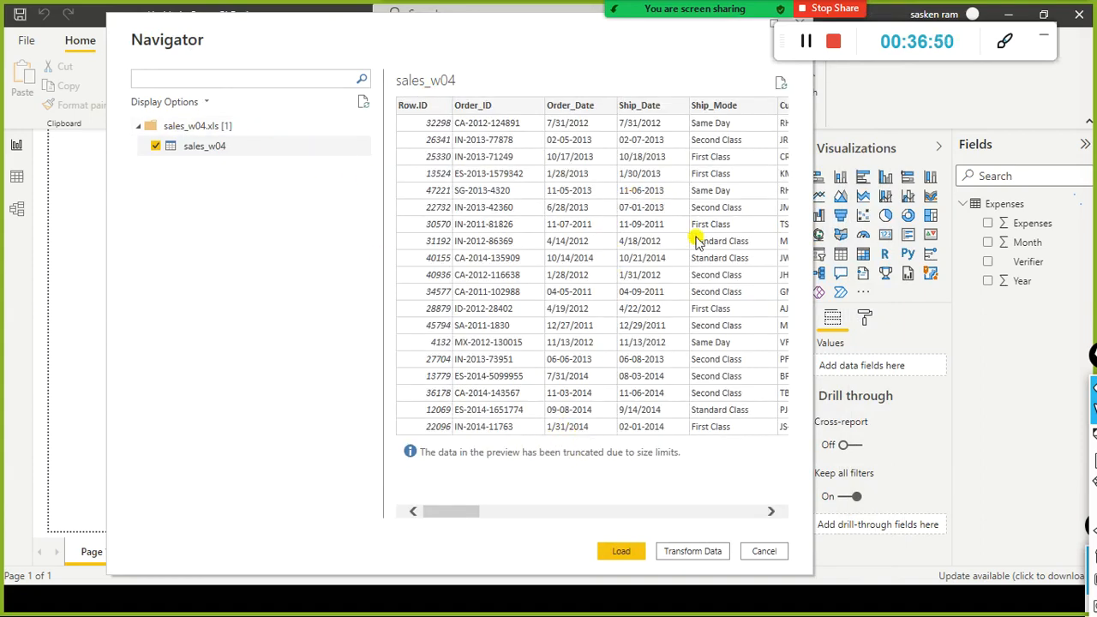
pyautogui.moveTo(475, 510); pyautogui.dragTo(774, 517)
pyautogui.click(623, 555)
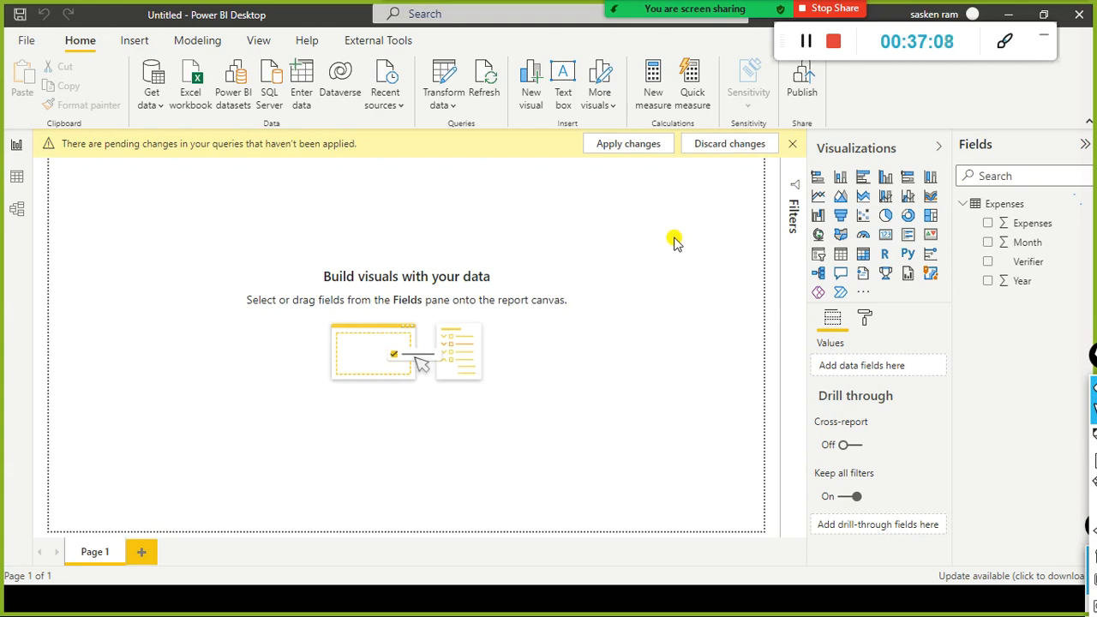
pyautogui.click(634, 144)
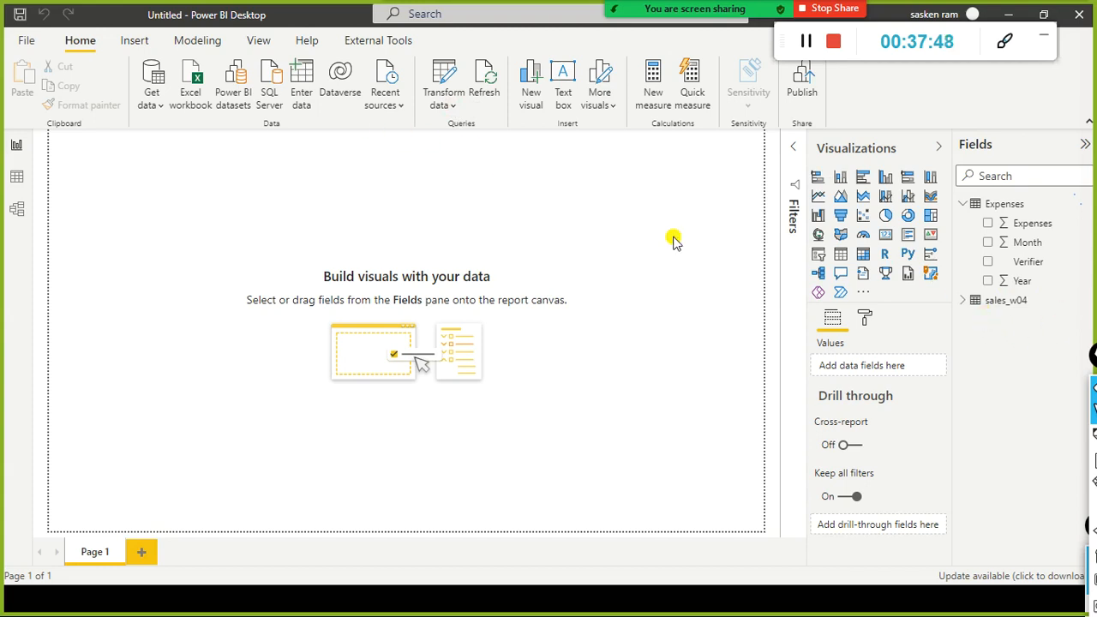
# - Expand the sales_w04 table's fields and open the Power Query Editor as a floating window over the report
pyautogui.click(960, 304)
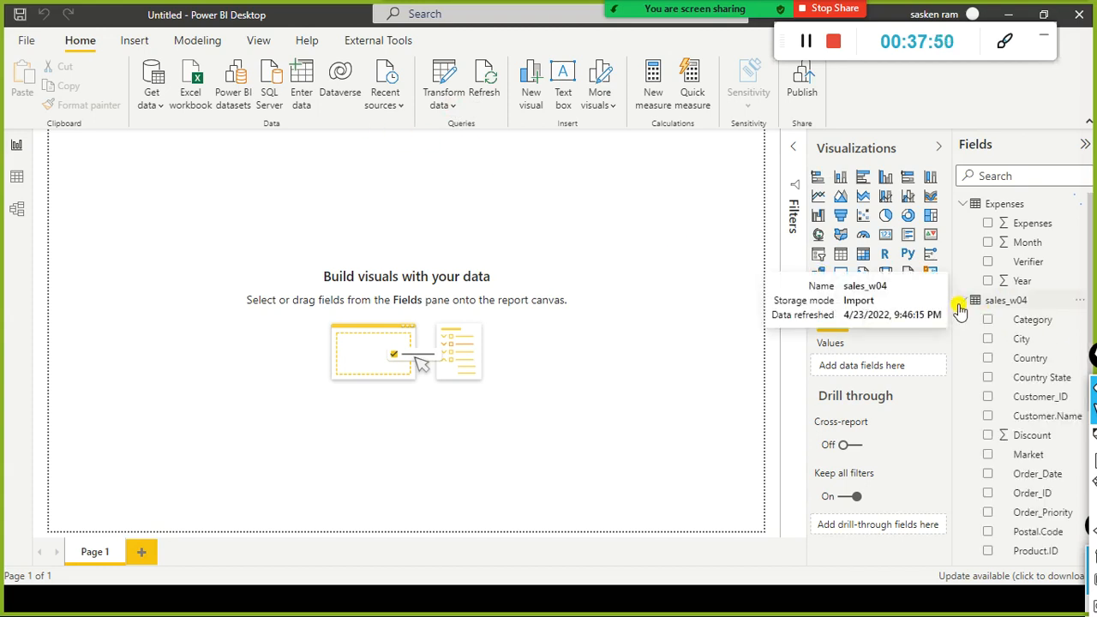
pyautogui.click(453, 108)
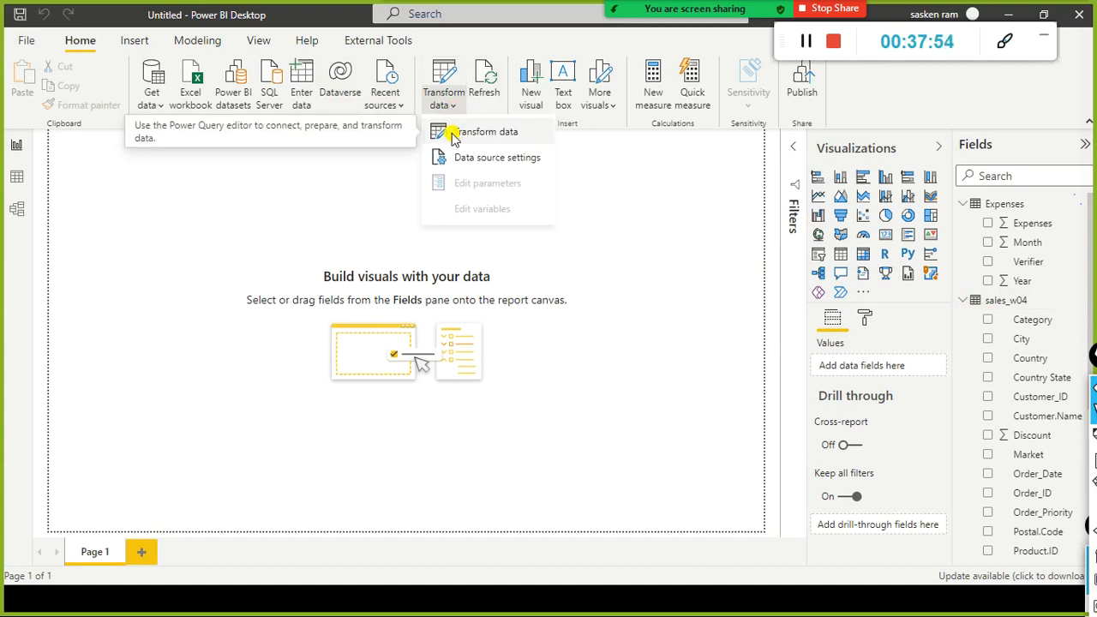
pyautogui.click(453, 137)
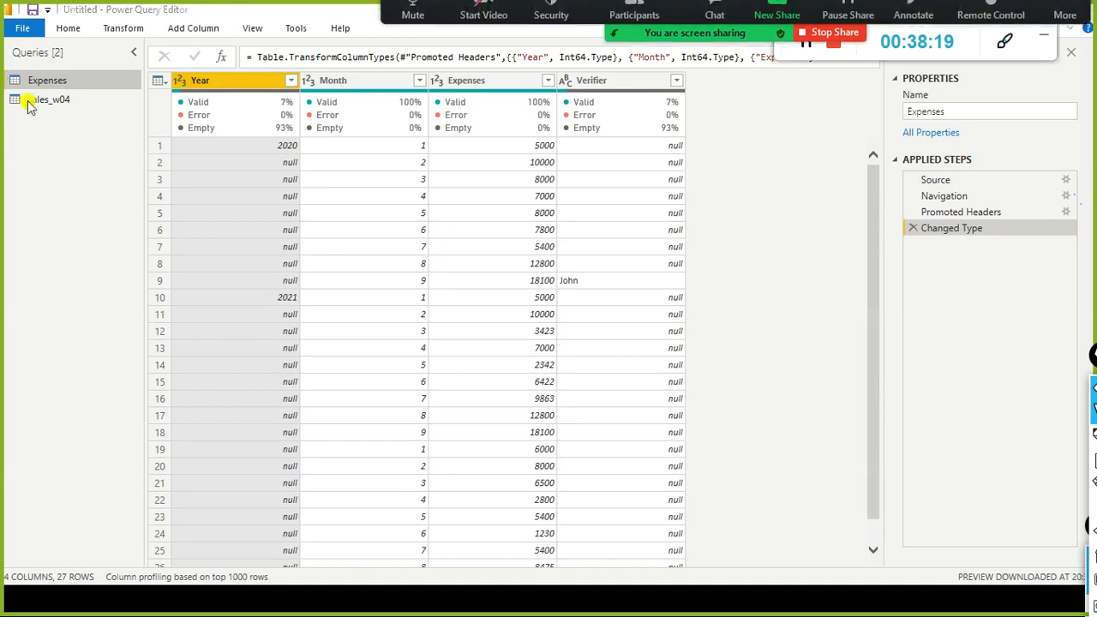
pyautogui.moveTo(363, 17); pyautogui.dragTo(637, 144)
pyautogui.click(94, 179)
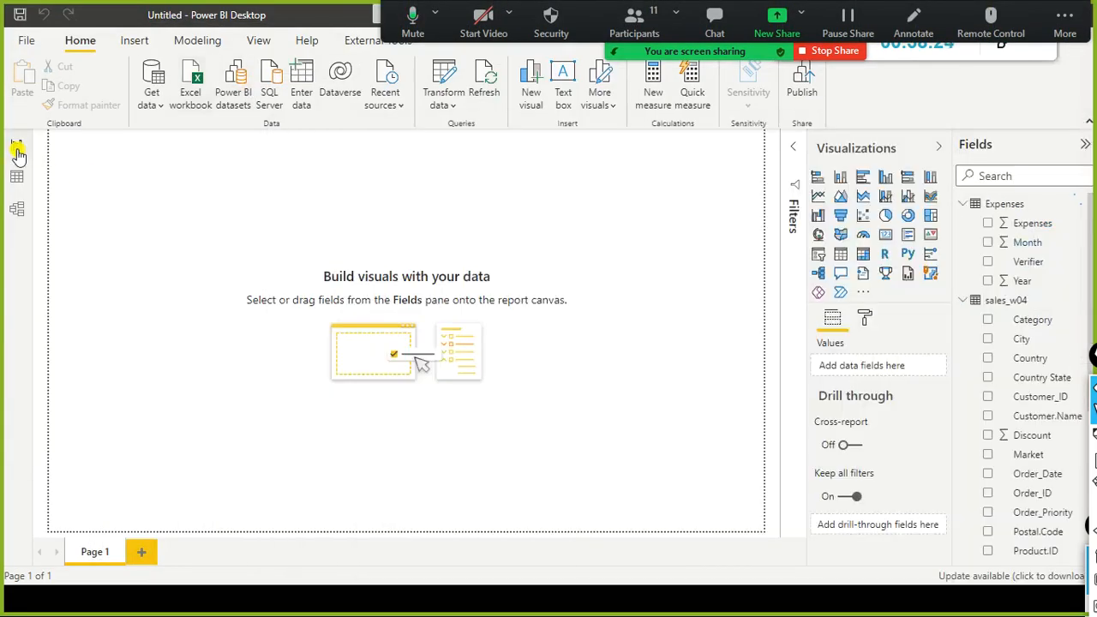
# - Glance at Model view, return to Report view and bring the Power Query Editor forward to examine its queries
pyautogui.click(16, 210)
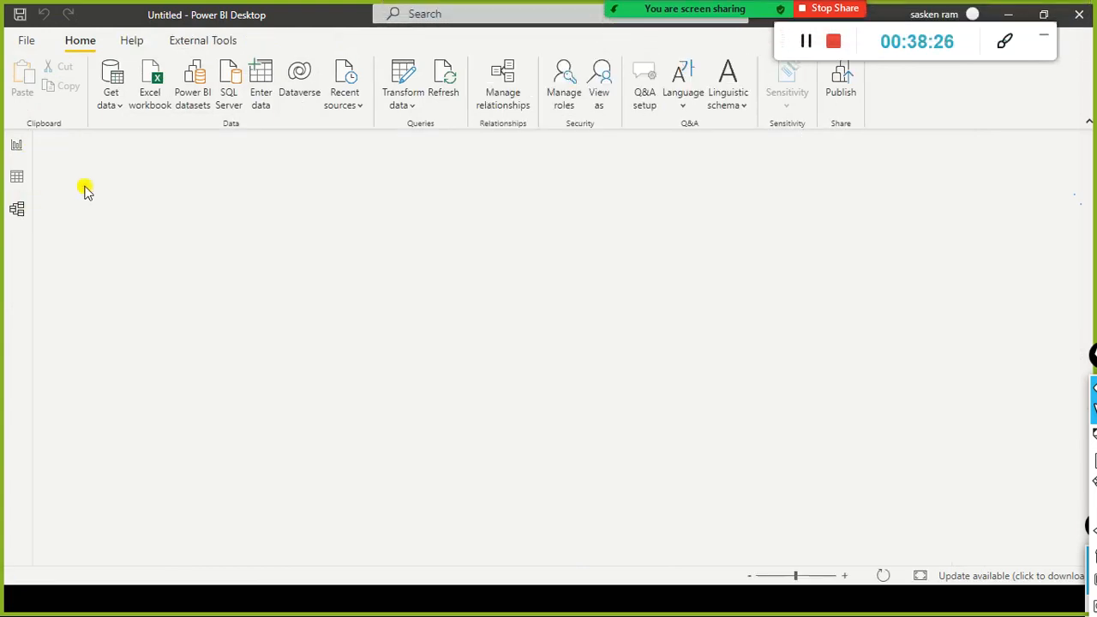
pyautogui.click(16, 144)
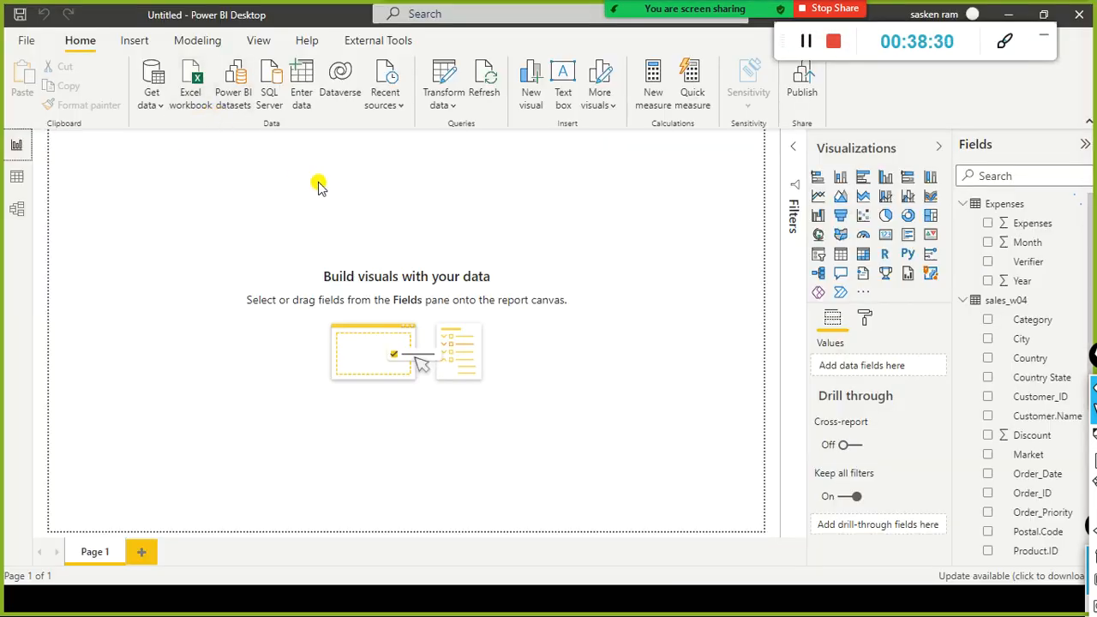
pyautogui.hotkey('alt', 'Tab')
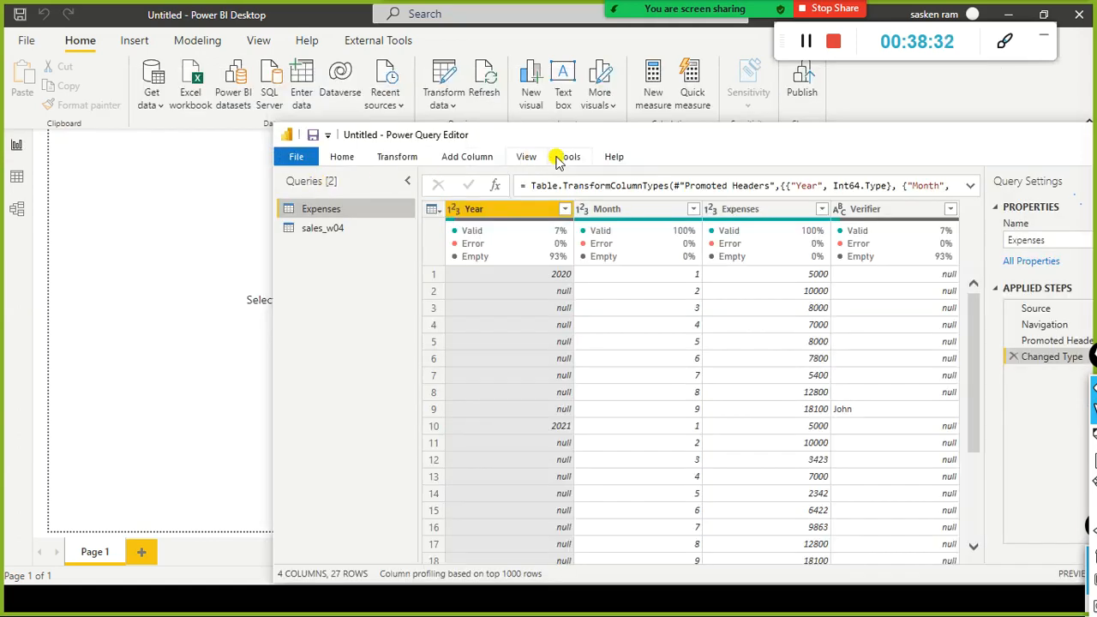
pyautogui.moveTo(665, 139); pyautogui.dragTo(550, 71)
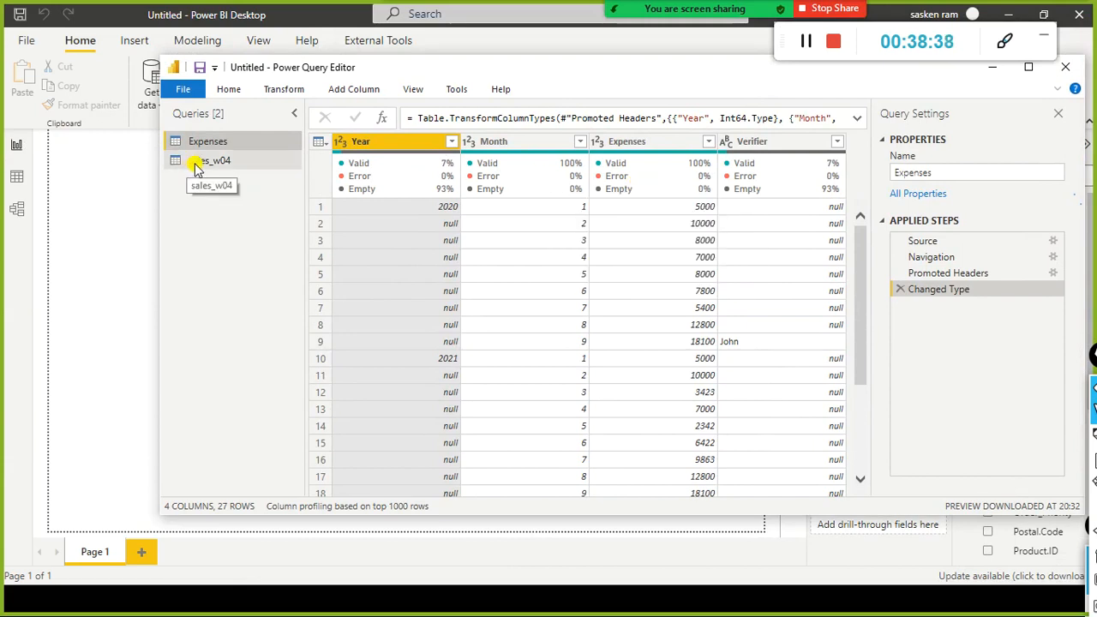
pyautogui.moveTo(592, 66); pyautogui.dragTo(509, 172)
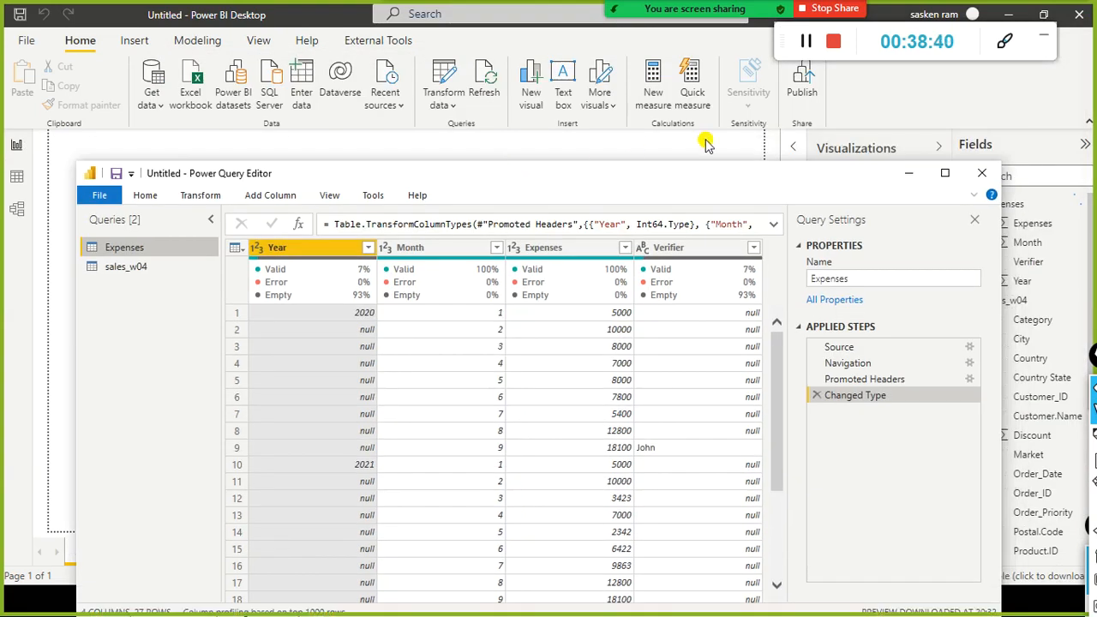
# - Collapse the sales_w04 and Expenses tables in the report's field list
pyautogui.click(959, 108)
pyautogui.click(960, 302)
pyautogui.click(962, 204)
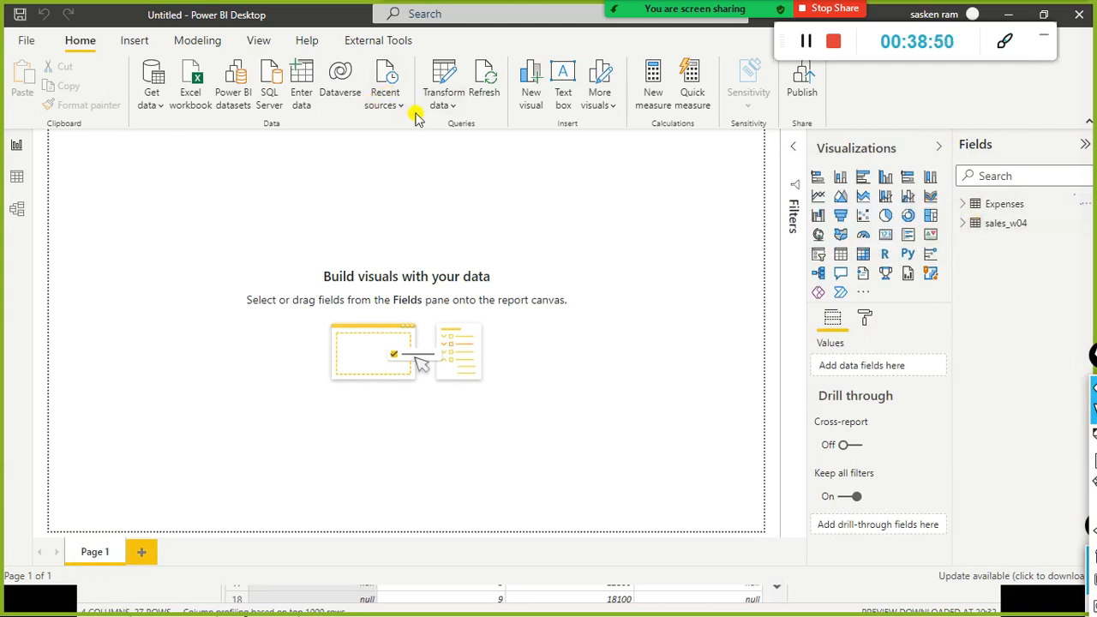
# - Bring the Power Query Editor back over the report and outline its Queries heading with a red rectangle
pyautogui.hotkey('alt', 'Tab')
pyautogui.hotkey('alt', 'Tab')
pyautogui.hotkey('alt', 'Tab')
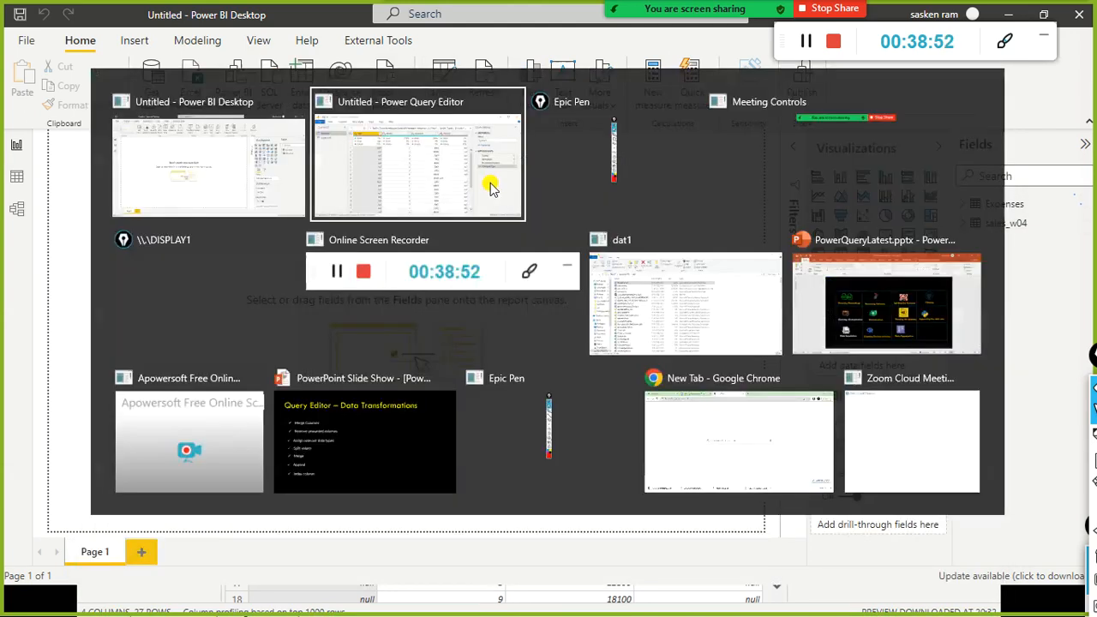
pyautogui.hotkey('alt', 'Tab')
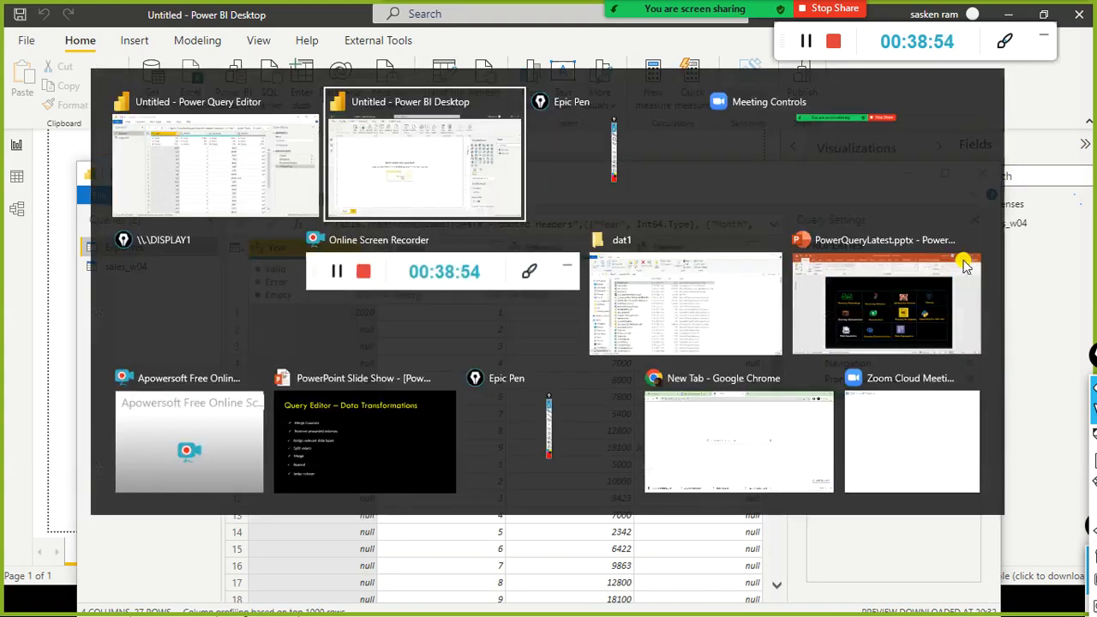
pyautogui.hotkey('alt', 'Tab')
pyautogui.click(487, 144)
pyautogui.moveTo(487, 180); pyautogui.dragTo(499, 89)
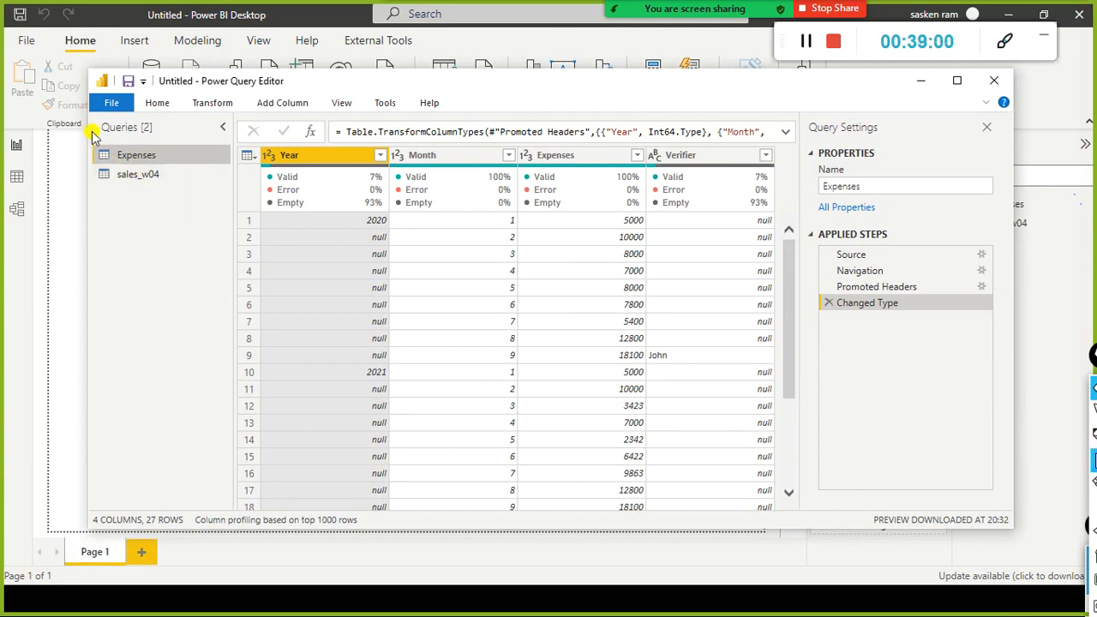
pyautogui.moveTo(92, 119); pyautogui.dragTo(169, 144)
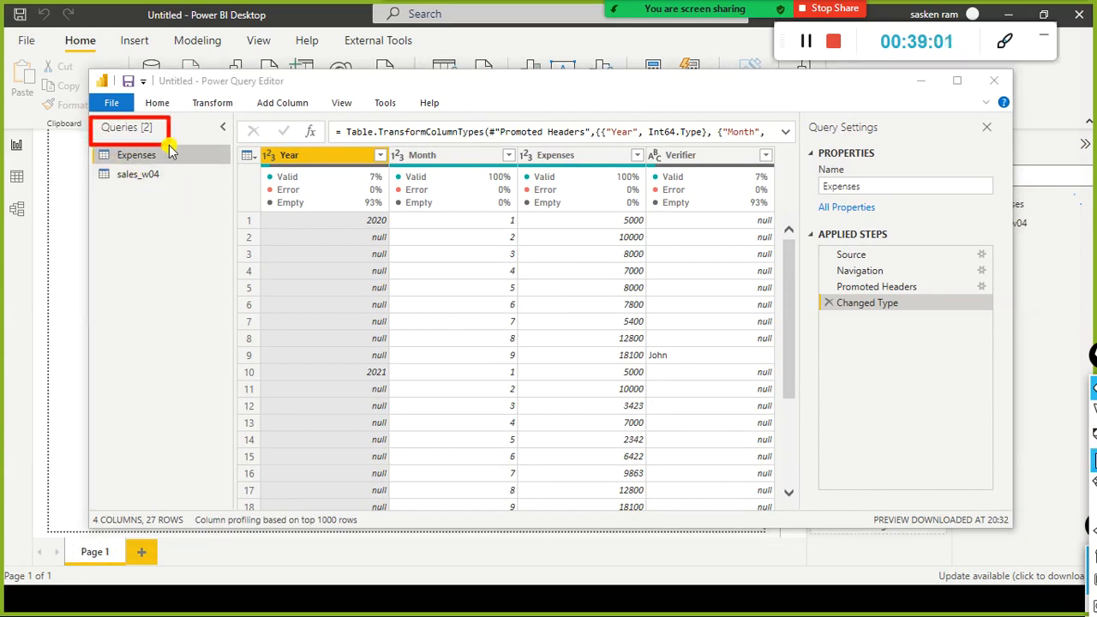
pyautogui.click(135, 262)
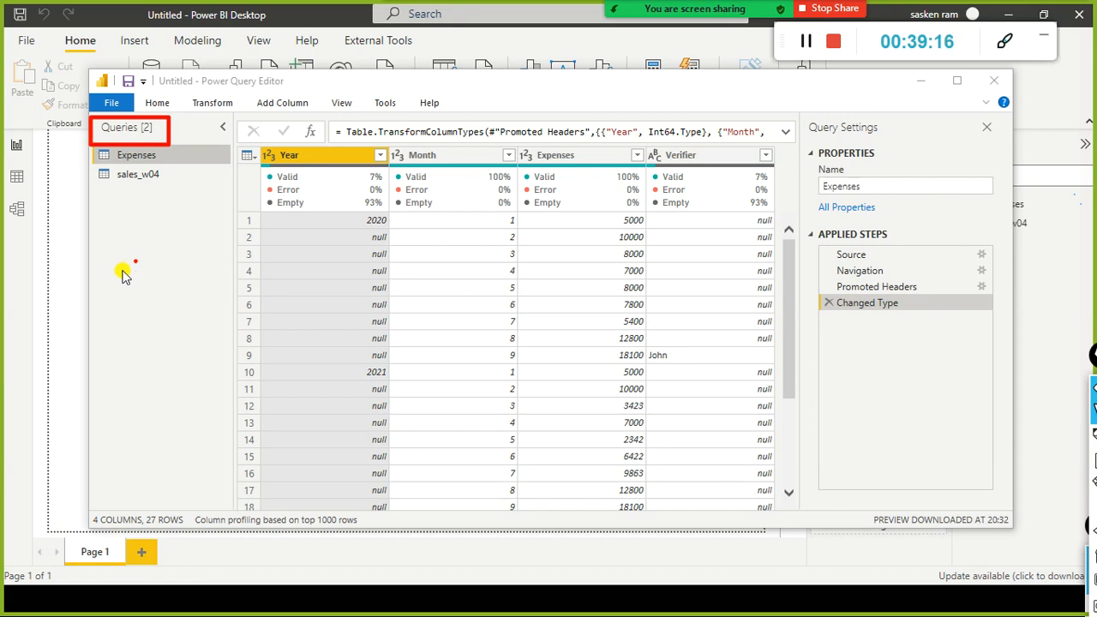
# - Maximize the Power Query Editor and view its Home commands, including the New Source options
pyautogui.doubleClick(536, 82)
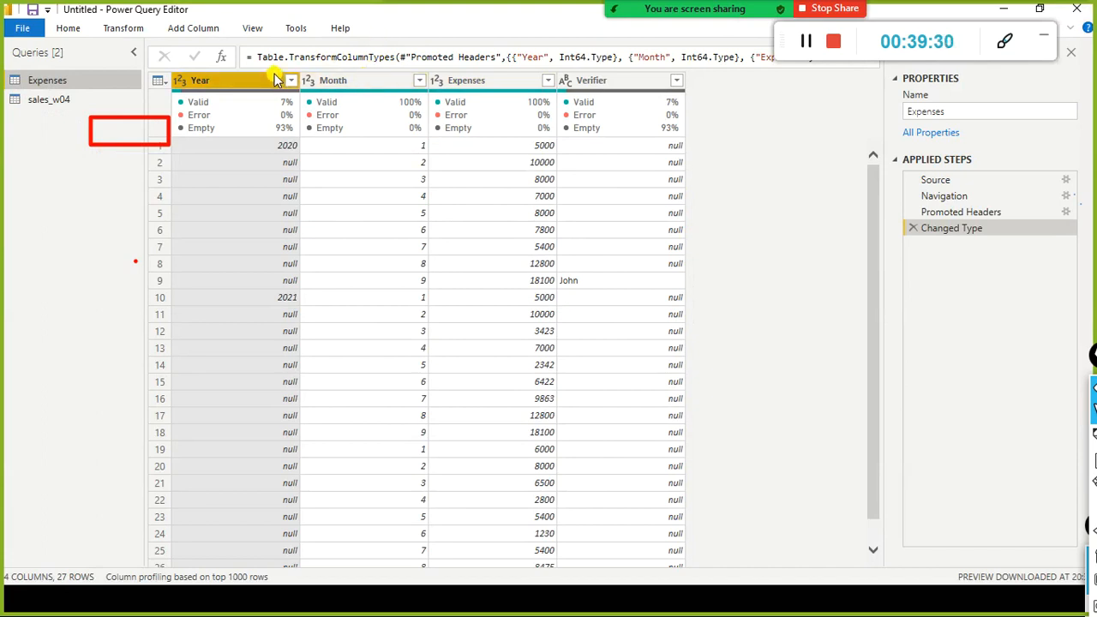
pyautogui.click(67, 28)
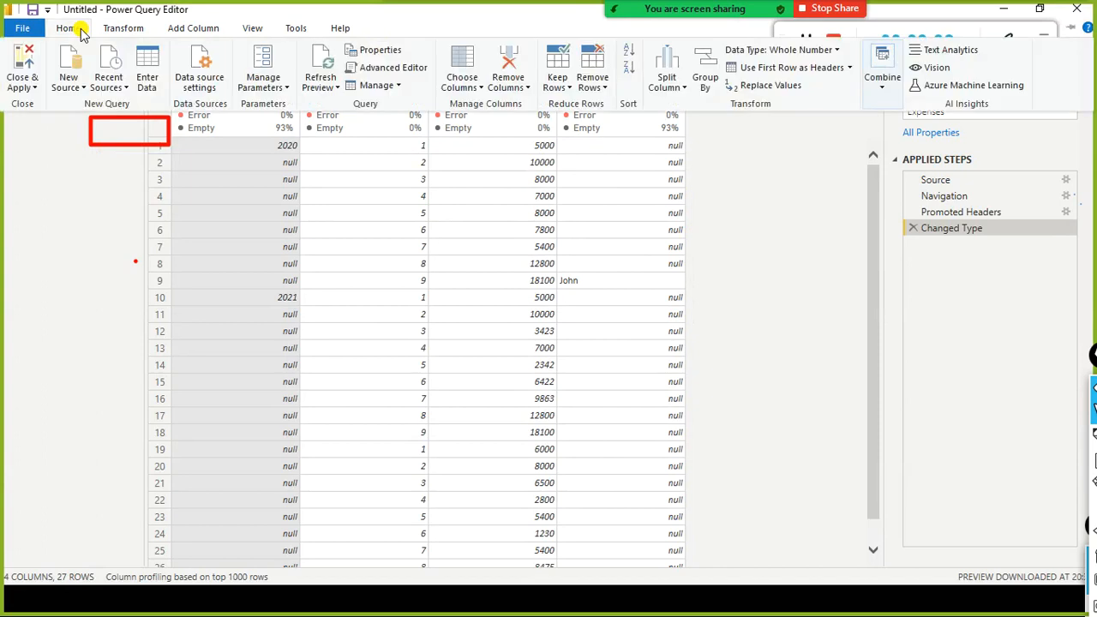
pyautogui.click(74, 90)
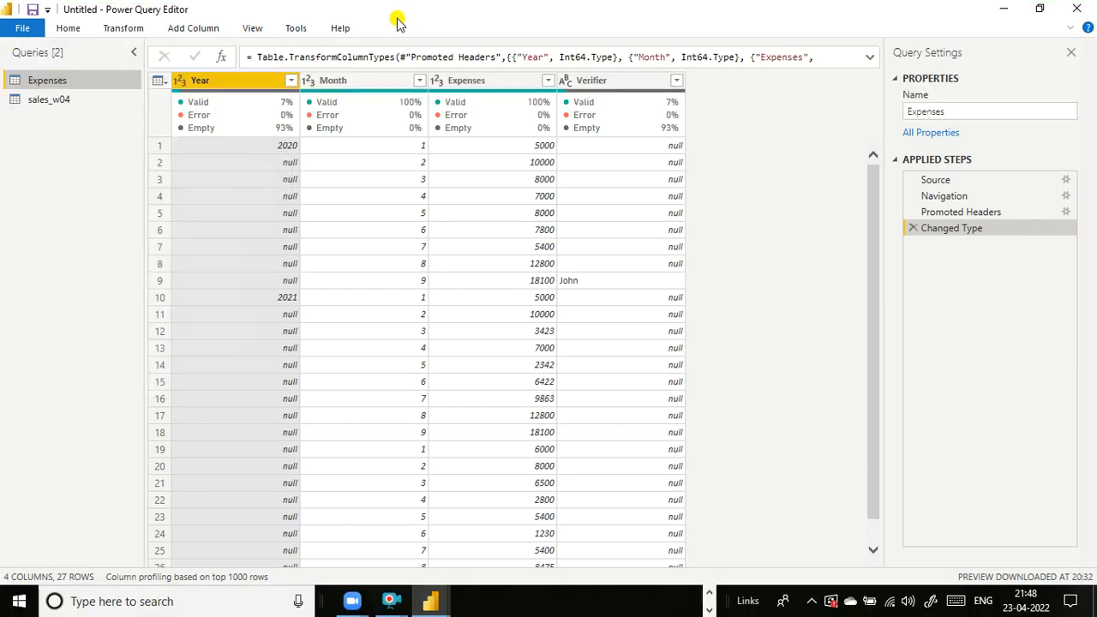
# - View the Power Query Editor's file commands, such as Close & Apply and Save, and close the list
pyautogui.click(2, 33)
pyautogui.click(6, 33)
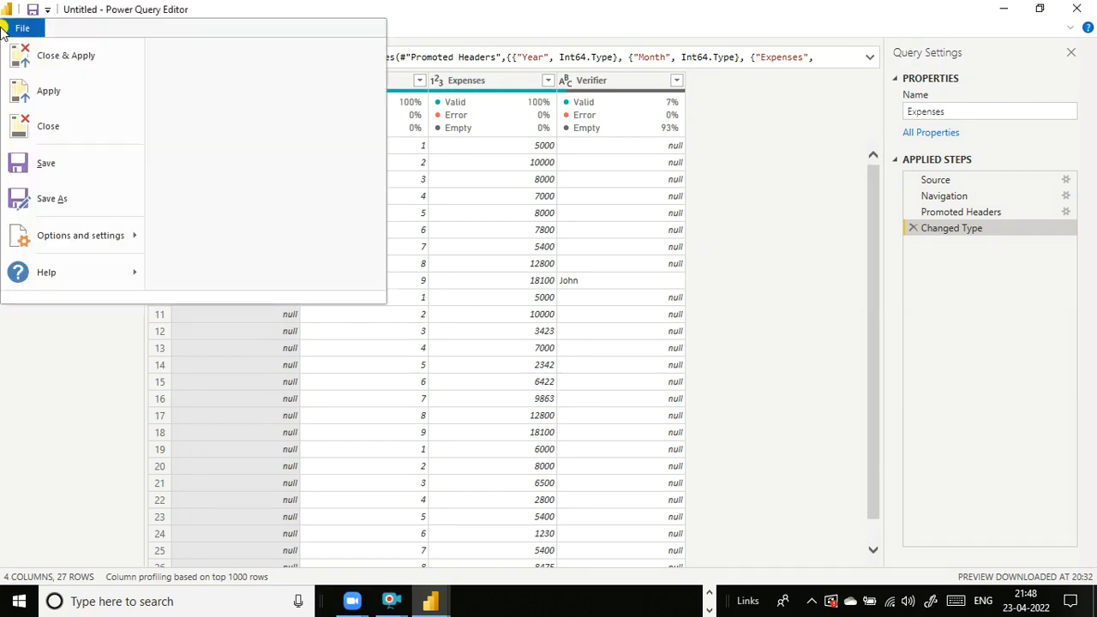
pyautogui.click(558, 8)
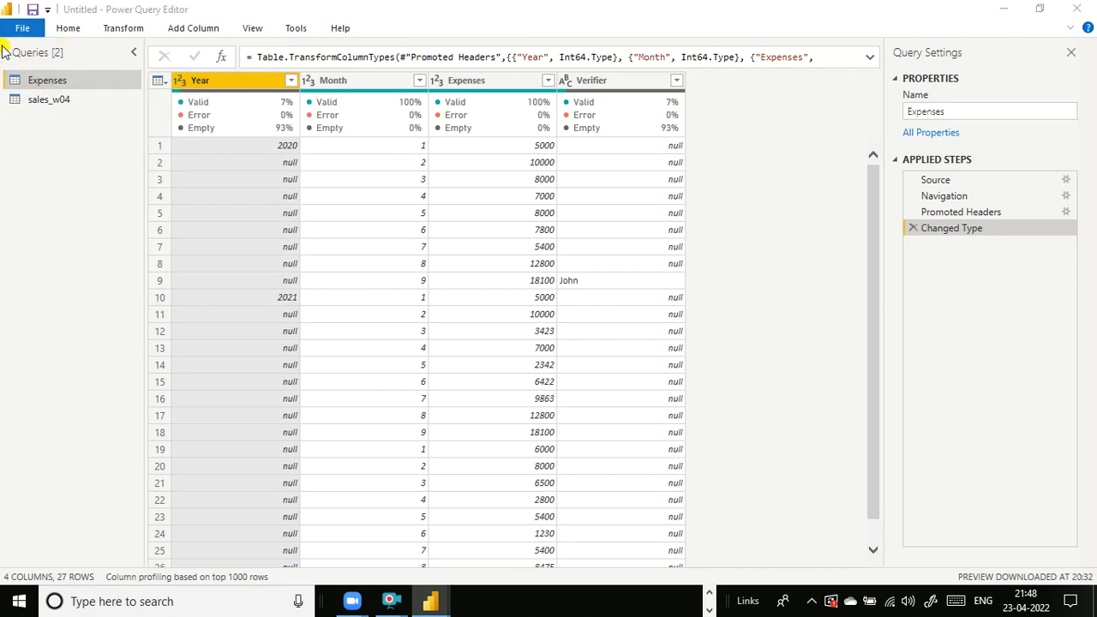
pyautogui.click(13, 53)
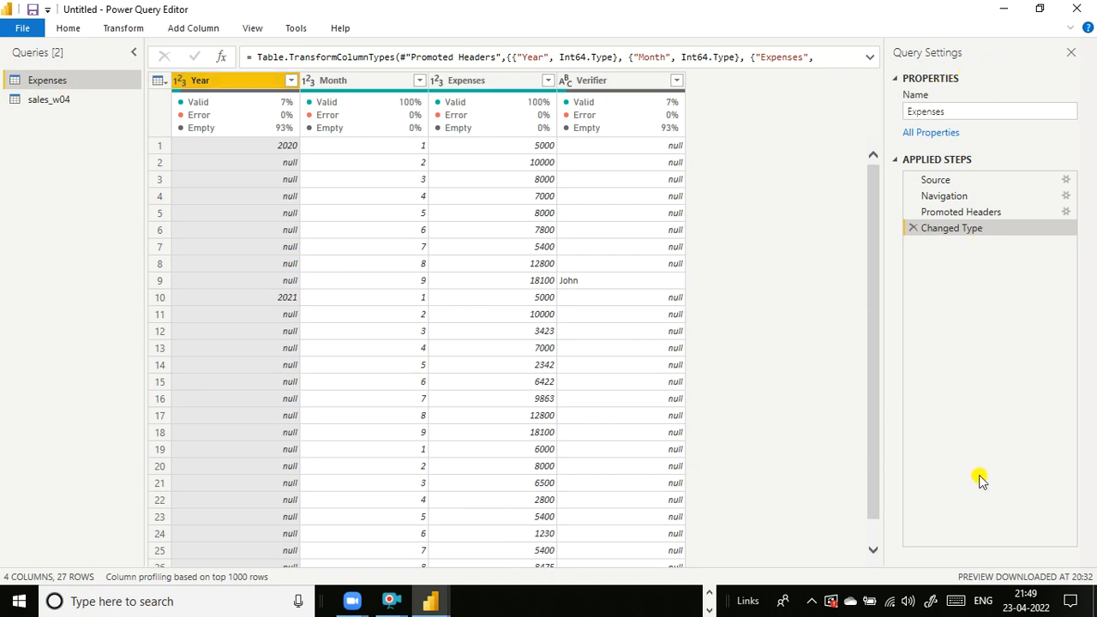
# - Bring up the Epic Pen annotation toolbar over the Power Query Editor and move it clear of the Expenses data
pyautogui.click(709, 591)
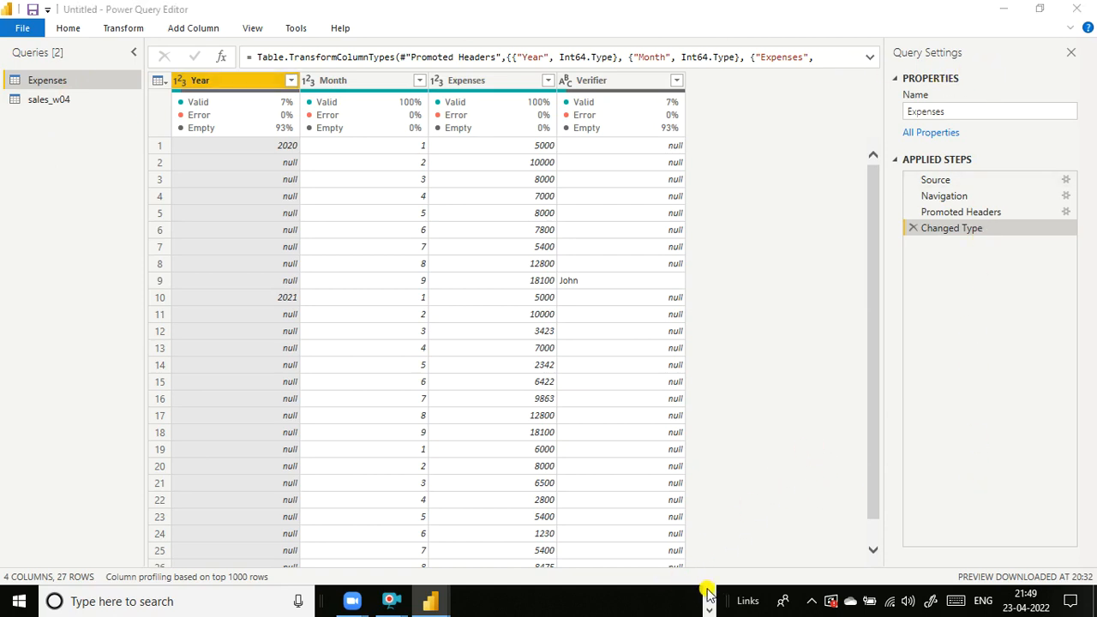
pyautogui.click(707, 610)
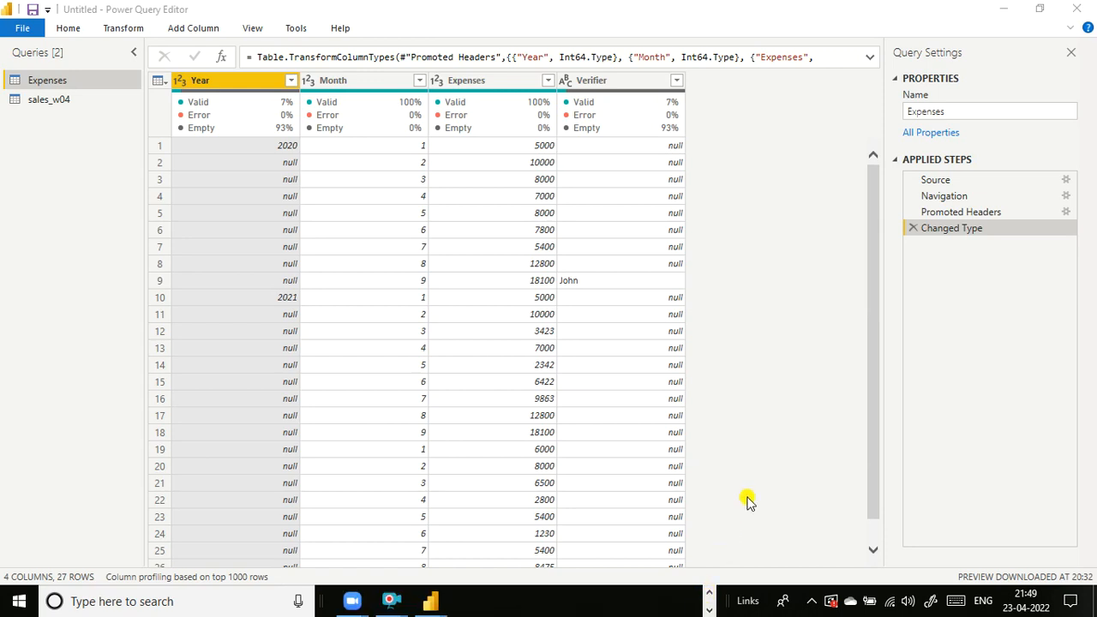
pyautogui.press('super+d')
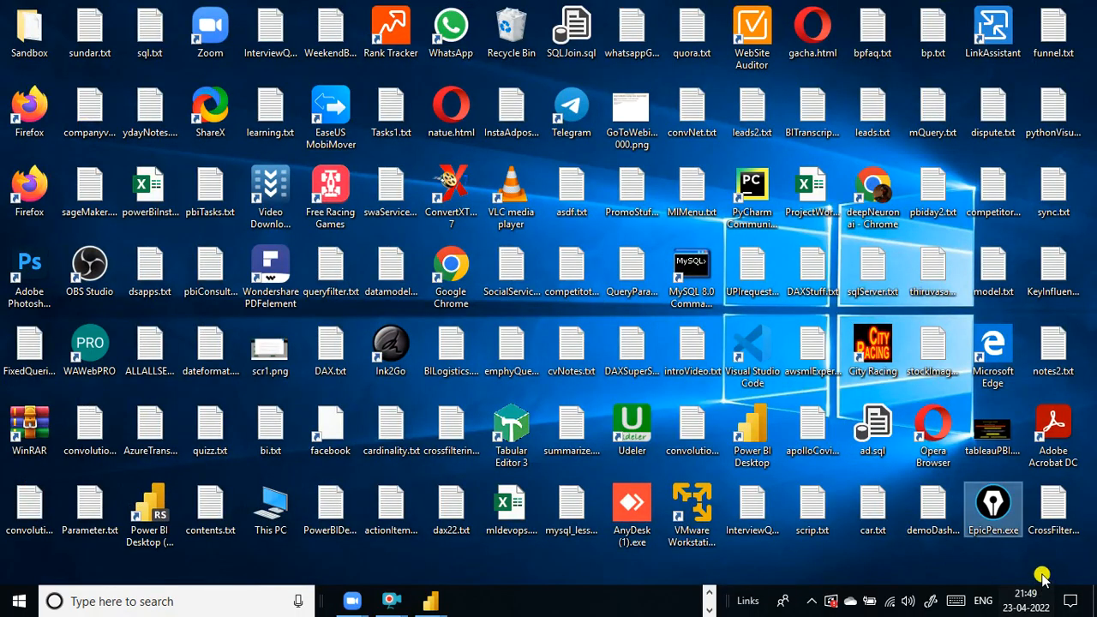
pyautogui.press('super+d')
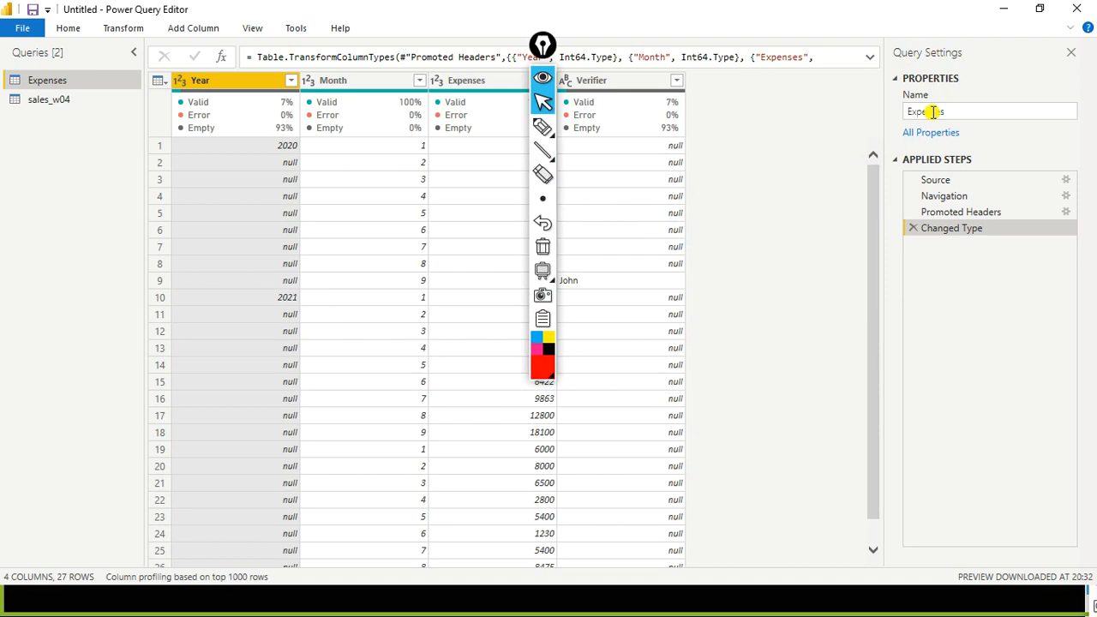
pyautogui.moveTo(542, 45)
pyautogui.mouseDown()
pyautogui.moveTo(1020, 317)
pyautogui.moveTo(943, 334)
pyautogui.moveTo(1093, 343)
pyautogui.mouseUp()
pyautogui.click(892, 339)
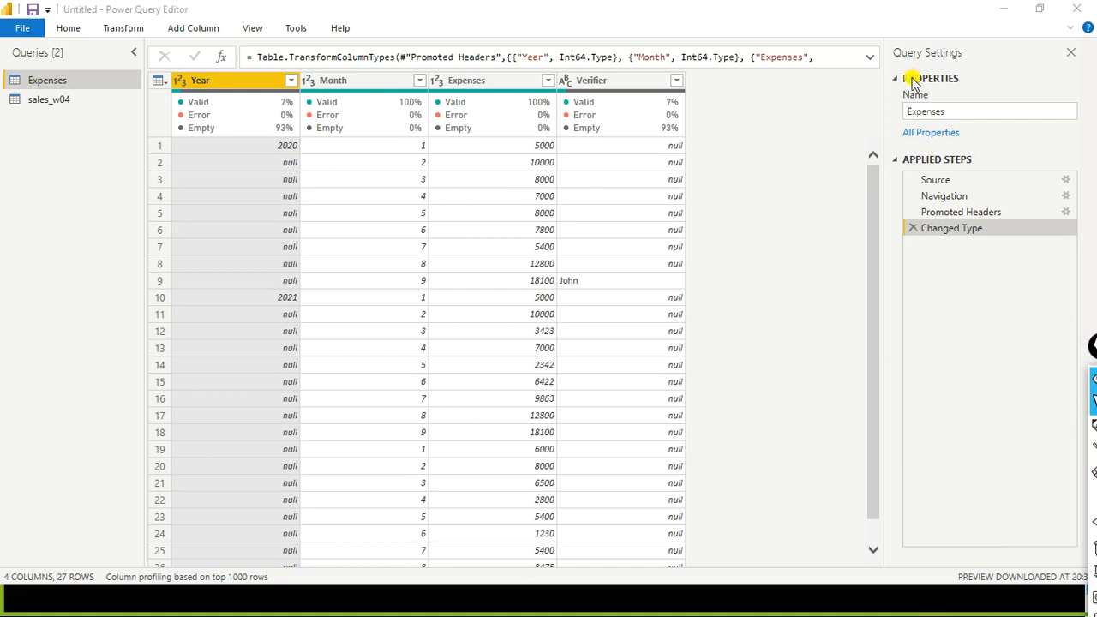
# - Rename the sales_w04 query as Week04Sales in its query properties
pyautogui.moveTo(883, 40); pyautogui.dragTo(888, 60)
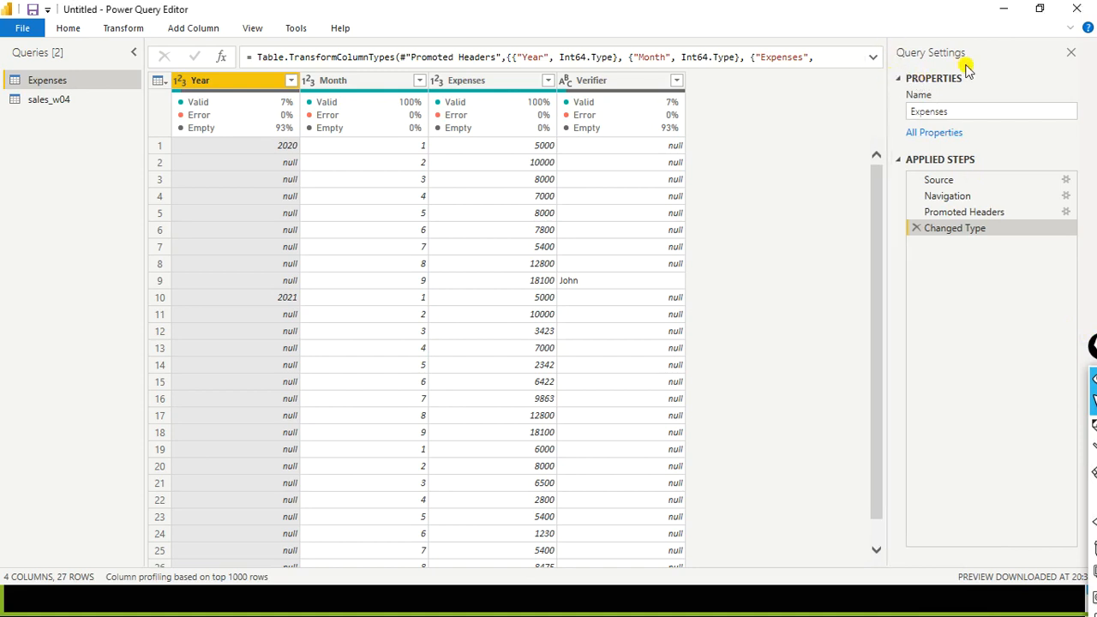
pyautogui.doubleClick(953, 112)
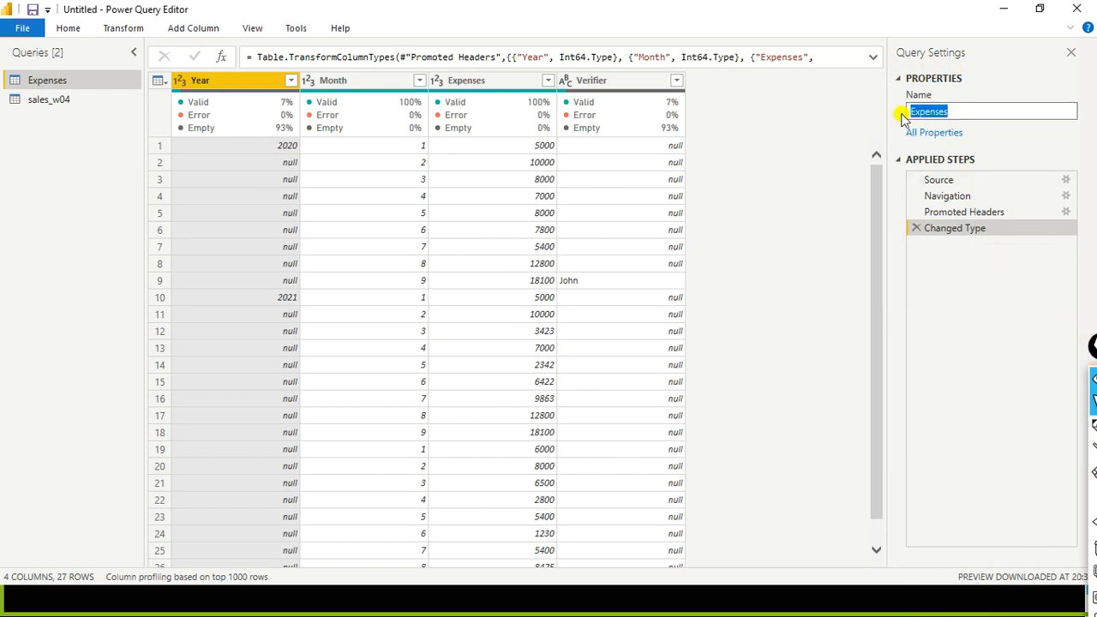
pyautogui.click(42, 101)
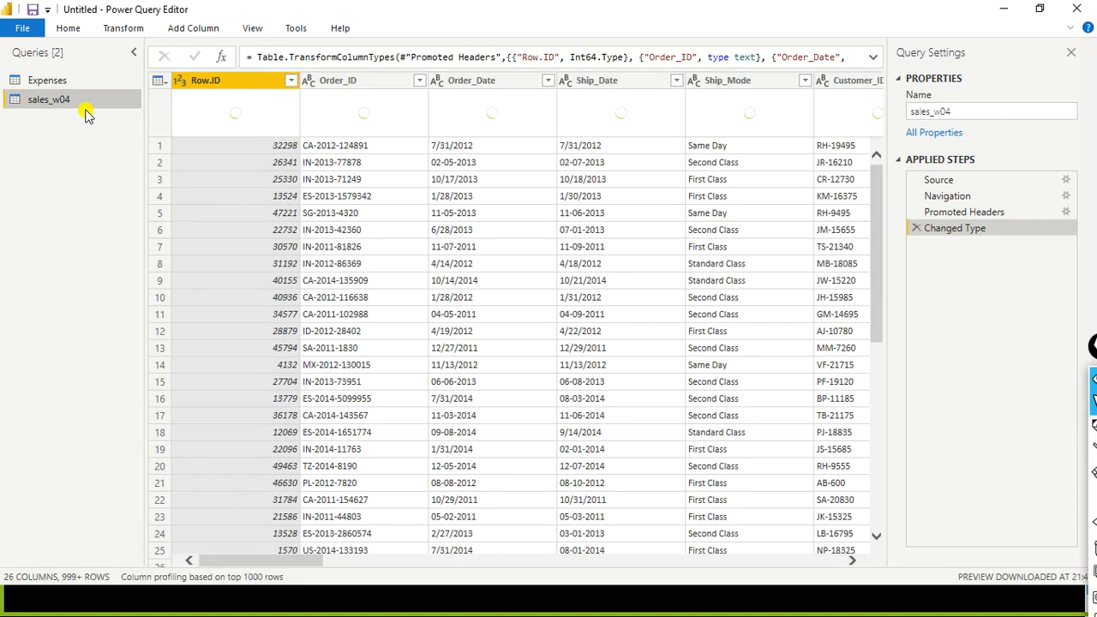
pyautogui.click(992, 113)
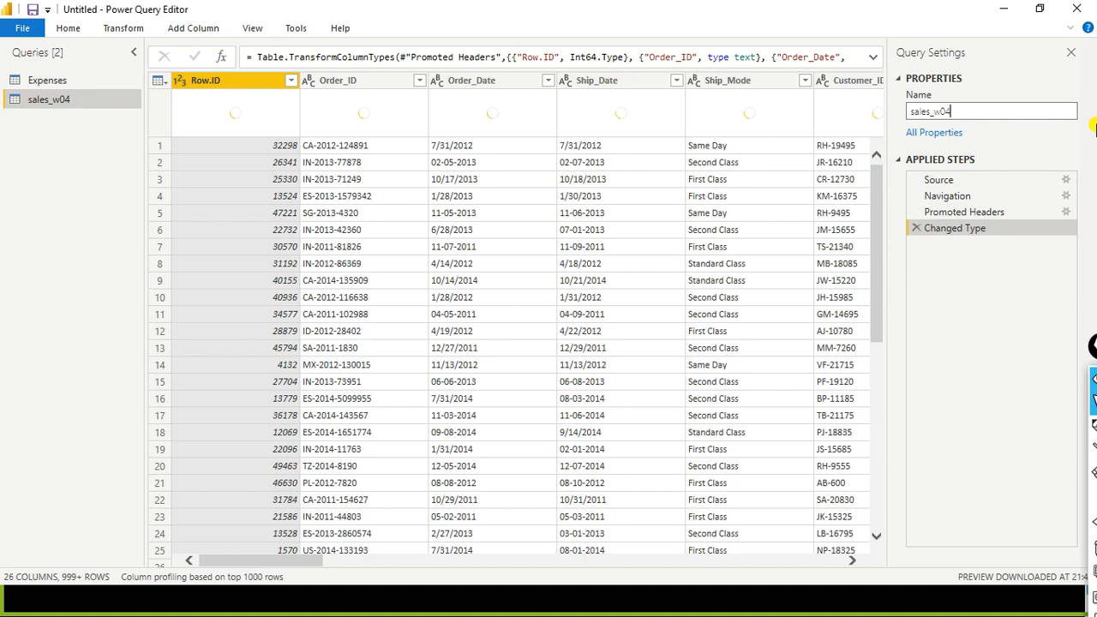
pyautogui.hotkey('ctrl', 'a')
pyautogui.write('W')
pyautogui.write('4Sales')
pyautogui.press('Return')
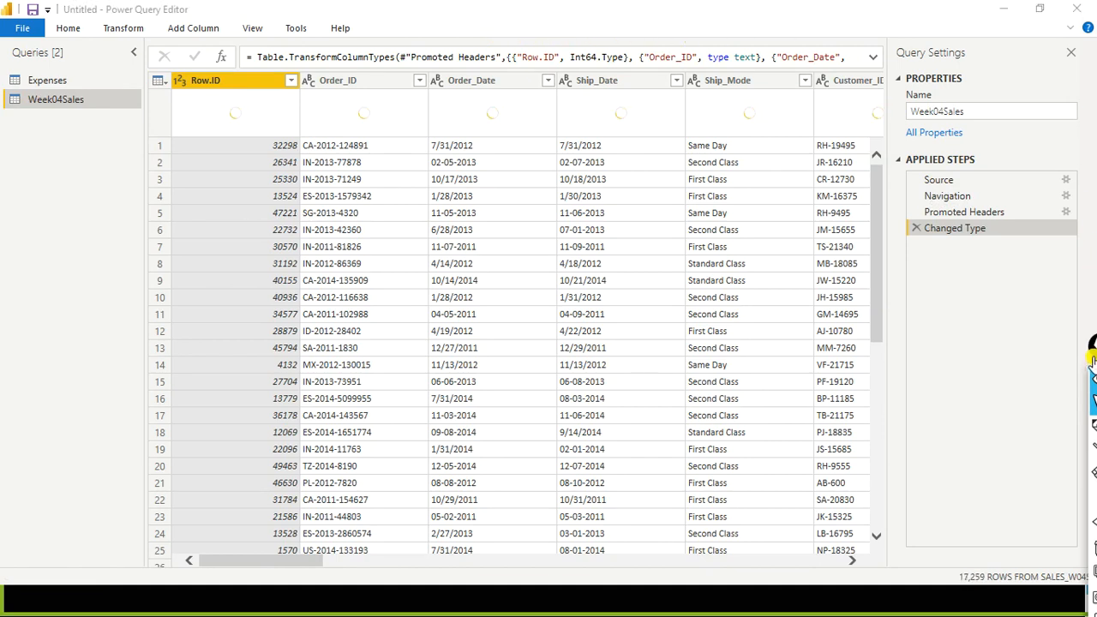
# - Bring the annotation toolbar fully into view, then compare the Expenses and Week04Sales queries and look through all the sales columns
pyautogui.moveTo(1095, 345); pyautogui.dragTo(1084, 319)
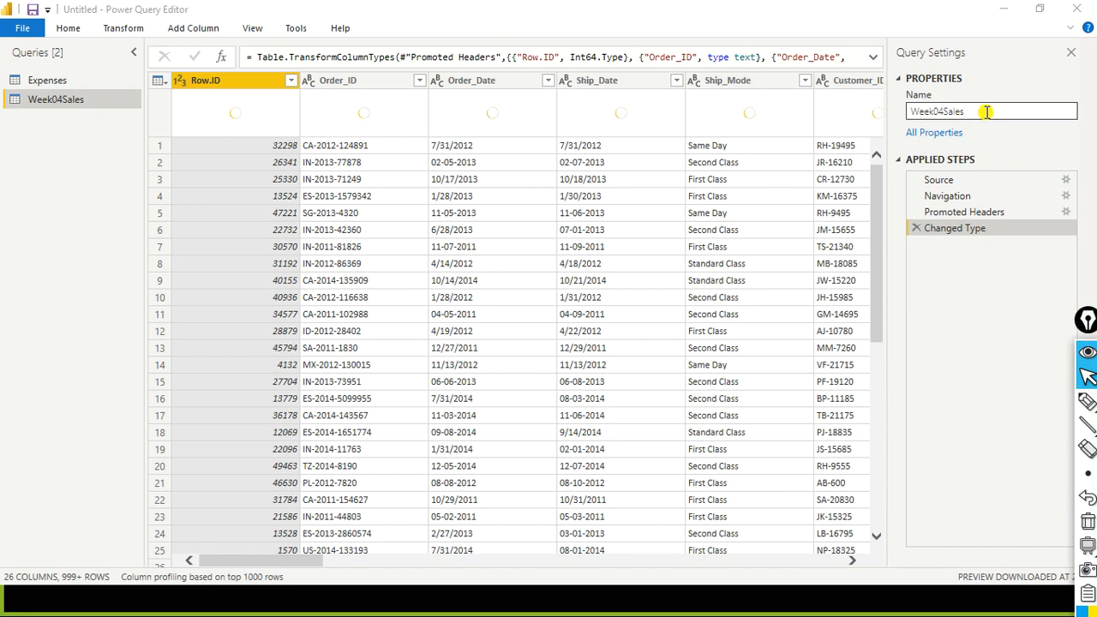
pyautogui.click(30, 85)
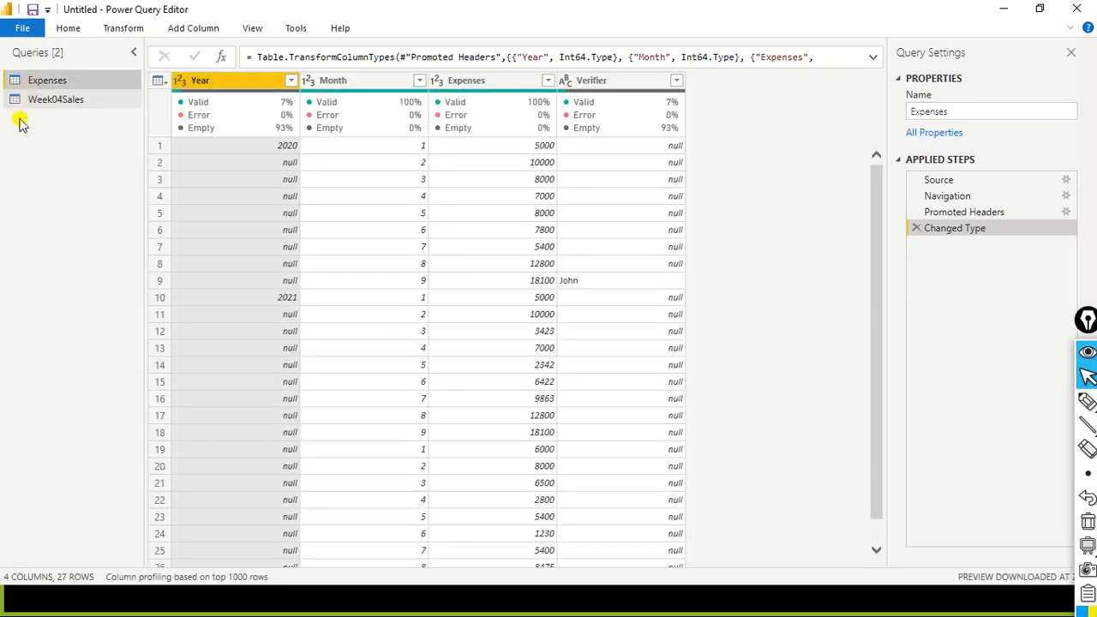
pyautogui.click(51, 105)
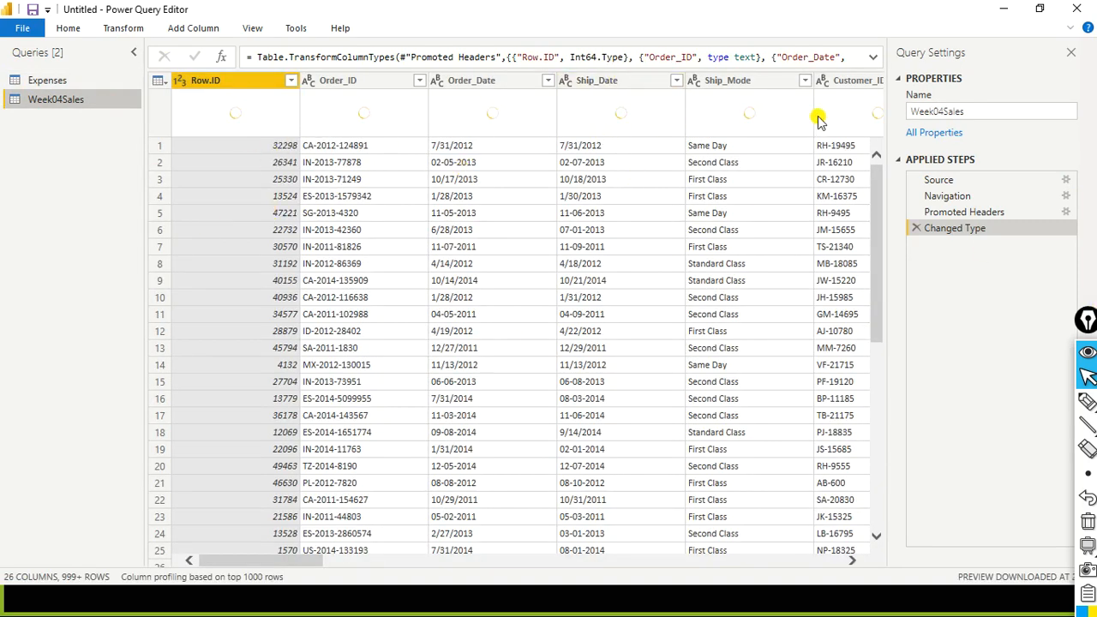
pyautogui.moveTo(240, 561); pyautogui.dragTo(812, 568)
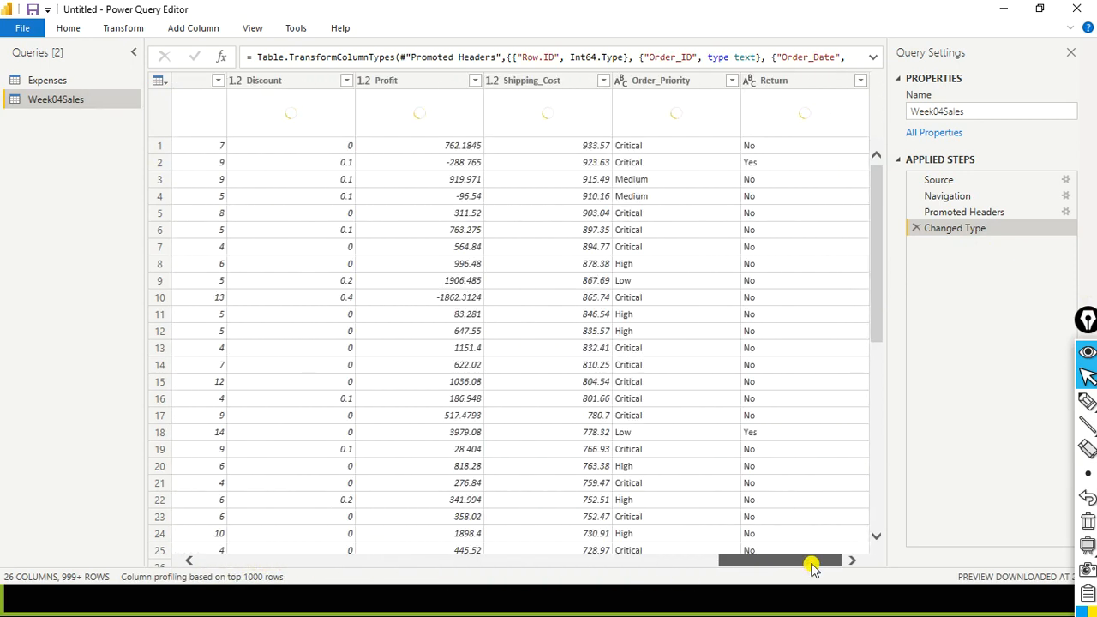
pyautogui.moveTo(813, 569); pyautogui.dragTo(229, 527)
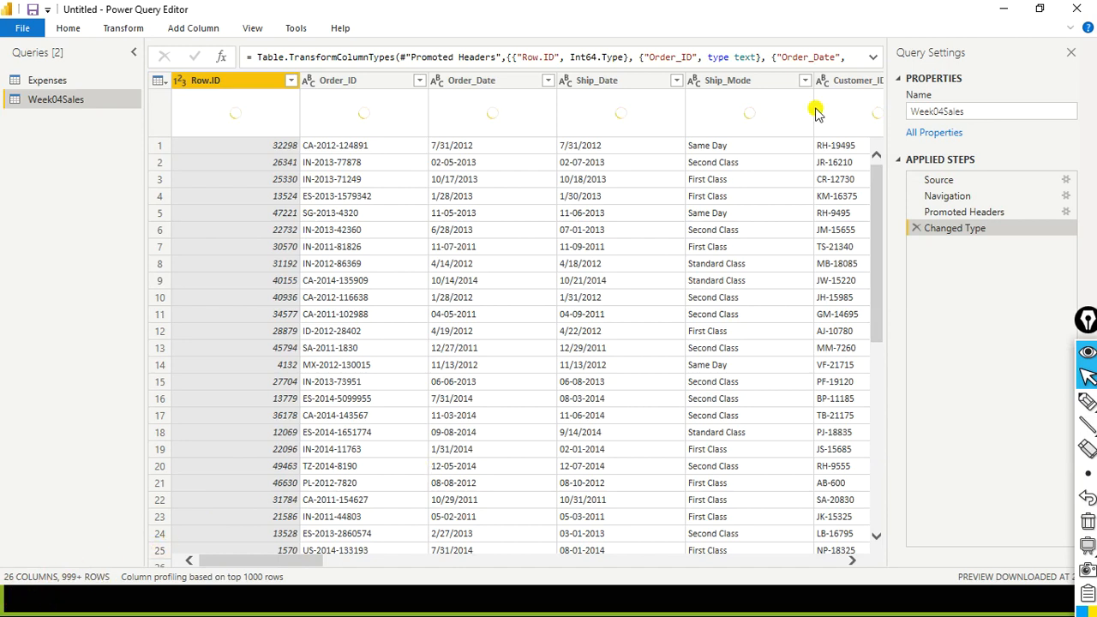
# - Remove the Row.ID column from Week04Sales and view the column commands available for Order_ID
pyautogui.rightClick(240, 86)
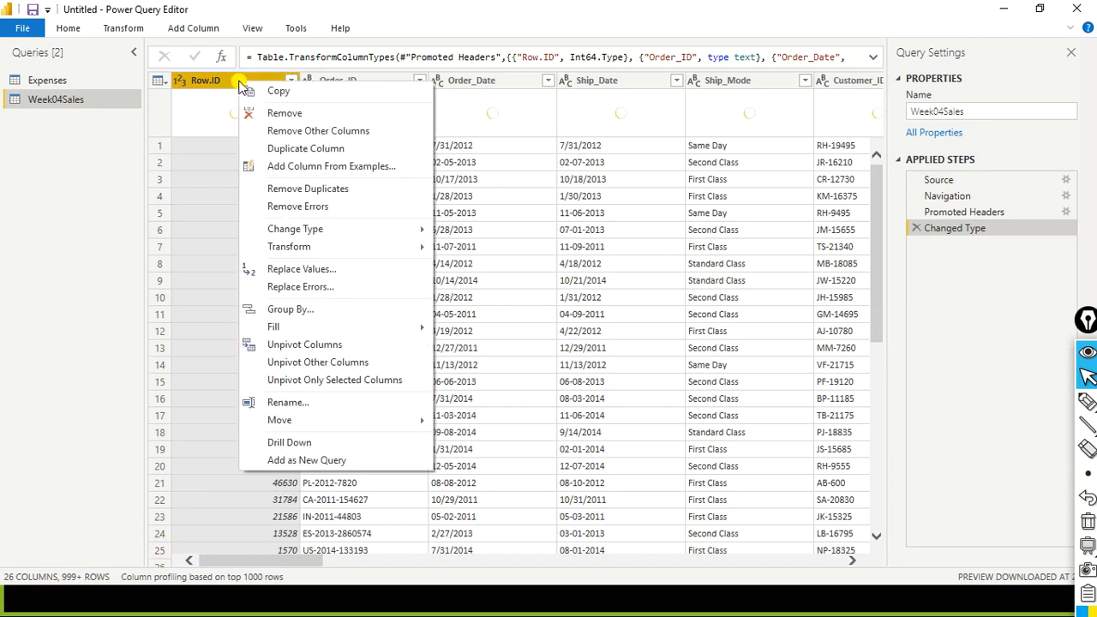
pyautogui.click(271, 115)
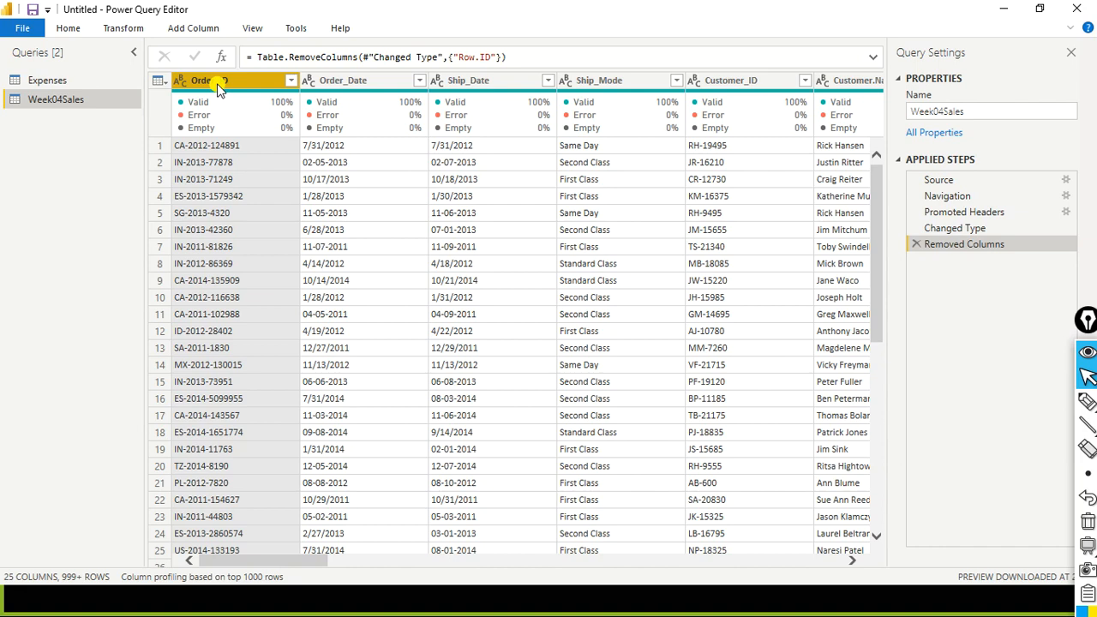
pyautogui.rightClick(221, 84)
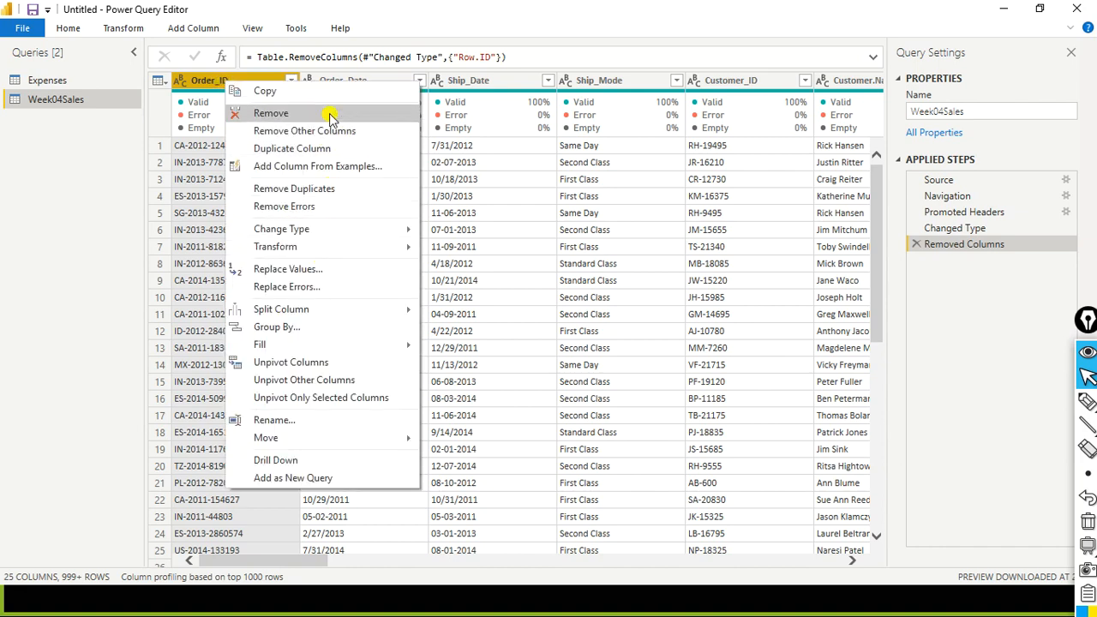
pyautogui.click(435, 12)
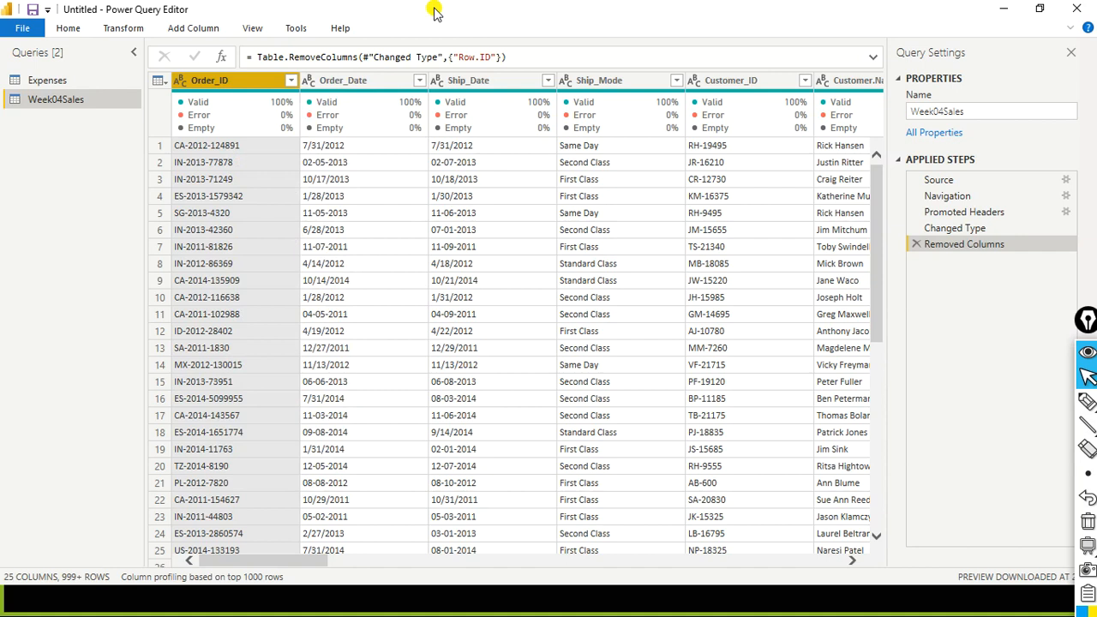
# - Try to append the comment "-- M language" to the formula of the Removed Columns step
pyautogui.click(539, 60)
pyautogui.hotkey('ctrl', 'a')
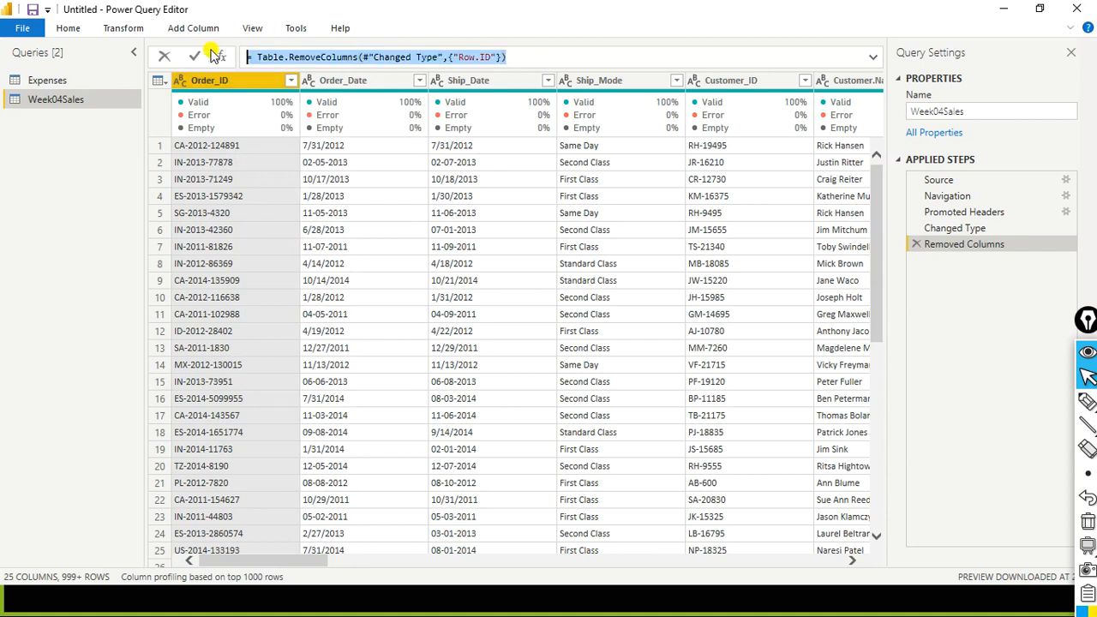
pyautogui.click(553, 53)
pyautogui.write('- M ')
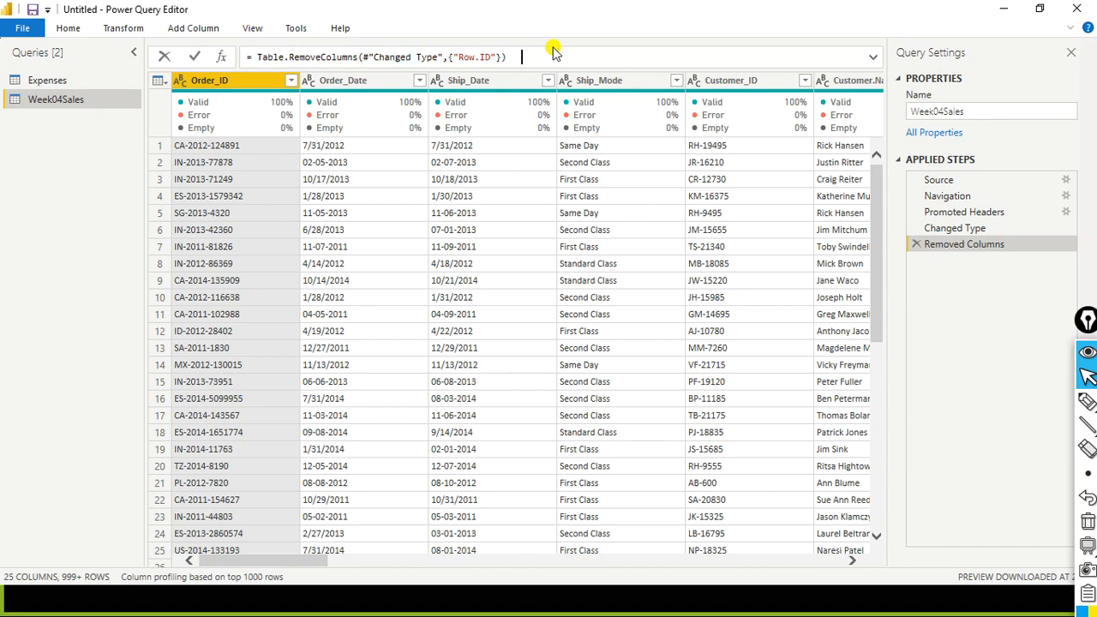
pyautogui.write('lagu')
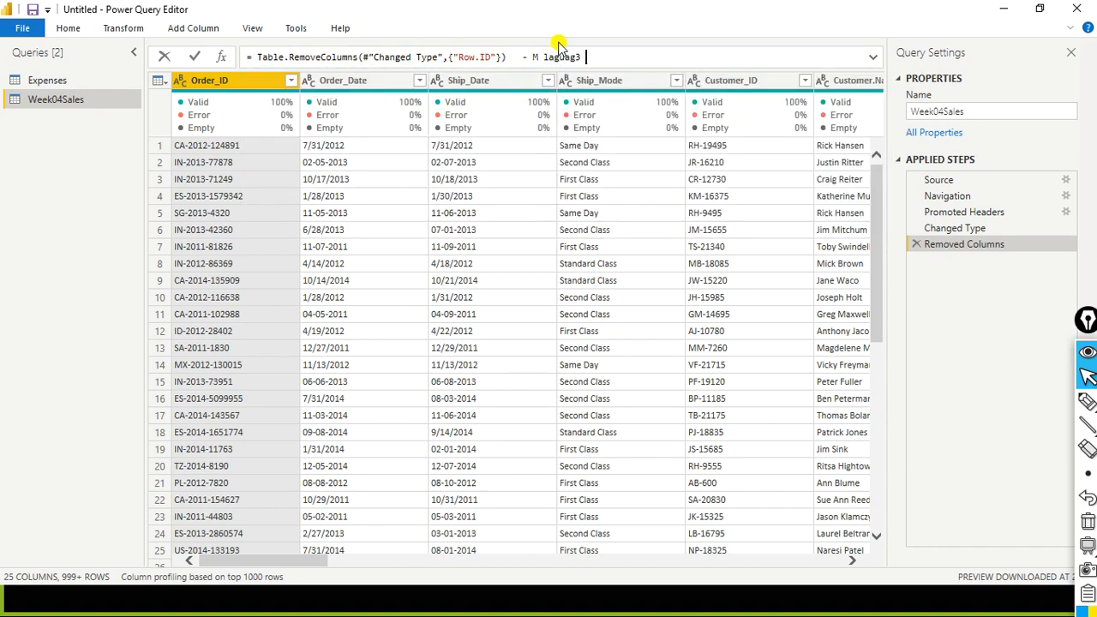
pyautogui.press('BackSpace')
pyautogui.press('BackSpace')
pyautogui.press('BackSpace')
pyautogui.write('anguage ')
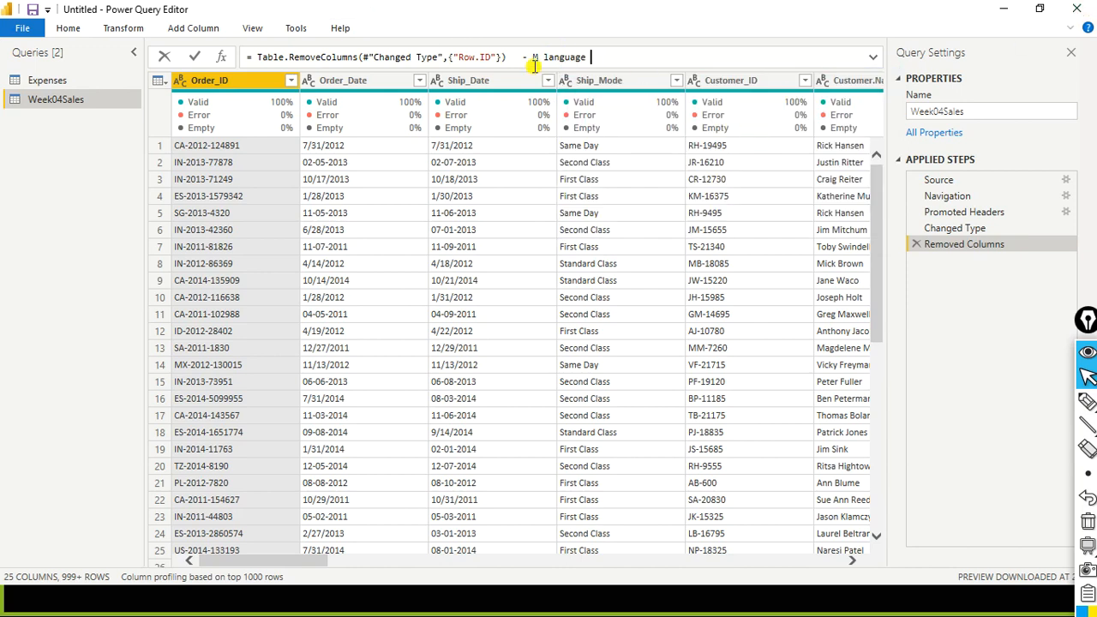
pyautogui.write('-')
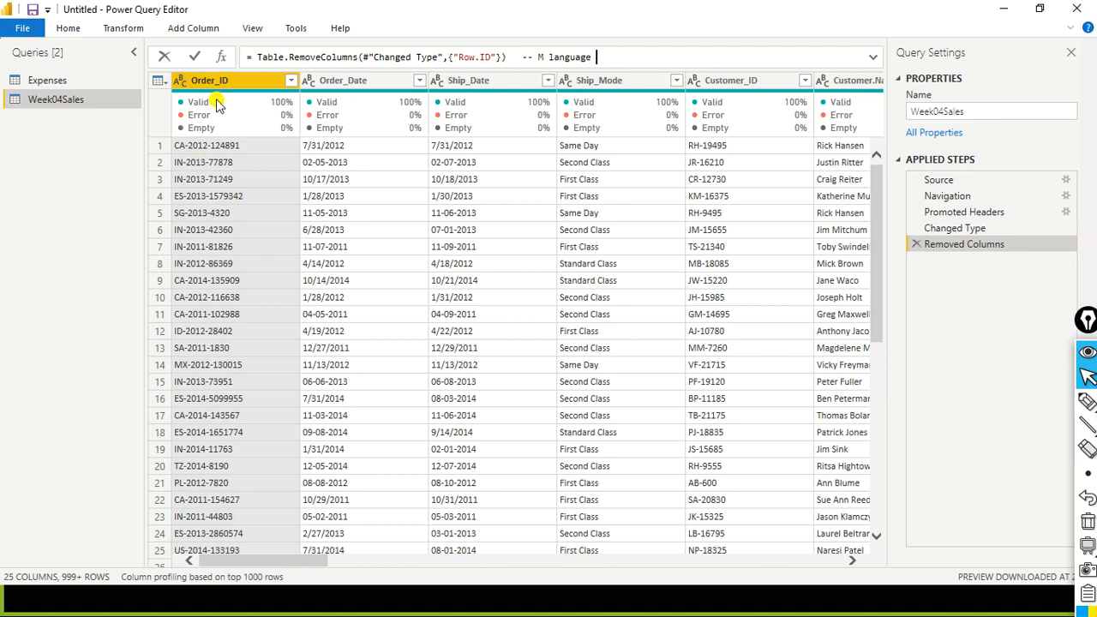
pyautogui.press('Return')
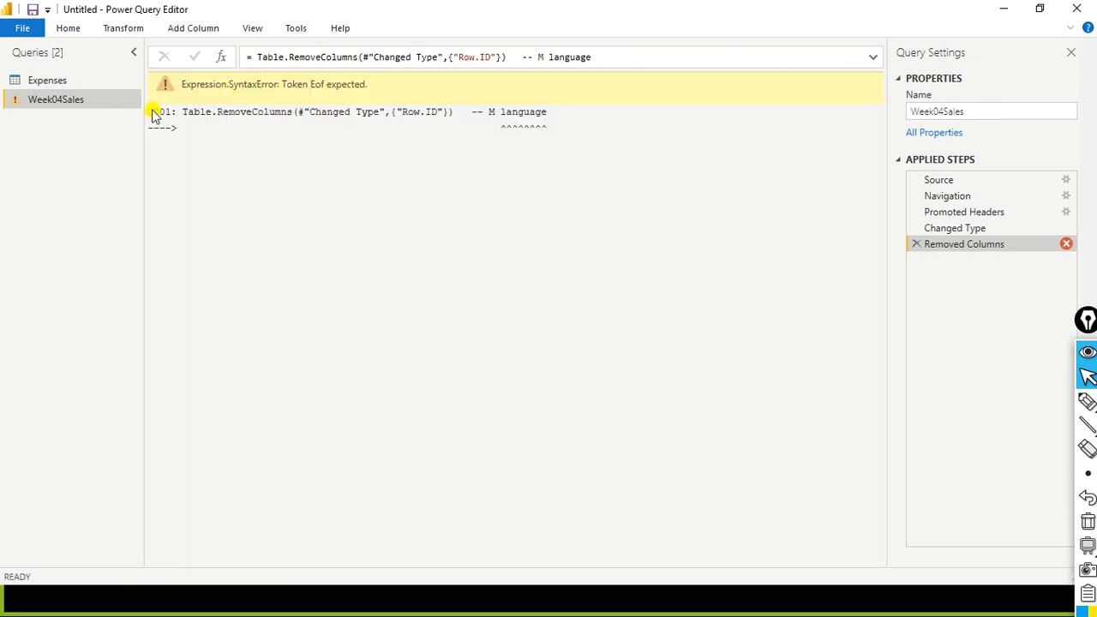
# - Delete the Removed Columns step from Week04Sales and remove the Row.ID column again
pyautogui.click(917, 245)
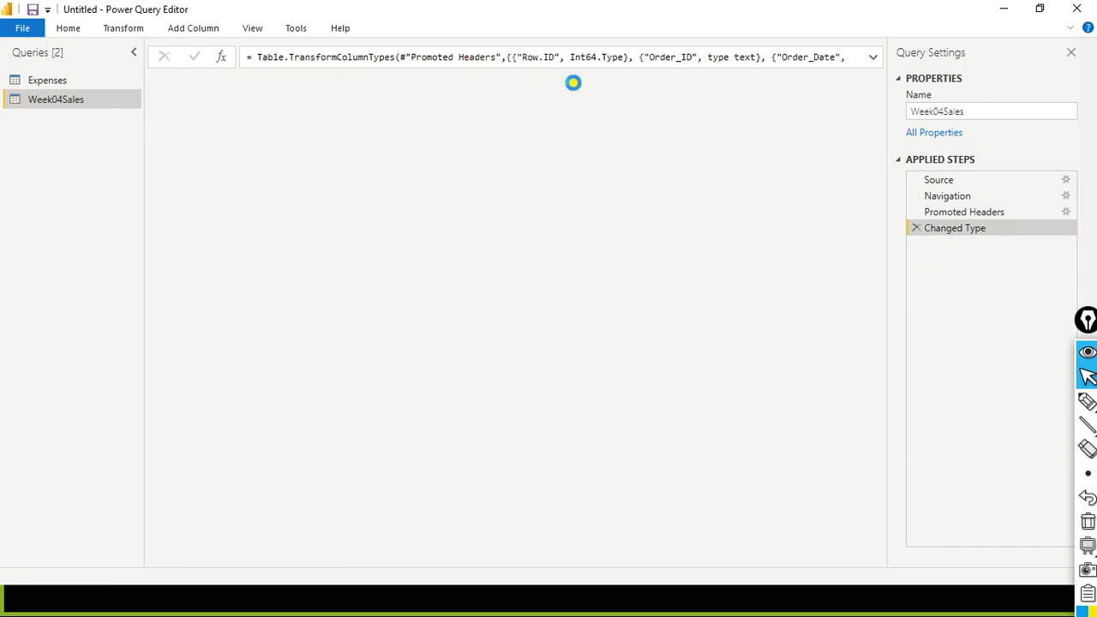
pyautogui.rightClick(232, 78)
pyautogui.click(256, 112)
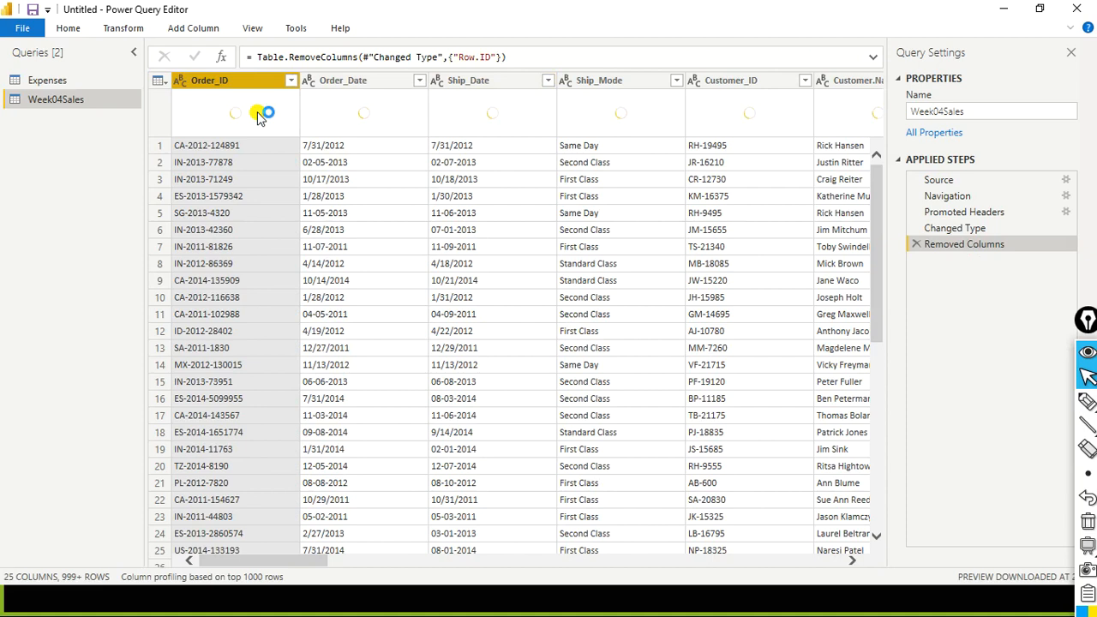
# - Highlight the Table.RemoveColumns formula for reading, and delete the Removed Columns step from the applied steps
pyautogui.click(561, 58)
pyautogui.moveTo(562, 58); pyautogui.dragTo(240, 62)
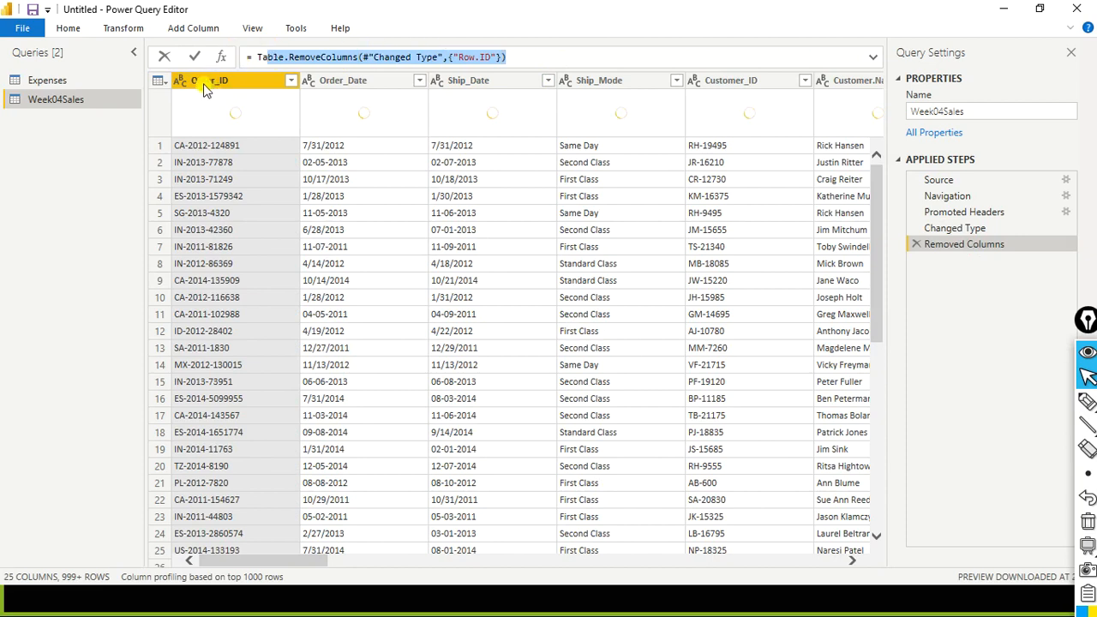
pyautogui.click(514, 56)
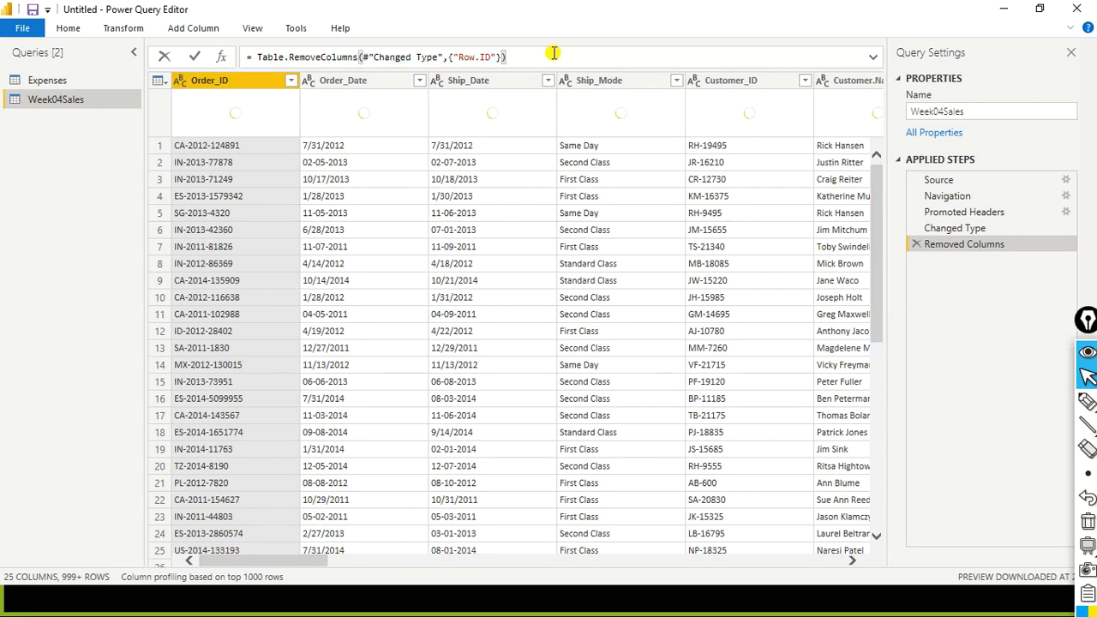
pyautogui.moveTo(554, 51); pyautogui.dragTo(231, 48)
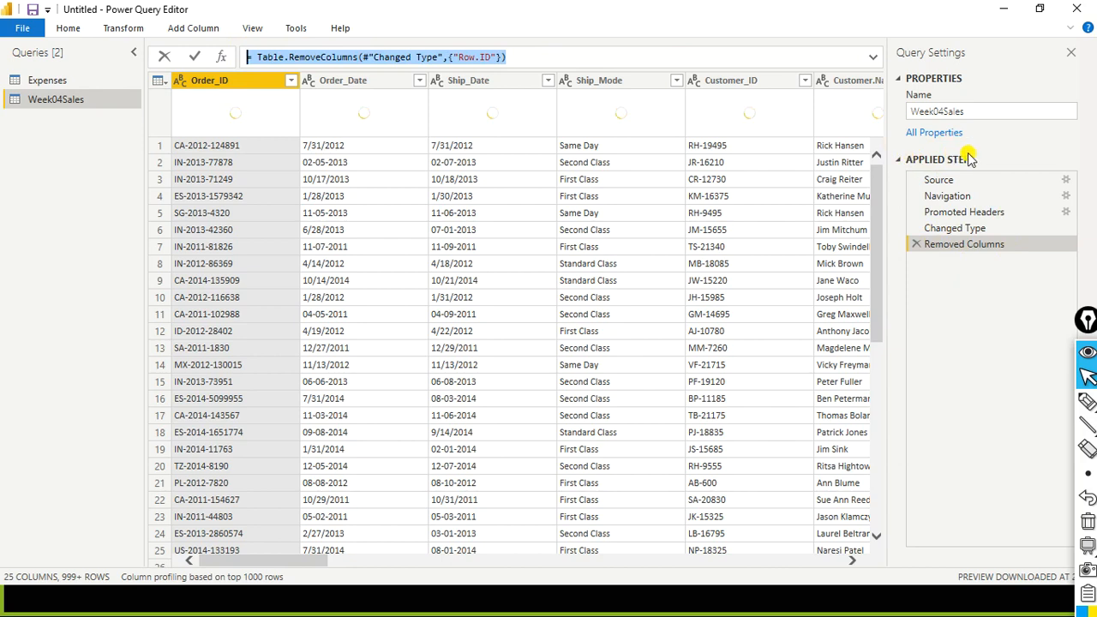
pyautogui.click(909, 144)
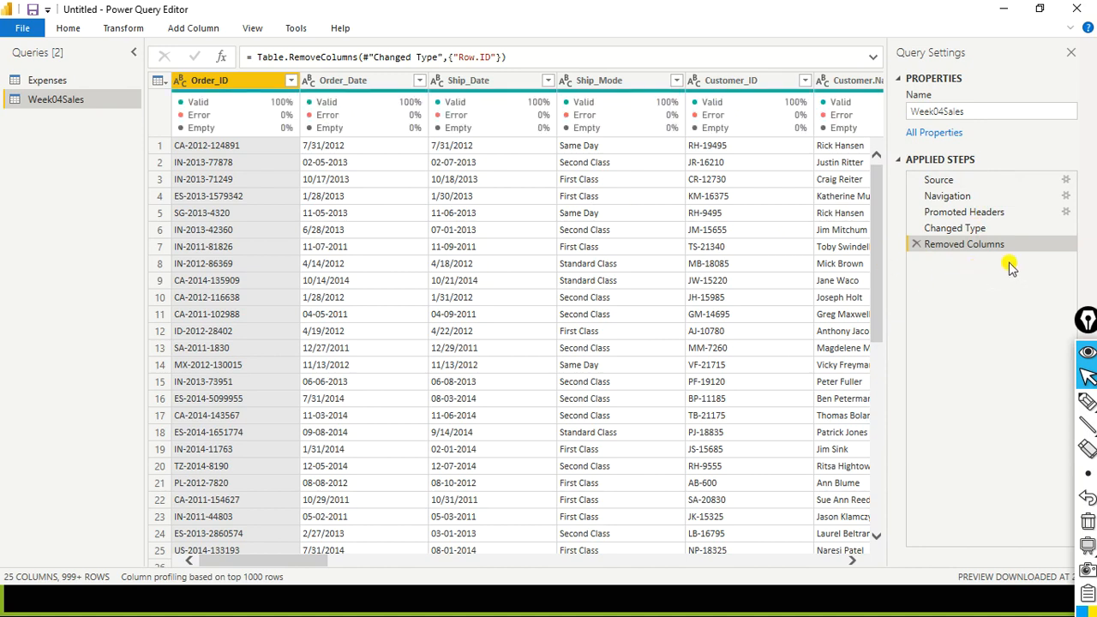
pyautogui.click(918, 246)
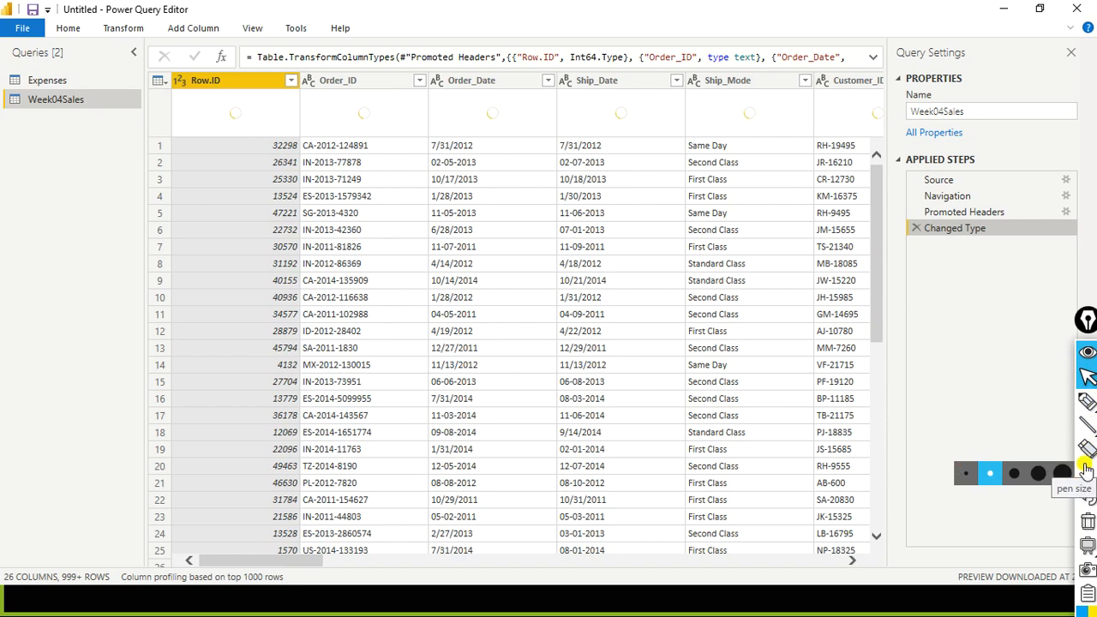
# - Outline the Row.ID column header of Week04Sales with a red rectangle
pyautogui.moveTo(1087, 408)
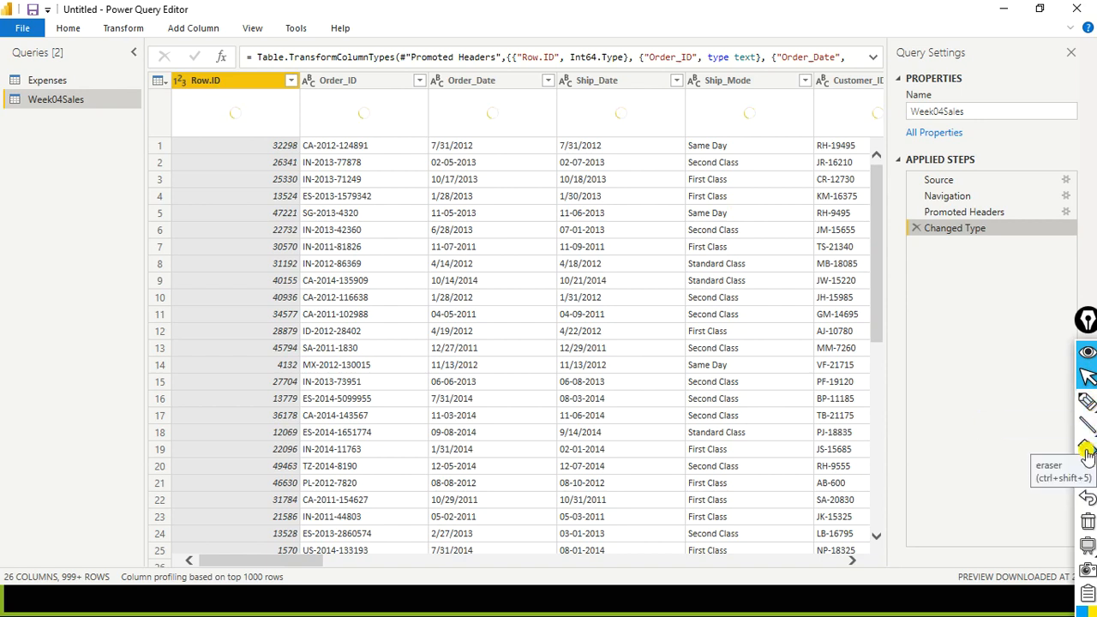
pyautogui.click(1037, 433)
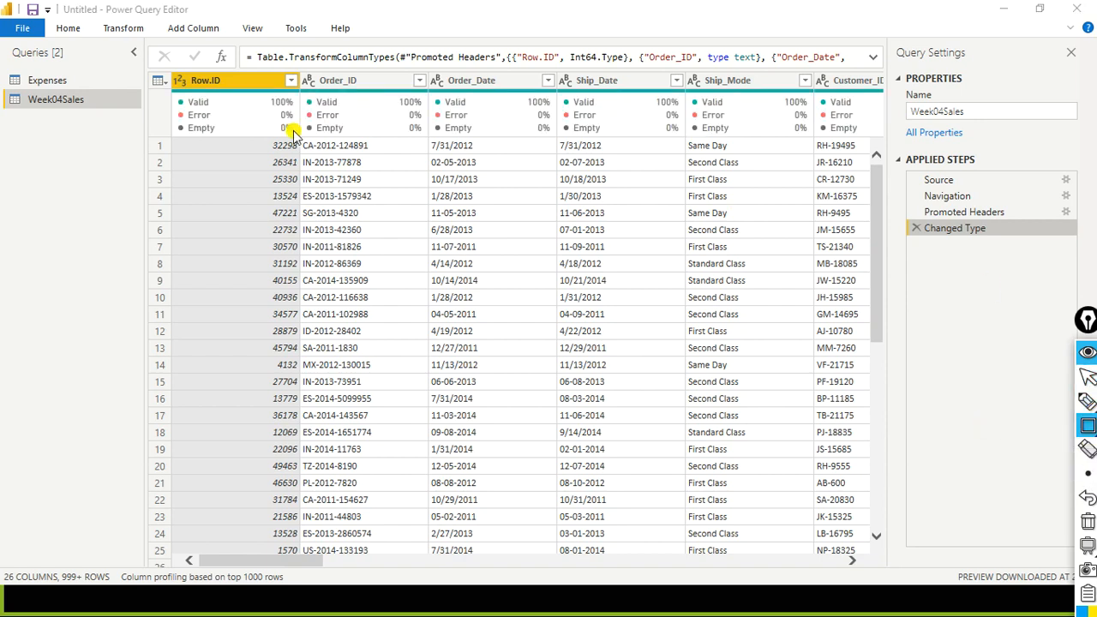
pyautogui.moveTo(172, 68); pyautogui.dragTo(285, 113)
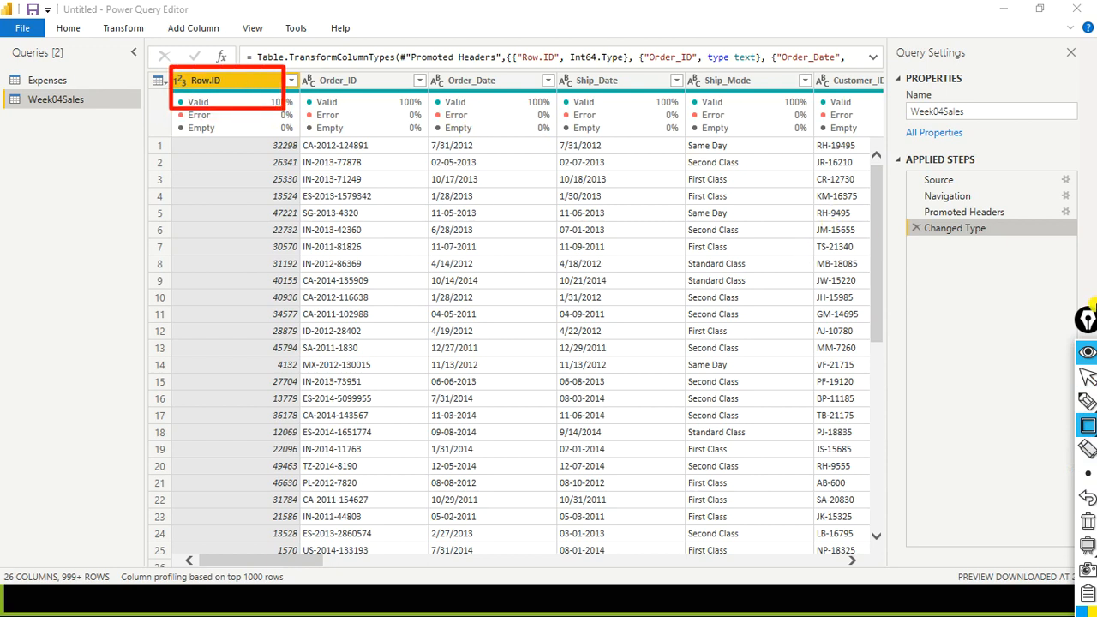
# - Clear the red rectangle annotation and remove the Row.ID column from Week04Sales
pyautogui.moveTo(1086, 474)
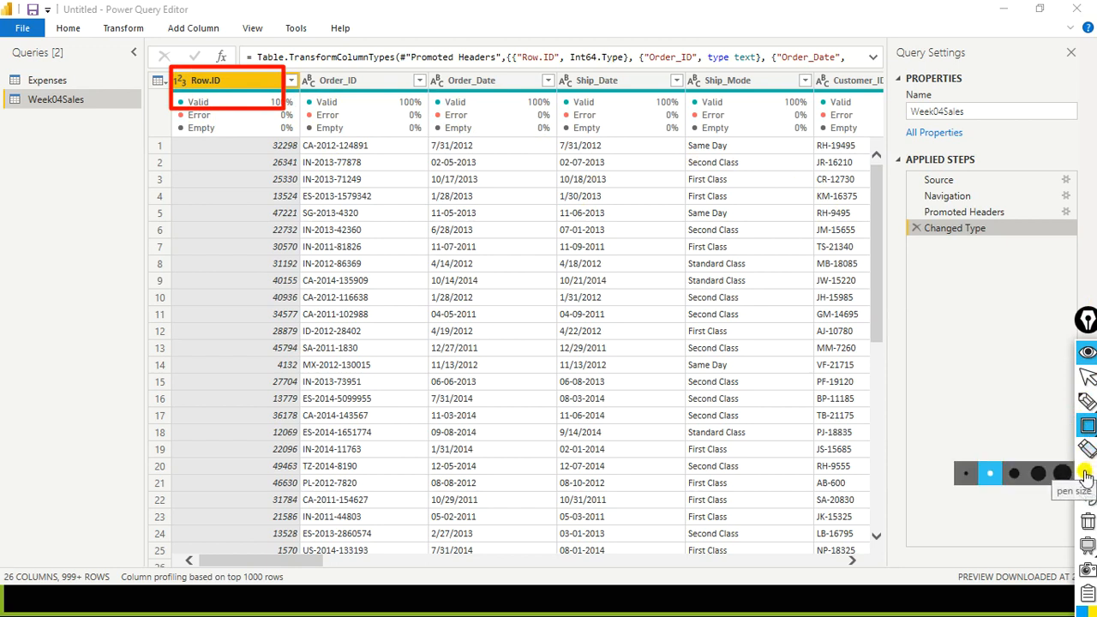
pyautogui.click(1089, 521)
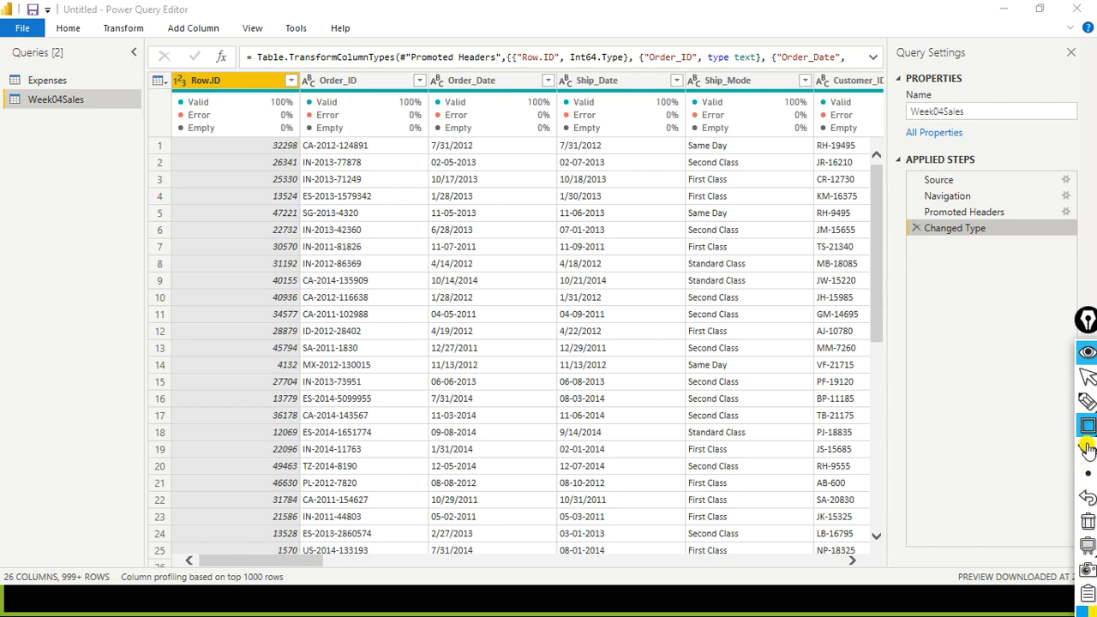
pyautogui.moveTo(1087, 432)
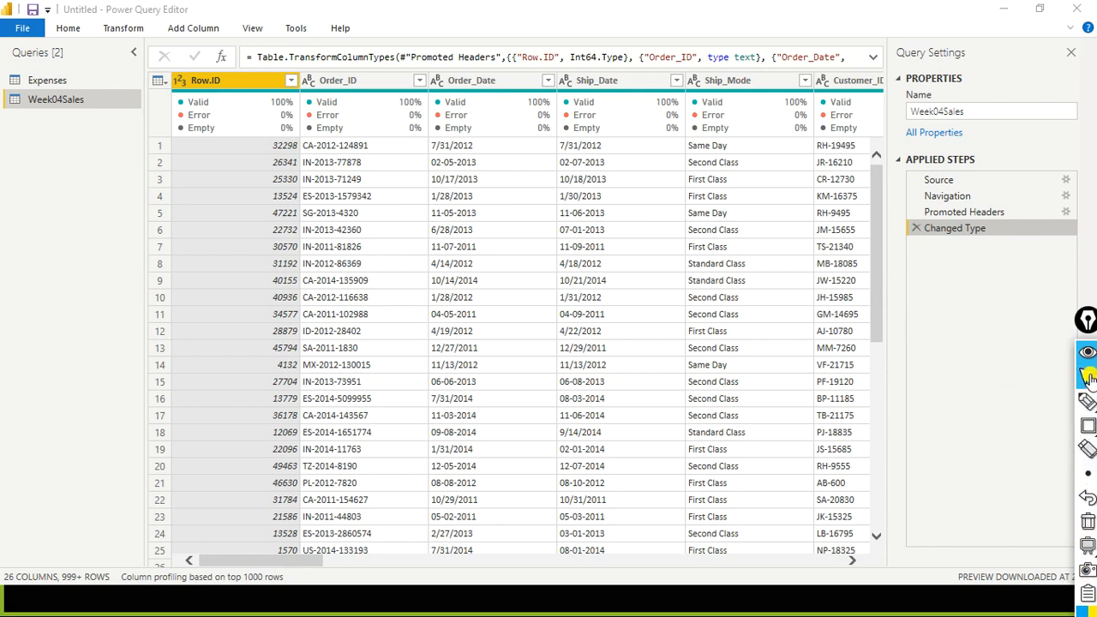
pyautogui.rightClick(241, 79)
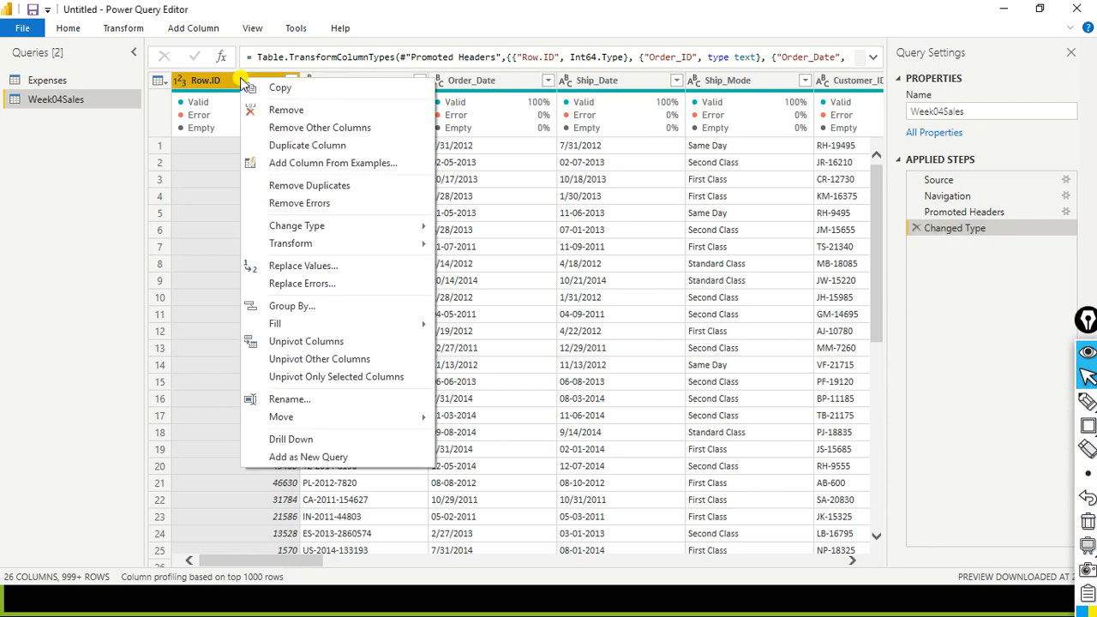
pyautogui.click(282, 110)
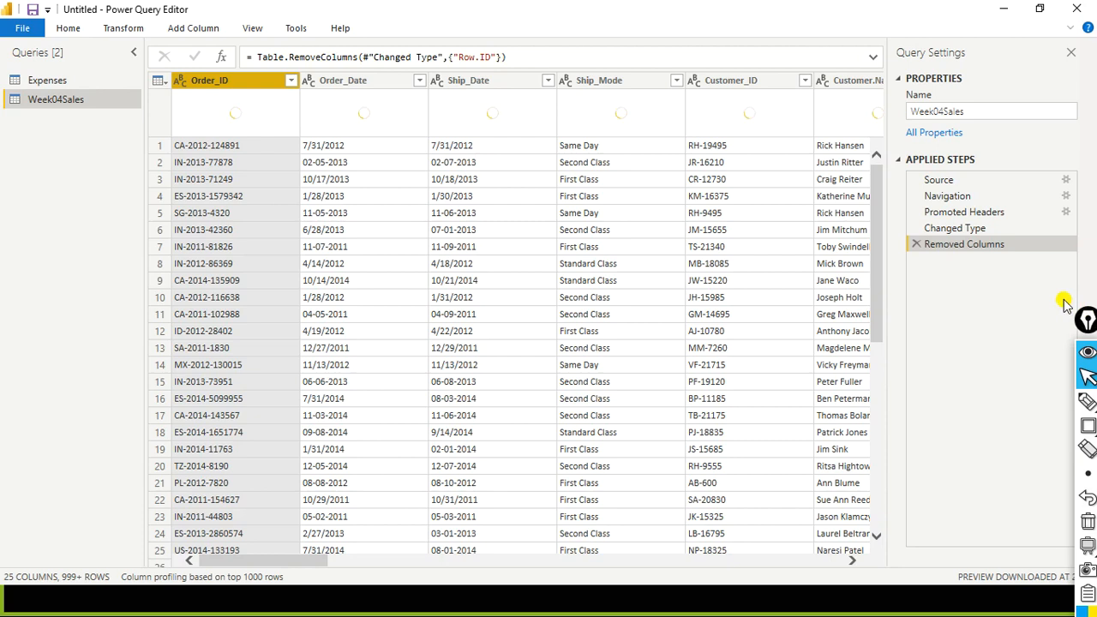
# - Replace the "$" sign in the Sales column of Week04Sales with an empty value
pyautogui.moveTo(286, 562); pyautogui.dragTo(634, 565)
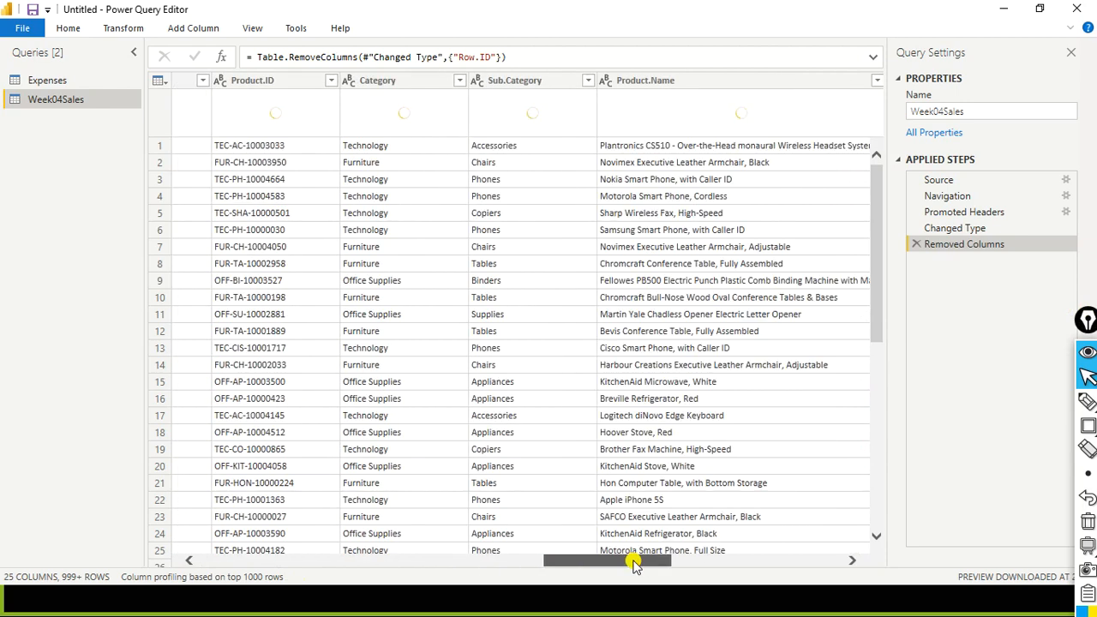
pyautogui.click(476, 84)
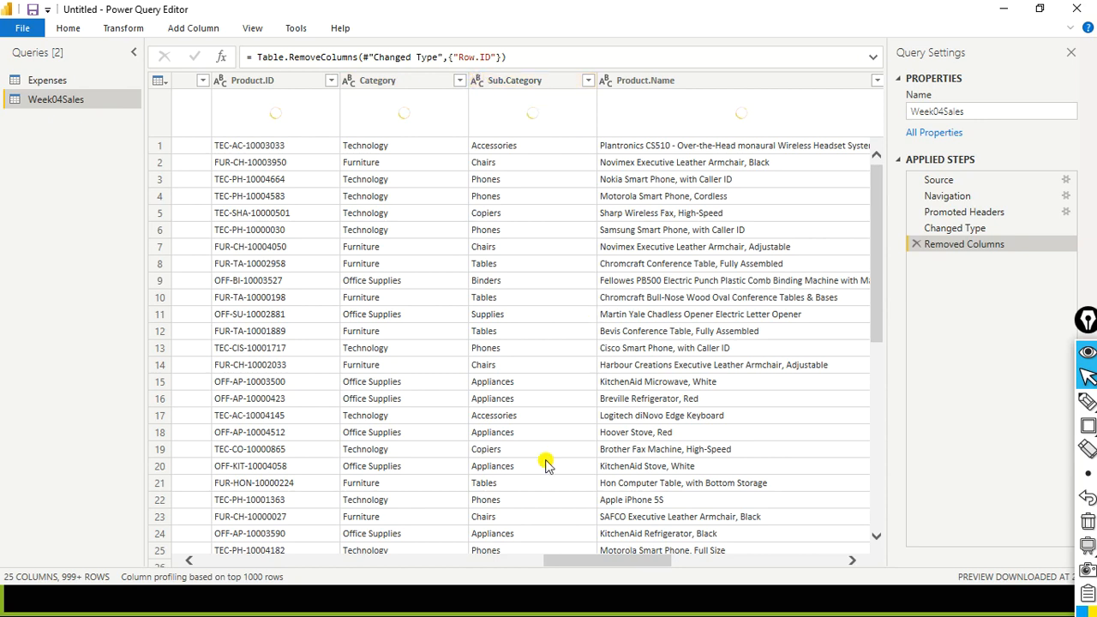
pyautogui.moveTo(599, 567); pyautogui.dragTo(771, 546)
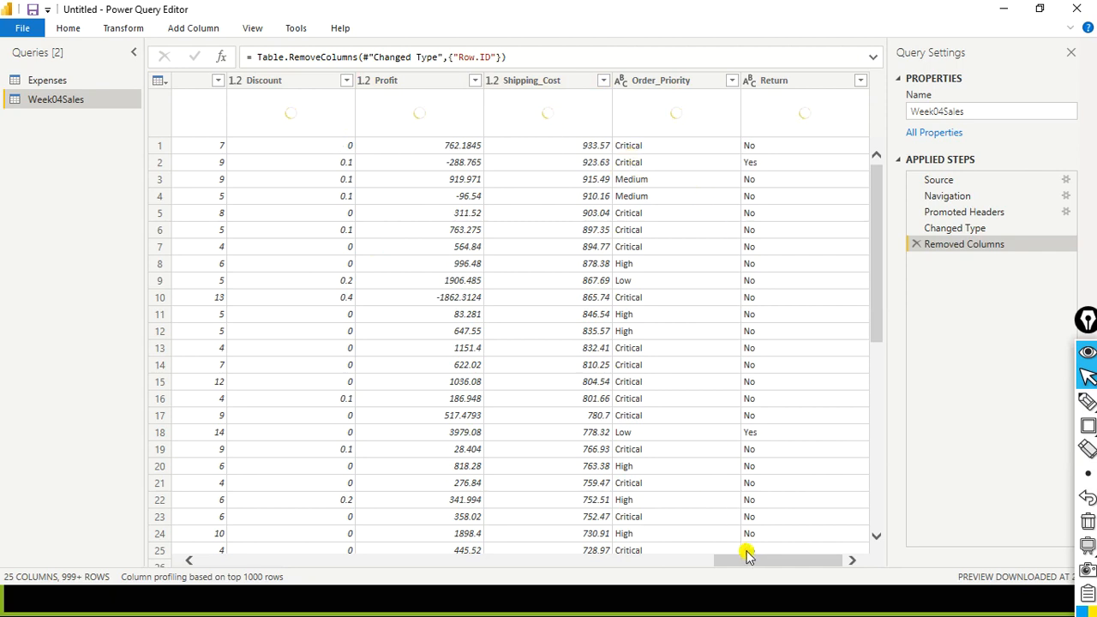
pyautogui.moveTo(746, 555); pyautogui.dragTo(676, 558)
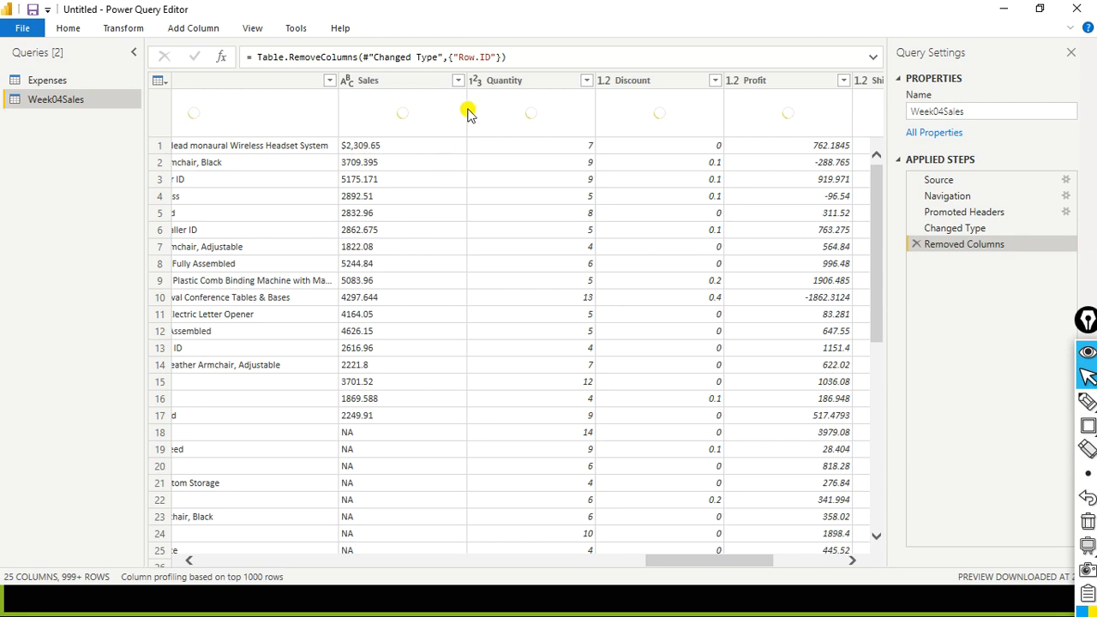
pyautogui.rightClick(370, 82)
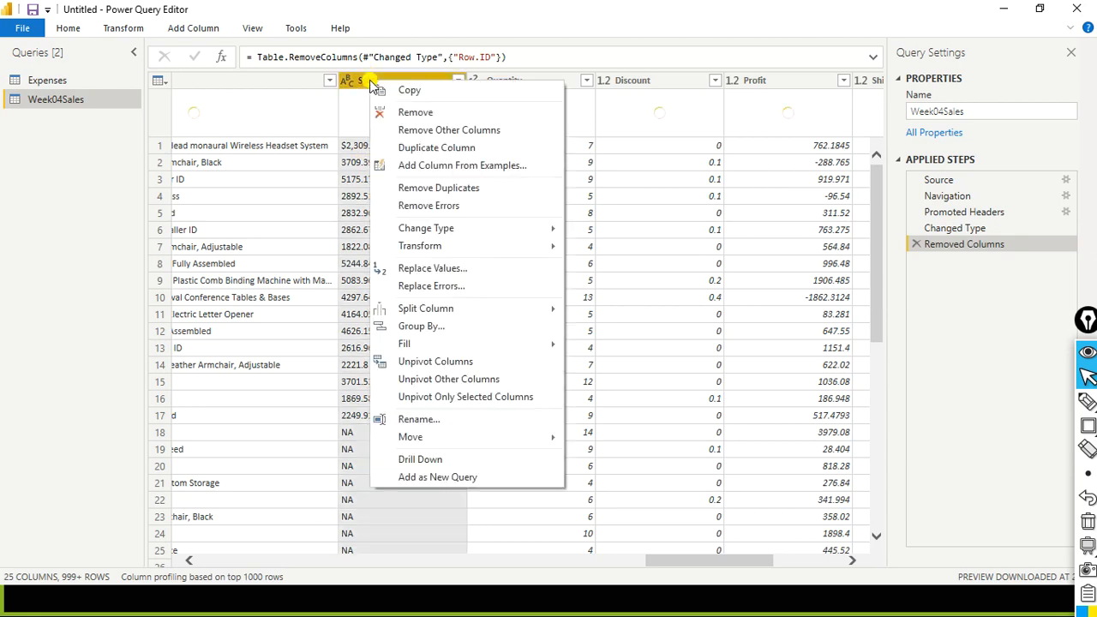
pyautogui.click(464, 269)
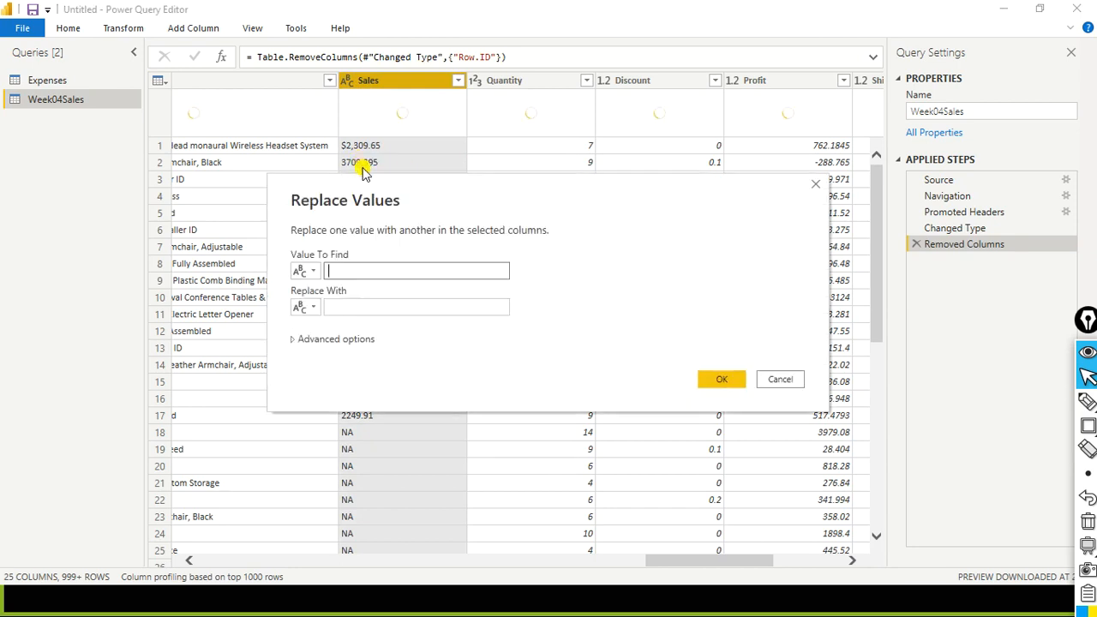
pyautogui.write('$')
pyautogui.click(346, 304)
pyautogui.click(710, 381)
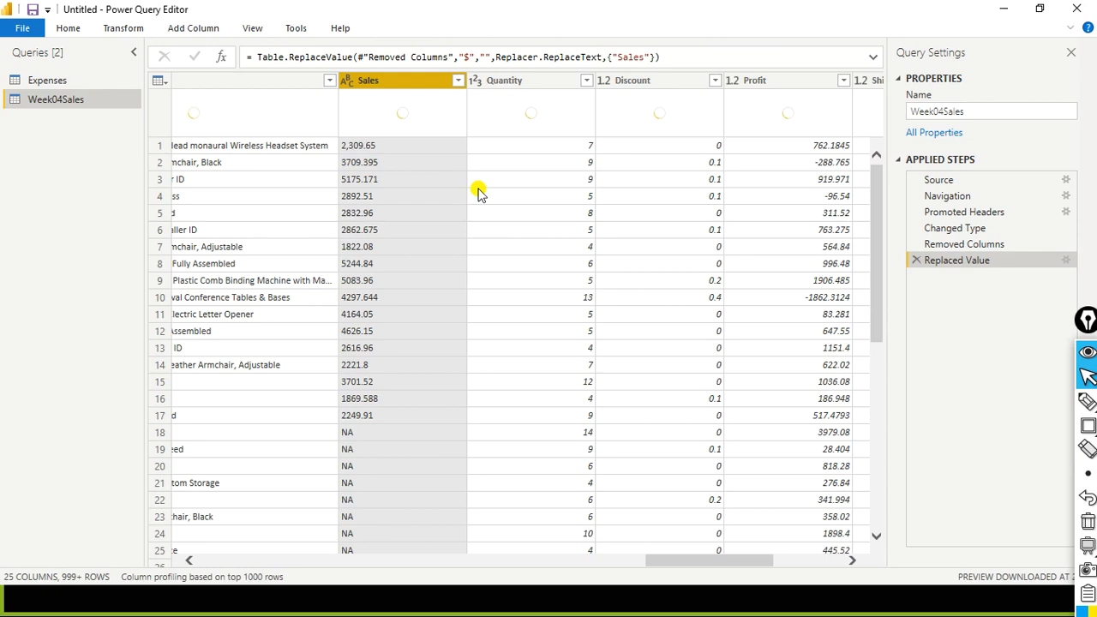
# - Select the Sales column, shrink the column statistics area and look through the column's values for non-numeric entries
pyautogui.rightClick(401, 81)
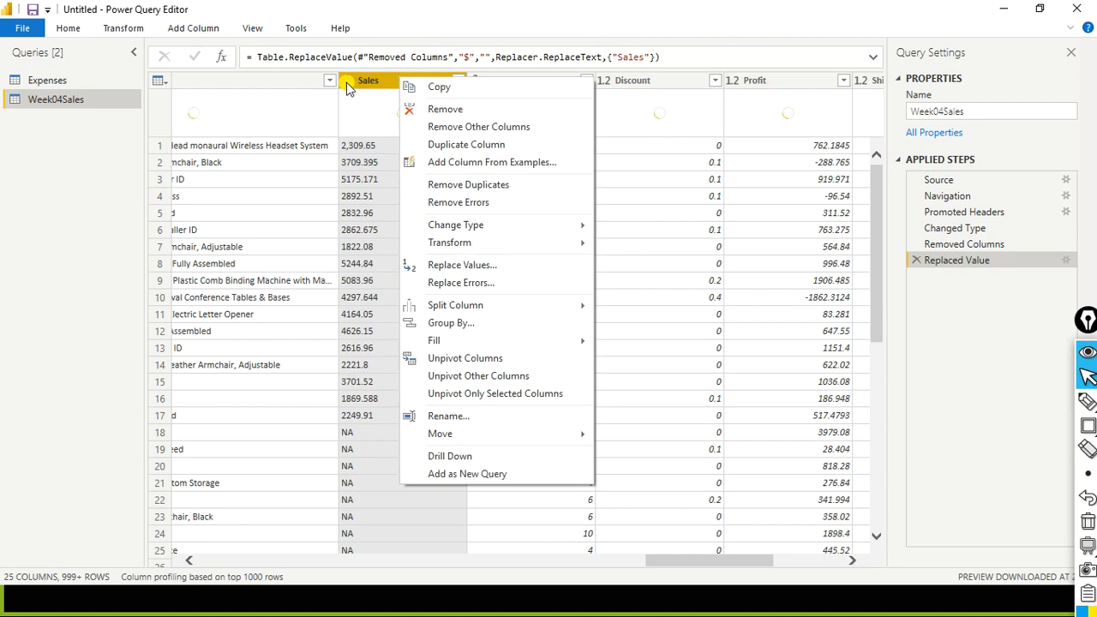
pyautogui.click(377, 82)
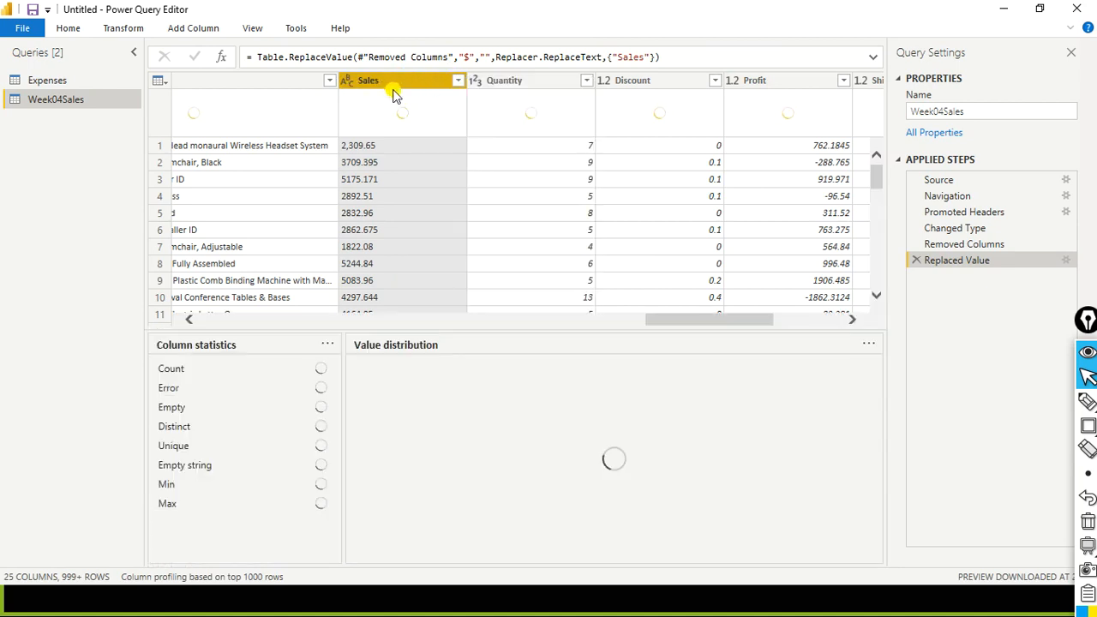
pyautogui.moveTo(600, 331); pyautogui.dragTo(574, 548)
pyautogui.scroll(-4, 447, 367)
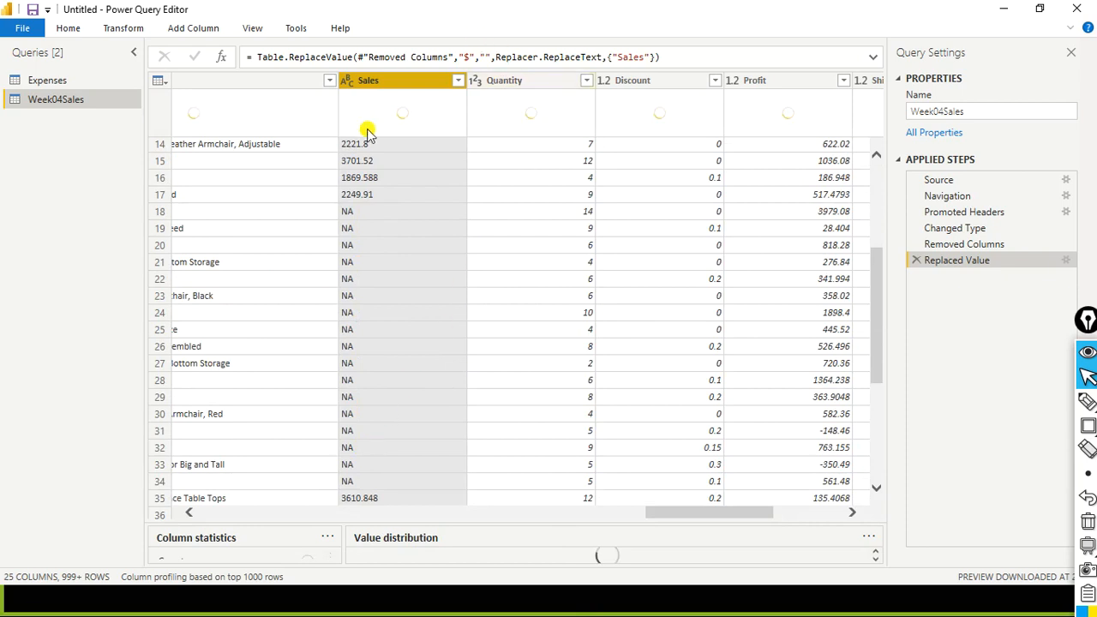
pyautogui.scroll(5, 355, 184)
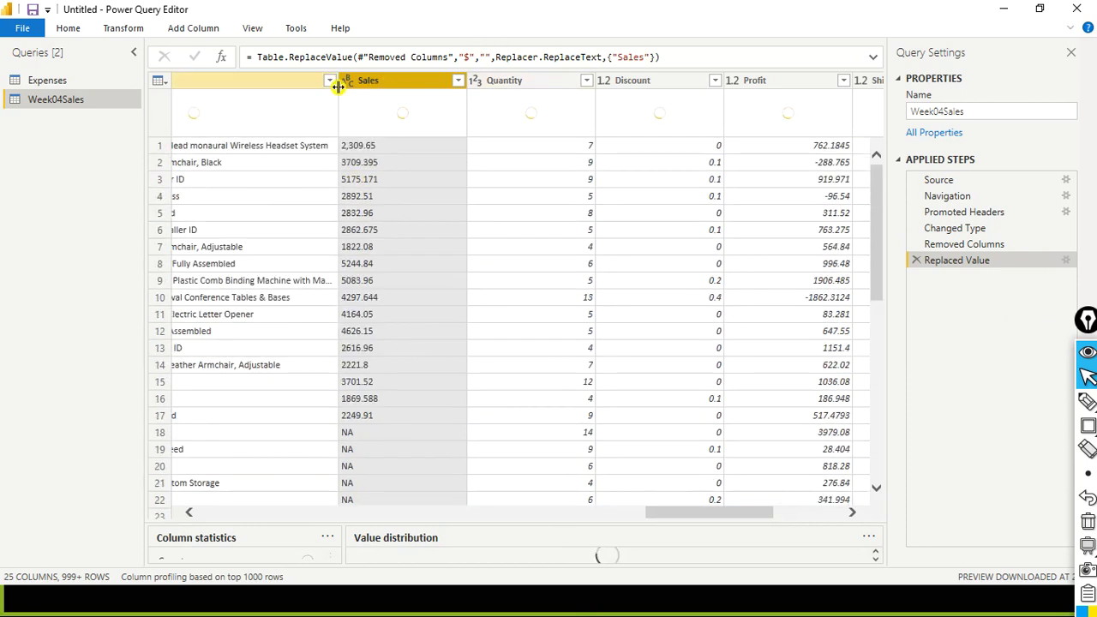
# - Replace the value "NA" in the Sales column with 0
pyautogui.rightClick(383, 81)
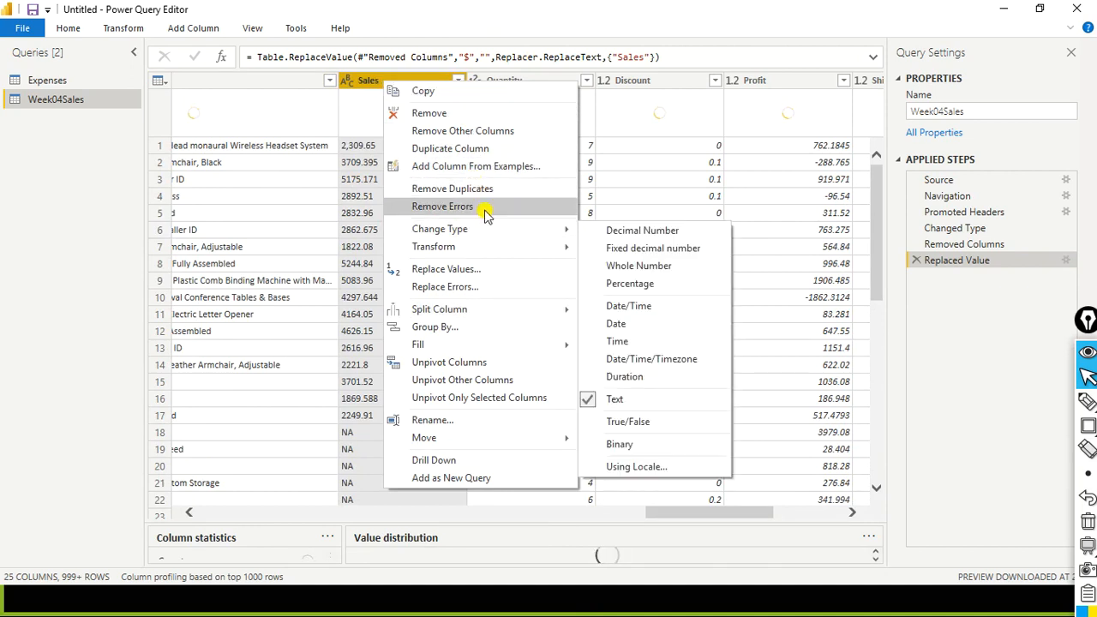
pyautogui.click(478, 269)
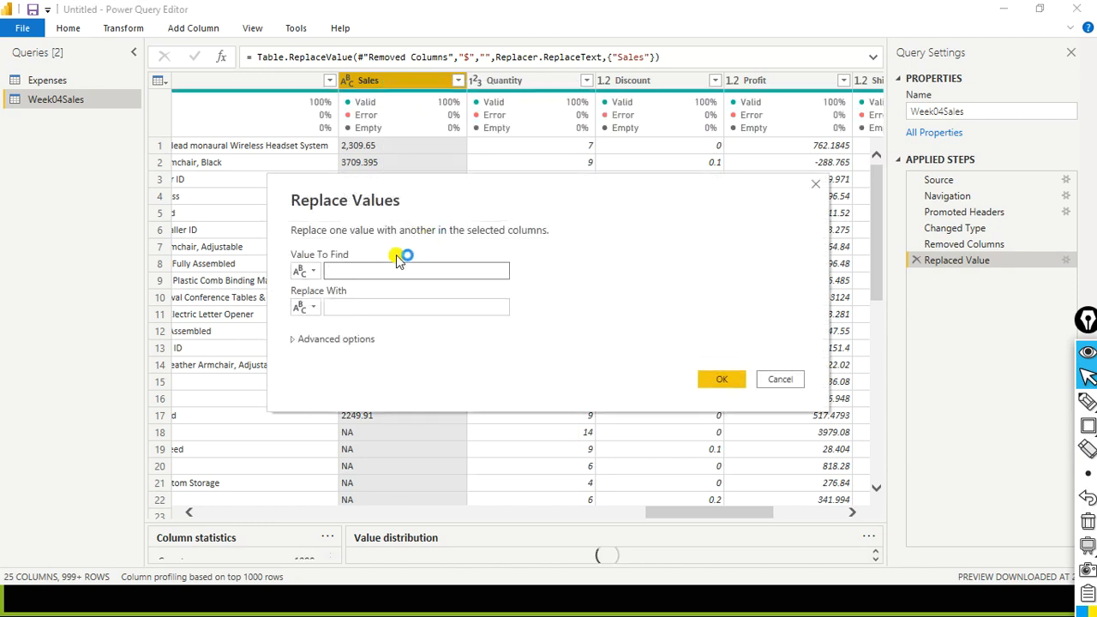
pyautogui.press('Tab')
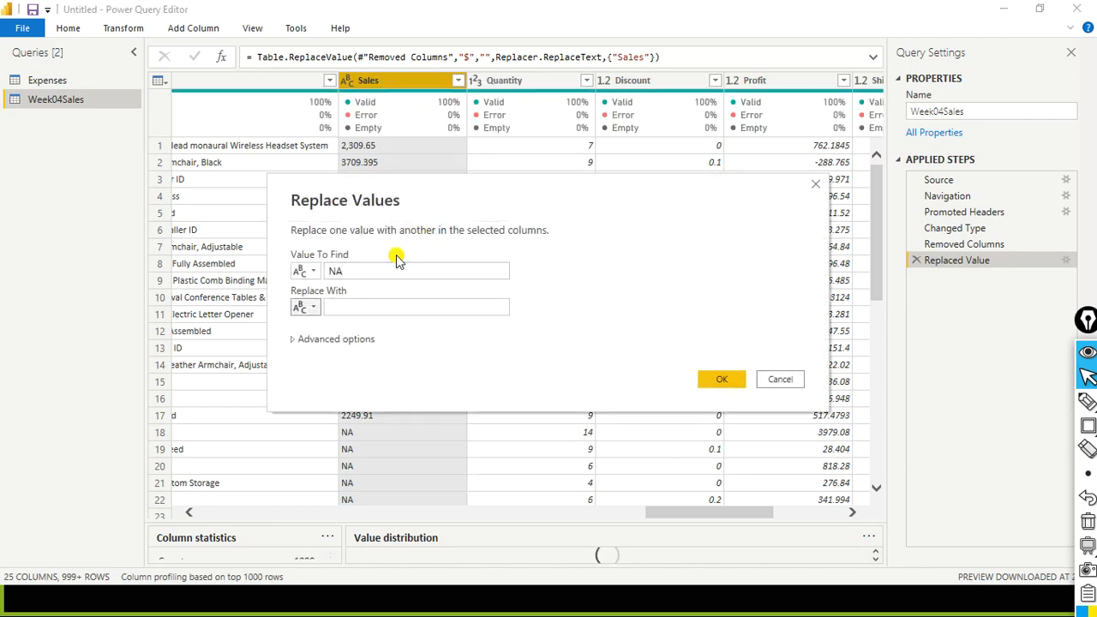
pyautogui.click(373, 305)
pyautogui.write('0')
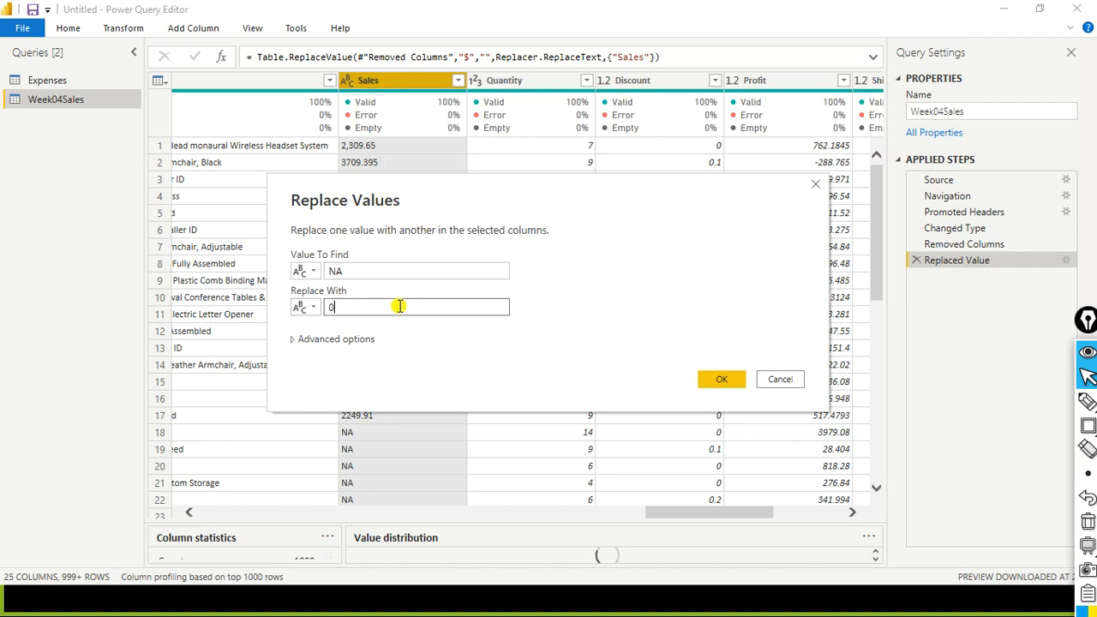
pyautogui.click(723, 381)
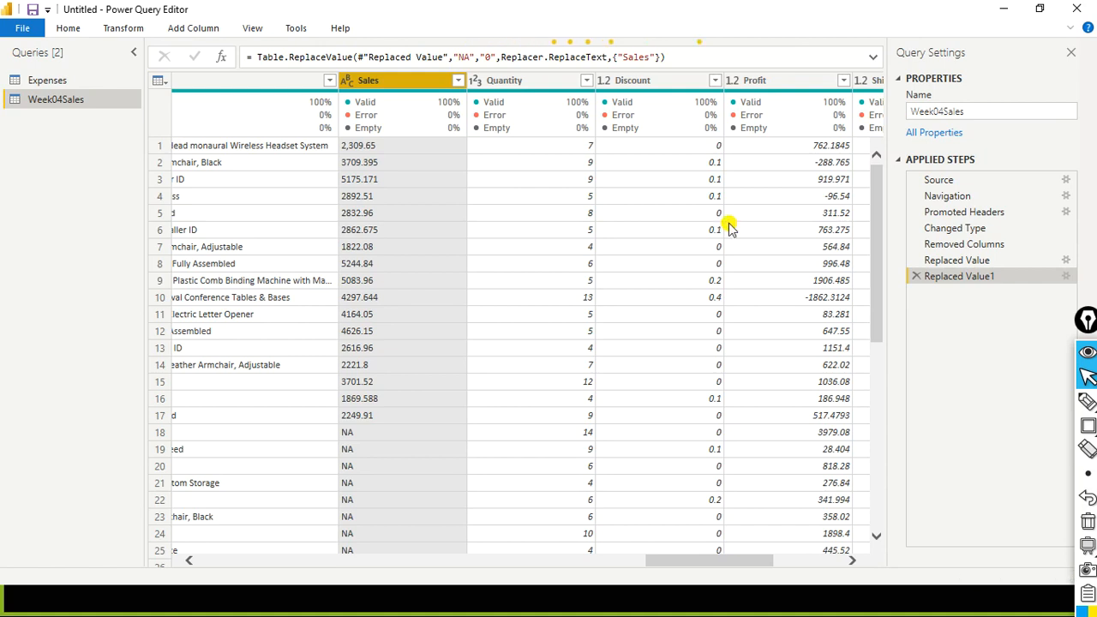
# - Examine the rows of the Sales column to check the replaced values against the remaining sales figures
pyautogui.scroll(-3, 360, 433)
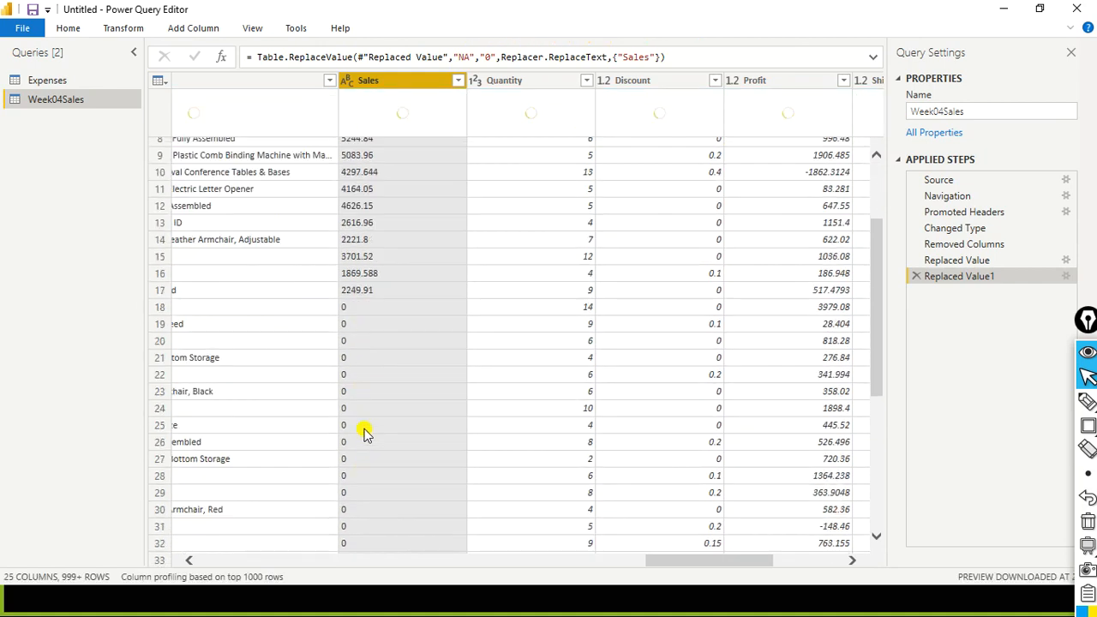
pyautogui.scroll(-3, 392, 351)
pyautogui.scroll(3, 399, 292)
pyautogui.scroll(-4, 388, 309)
pyautogui.scroll(4, 388, 309)
pyautogui.scroll(3, 388, 308)
pyautogui.scroll(-5, 403, 257)
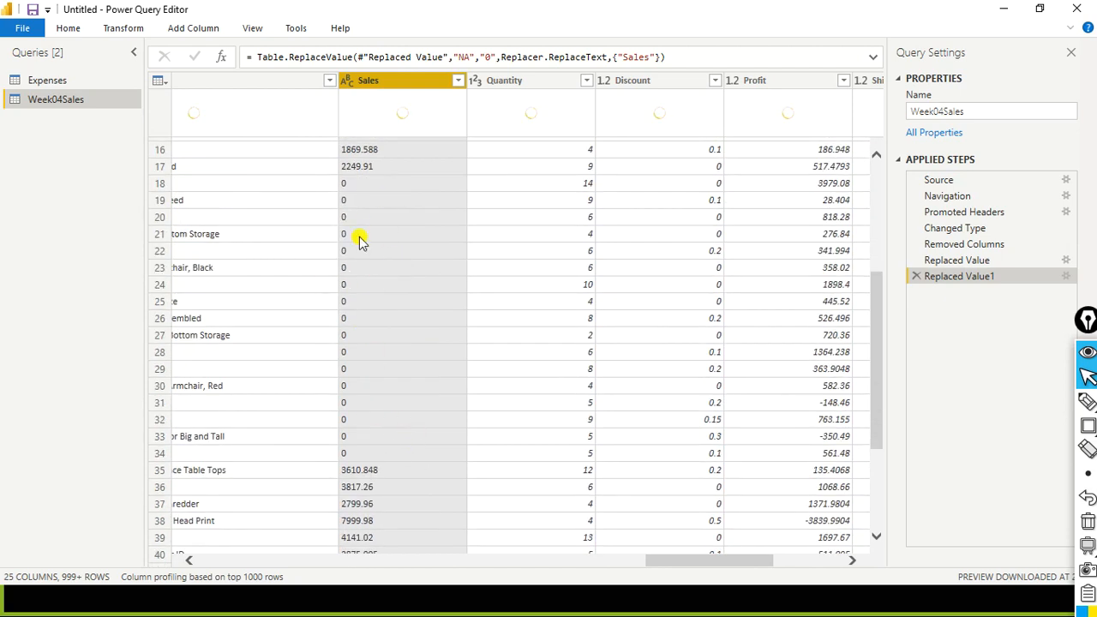
pyautogui.scroll(4, 358, 197)
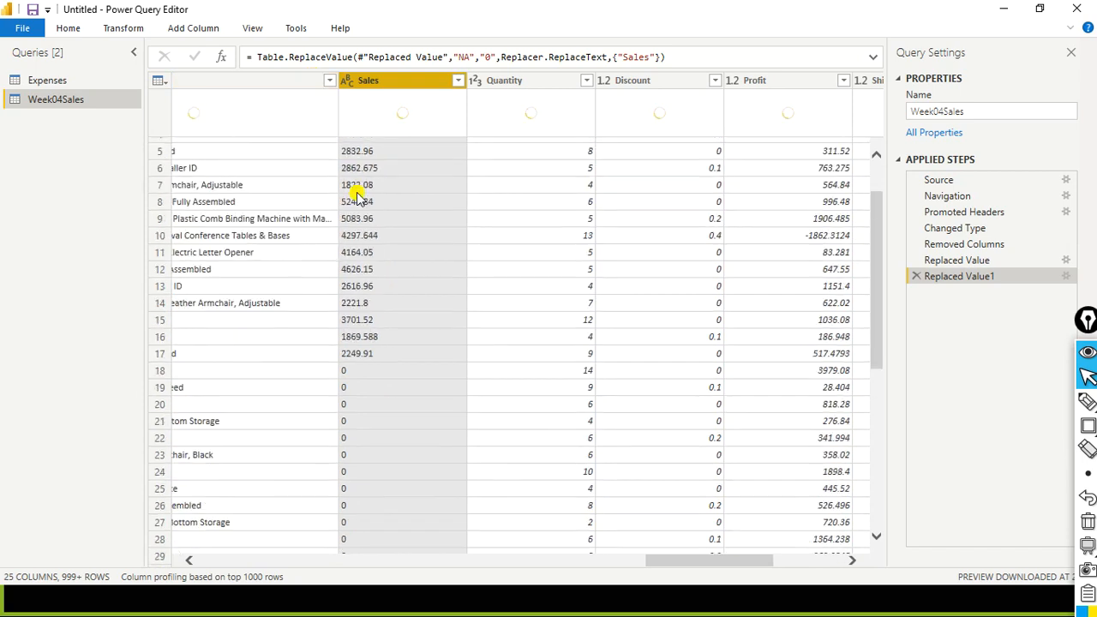
pyautogui.scroll(2, 359, 198)
pyautogui.scroll(-5, 358, 197)
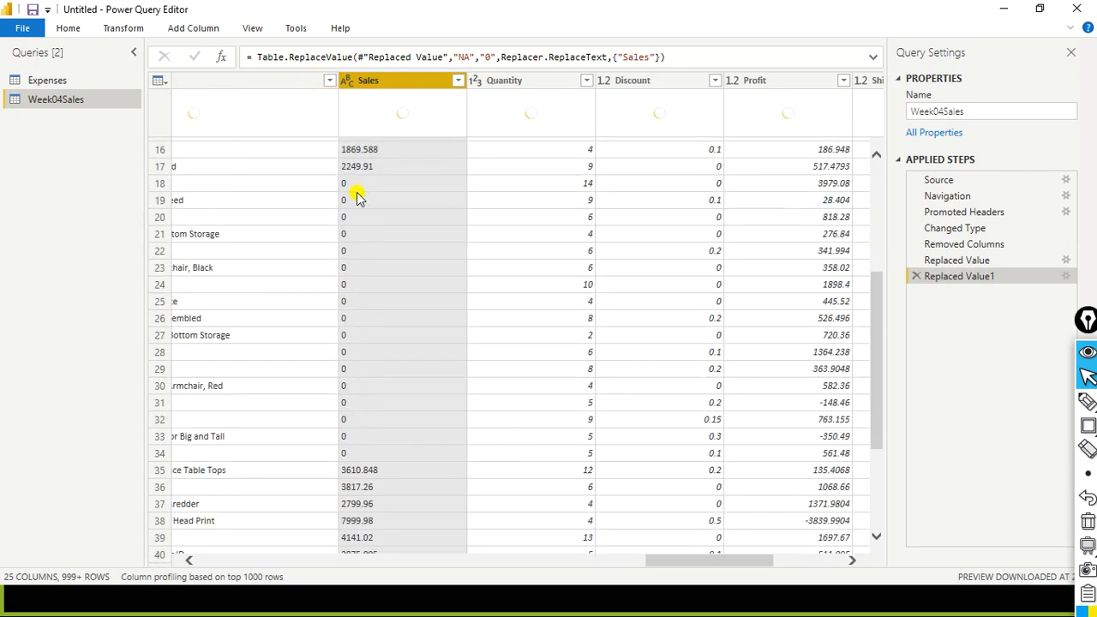
pyautogui.scroll(-4, 401, 317)
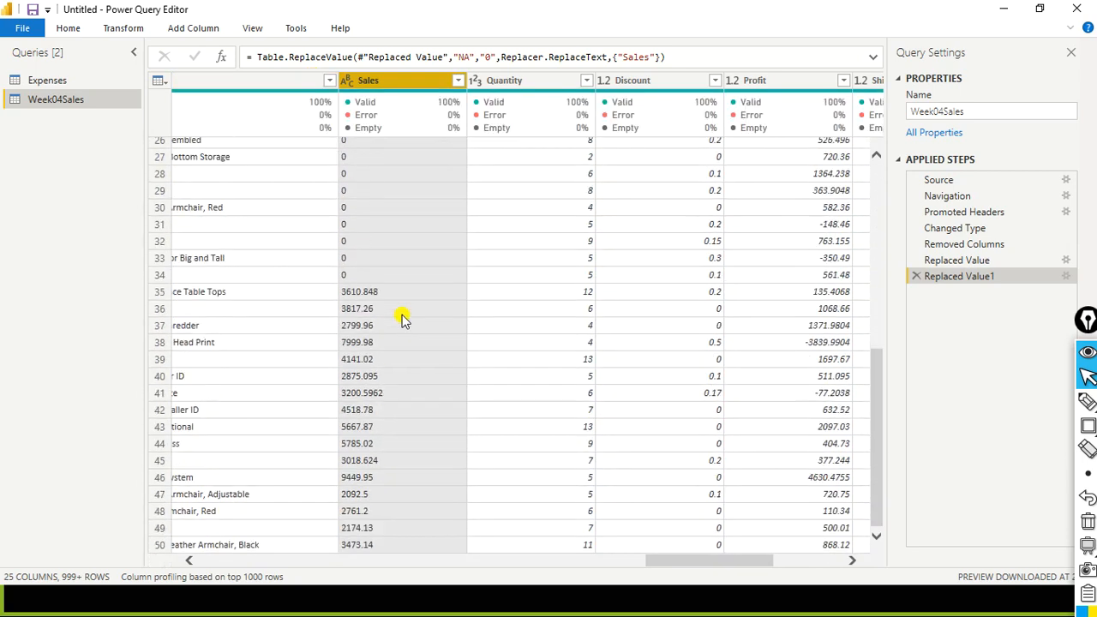
pyautogui.scroll(9, 403, 318)
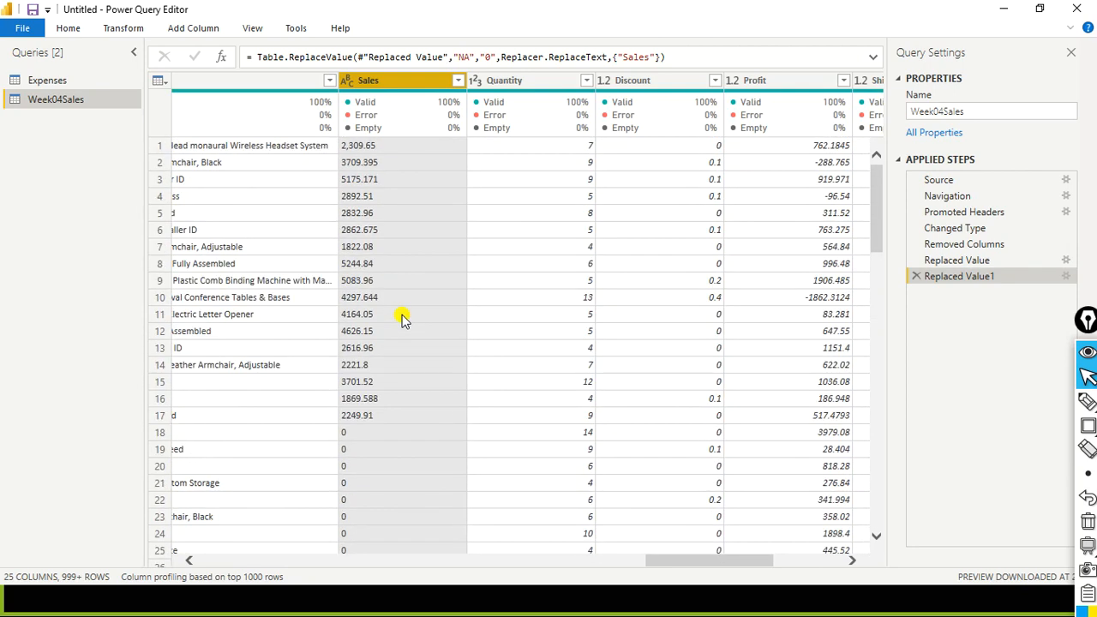
pyautogui.scroll(-2, 401, 317)
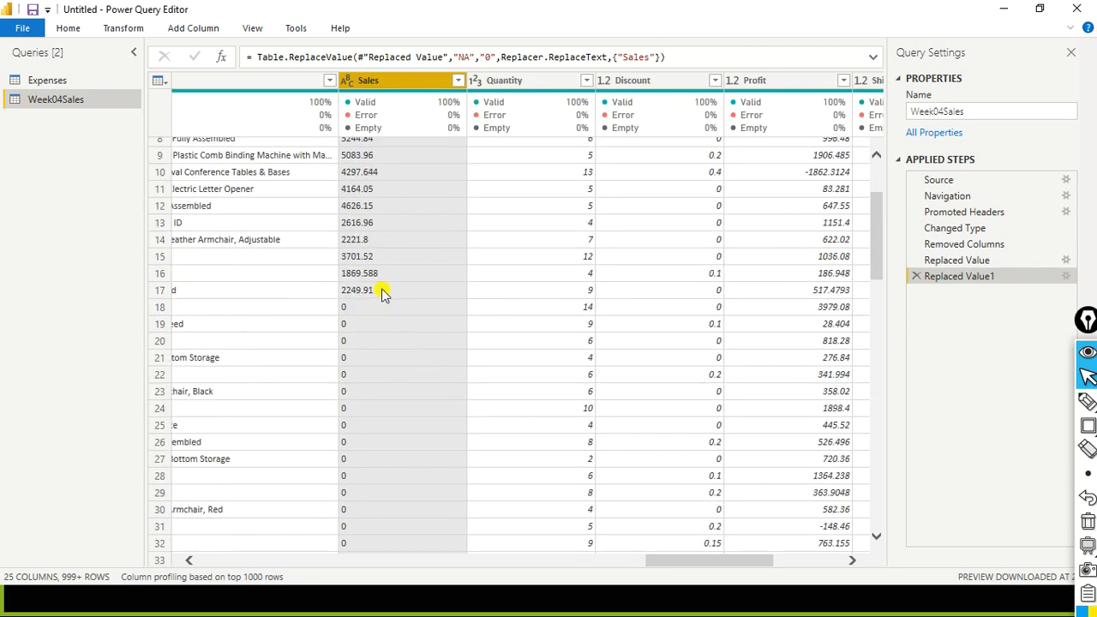
pyautogui.scroll(3, 466, 305)
pyautogui.scroll(-4, 467, 307)
pyautogui.scroll(4, 468, 307)
pyautogui.scroll(-4, 467, 307)
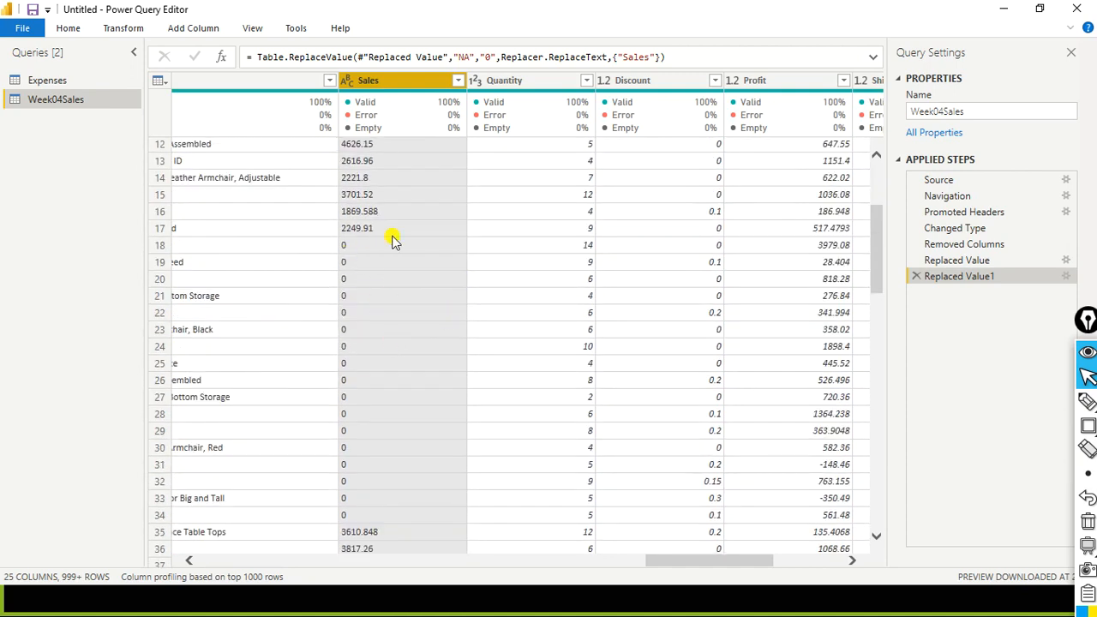
pyautogui.scroll(4, 407, 294)
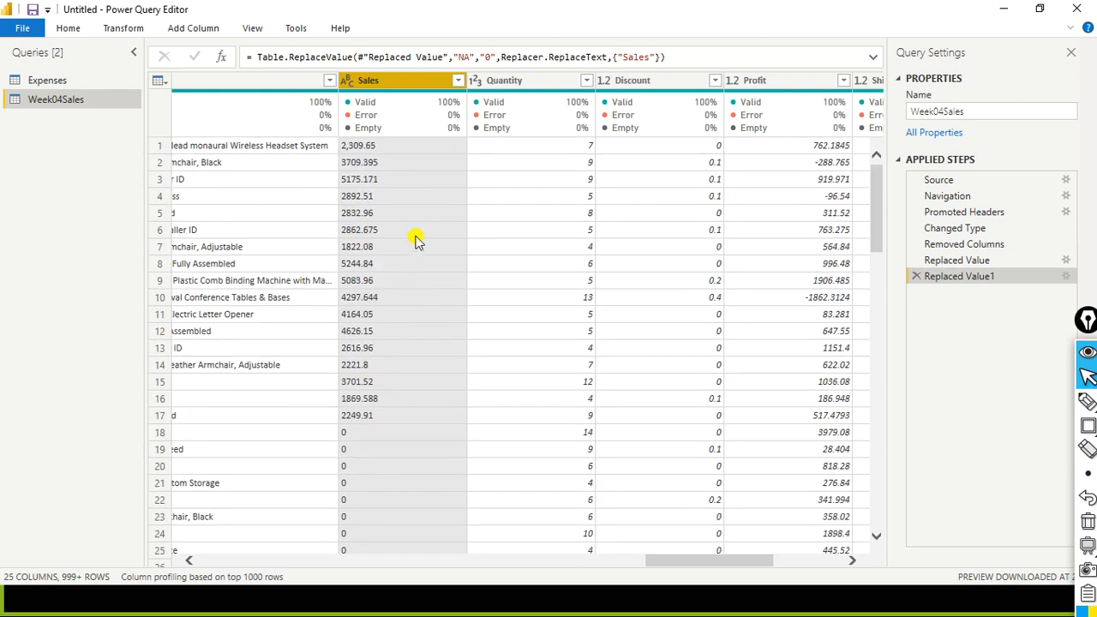
pyautogui.scroll(-4, 403, 196)
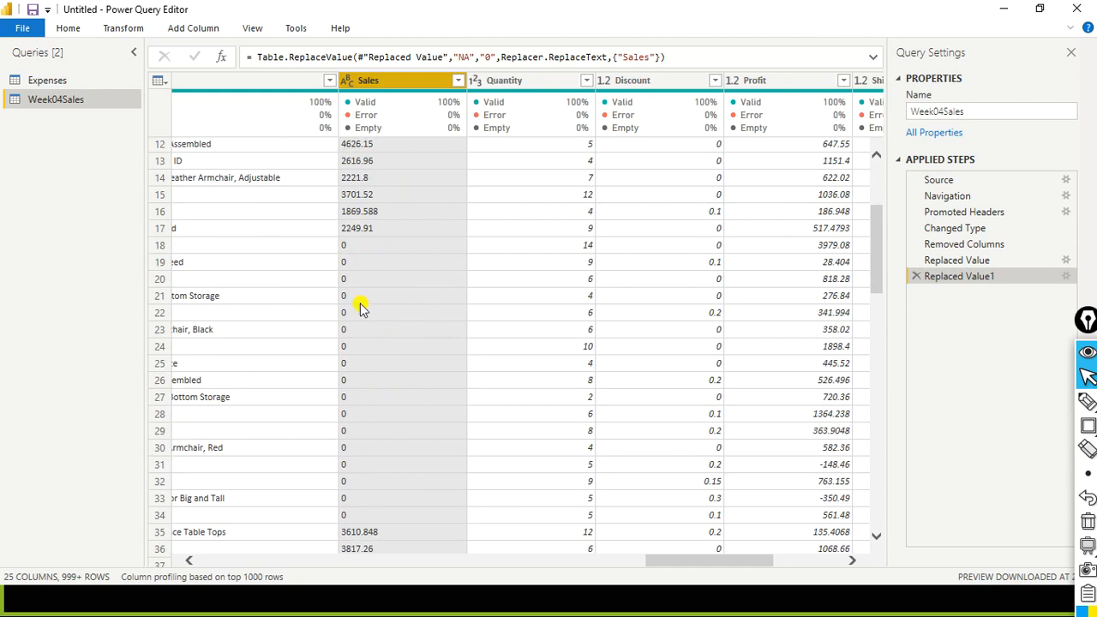
pyautogui.scroll(4, 367, 250)
pyautogui.scroll(-3, 364, 268)
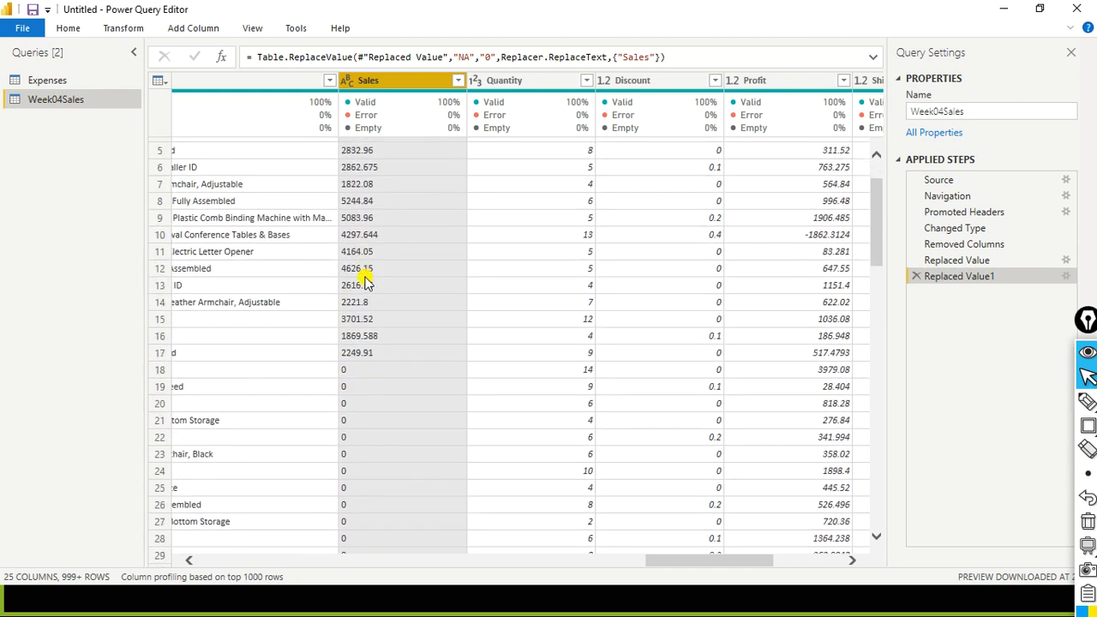
pyautogui.scroll(3, 433, 364)
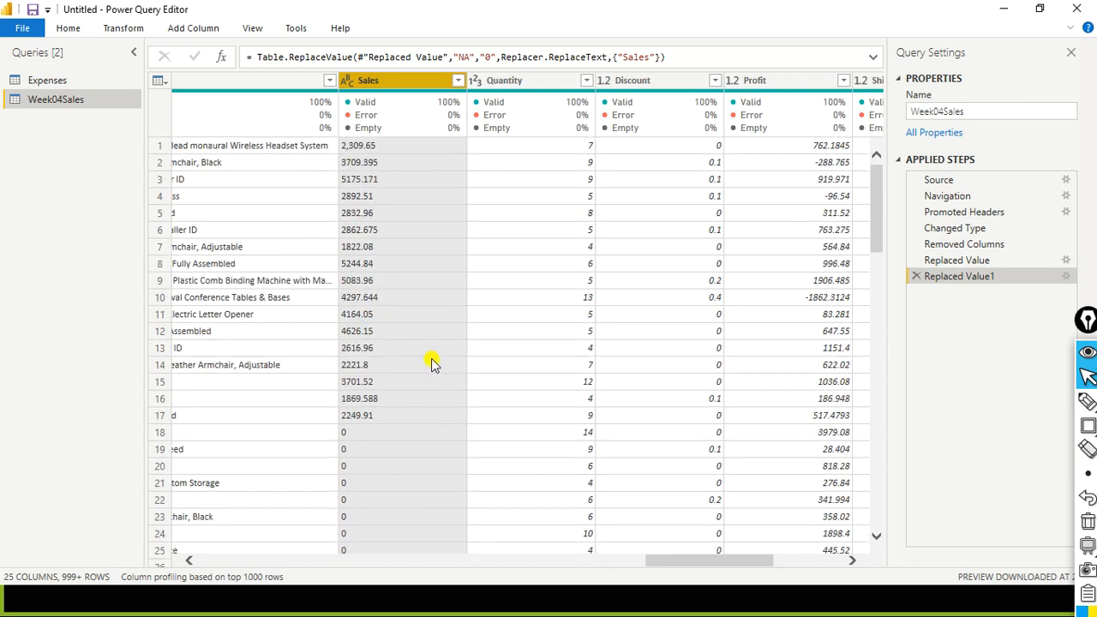
pyautogui.scroll(-8, 390, 420)
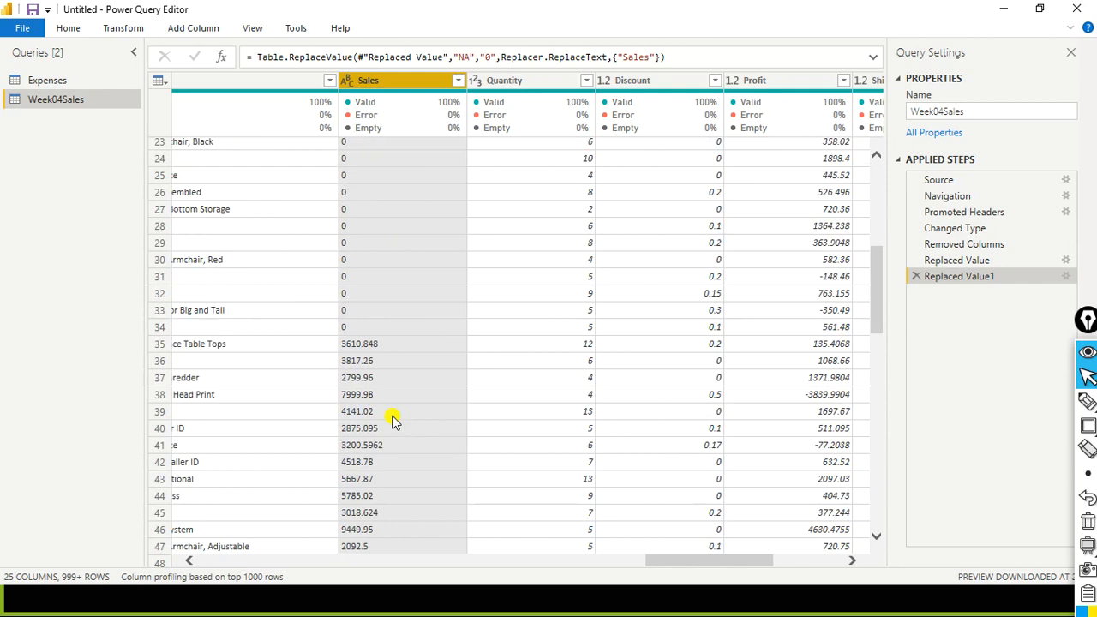
pyautogui.scroll(-7, 393, 420)
pyautogui.scroll(15, 393, 420)
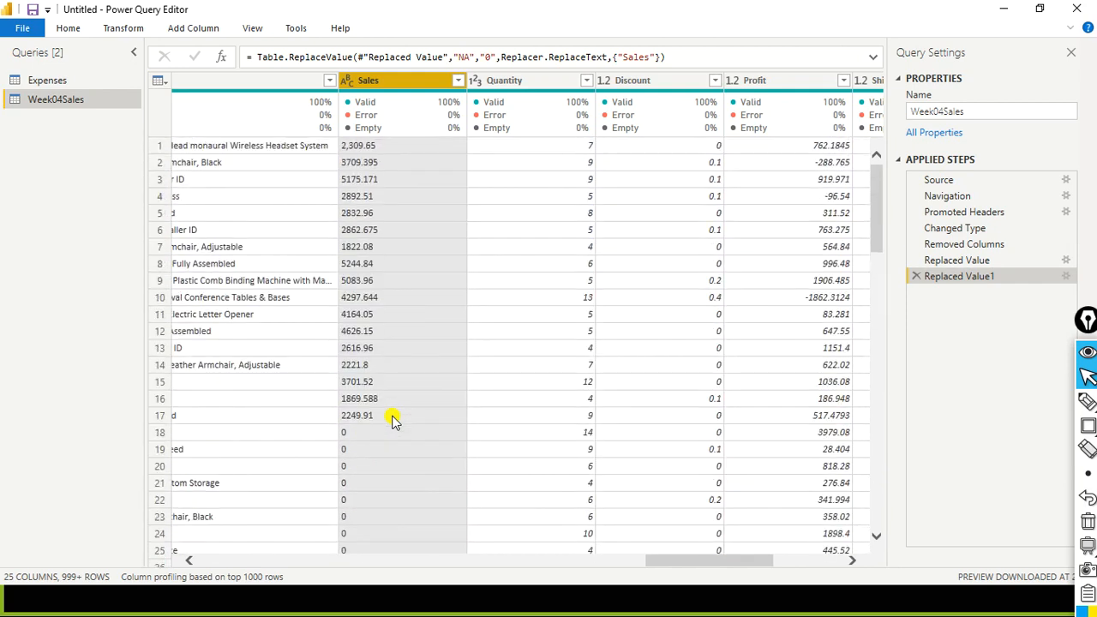
# - Look through the filter values of the Sales column and apply the filter with all values selected
pyautogui.click(459, 81)
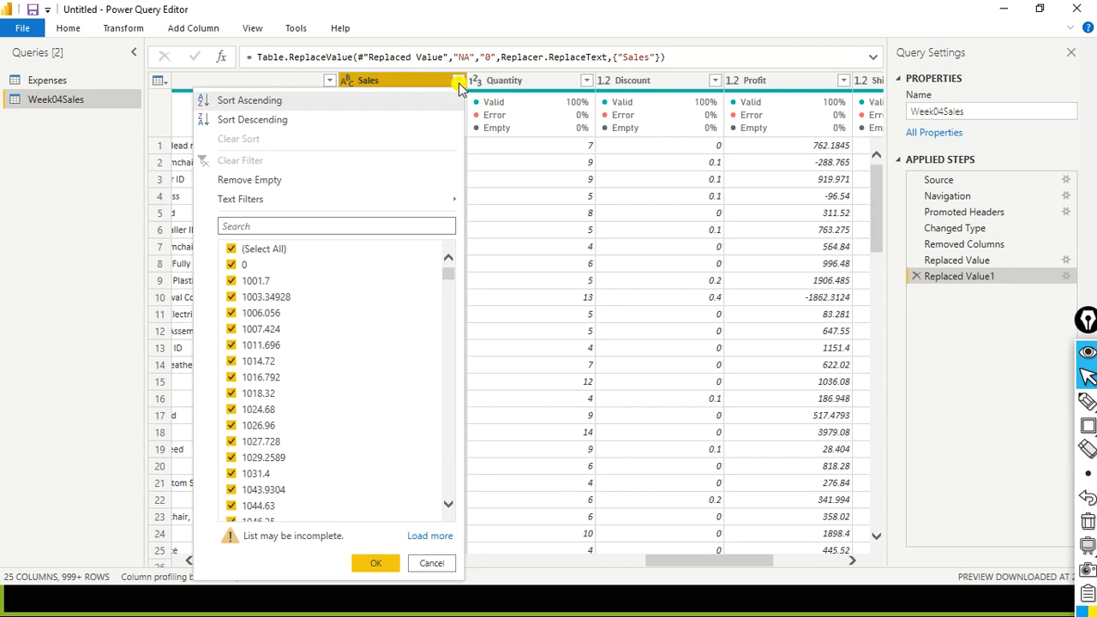
pyautogui.scroll(-2, 398, 416)
pyautogui.scroll(-4, 398, 416)
pyautogui.scroll(6, 398, 416)
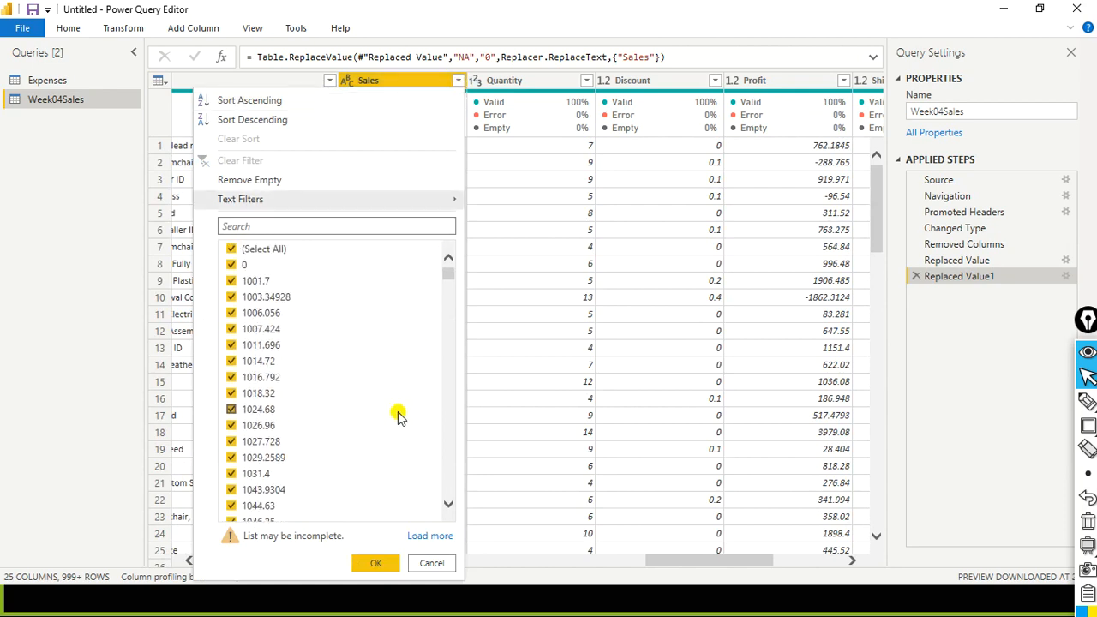
pyautogui.scroll(-6, 399, 415)
pyautogui.scroll(6, 399, 416)
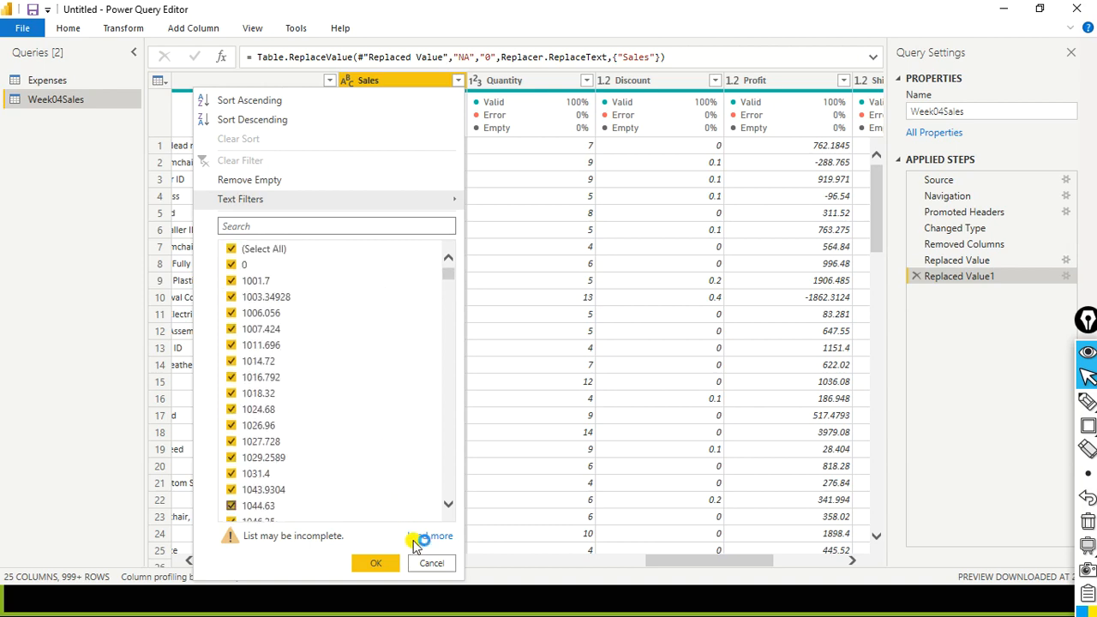
pyautogui.scroll(-10, 409, 403)
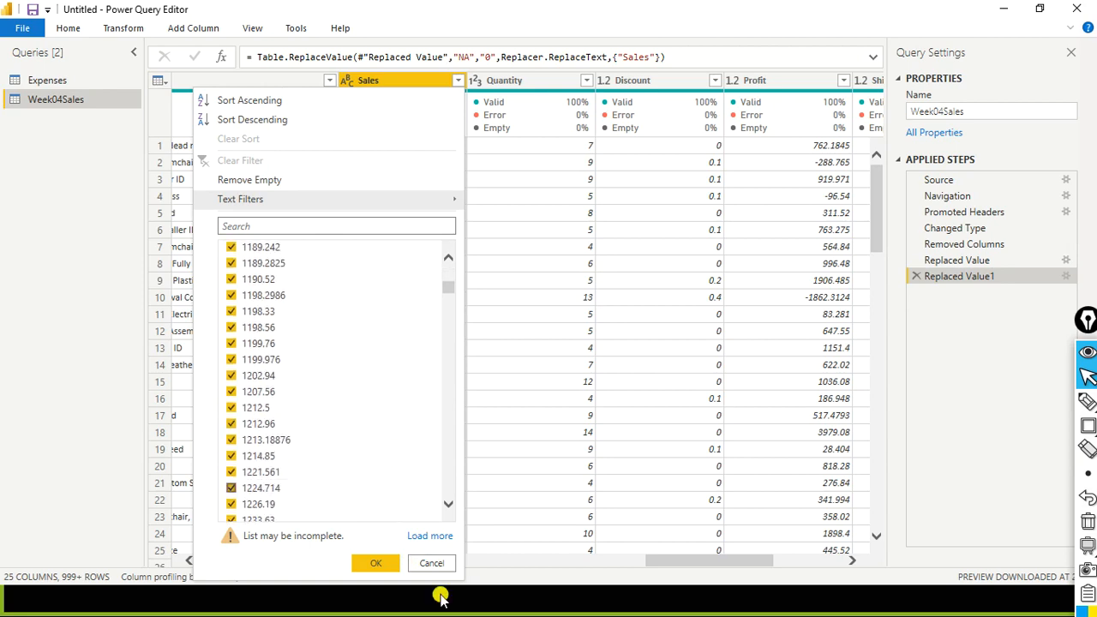
pyautogui.click(376, 563)
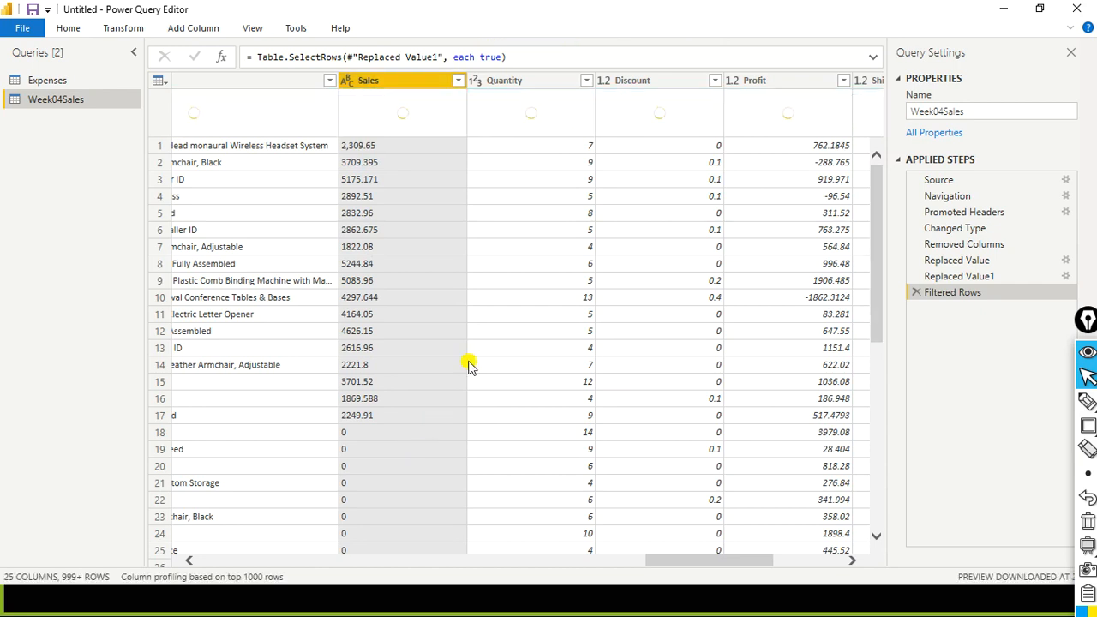
pyautogui.doubleClick(806, 8)
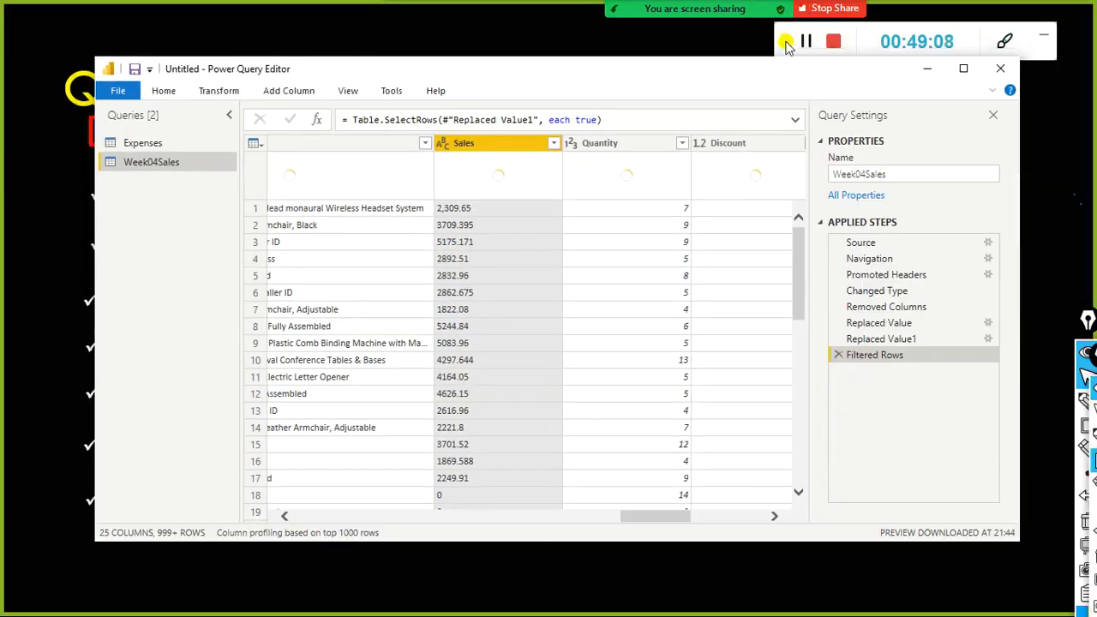
pyautogui.moveTo(644, 78); pyautogui.dragTo(638, 111)
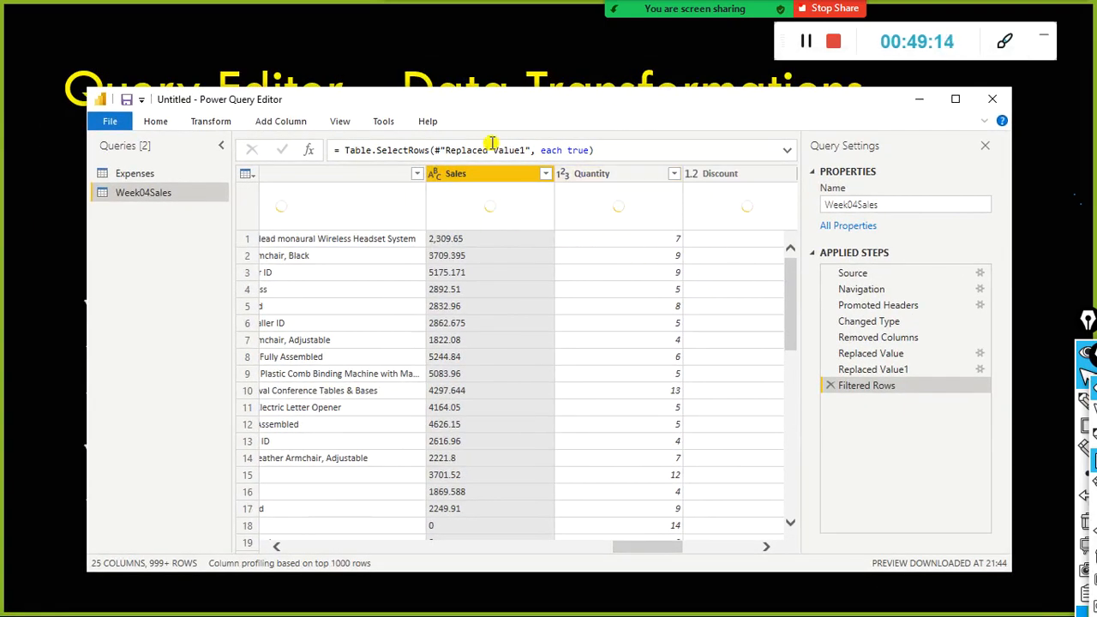
pyautogui.moveTo(473, 108); pyautogui.dragTo(440, 102)
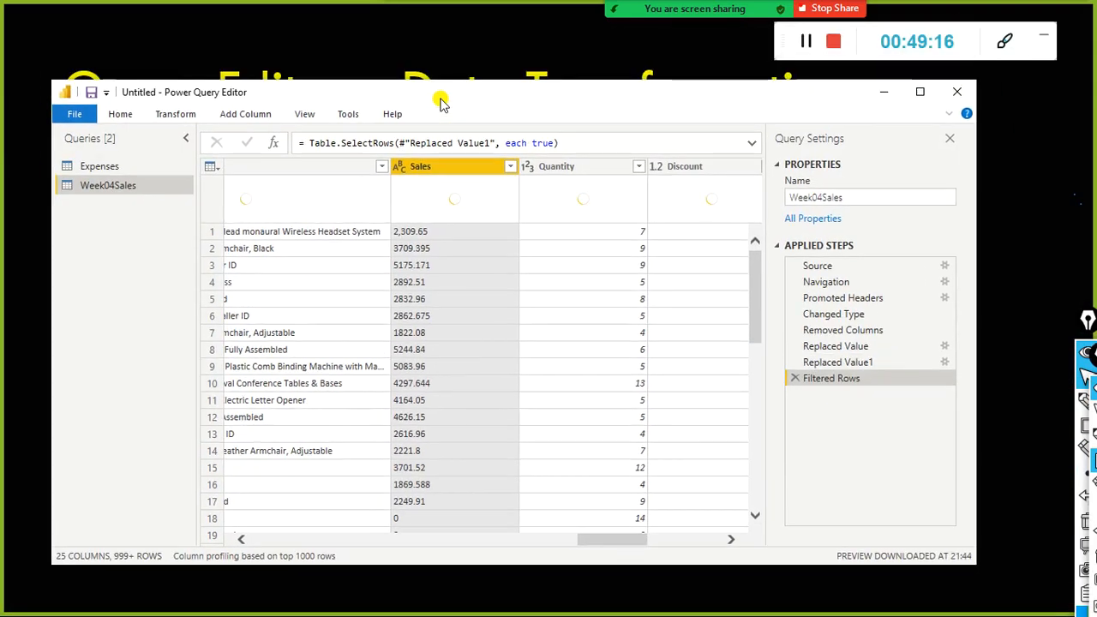
pyautogui.click(920, 91)
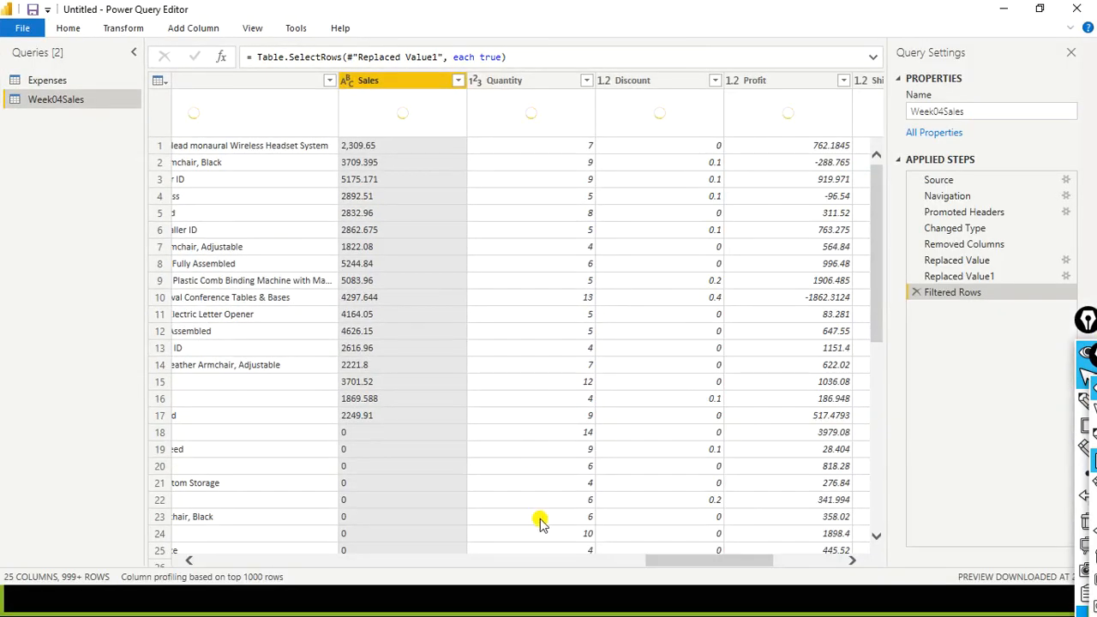
pyautogui.press('super')
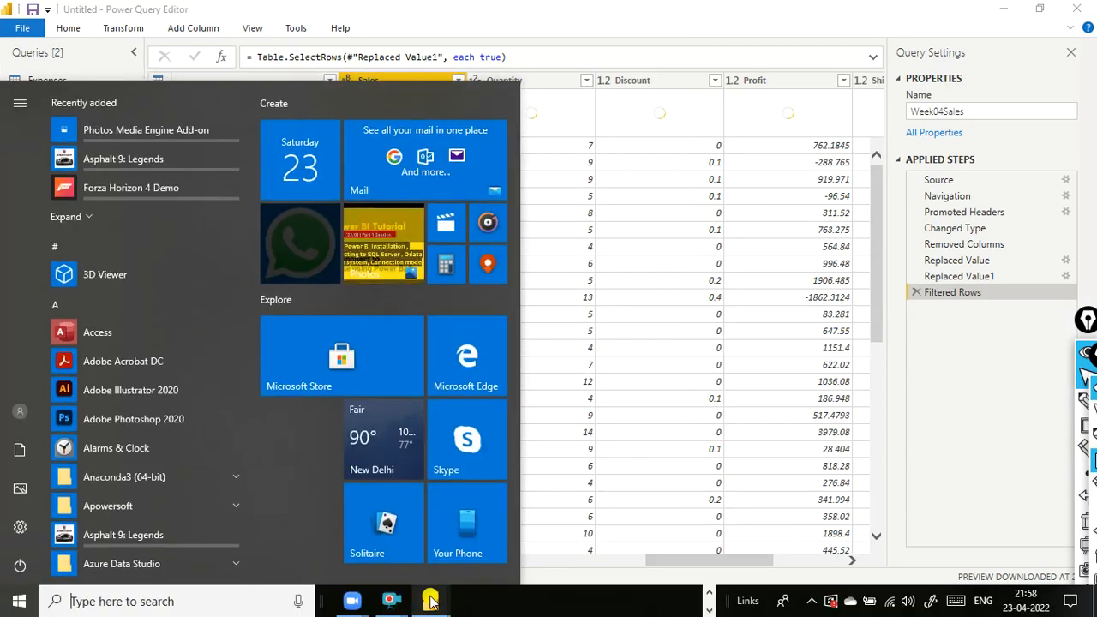
pyautogui.moveTo(431, 600)
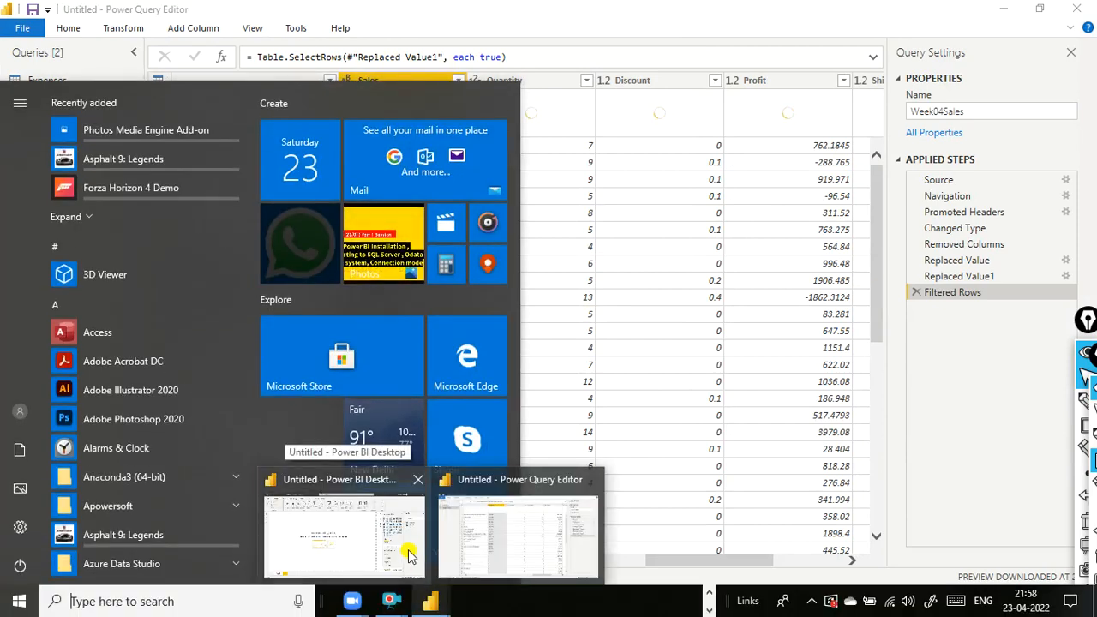
pyautogui.click(497, 536)
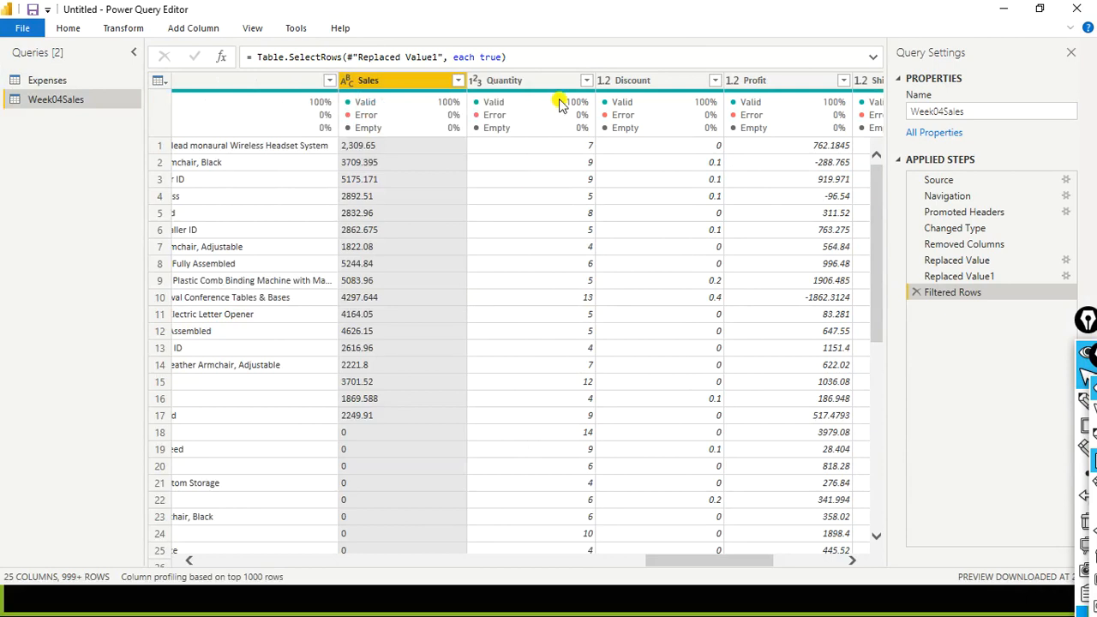
# - Change the data type of the Sales column in Week04Sales to Decimal Number
pyautogui.click(348, 80)
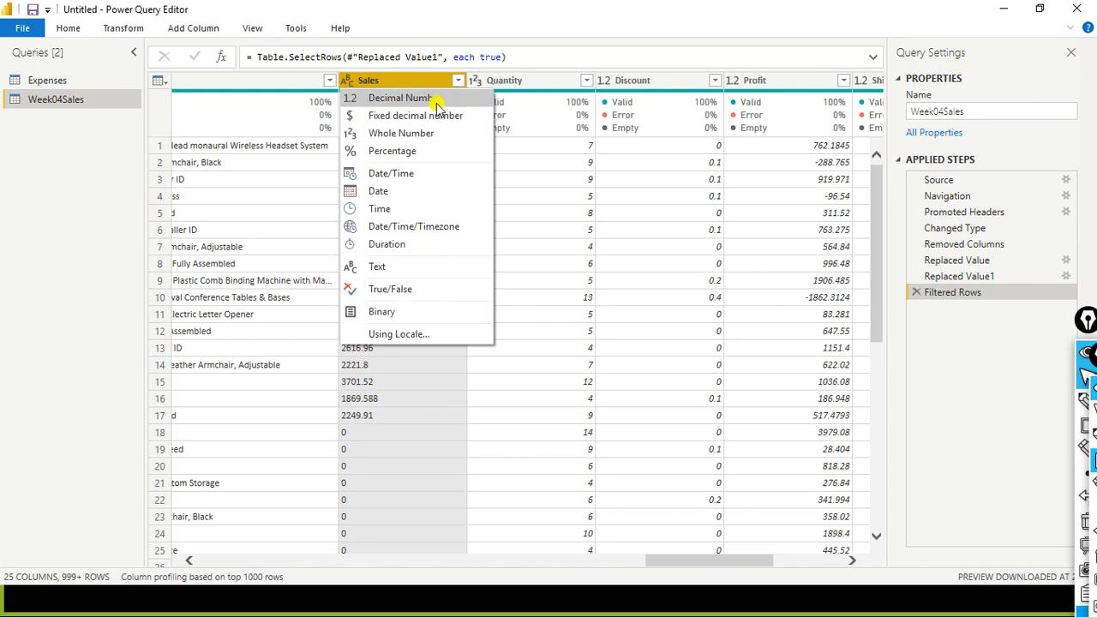
pyautogui.click(391, 98)
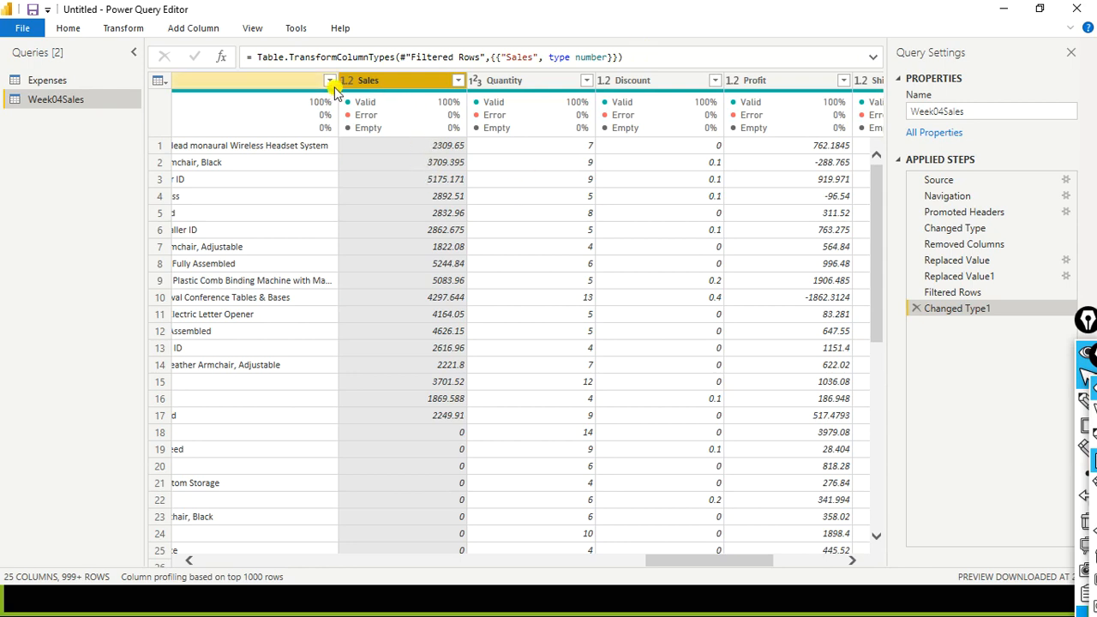
pyautogui.moveTo(426, 105)
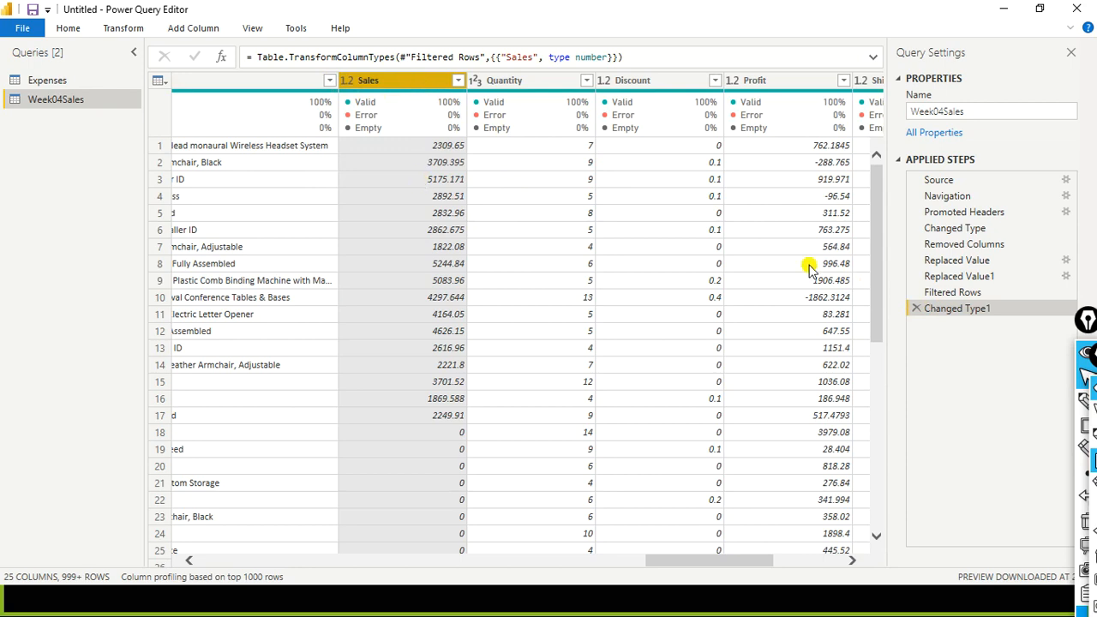
# - Review the formula and data preview of each applied step of Week04Sales from Removed Columns through Changed Type1
pyautogui.click(958, 292)
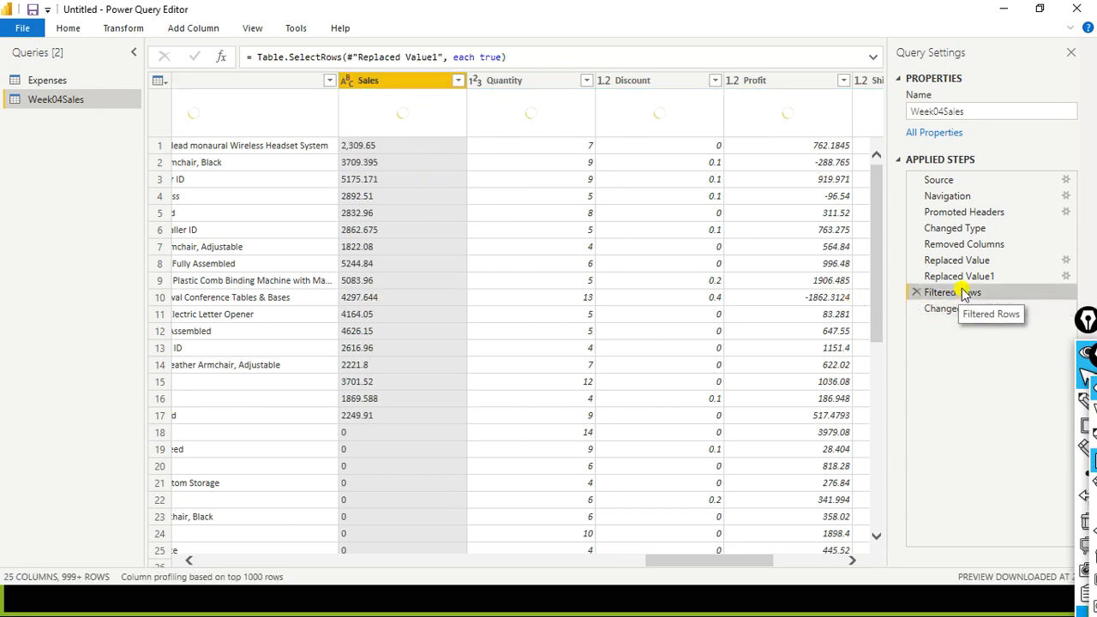
pyautogui.click(973, 284)
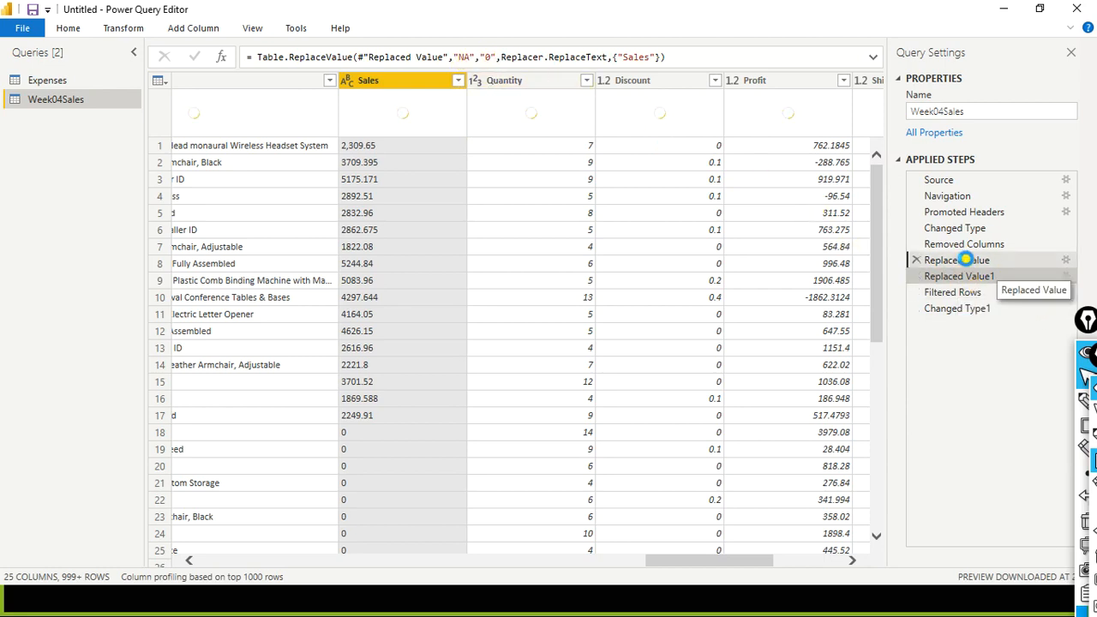
pyautogui.click(967, 262)
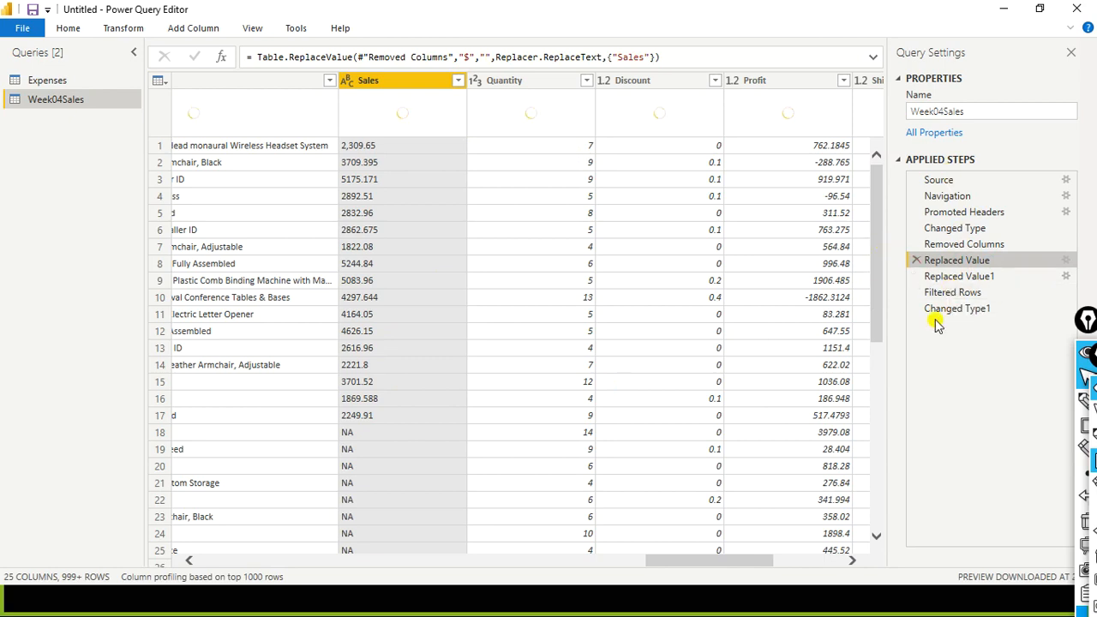
pyautogui.click(980, 244)
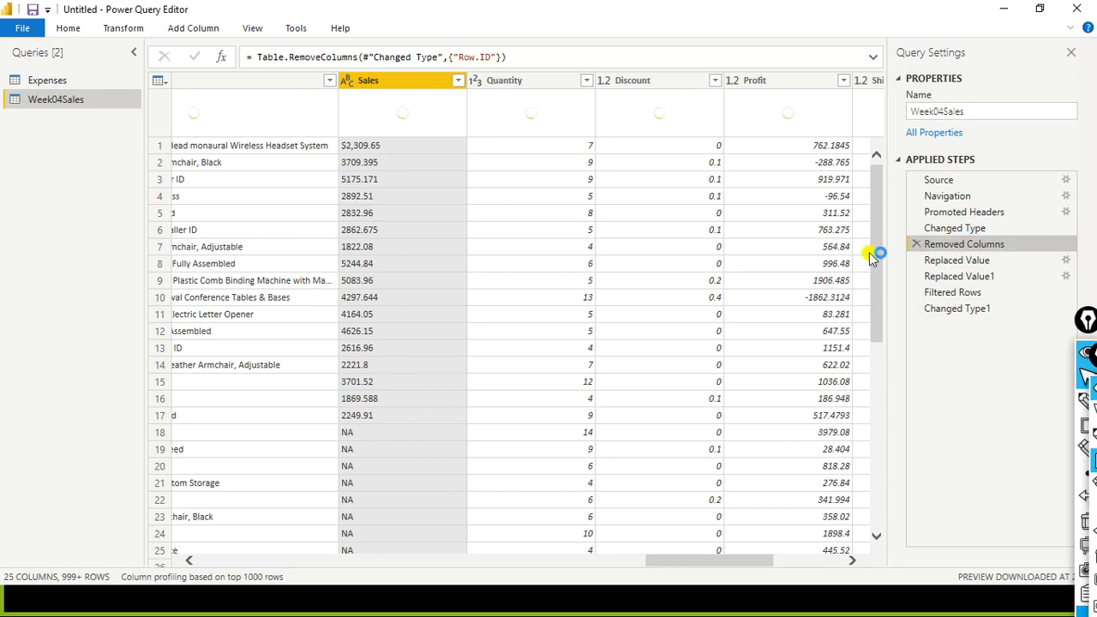
pyautogui.click(955, 261)
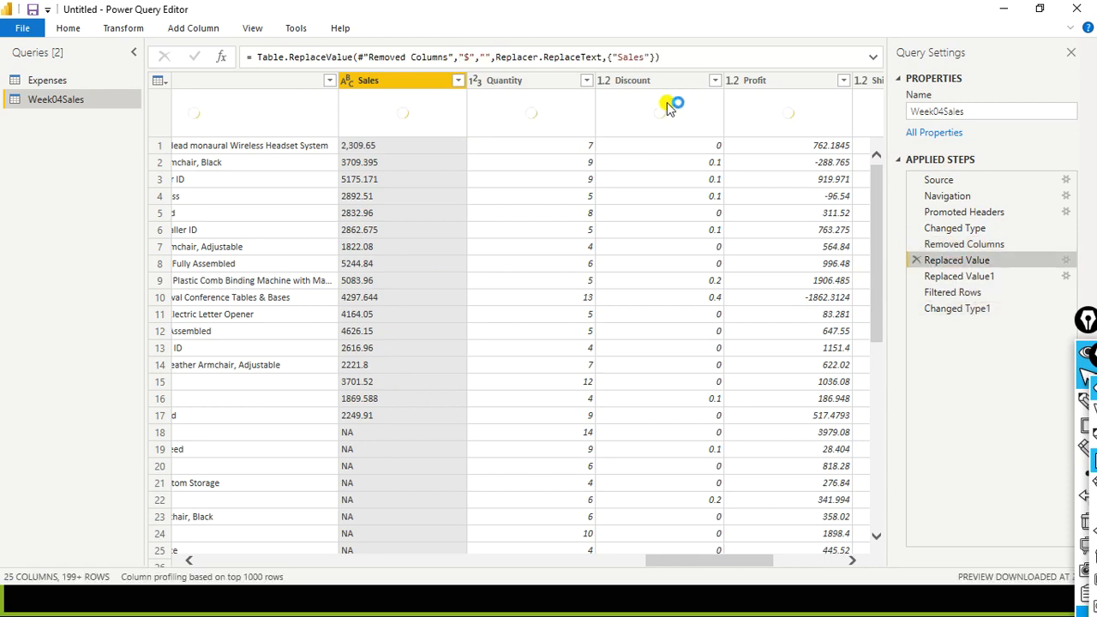
pyautogui.click(486, 58)
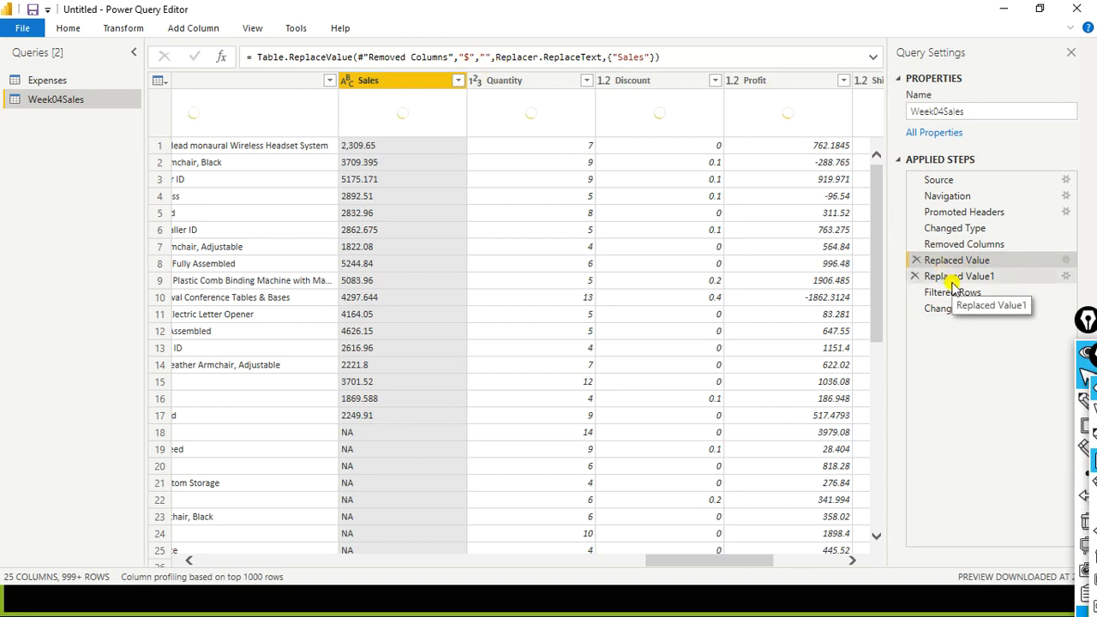
pyautogui.click(964, 277)
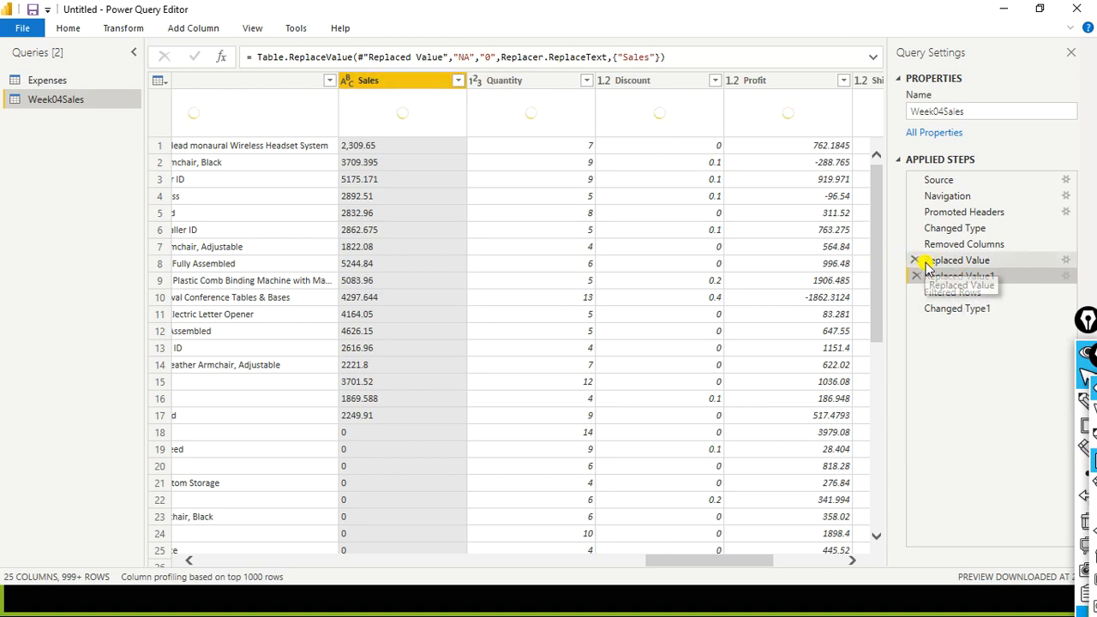
pyautogui.doubleClick(461, 56)
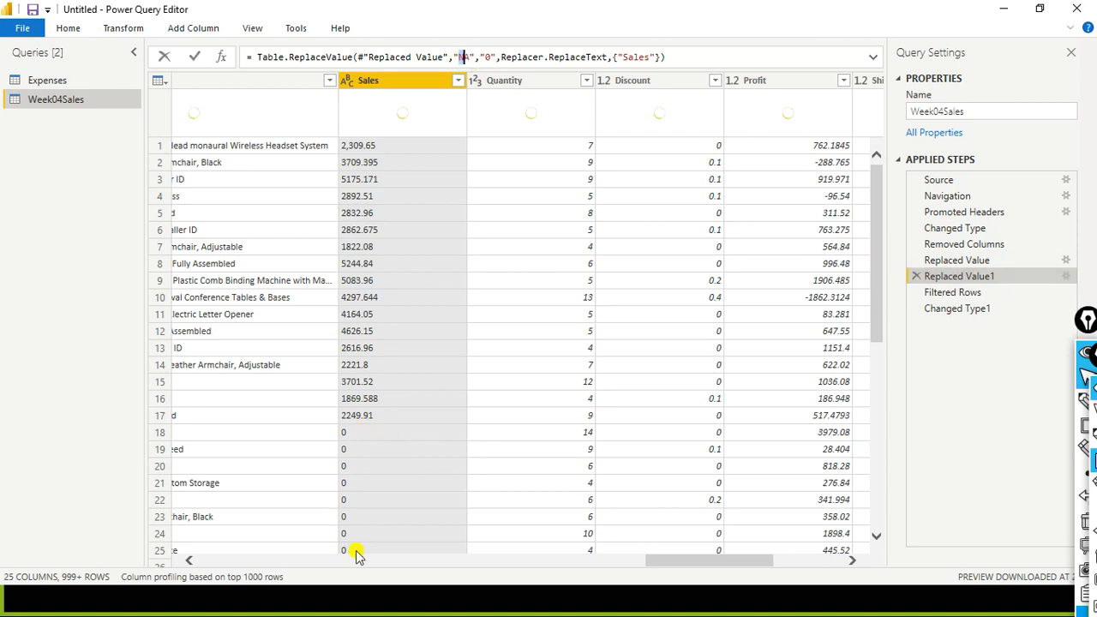
pyautogui.click(941, 293)
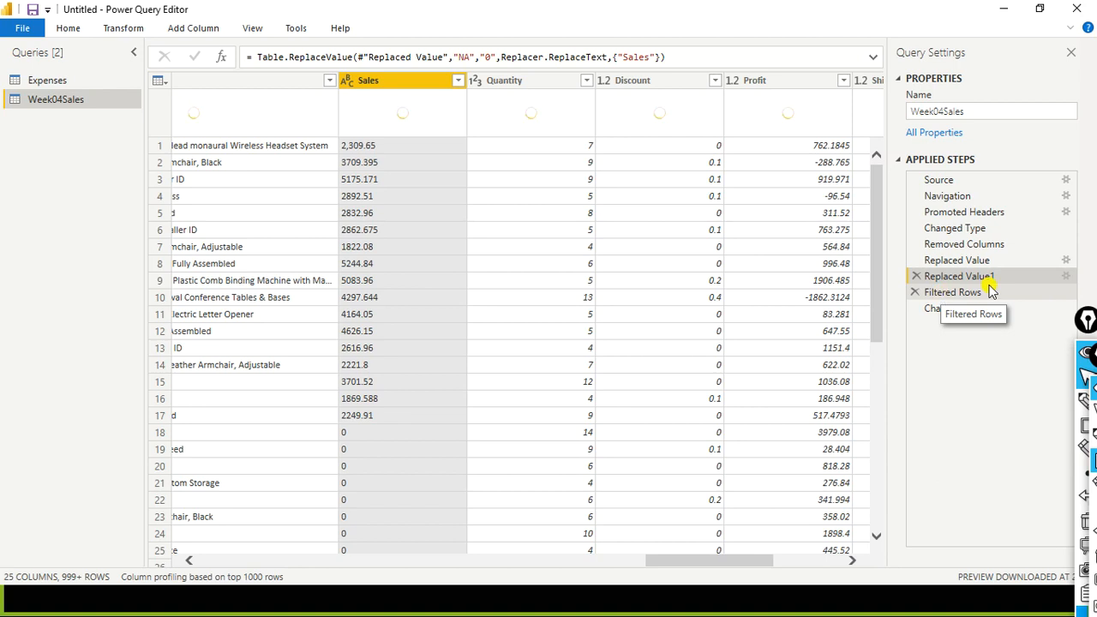
pyautogui.click(935, 291)
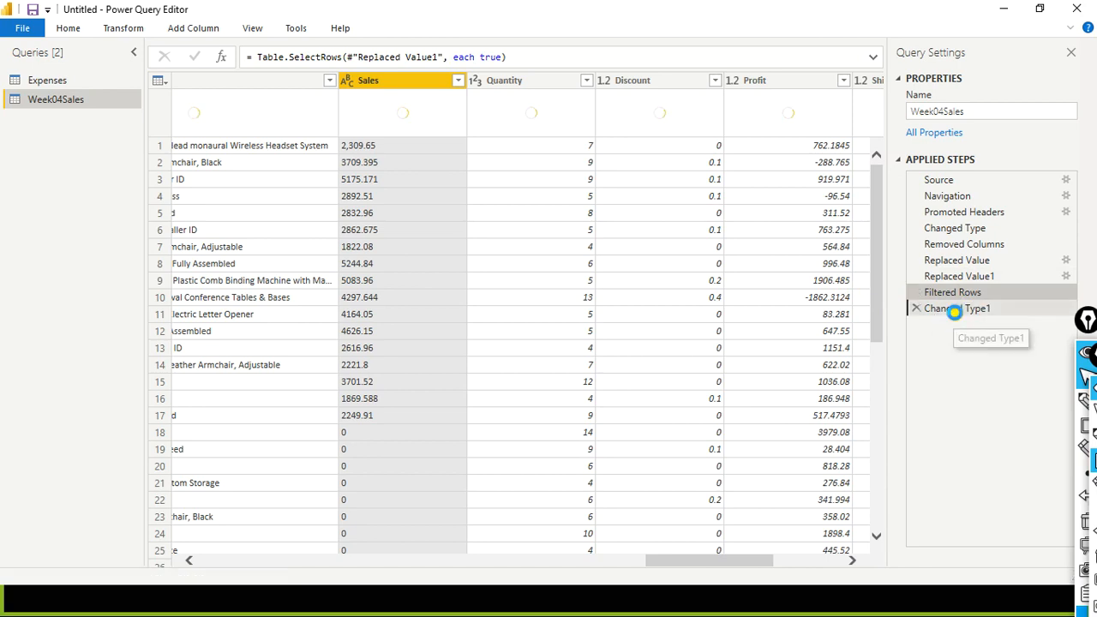
pyautogui.click(958, 311)
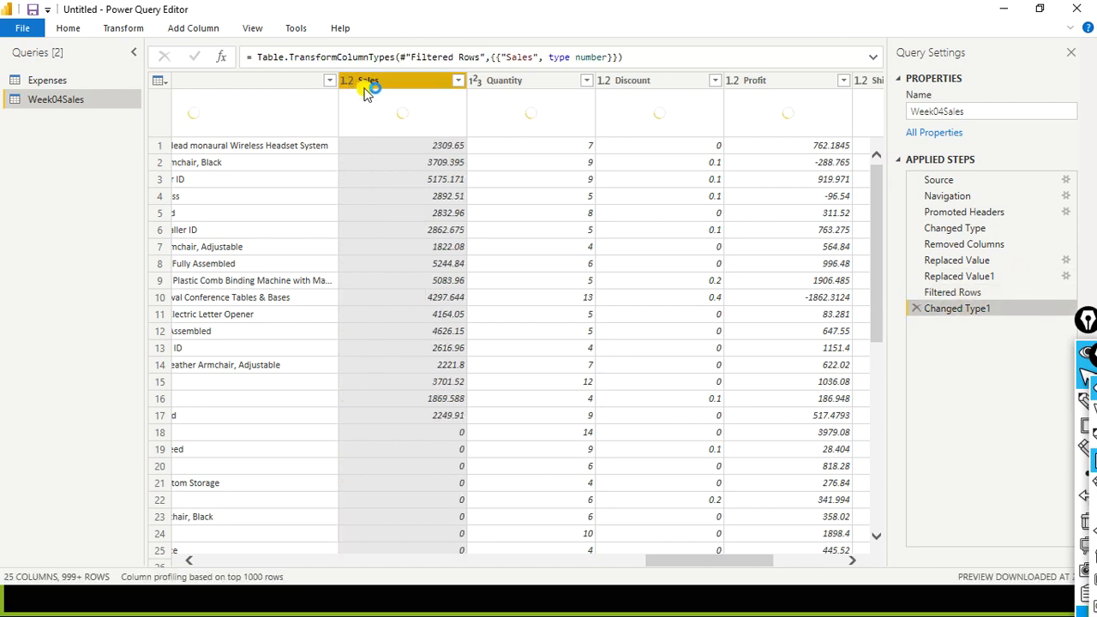
pyautogui.doubleClick(575, 58)
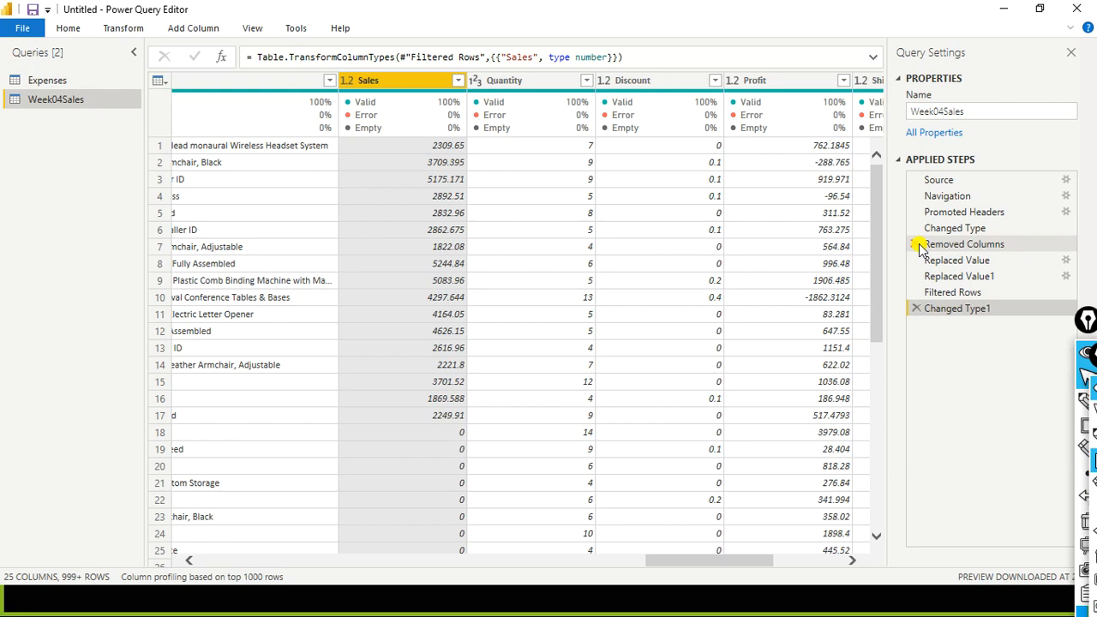
# - Examine the options offered for the Removed Columns step, such as Rename and Delete, and dismiss them without choosing one
pyautogui.rightClick(1005, 248)
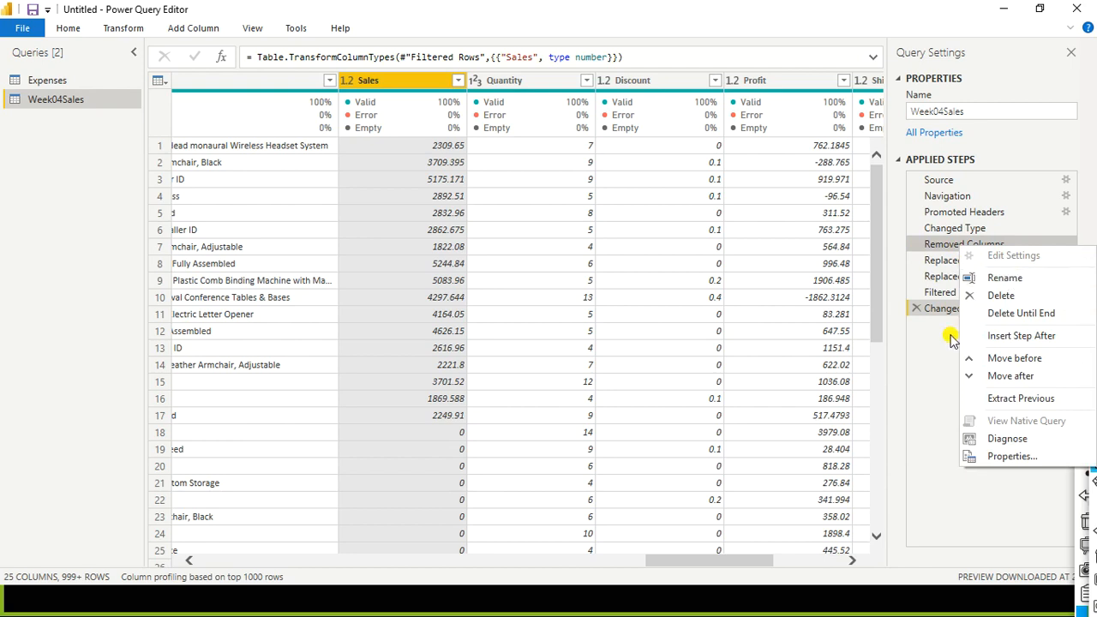
pyautogui.click(914, 368)
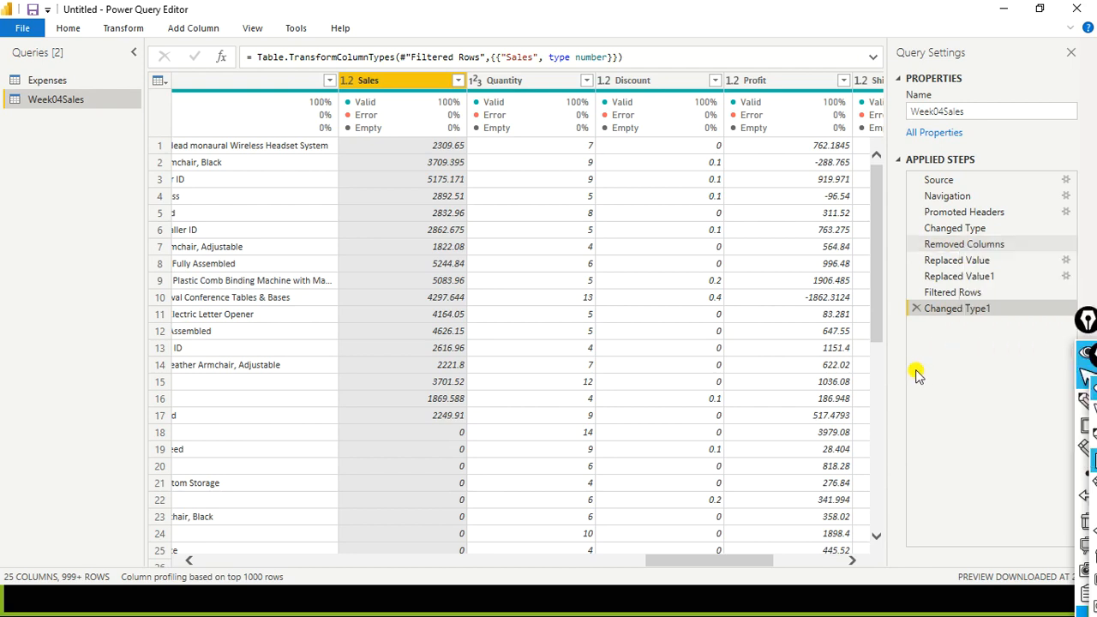
pyautogui.rightClick(974, 244)
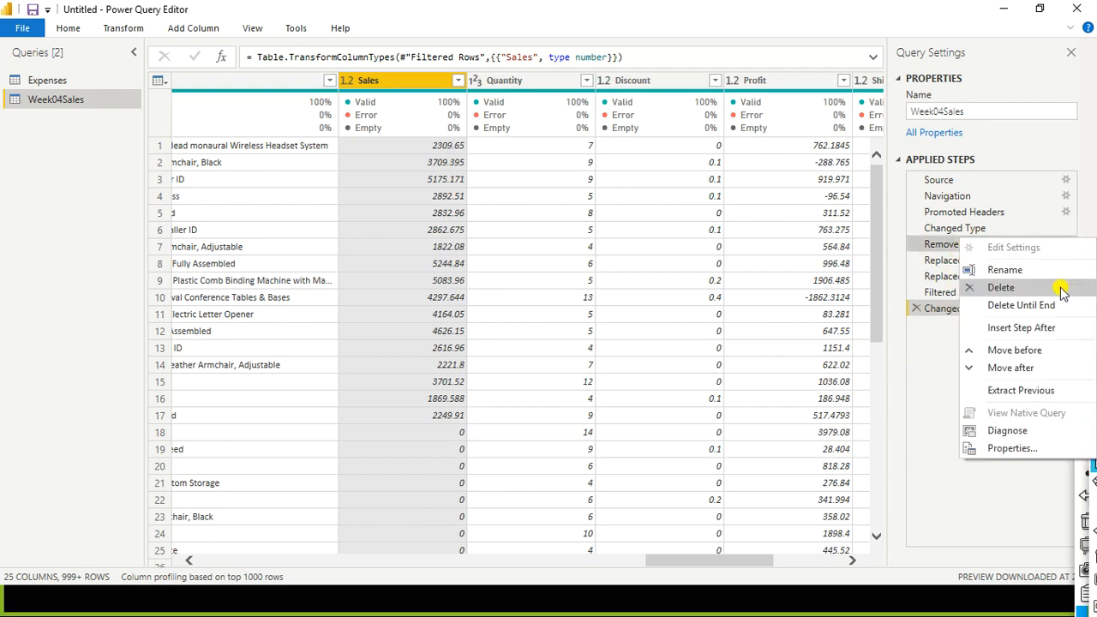
pyautogui.click(954, 414)
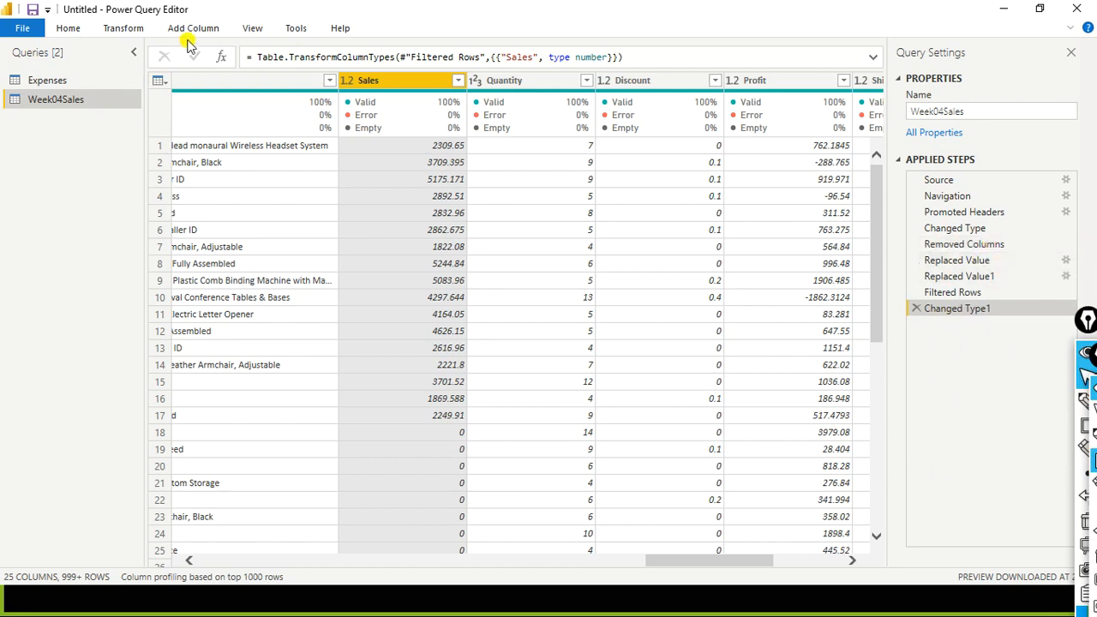
# - Inspect the full M code of the Week04Sales query in the Advanced Editor and close it without changes
pyautogui.click(249, 29)
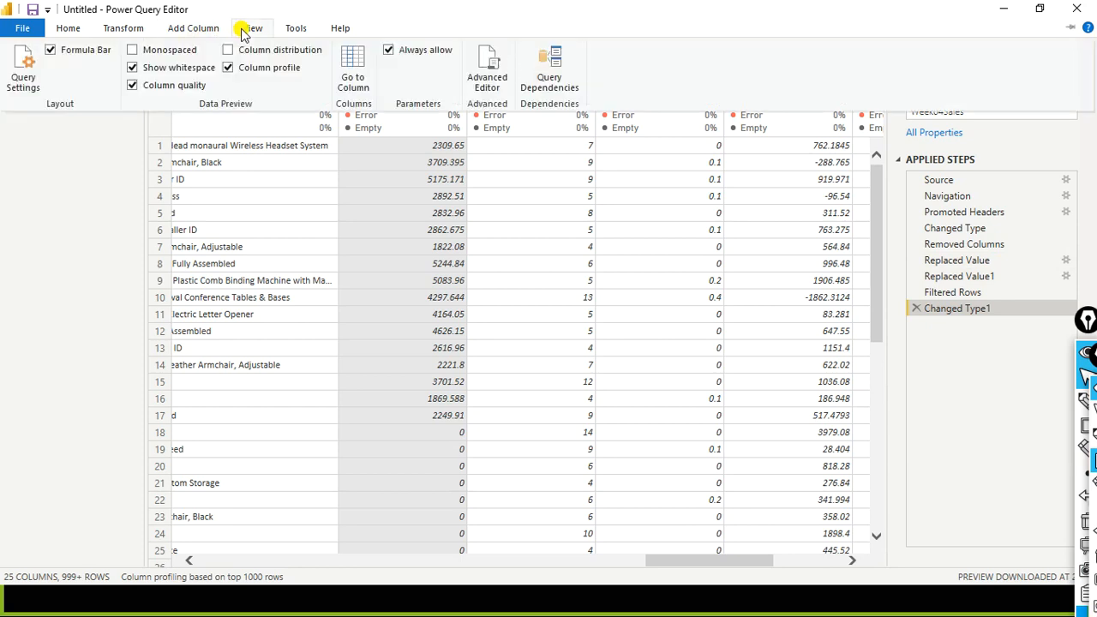
pyautogui.click(495, 80)
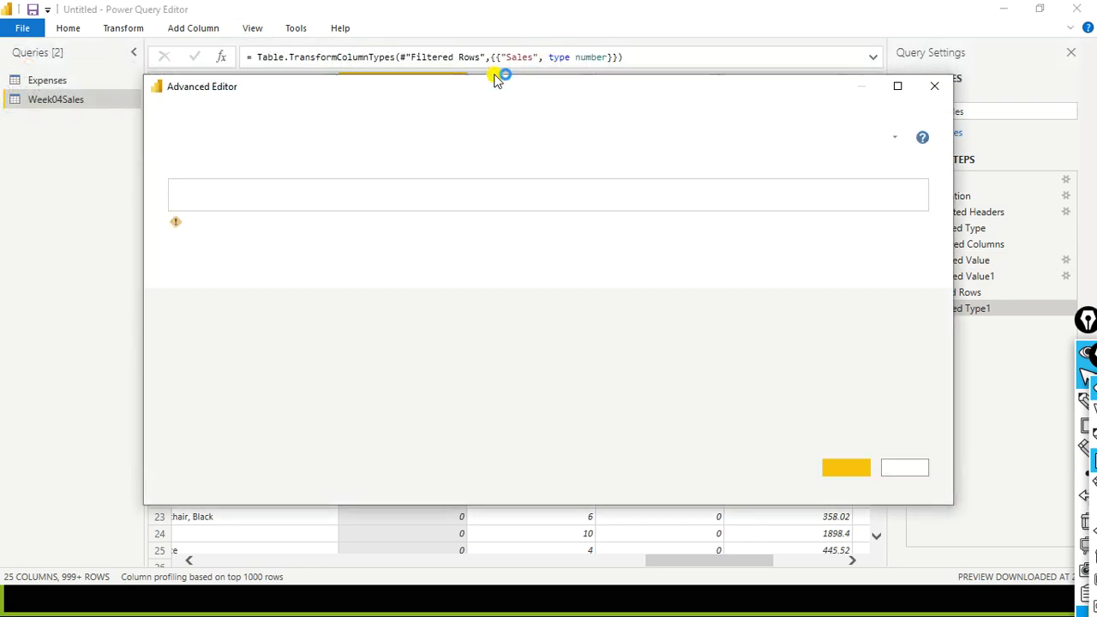
pyautogui.moveTo(499, 89); pyautogui.dragTo(355, 73)
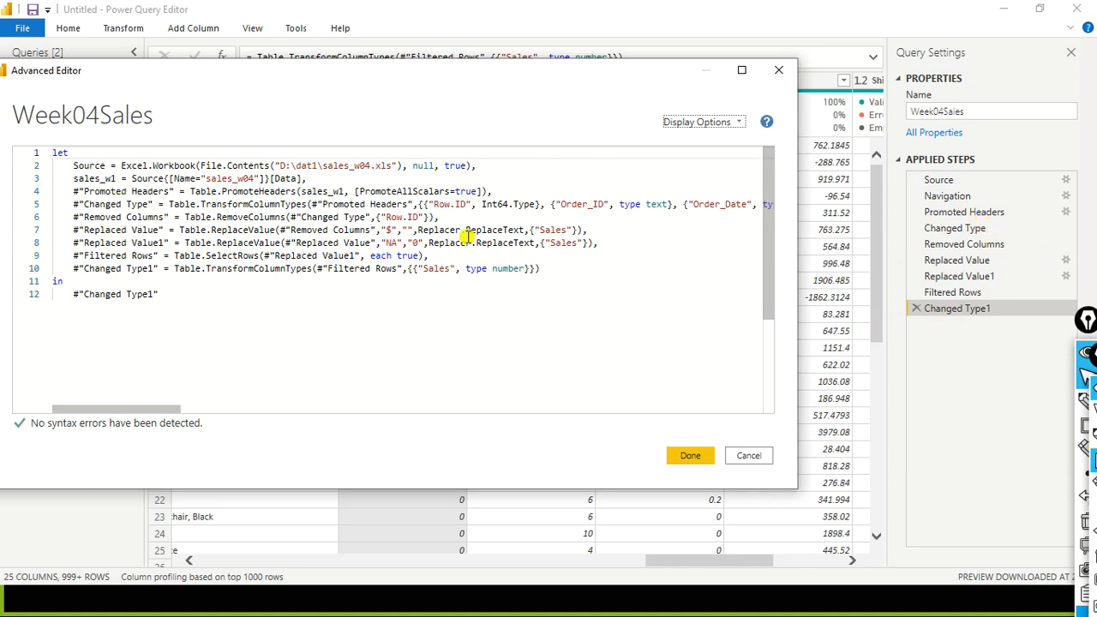
pyautogui.click(730, 454)
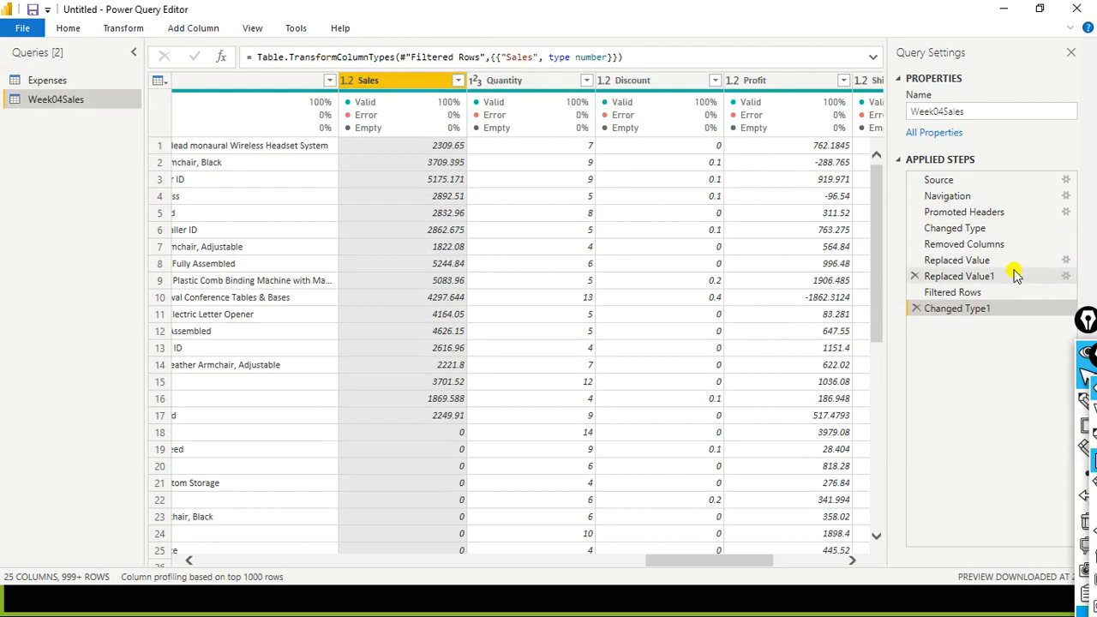
# - Examine the Week04Sales M code line by line from Source to Changed Type1 in the Advanced Editor and discard the editor
pyautogui.click(964, 249)
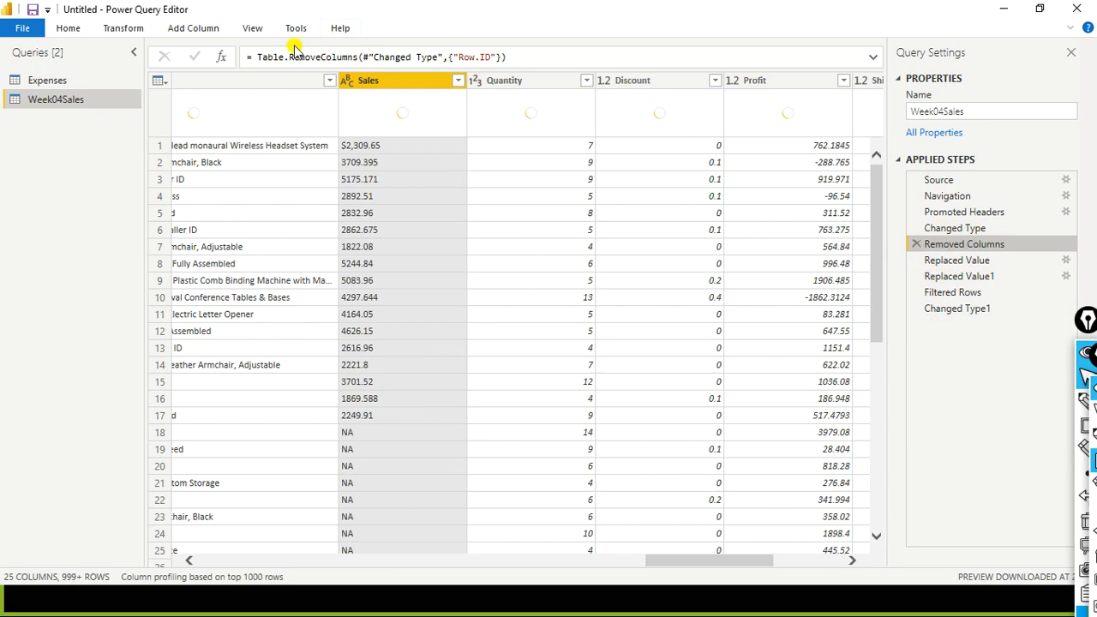
pyautogui.click(267, 31)
pyautogui.click(486, 73)
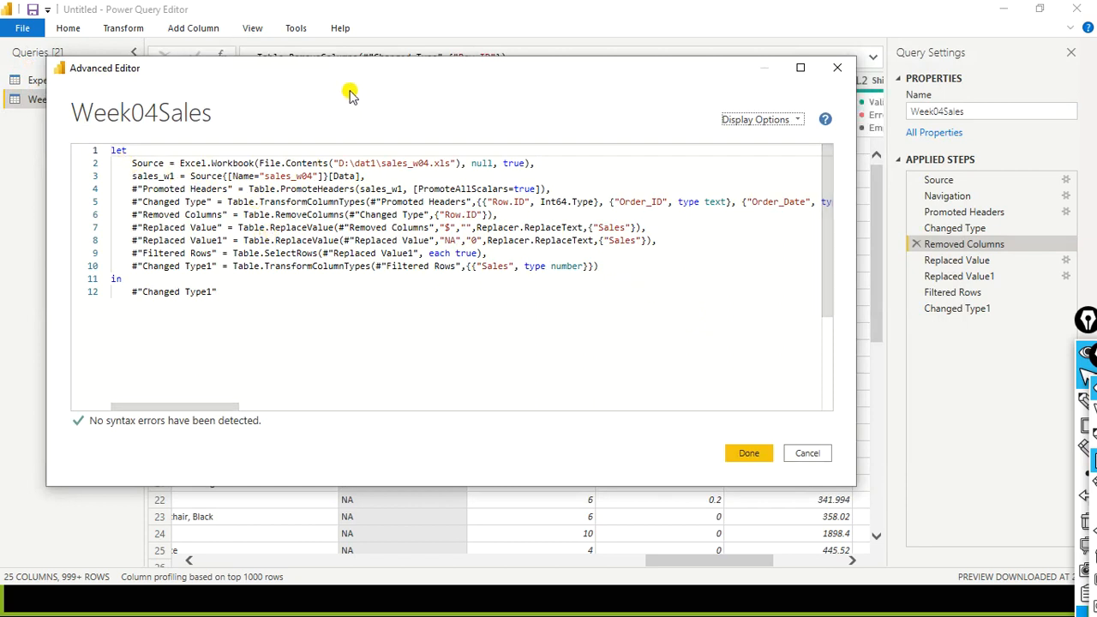
pyautogui.moveTo(131, 163); pyautogui.dragTo(555, 192)
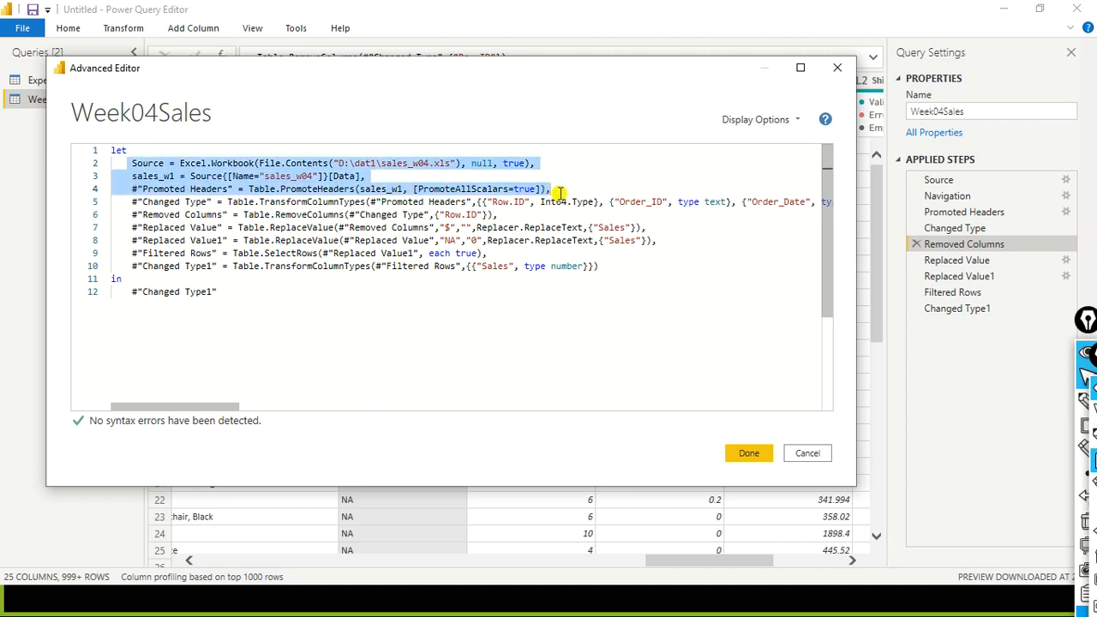
pyautogui.click(243, 215)
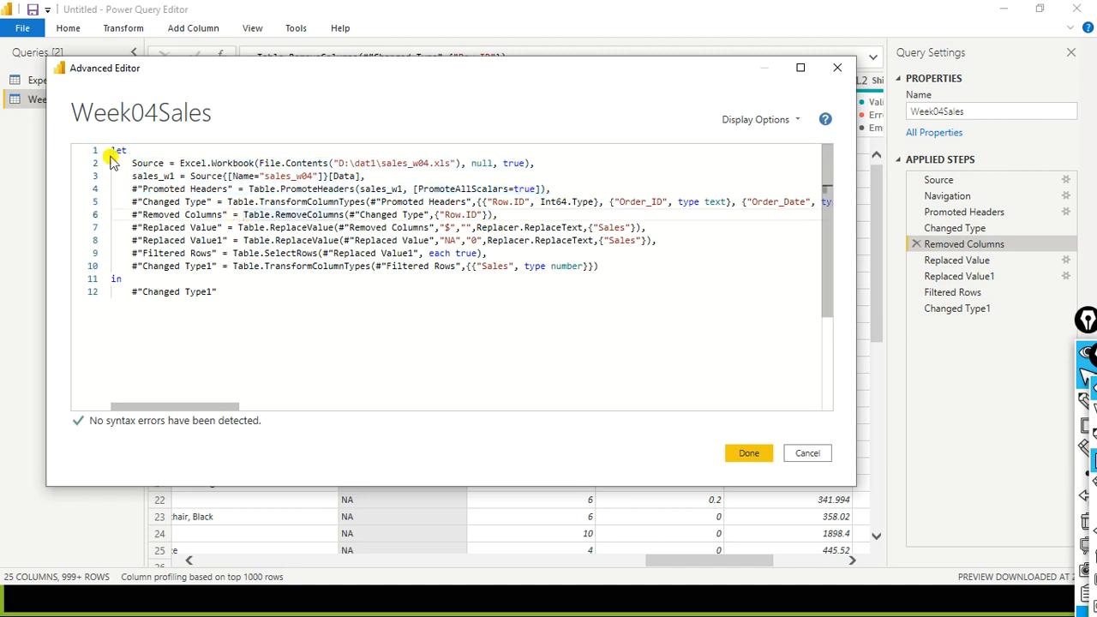
pyautogui.moveTo(131, 162); pyautogui.dragTo(828, 199)
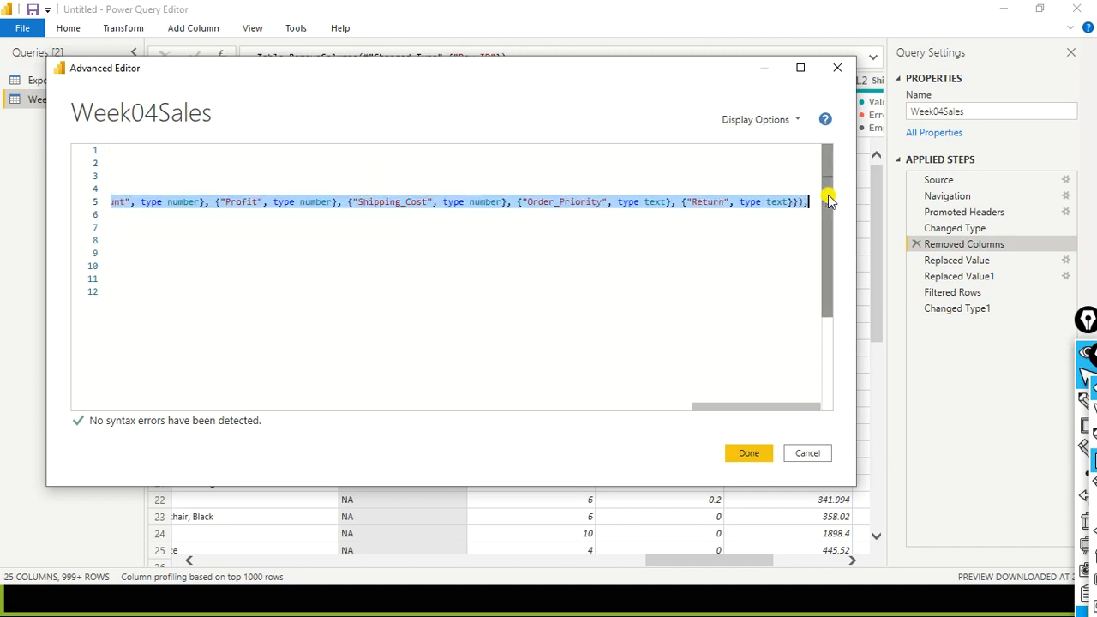
pyautogui.moveTo(708, 402); pyautogui.dragTo(115, 404)
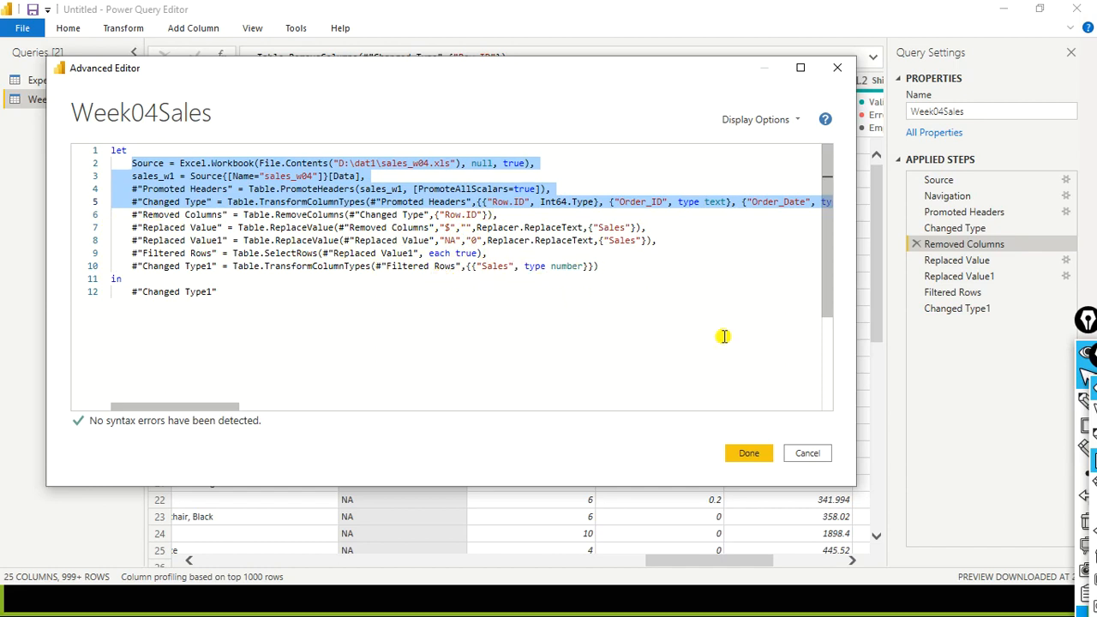
pyautogui.moveTo(598, 267); pyautogui.dragTo(108, 168)
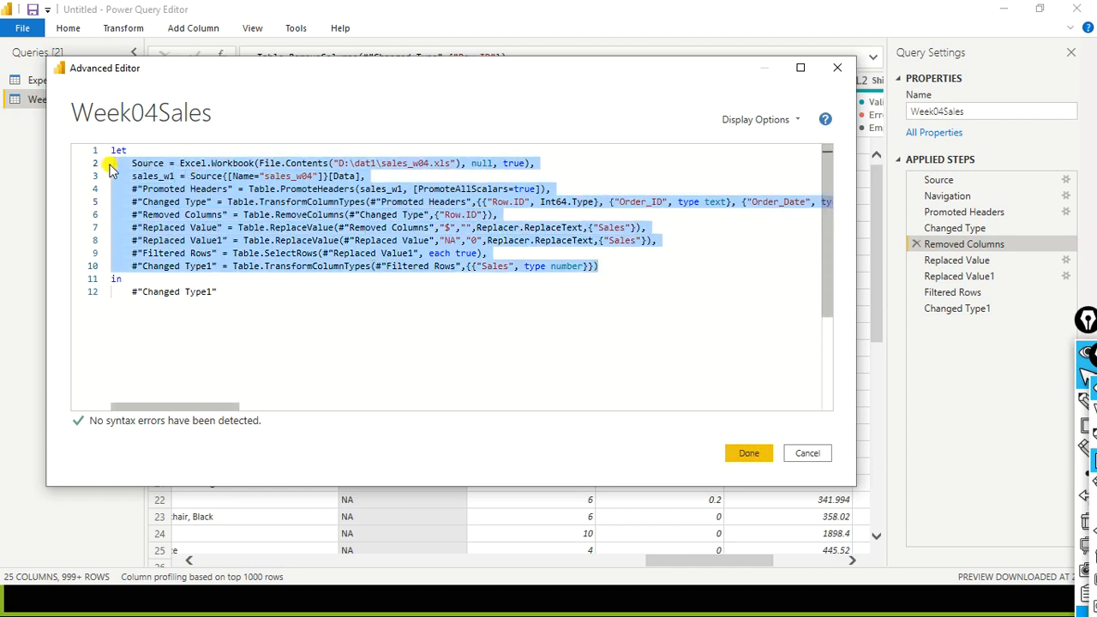
pyautogui.click(249, 297)
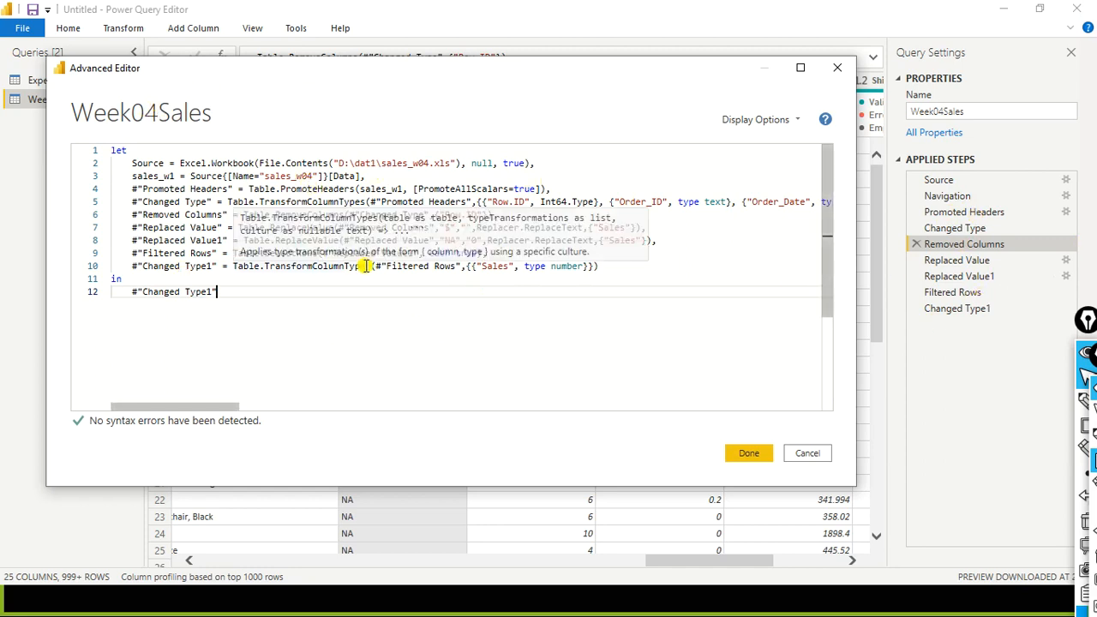
pyautogui.click(806, 453)
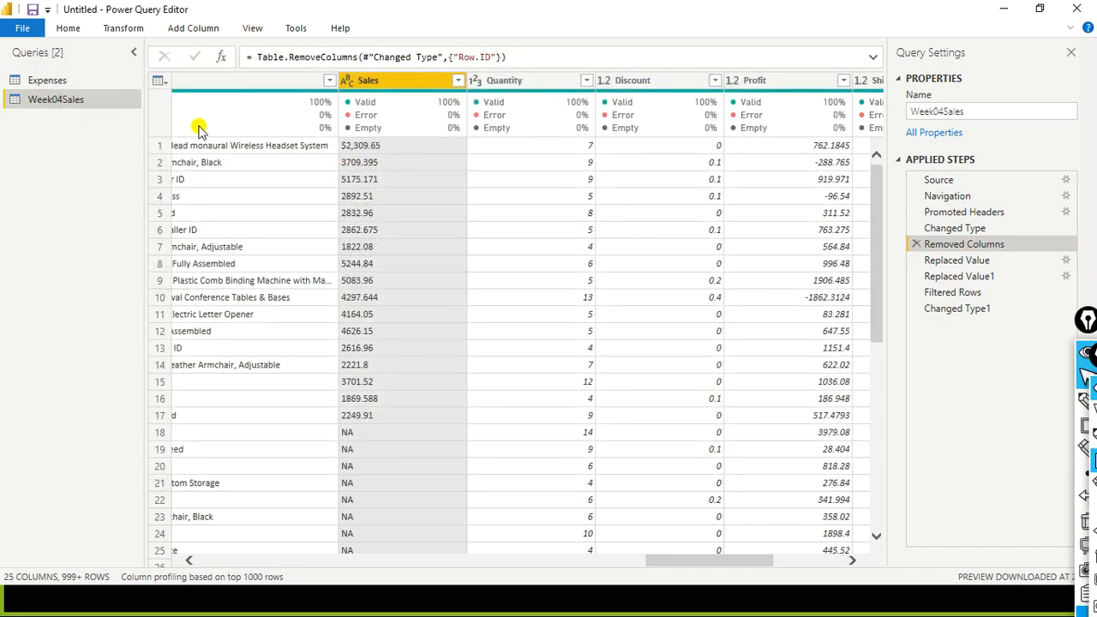
# - Return Week04Sales to its Changed Type1 step, then close the Power Query Editor and apply the query changes
pyautogui.click(950, 310)
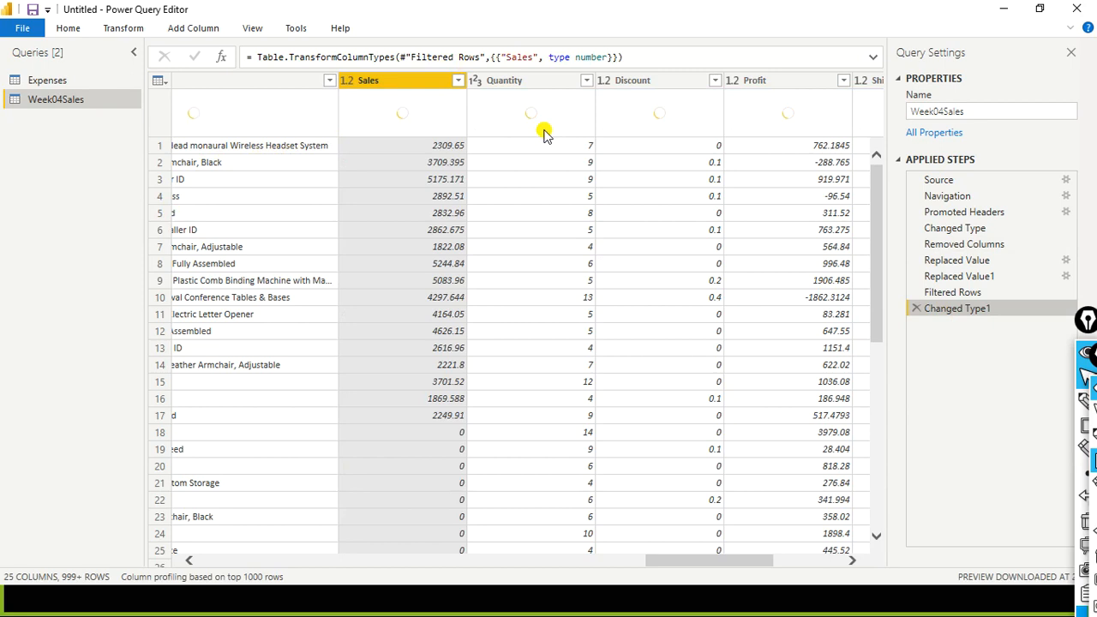
pyautogui.click(23, 28)
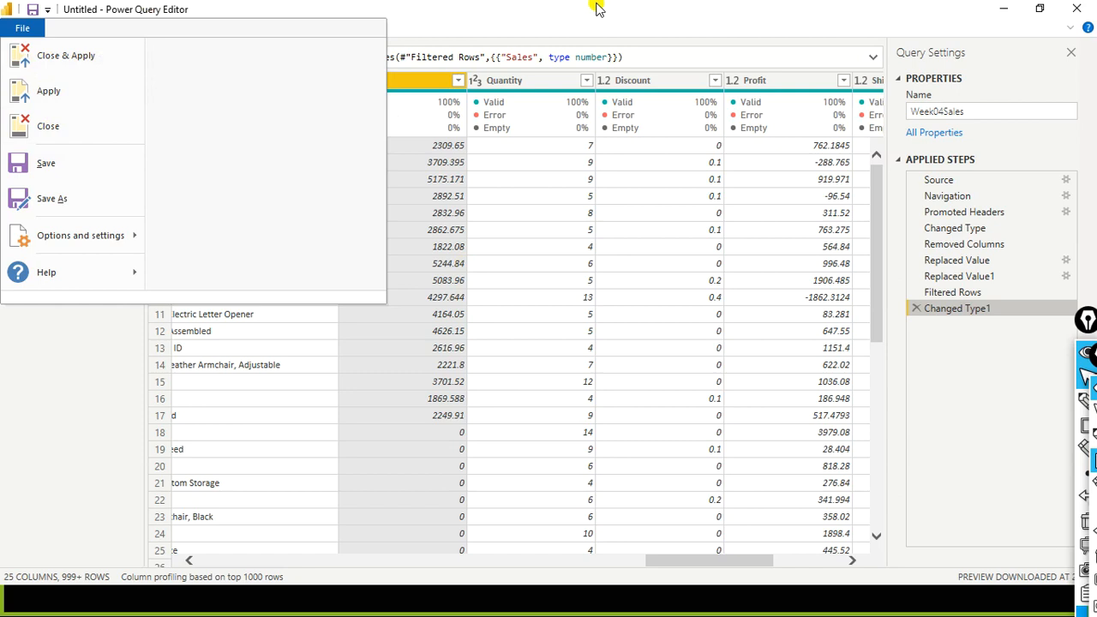
pyautogui.click(503, 7)
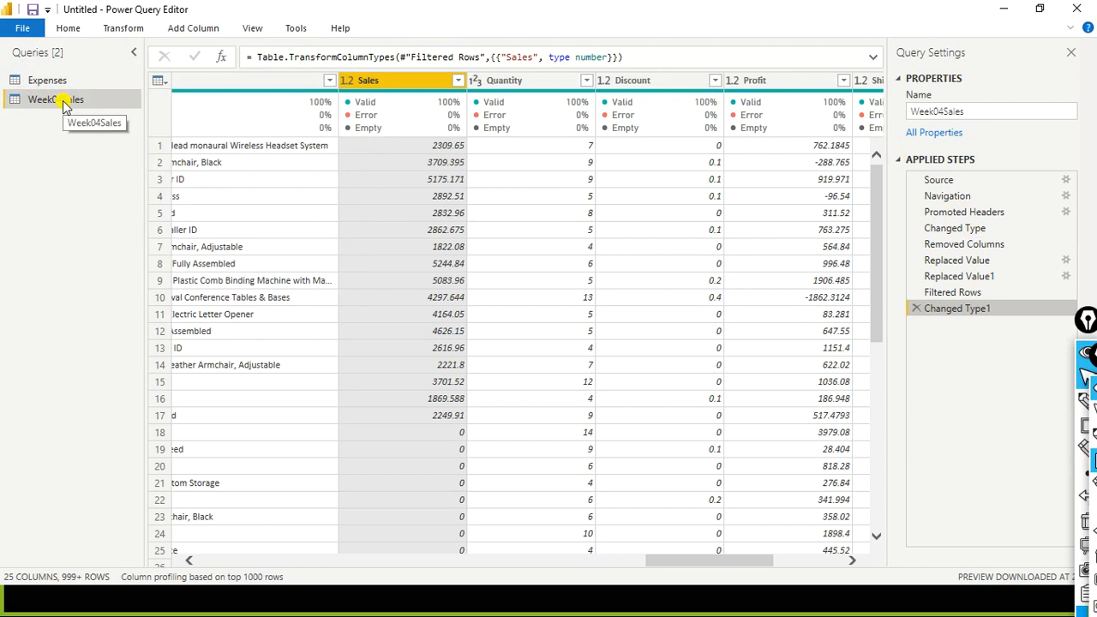
pyautogui.click(26, 27)
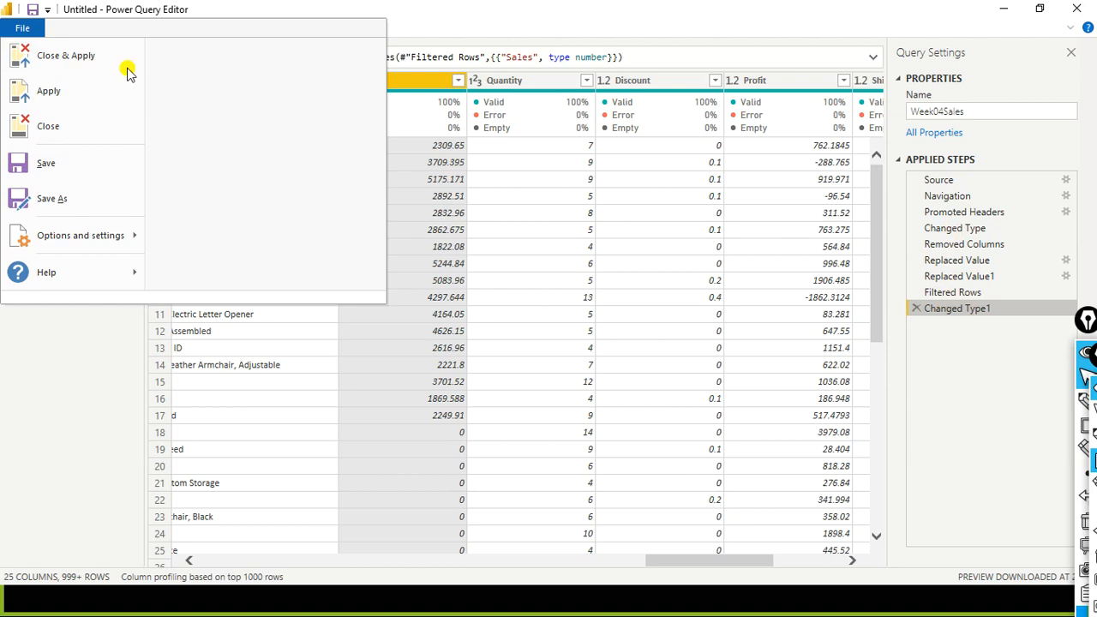
pyautogui.click(62, 61)
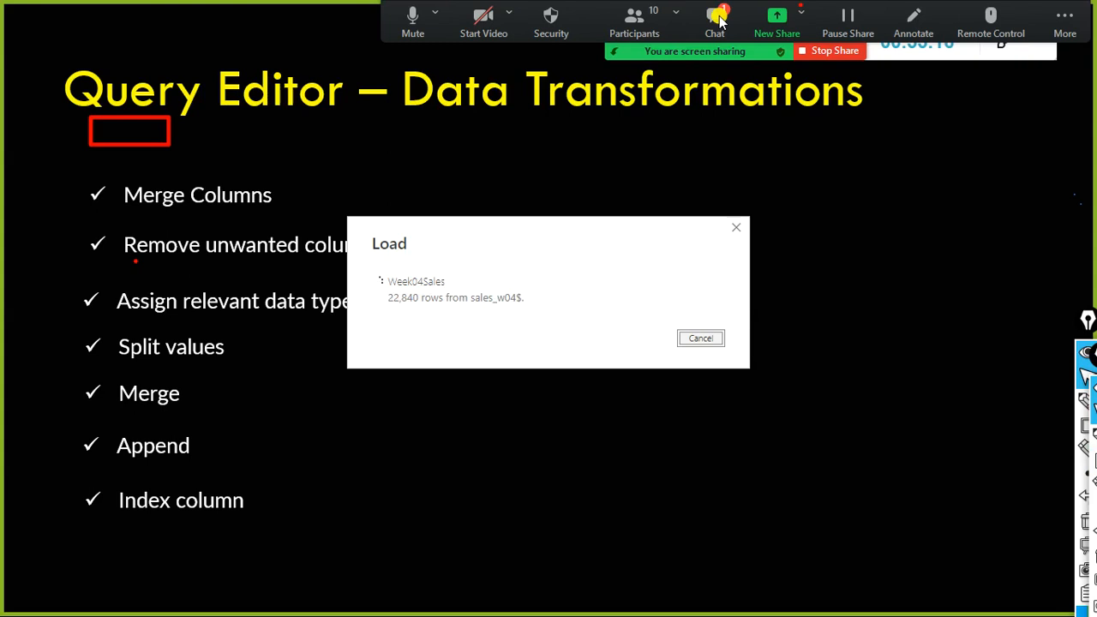
# - Read the new direct message in the meeting chat, close the chat and clear the annotations on the slide
pyautogui.click(716, 17)
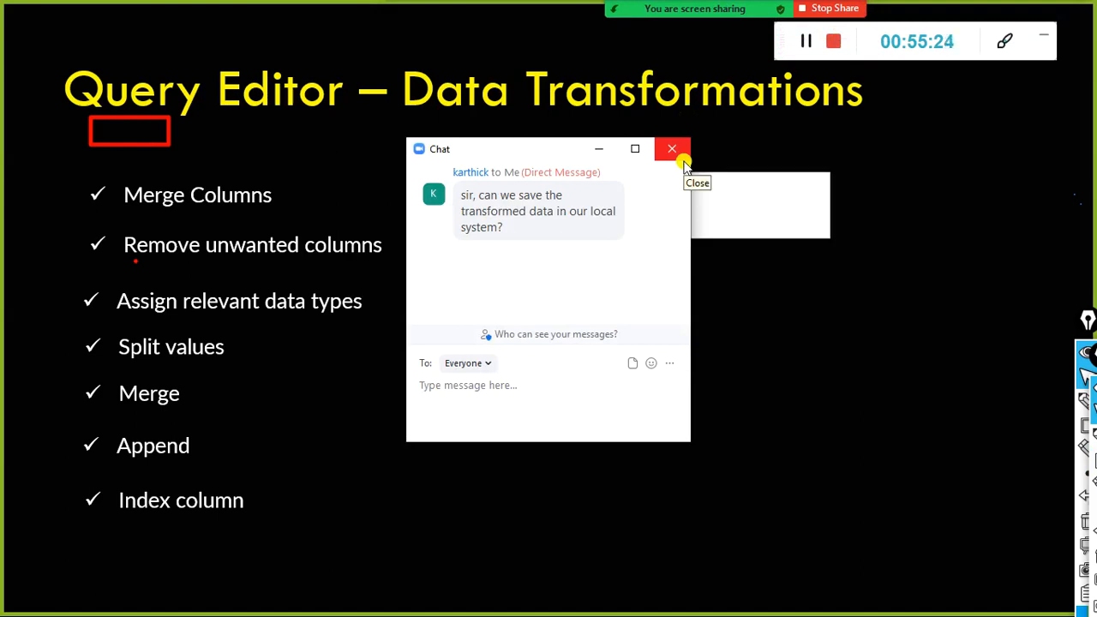
pyautogui.click(674, 151)
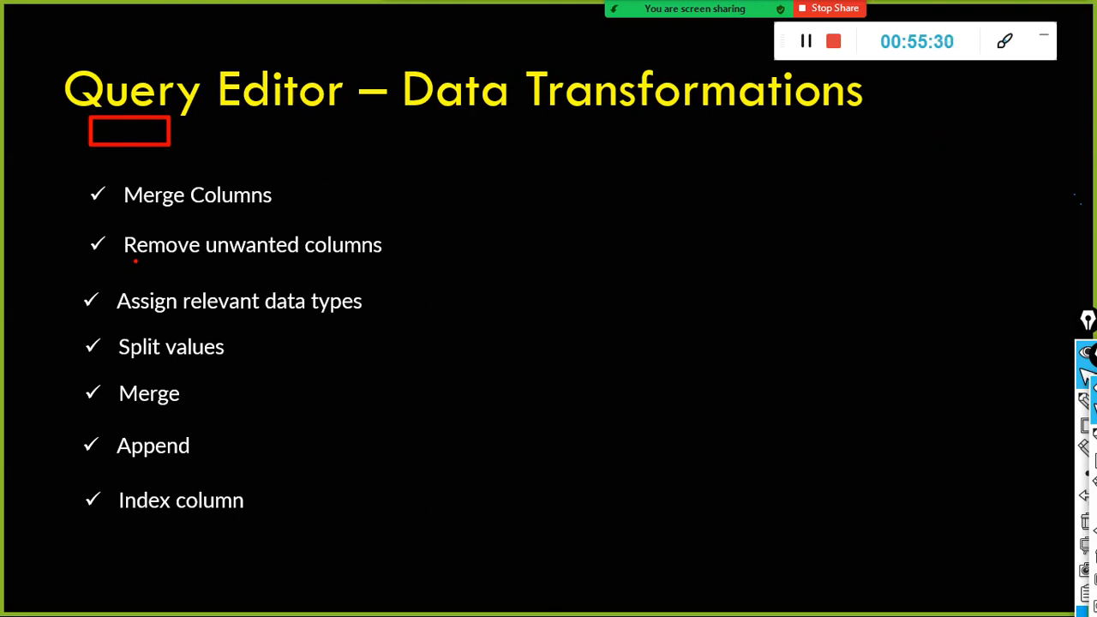
pyautogui.press('Escape')
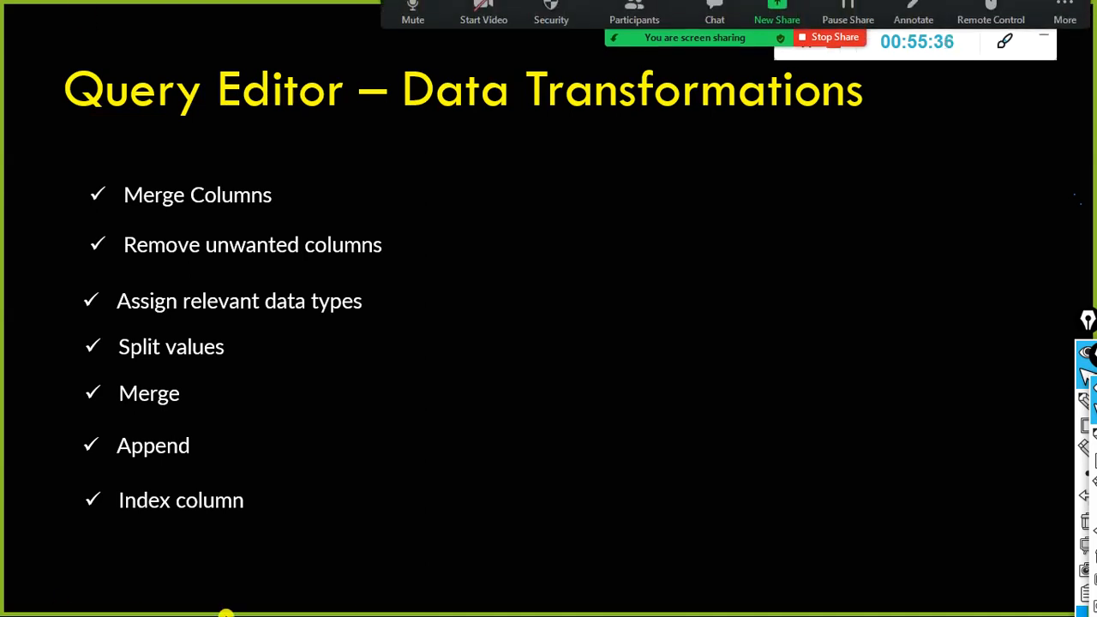
# - Switch to Power BI Desktop and check the loaded Expenses and Week04Sales tables in the Data view
pyautogui.hotkey('alt', 'Tab')
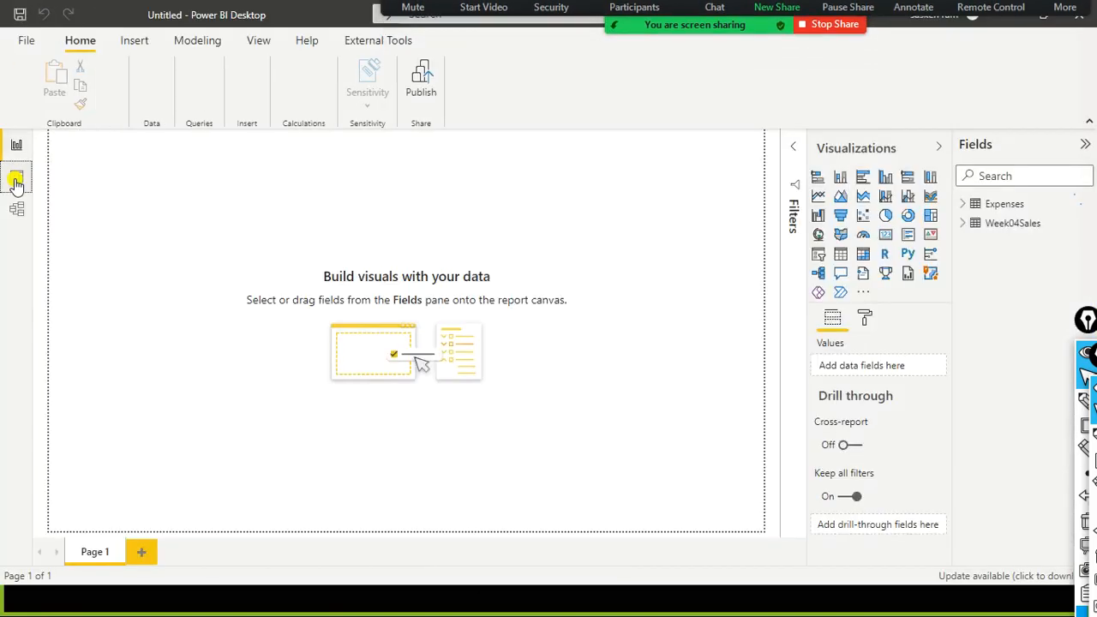
pyautogui.click(16, 178)
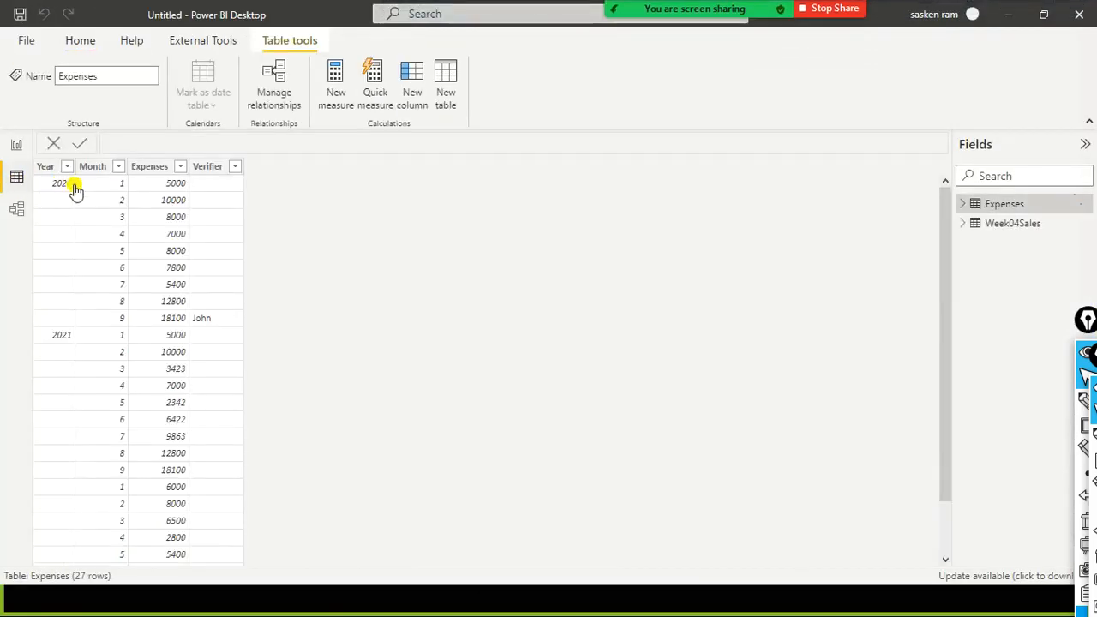
pyautogui.click(56, 169)
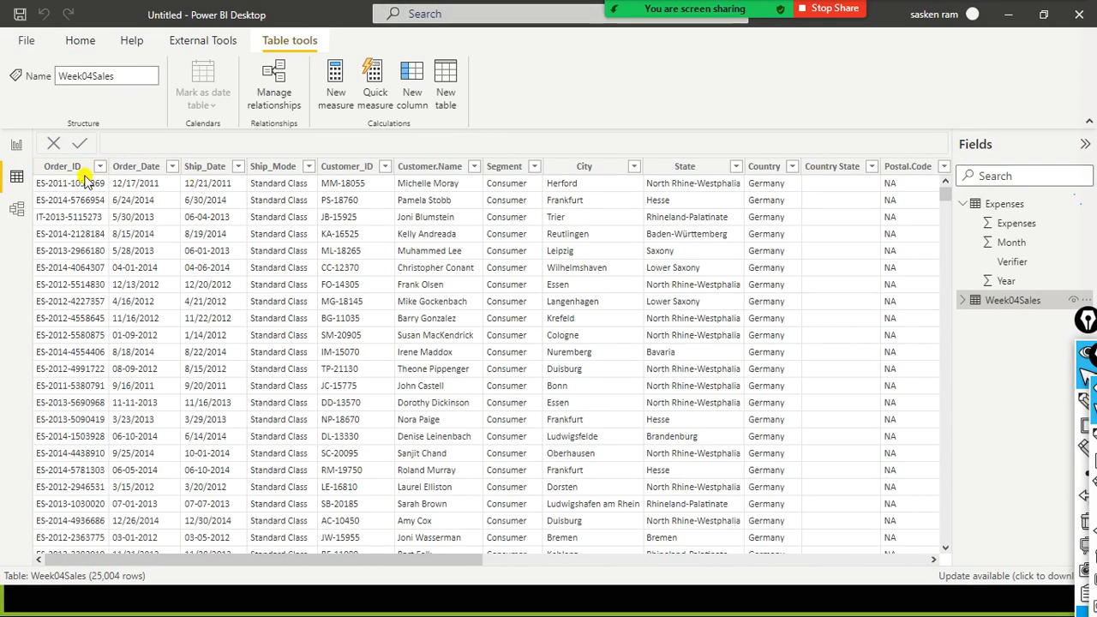
pyautogui.click(69, 168)
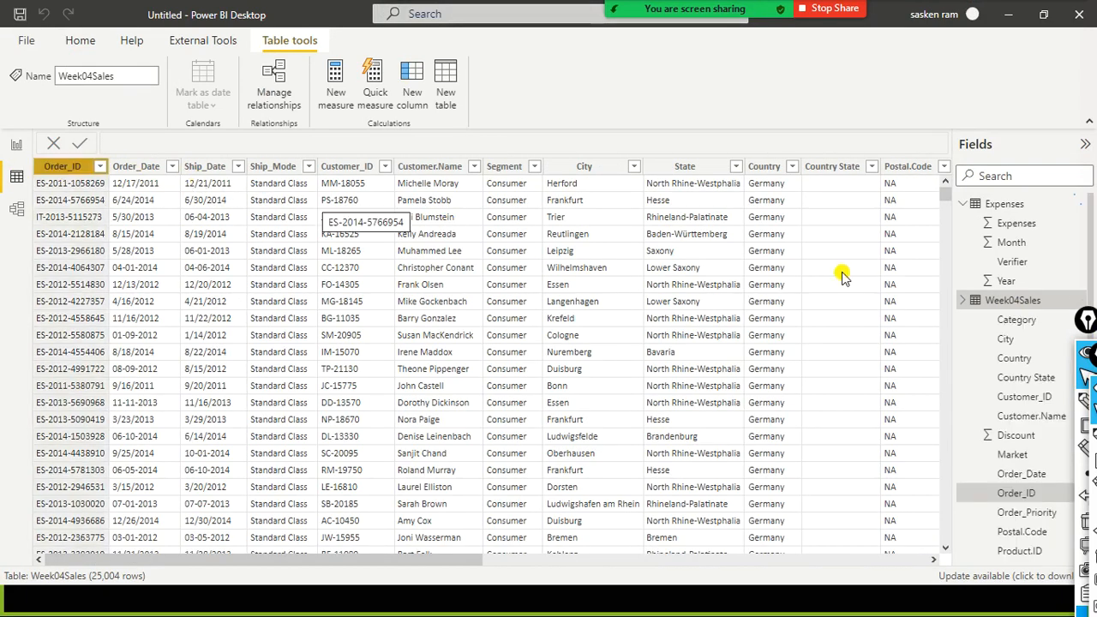
# - Add an empty table visual to report Page 1 and move it slightly away from the page's upper-left corner
pyautogui.click(12, 147)
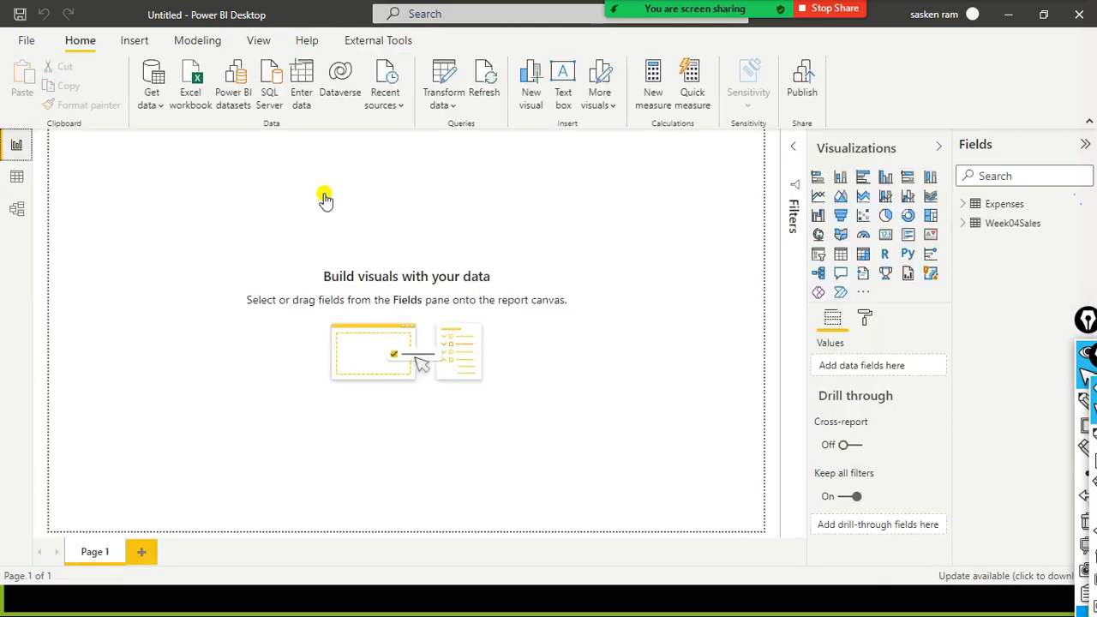
pyautogui.click(841, 254)
pyautogui.moveTo(130, 141); pyautogui.dragTo(224, 178)
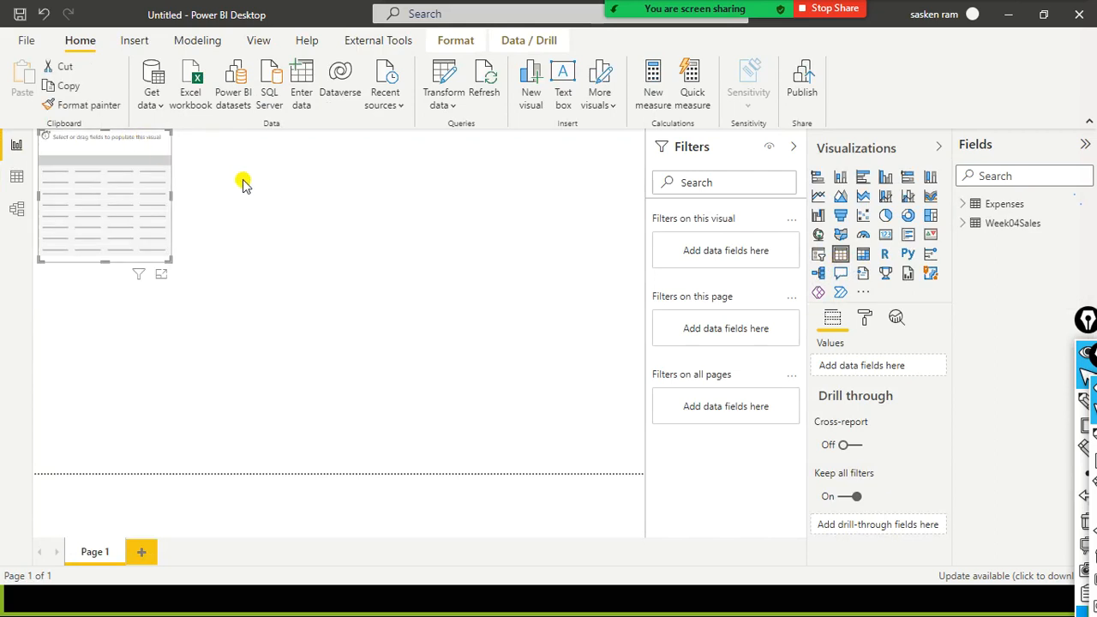
# - Populate the table visual with the Category and Quantity fields of Week04Sales
pyautogui.click(969, 224)
pyautogui.click(969, 226)
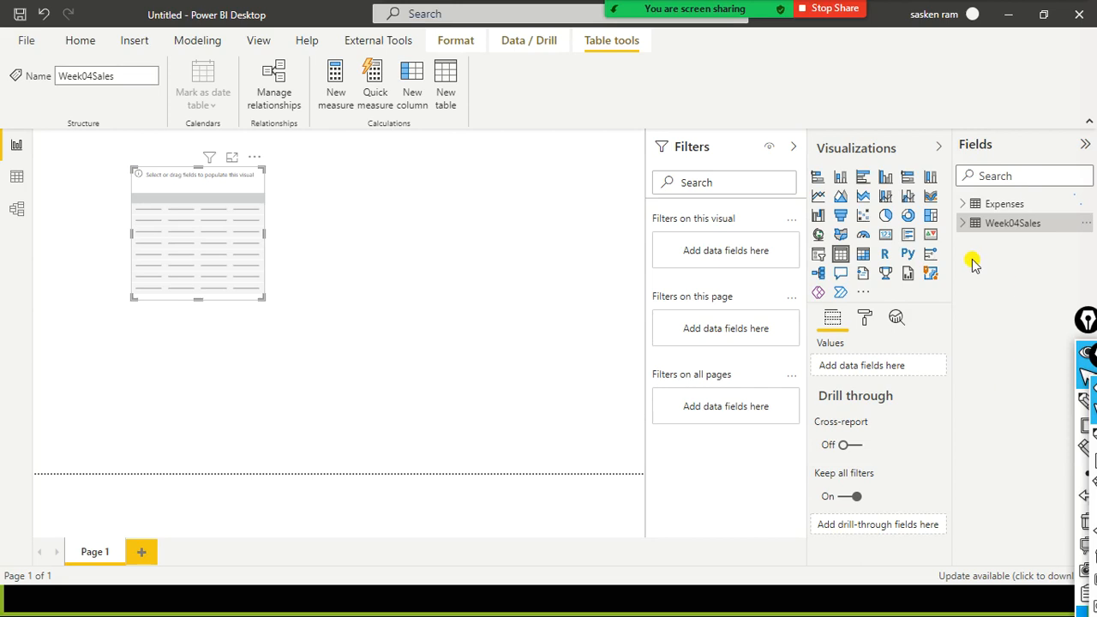
pyautogui.click(964, 228)
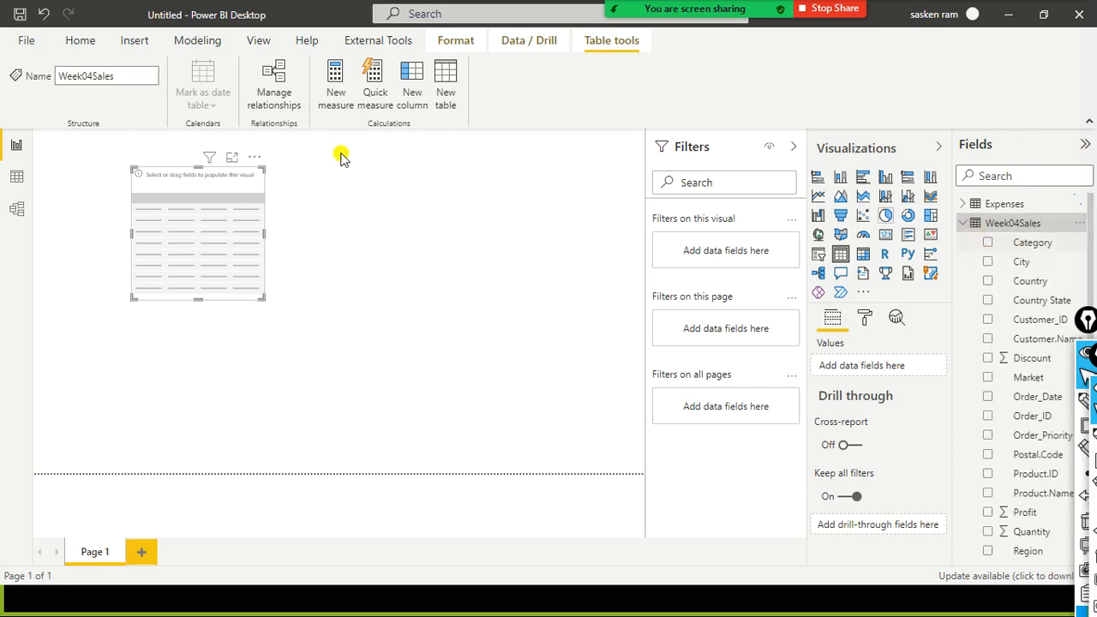
pyautogui.click(252, 160)
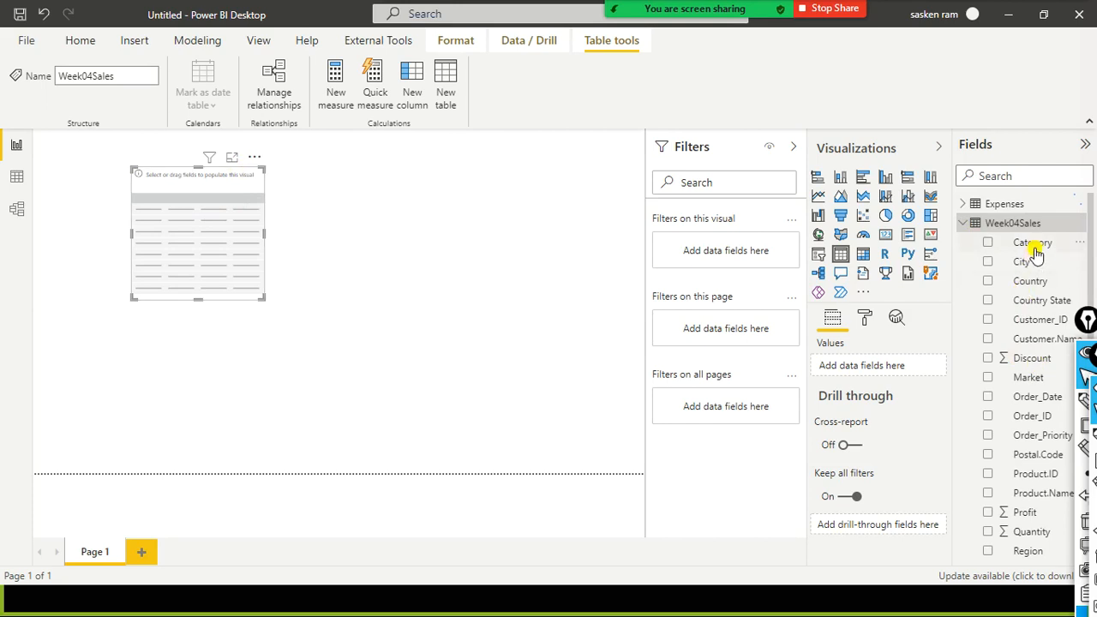
pyautogui.moveTo(1039, 244); pyautogui.dragTo(202, 227)
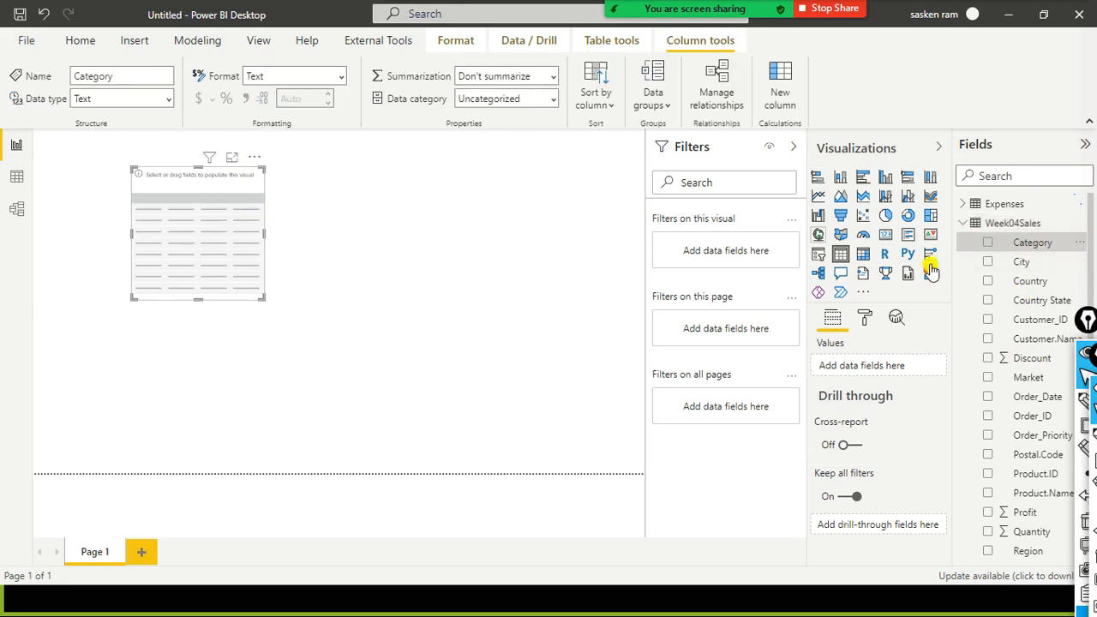
pyautogui.click(988, 244)
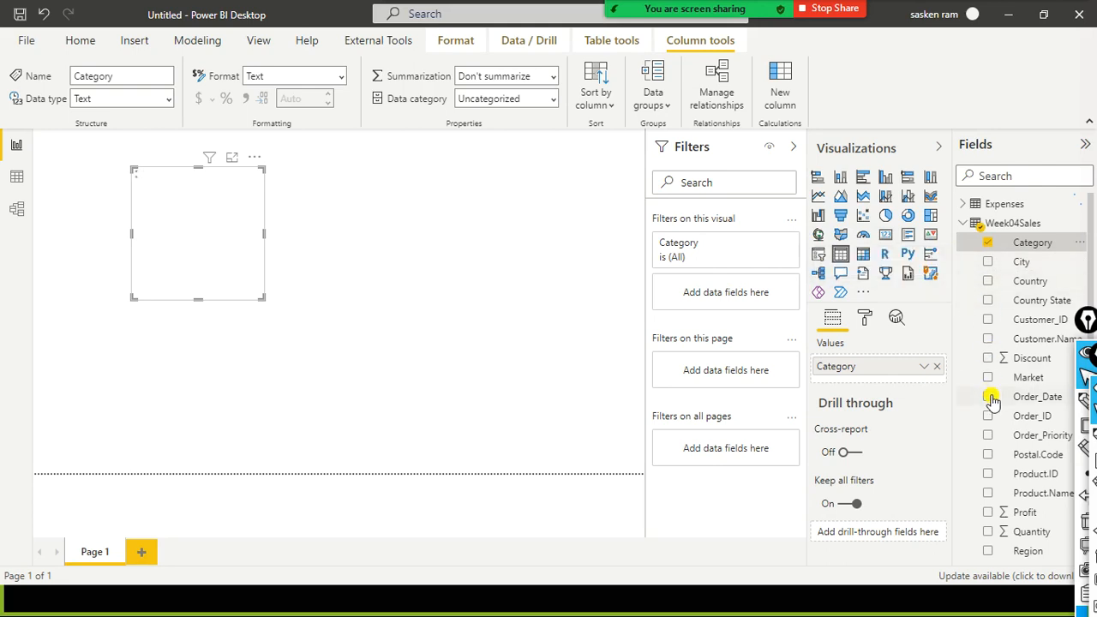
pyautogui.scroll(-2, 992, 400)
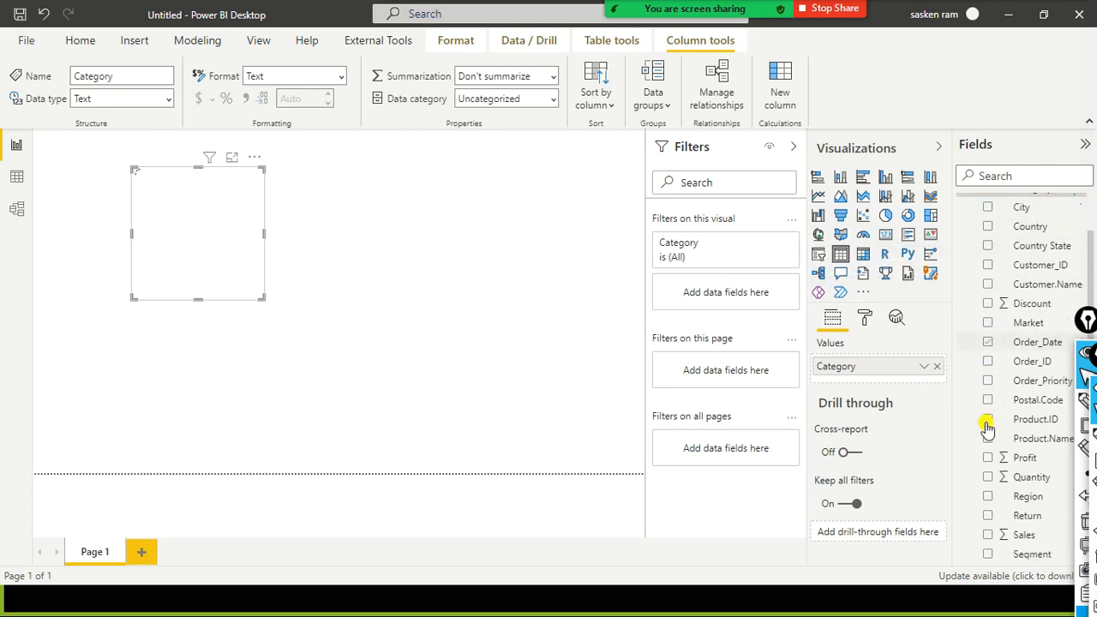
pyautogui.click(988, 477)
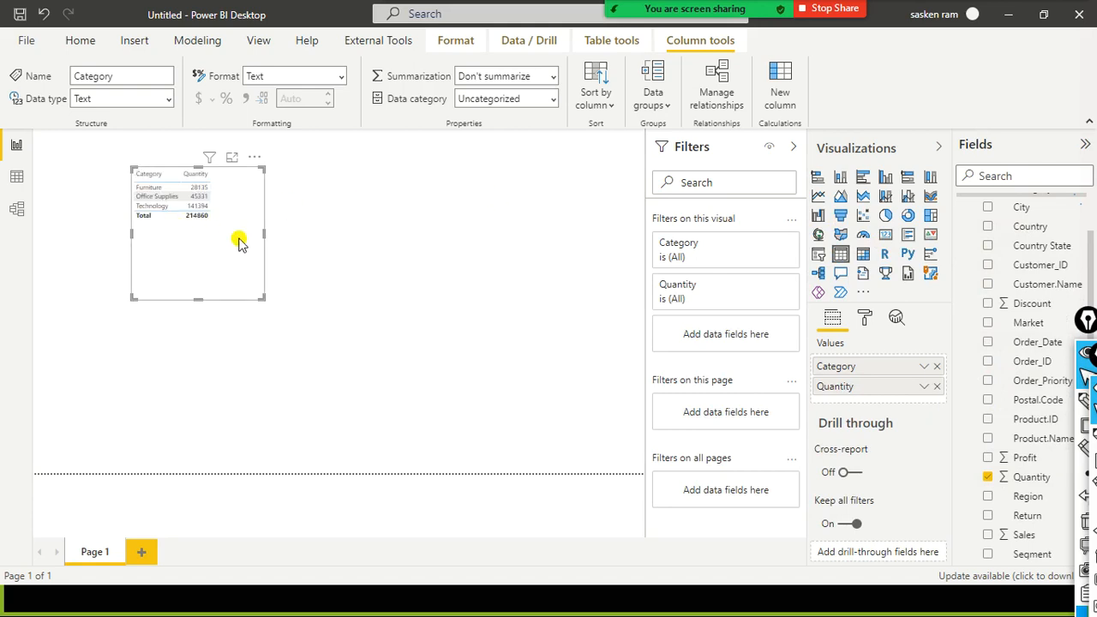
# - Examine the options of the Category and Quantity table, bring up its data export and cancel without saving a file
pyautogui.click(254, 158)
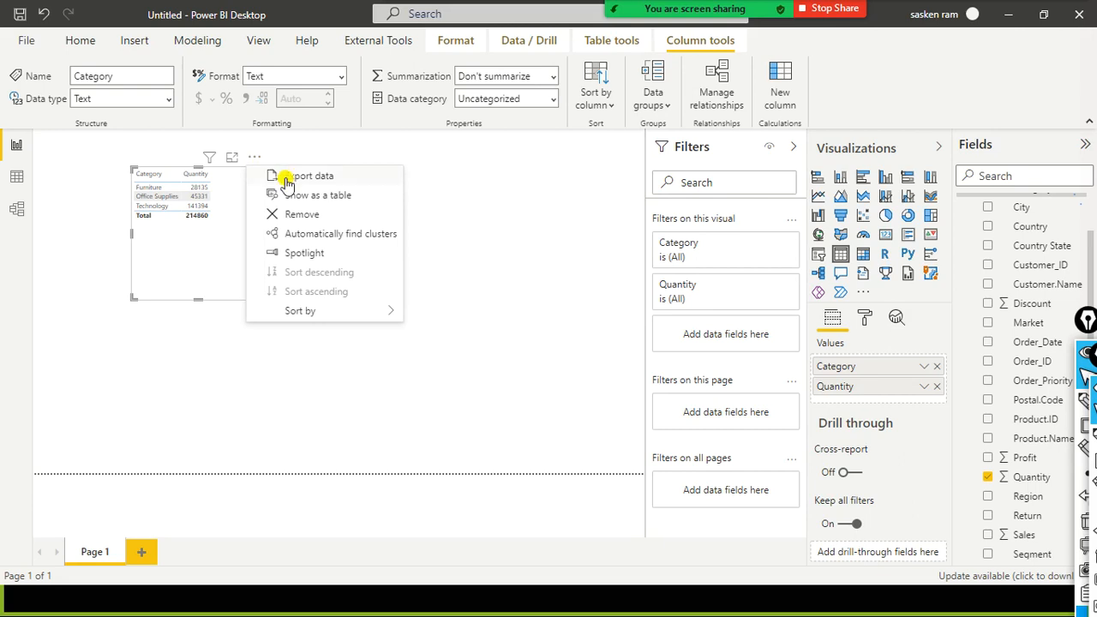
pyautogui.click(248, 159)
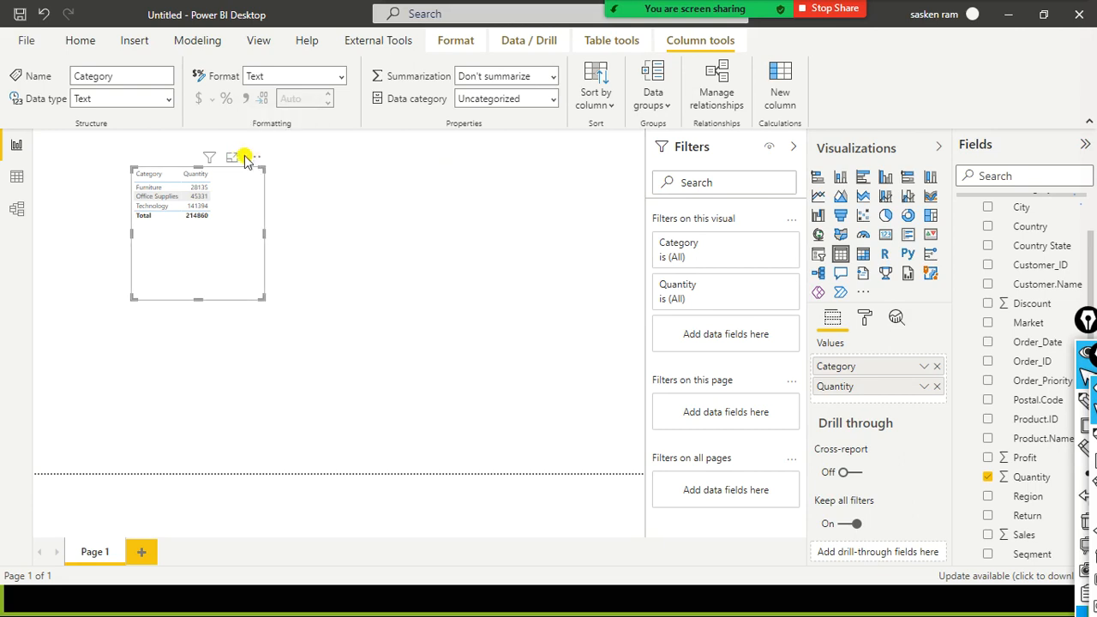
pyautogui.click(253, 158)
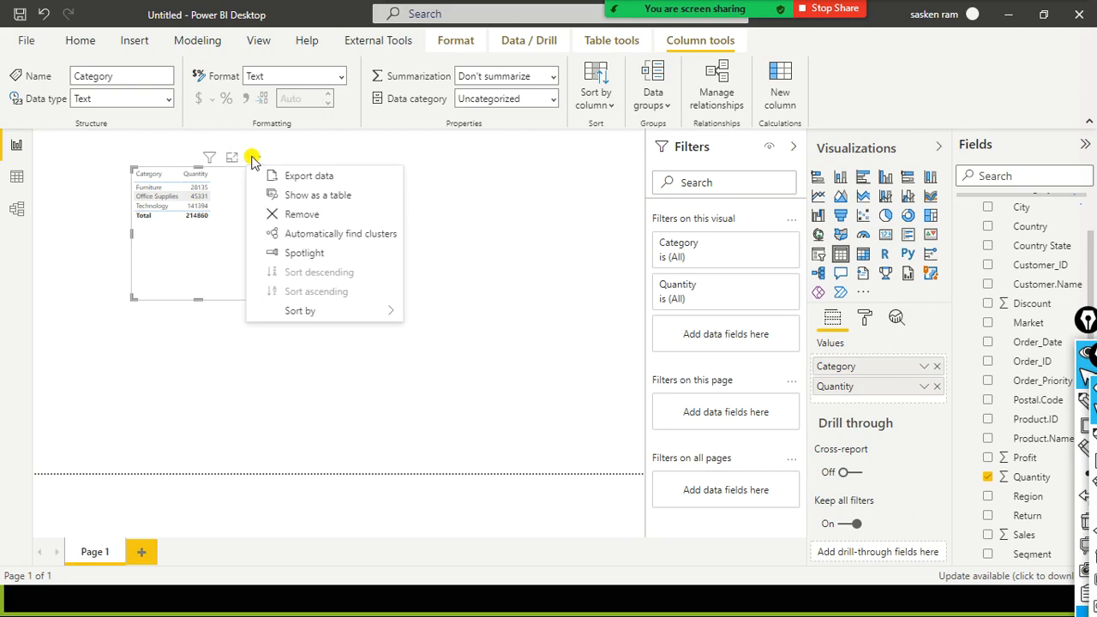
pyautogui.click(342, 173)
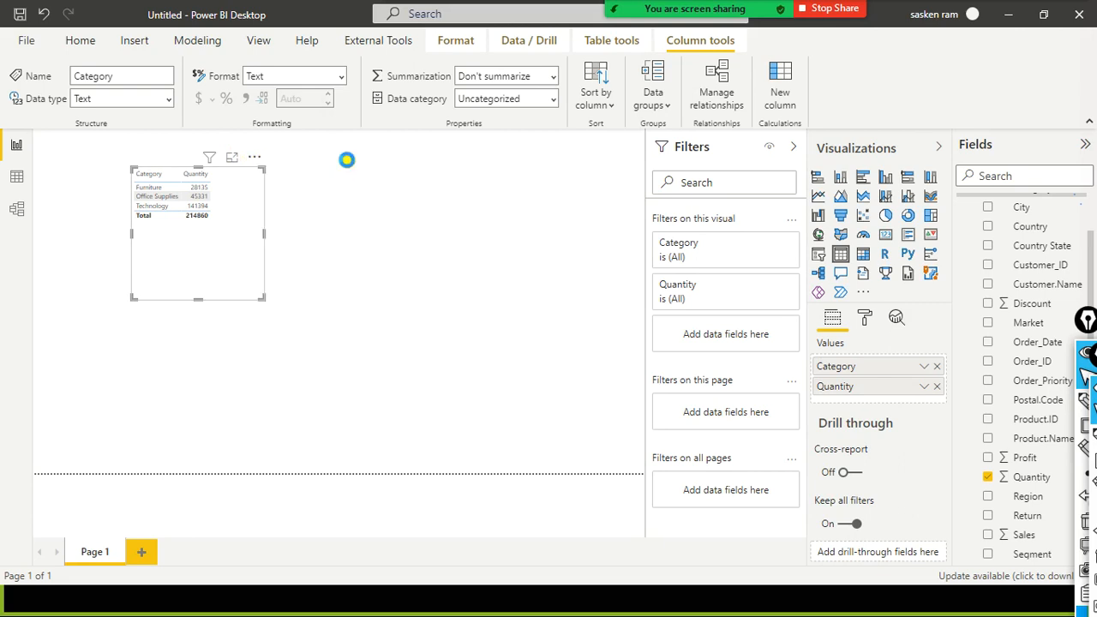
pyautogui.click(632, 351)
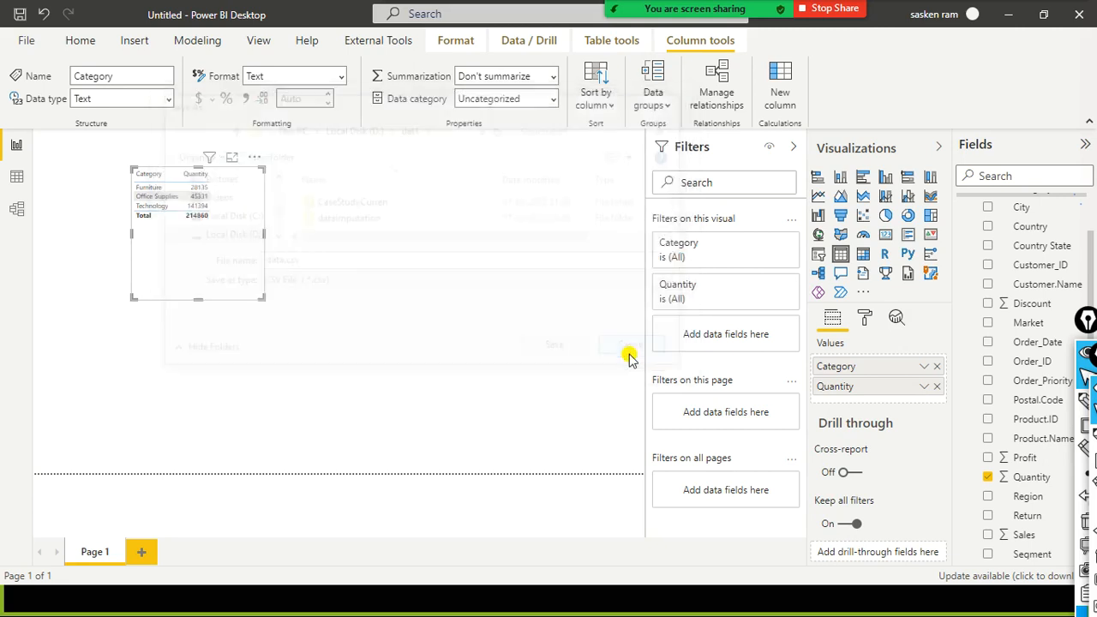
# - Deselect the table visual, collapse the Week04Sales field list and end up in the Report view
pyautogui.click(504, 324)
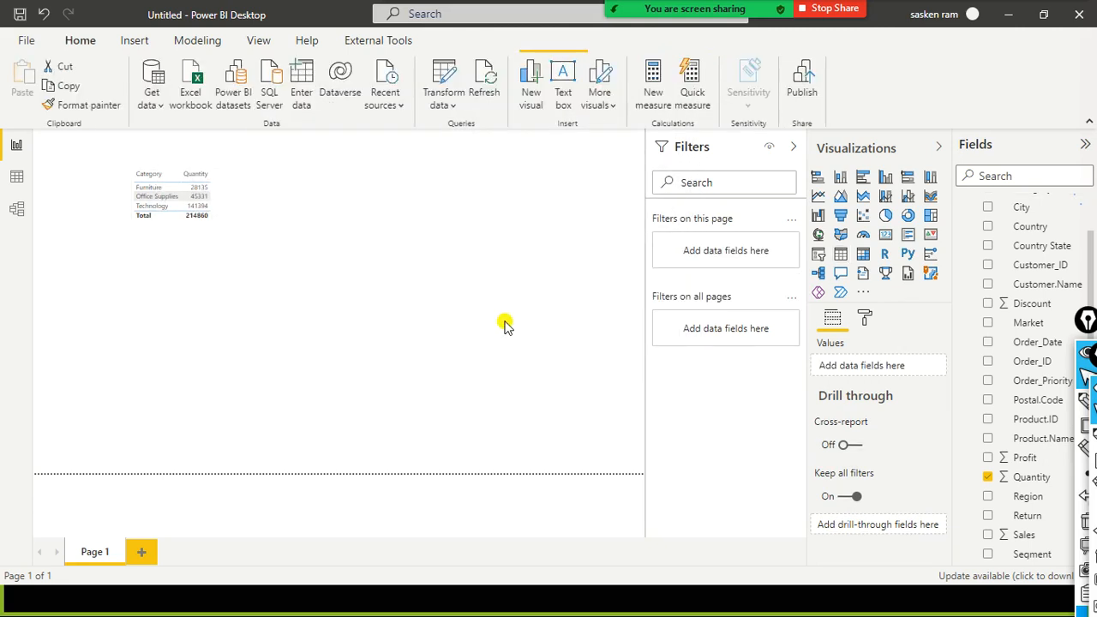
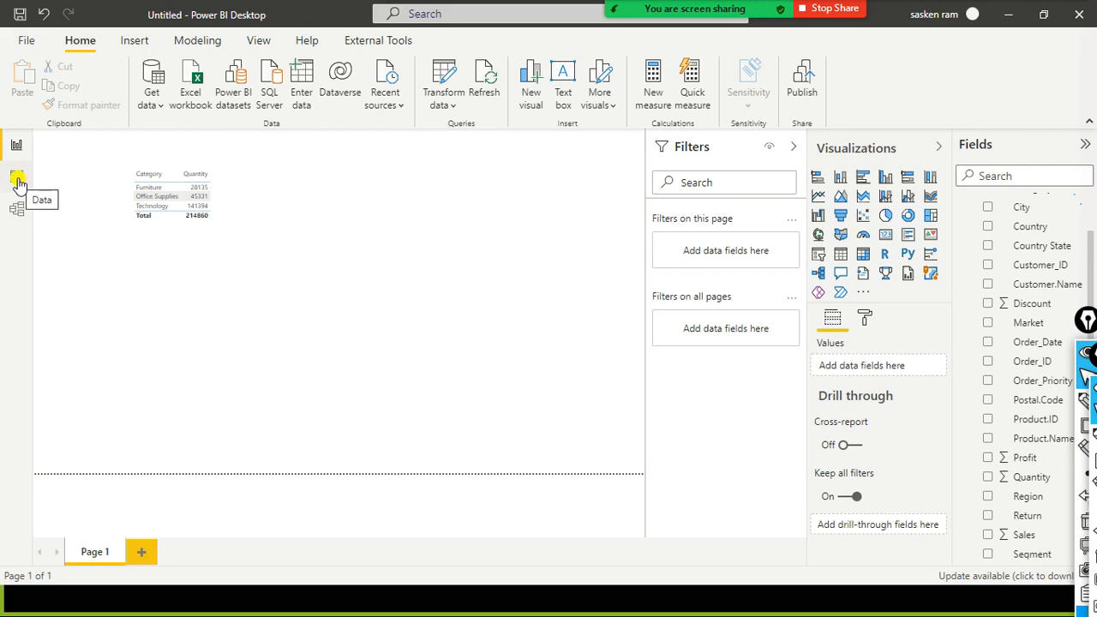
pyautogui.scroll(1, 1020, 235)
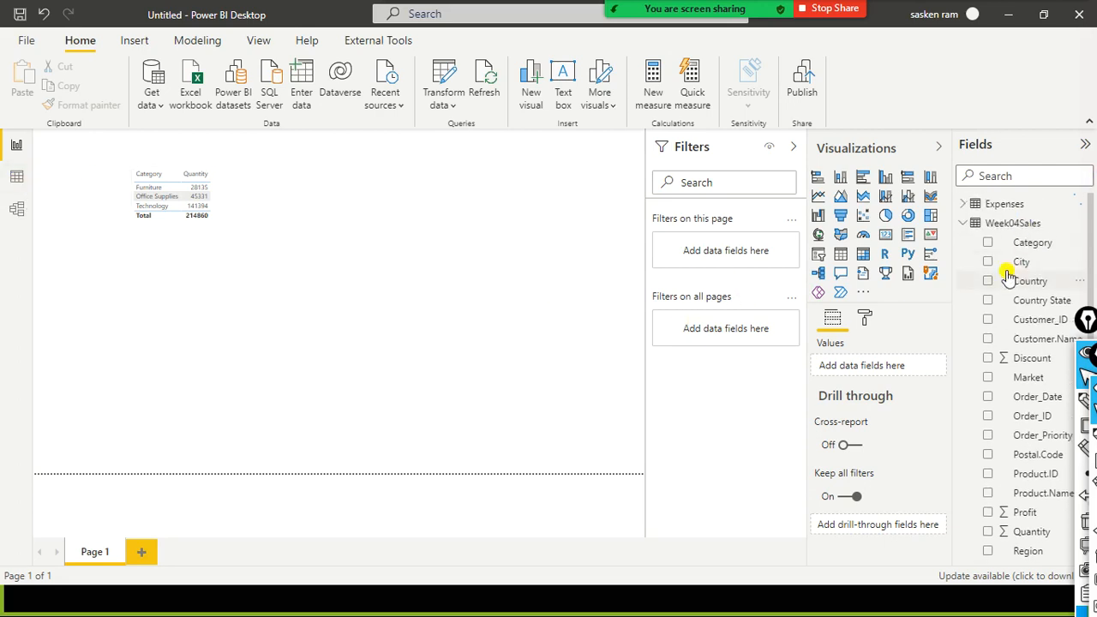
pyautogui.click(964, 224)
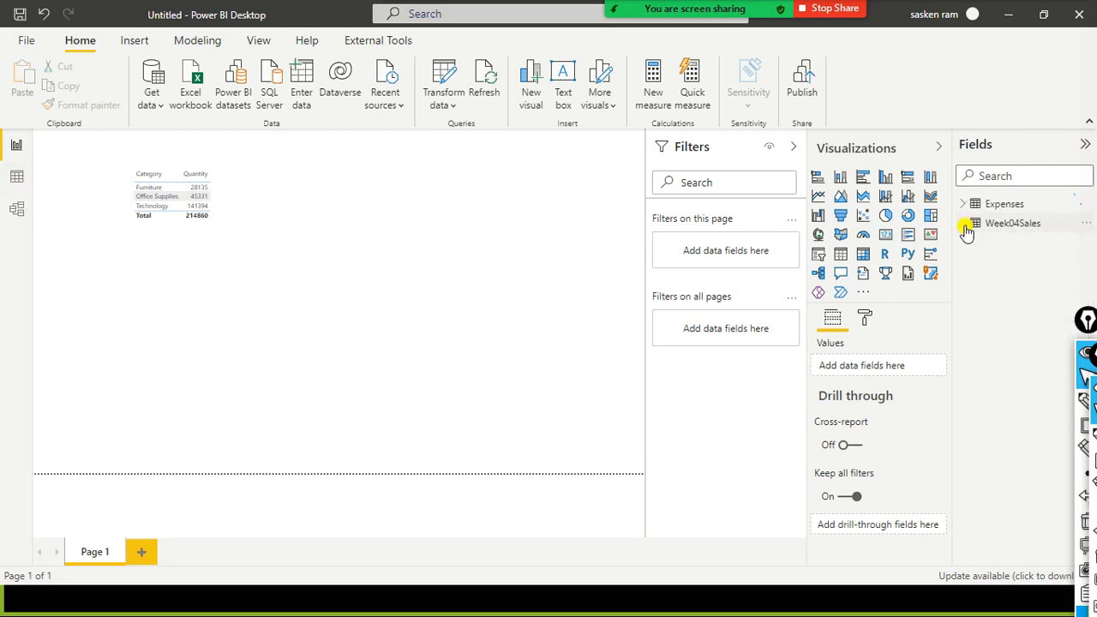
pyautogui.click(17, 180)
pyautogui.click(16, 145)
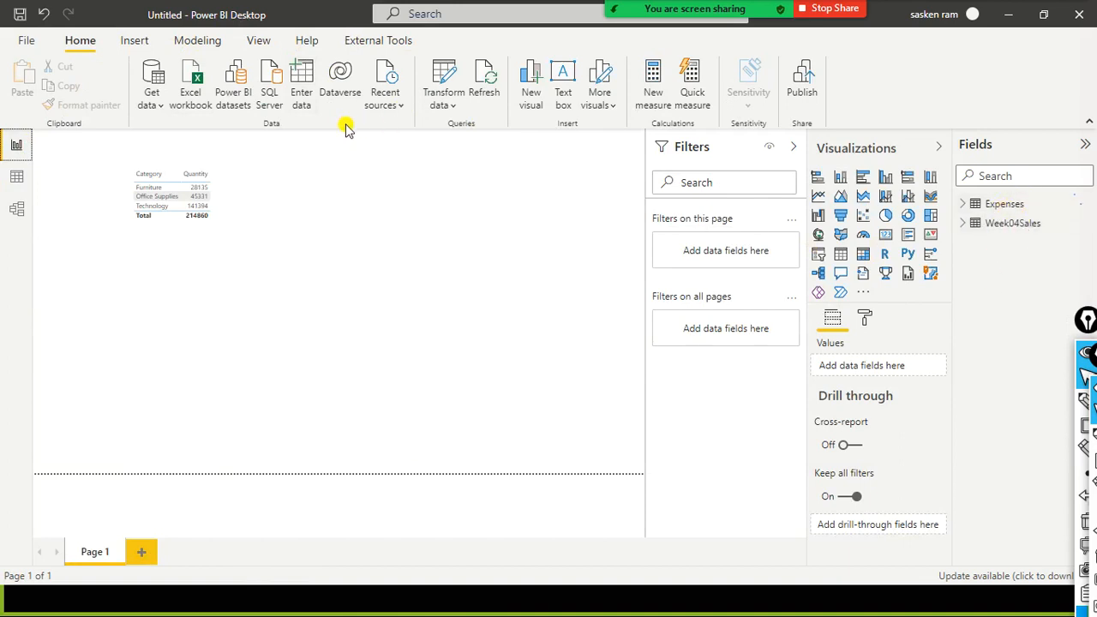
# - Check the data sources used in the current file and the source files in the dat1 folder on drive D
pyautogui.click(441, 106)
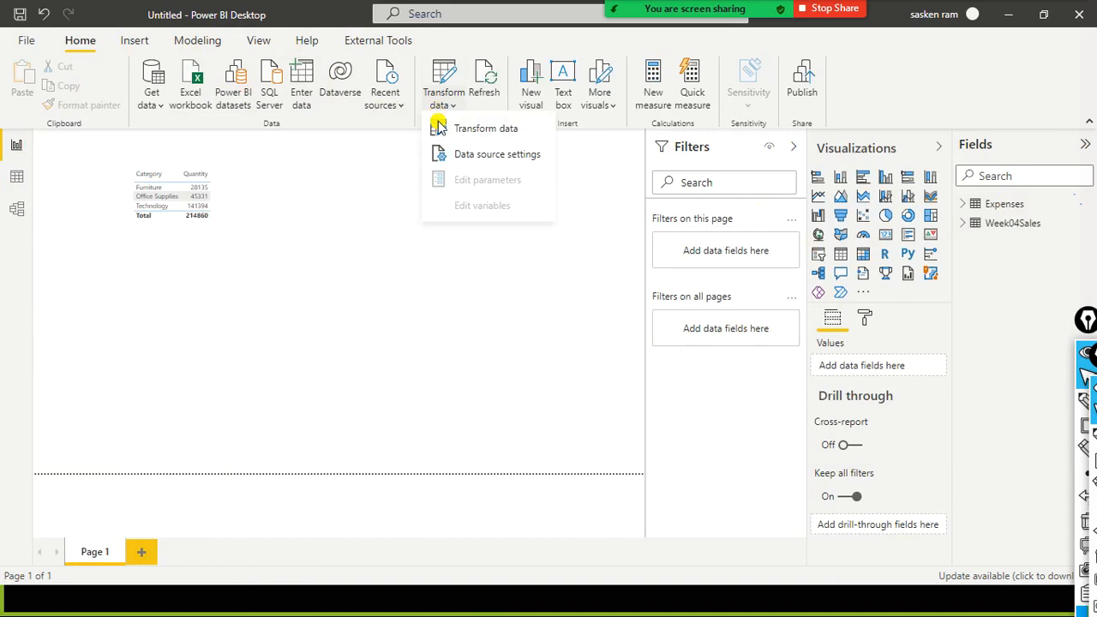
pyautogui.click(448, 156)
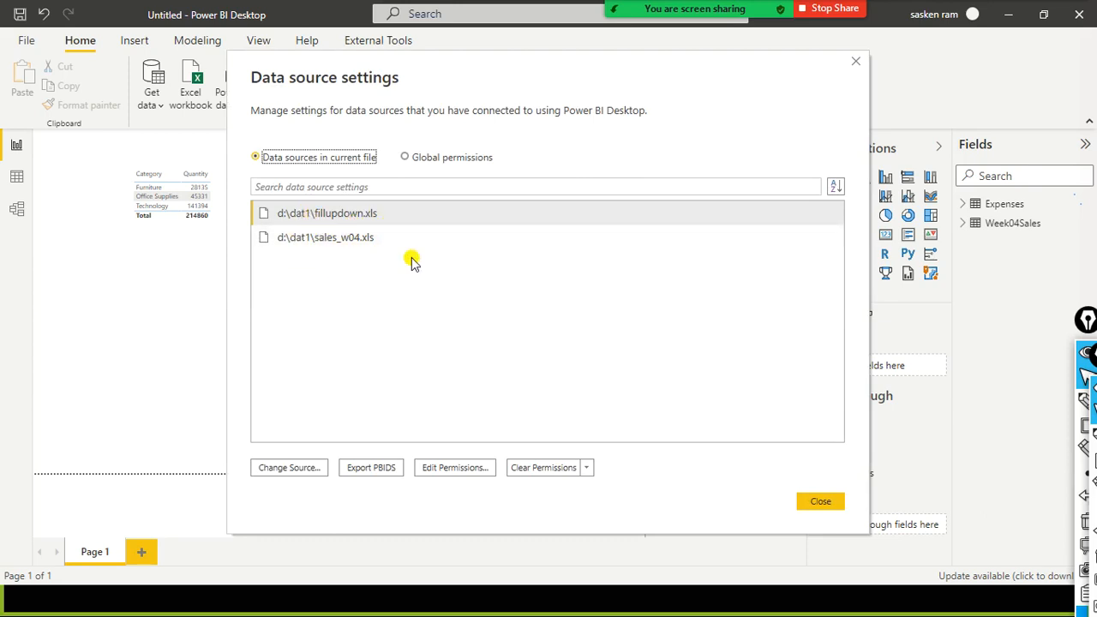
pyautogui.click(819, 500)
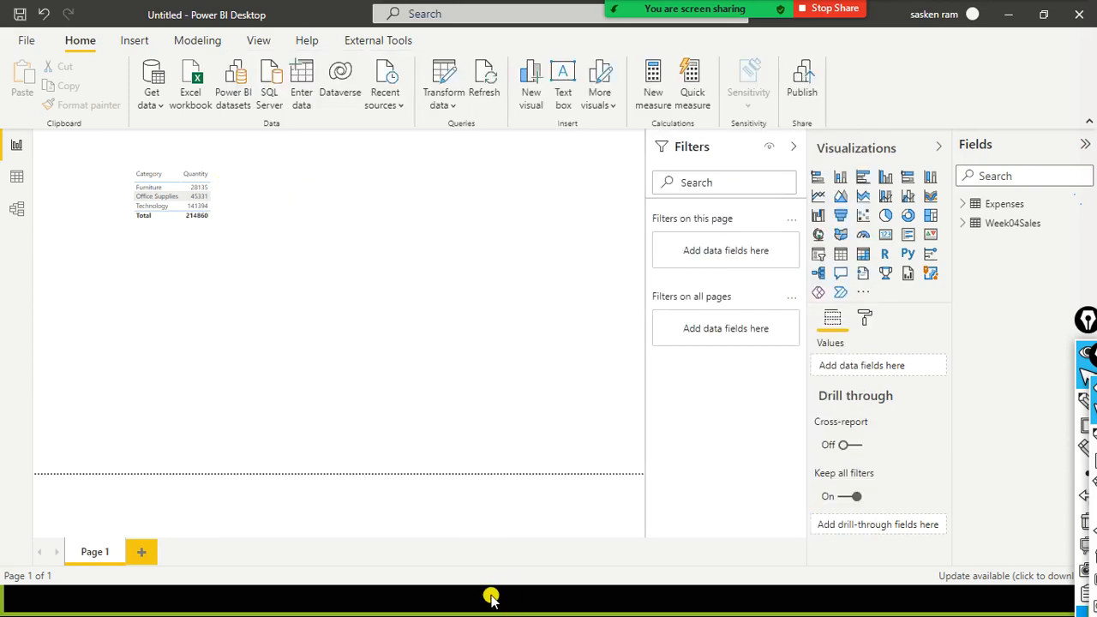
pyautogui.press('super')
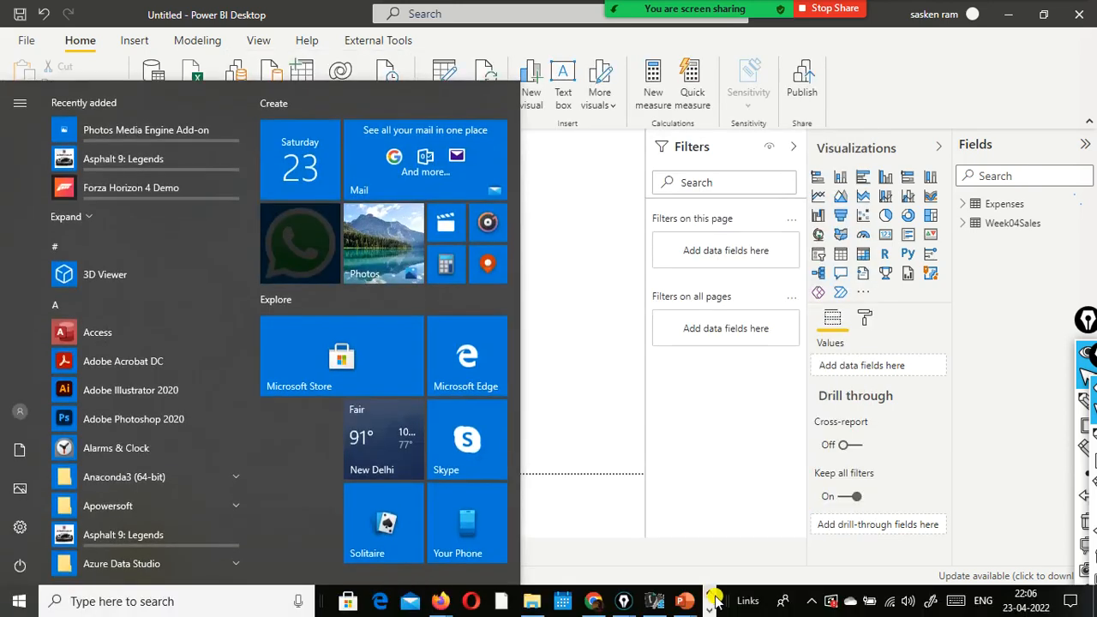
pyautogui.click(526, 604)
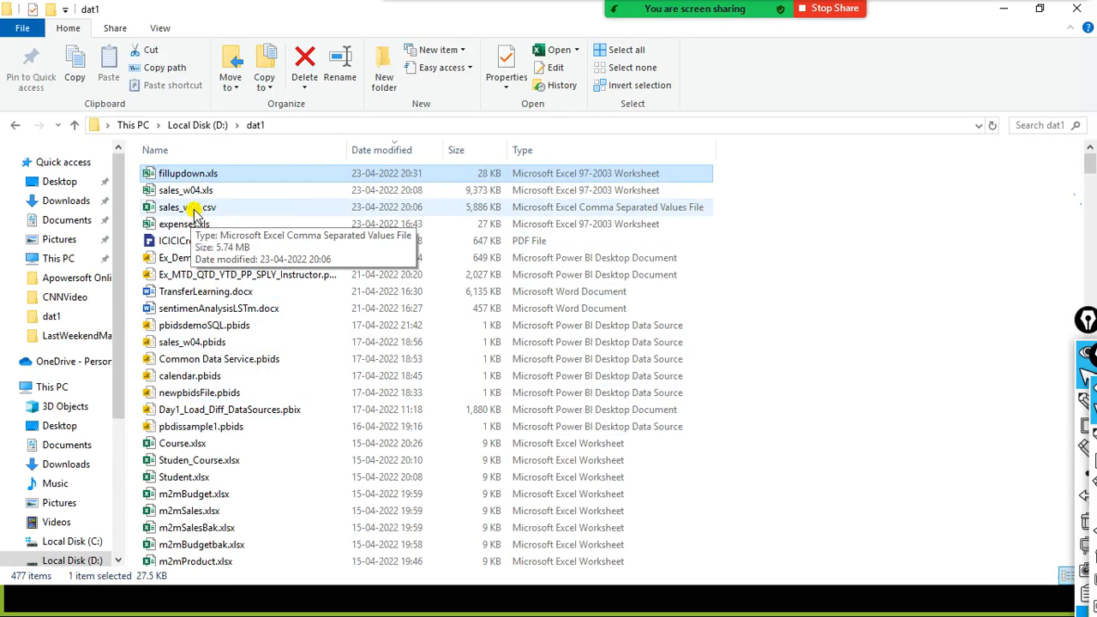
pyautogui.hotkey('alt', 'Tab')
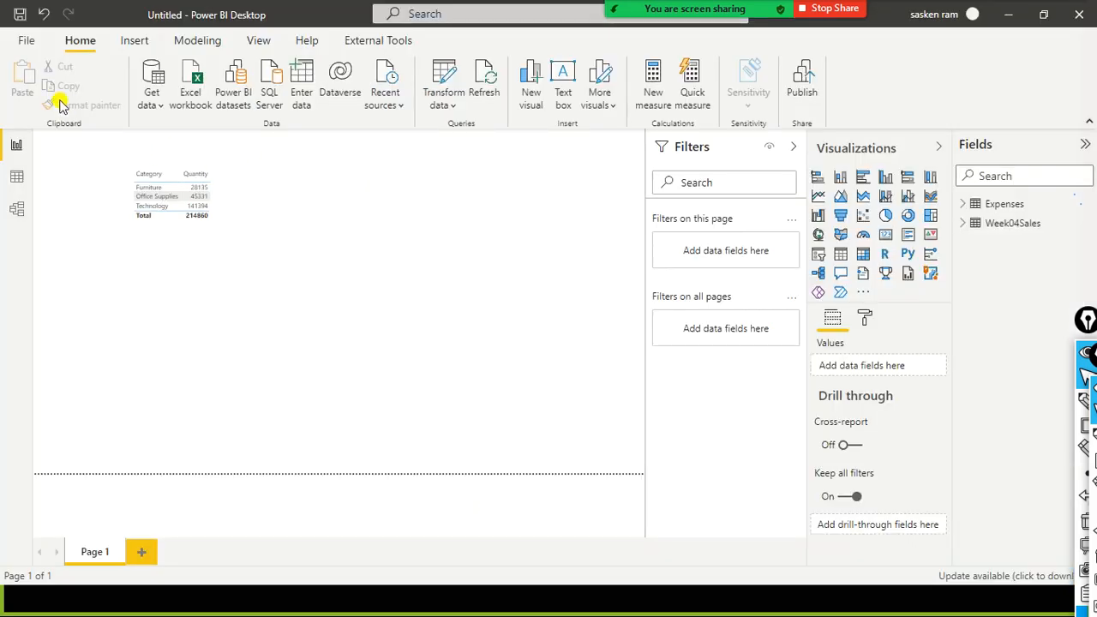
pyautogui.click(155, 104)
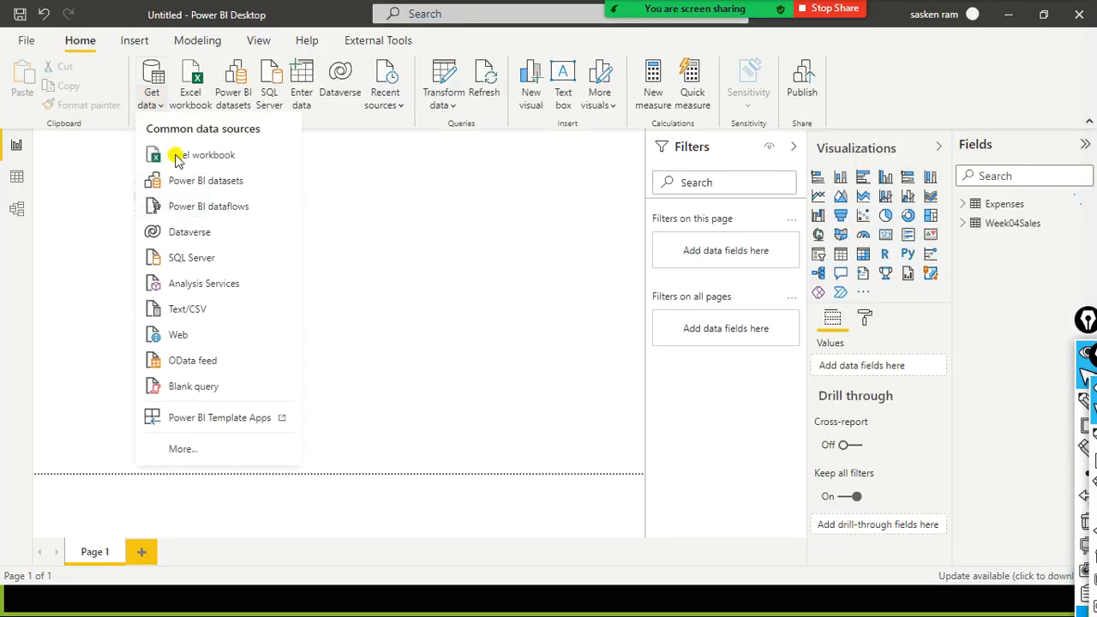
pyautogui.click(178, 163)
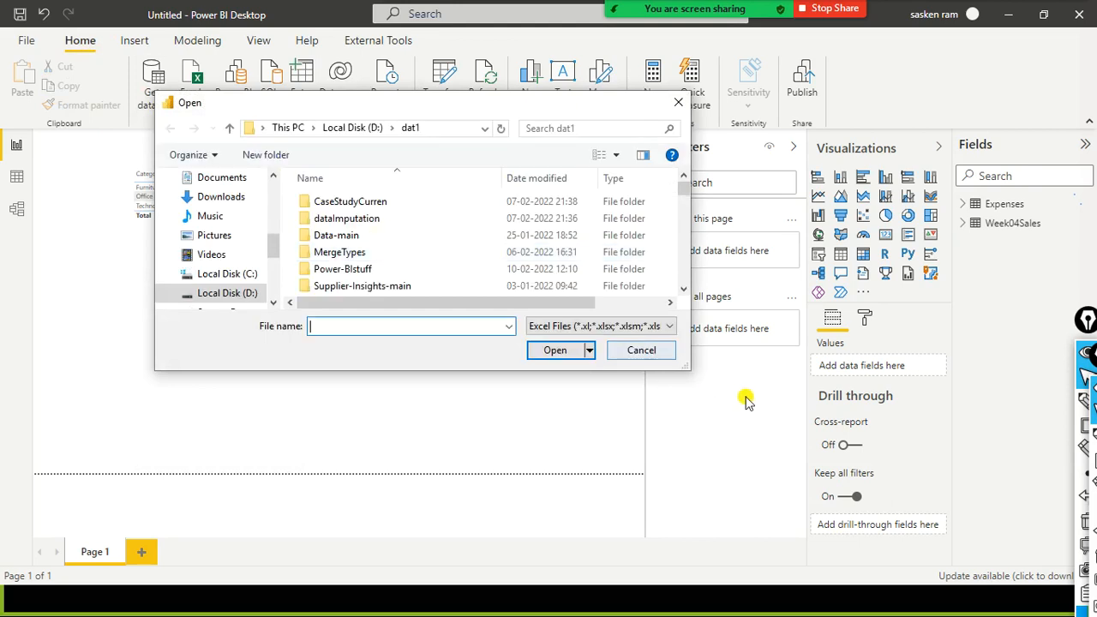
pyautogui.click(639, 349)
# - Load sales_w04.csv from the dat1 folder as a Text/CSV source with the default import settings
pyautogui.click(155, 101)
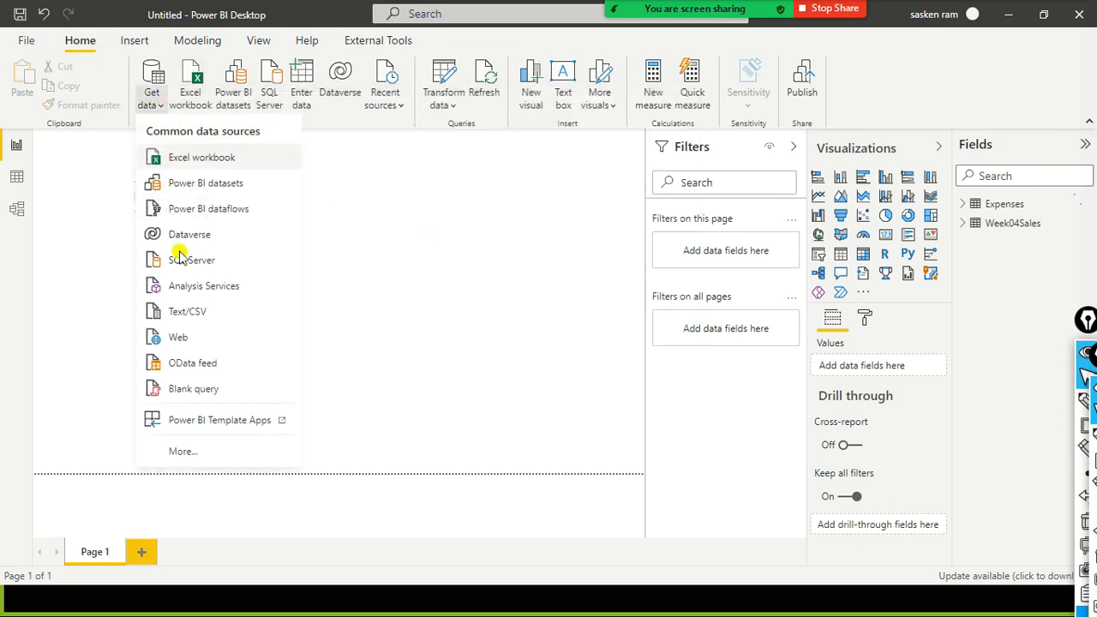
pyautogui.click(203, 315)
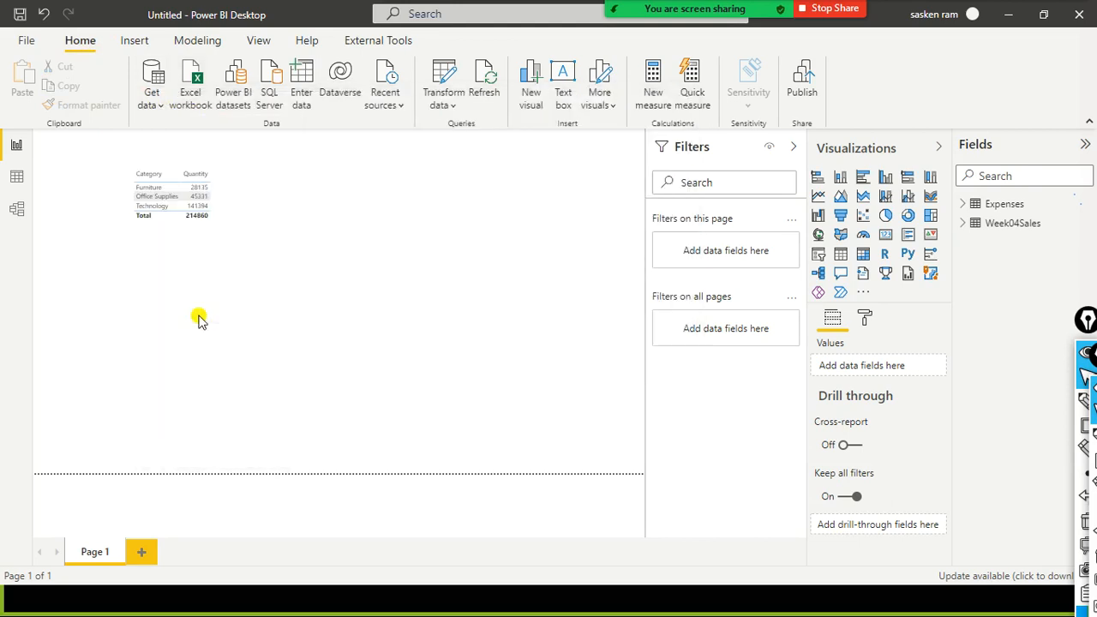
pyautogui.scroll(-2, 379, 285)
pyautogui.scroll(-10, 380, 286)
pyautogui.scroll(-10, 380, 286)
pyautogui.click(379, 286)
pyautogui.press('s')
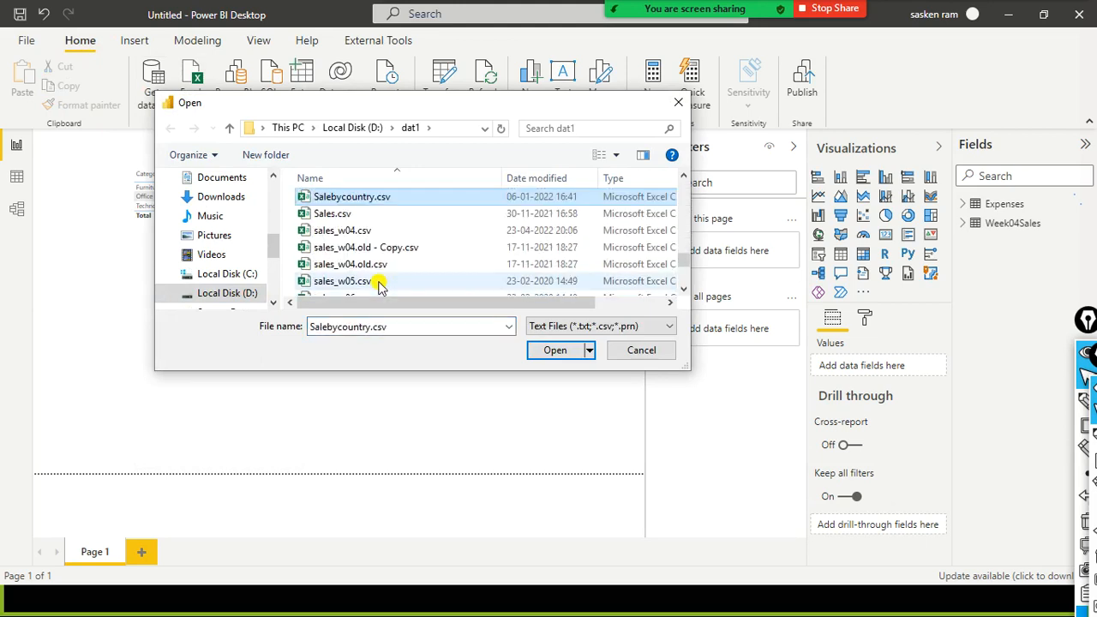
pyautogui.doubleClick(373, 231)
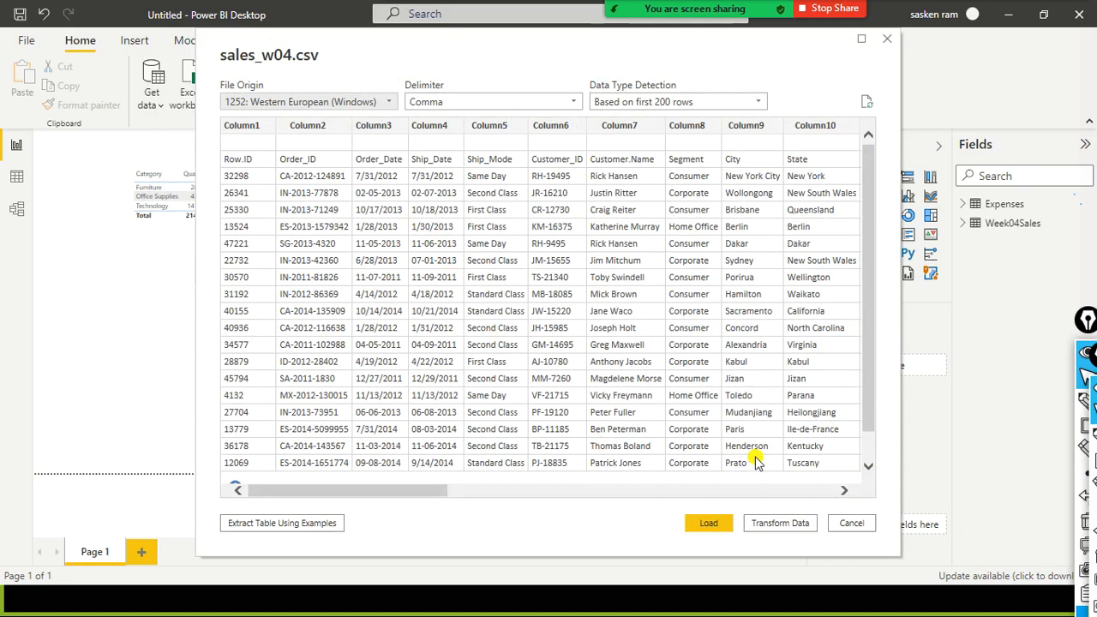
pyautogui.click(709, 523)
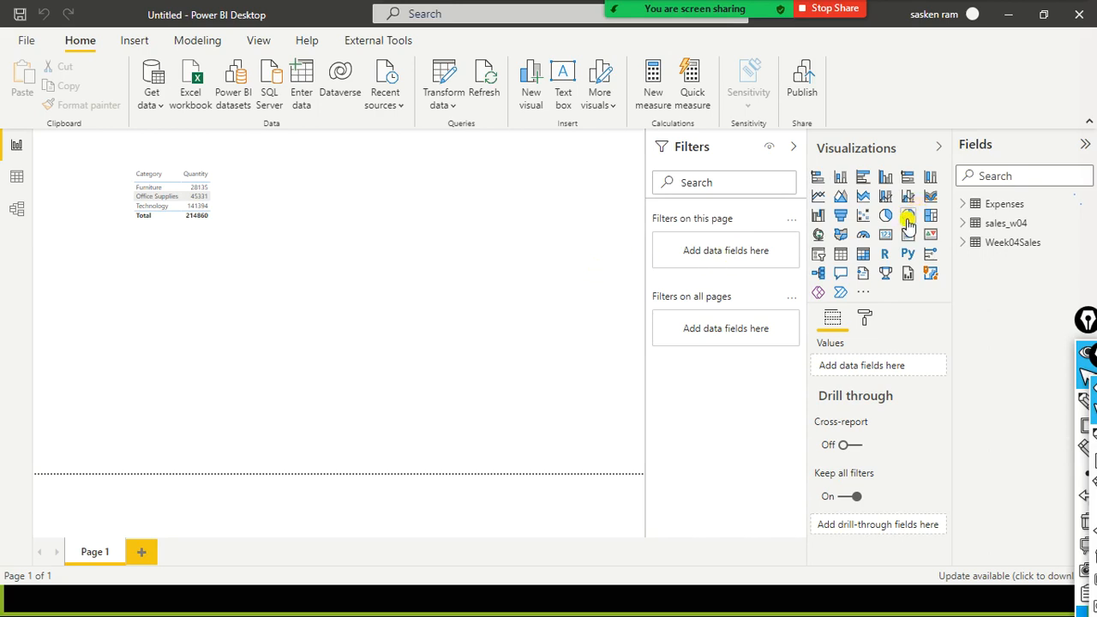
# - Check the column names of the loaded sales_w04 table and open its query in Power Query Editor
pyautogui.click(964, 225)
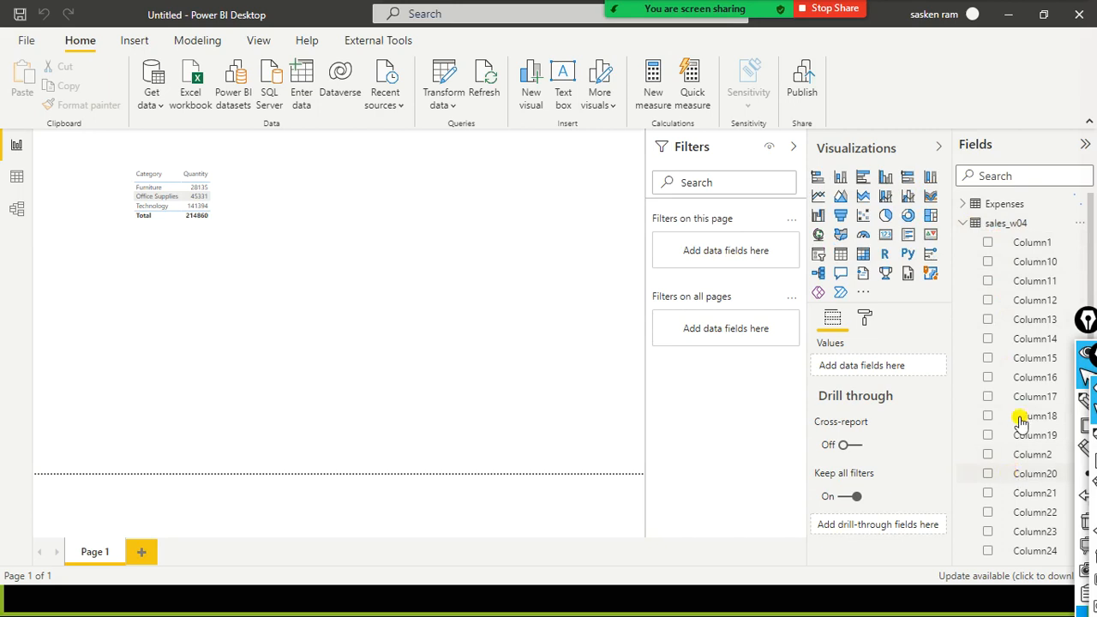
pyautogui.scroll(-2, 1029, 377)
pyautogui.scroll(3, 1032, 358)
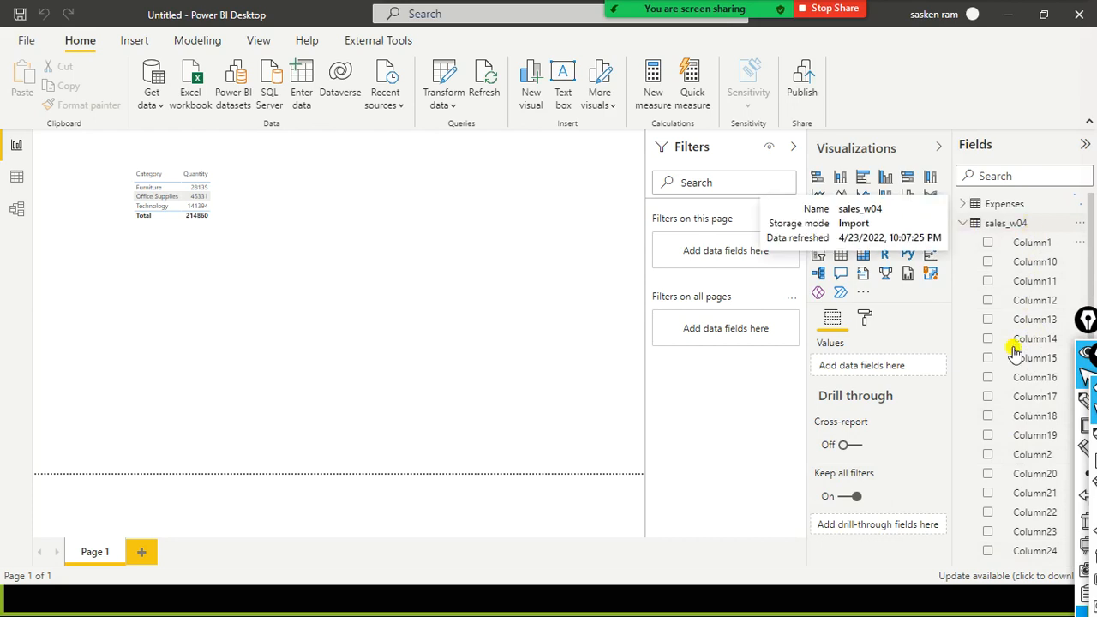
pyautogui.click(441, 104)
pyautogui.click(467, 137)
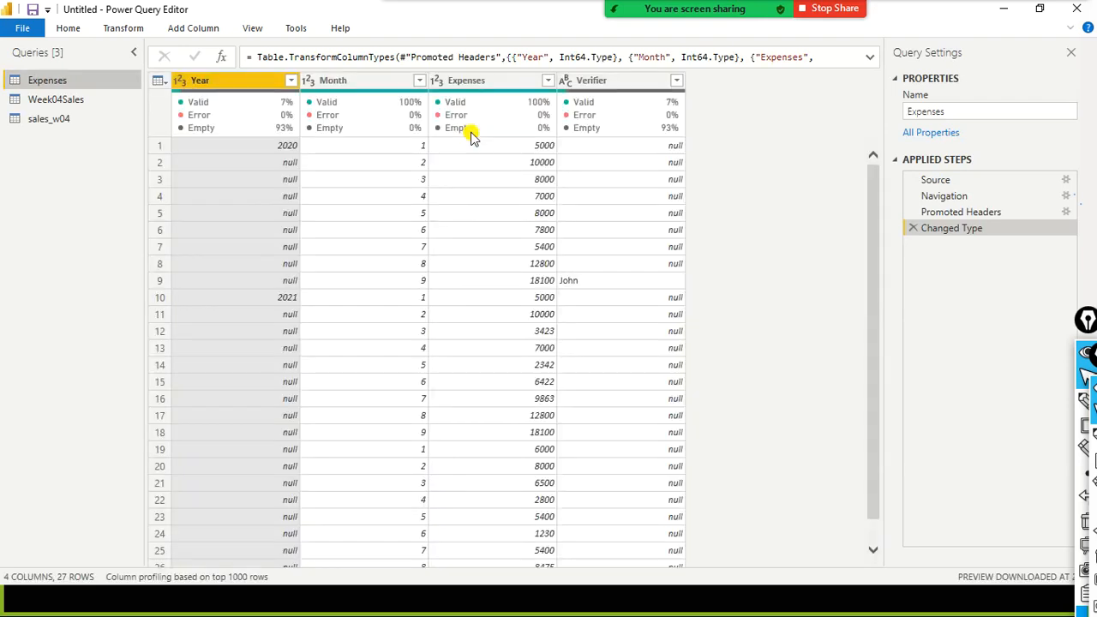
pyautogui.click(51, 123)
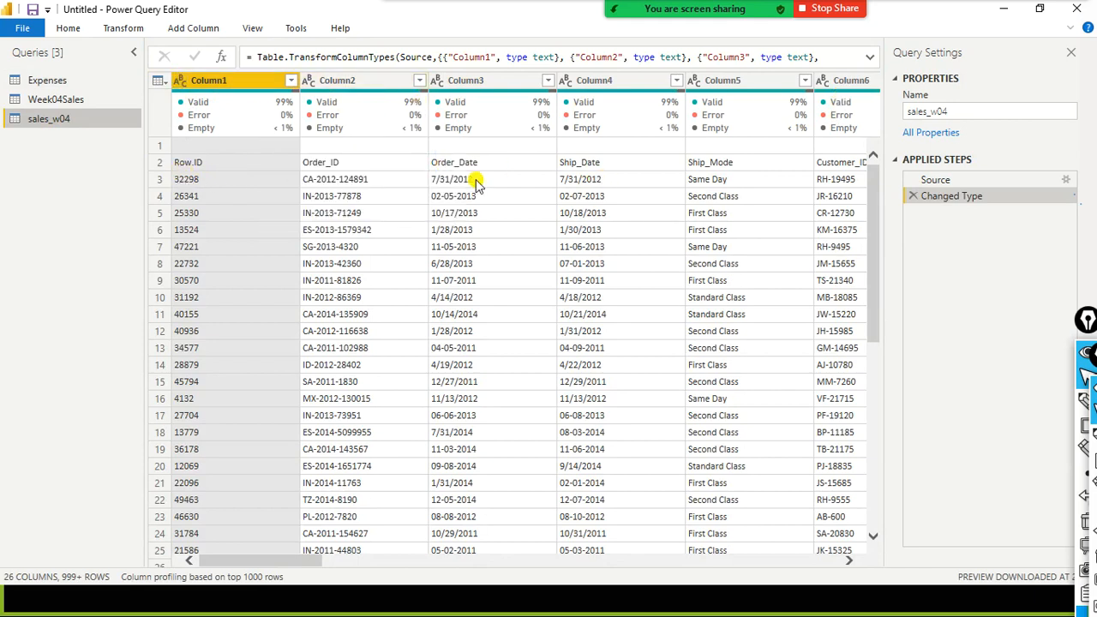
# - Promote the first row of sales_w04 to headers twice, so the Row.ID and Order_ID row supplies the column names
pyautogui.click(121, 28)
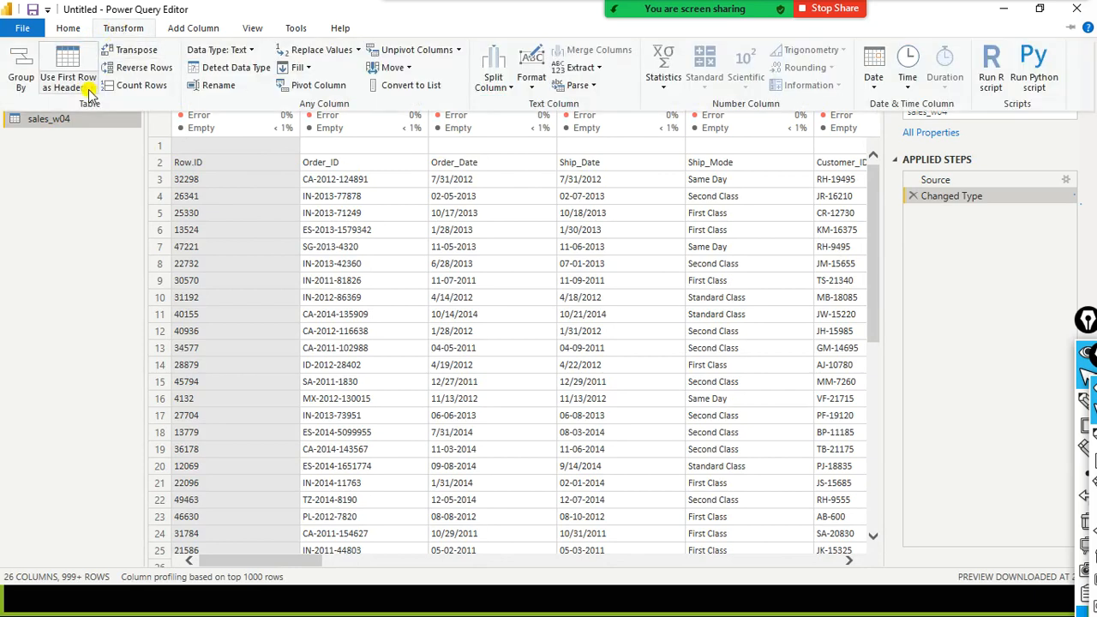
pyautogui.click(90, 95)
pyautogui.click(92, 114)
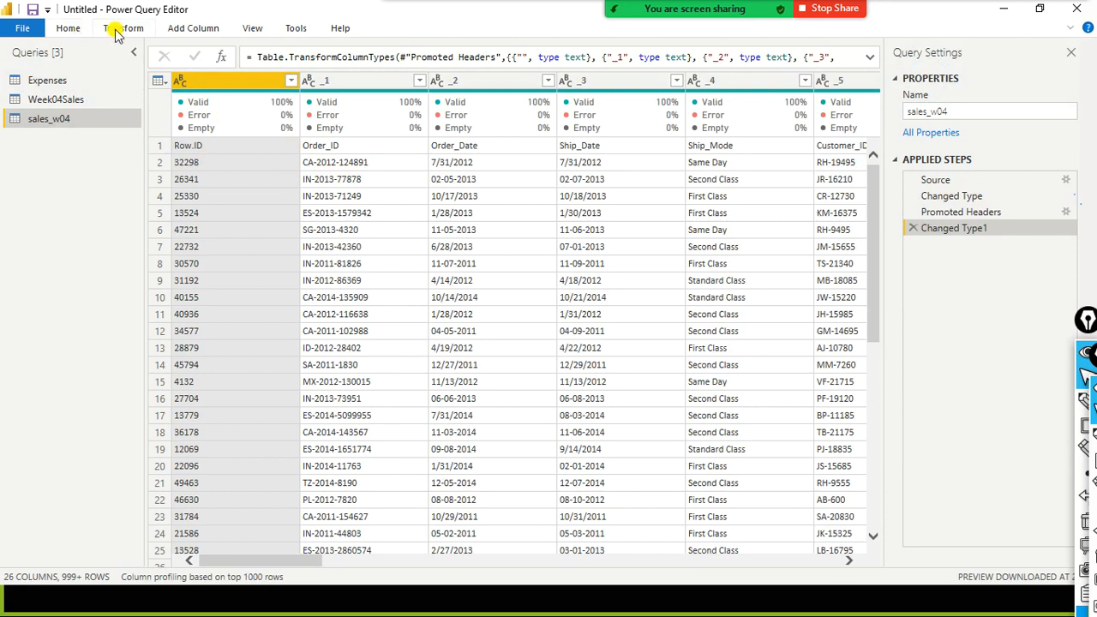
pyautogui.click(120, 28)
pyautogui.click(85, 87)
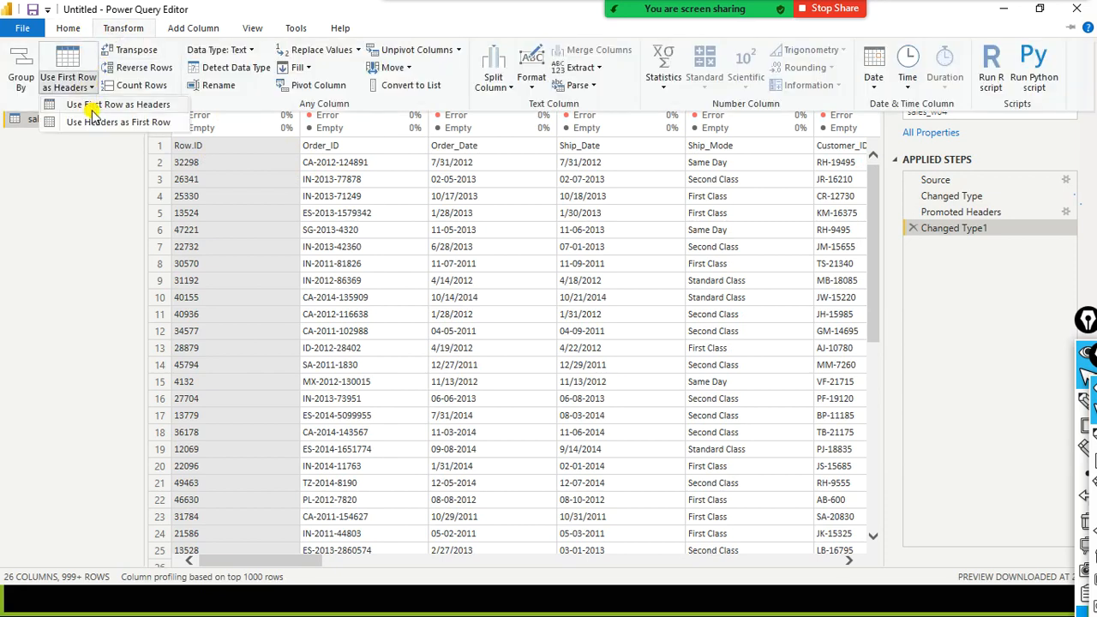
pyautogui.click(92, 106)
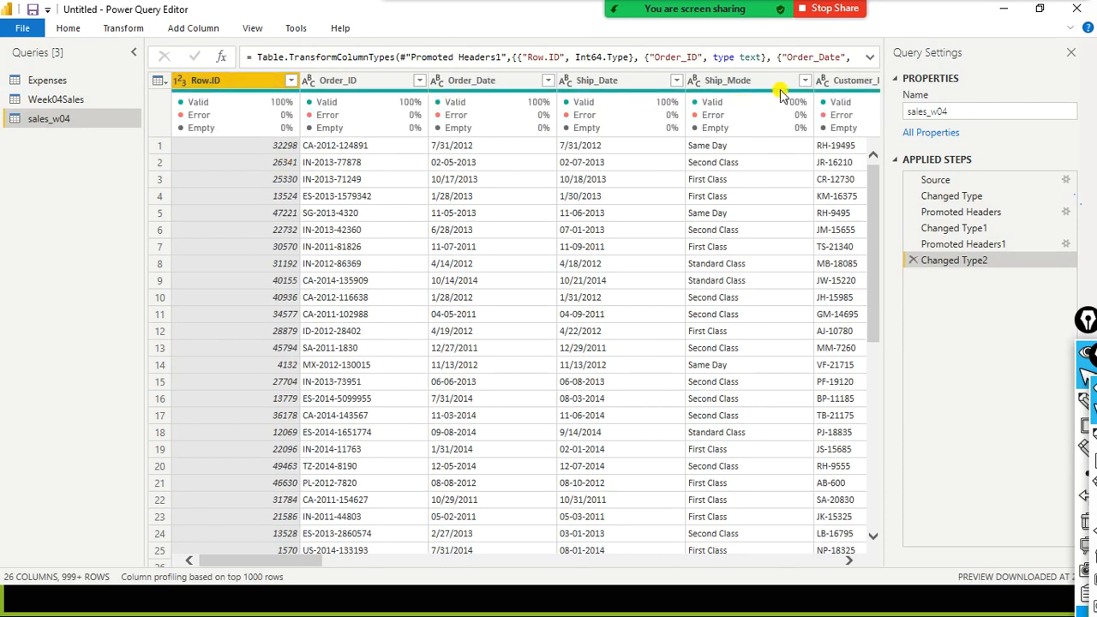
# - Examine the table and column transformations available for sales_w04, including the choice between promoting and demoting headers, without applying any
pyautogui.moveTo(844, 99)
pyautogui.click(102, 27)
pyautogui.click(89, 88)
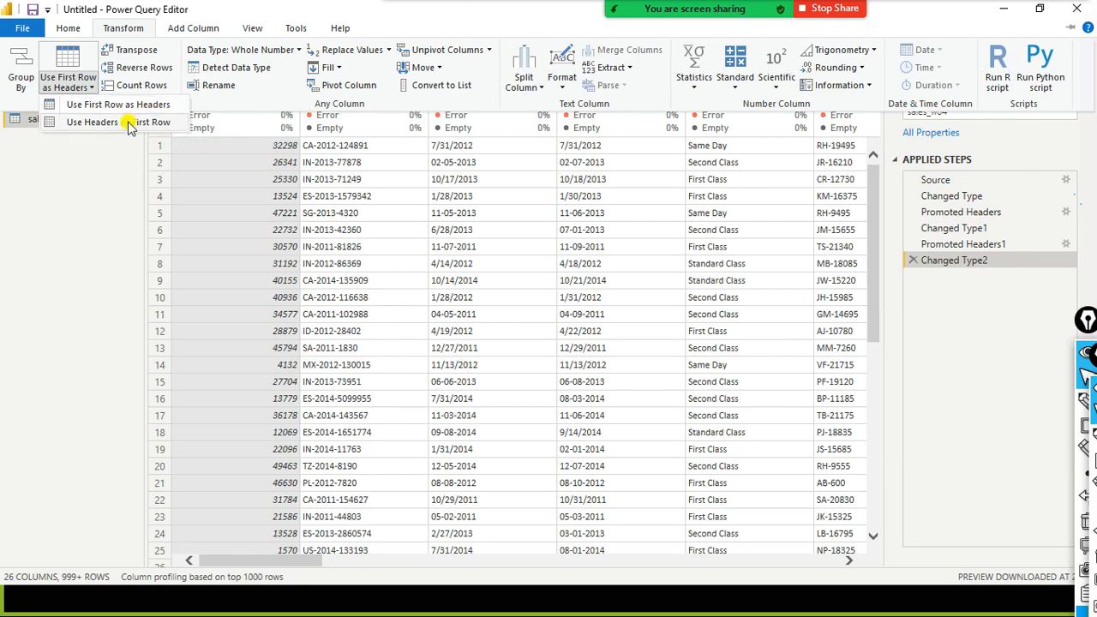
pyautogui.click(456, 10)
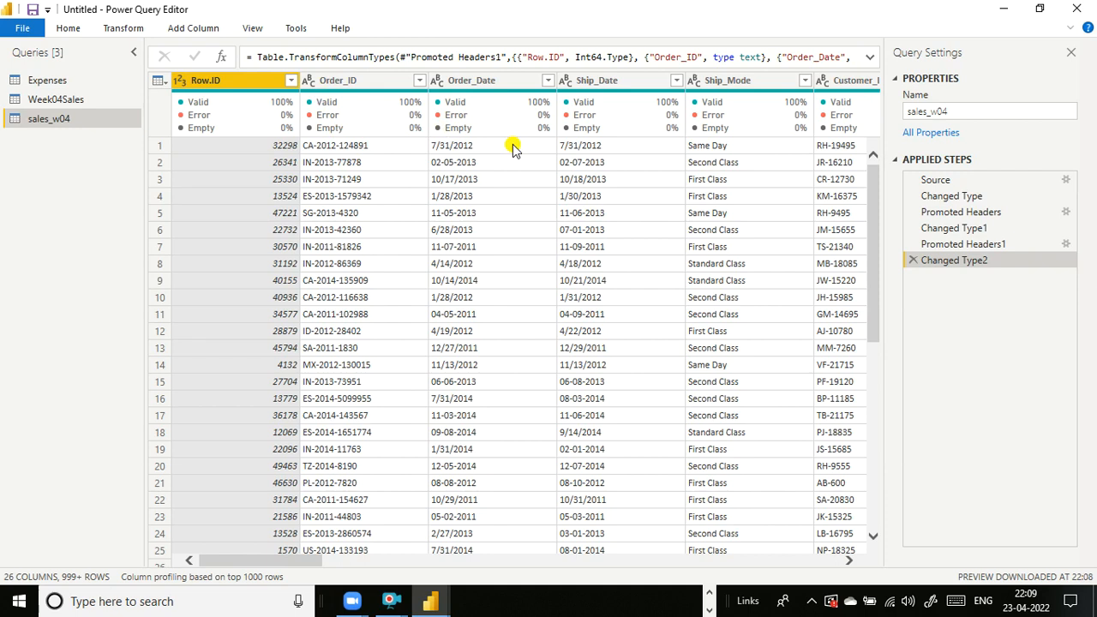
pyautogui.click(104, 28)
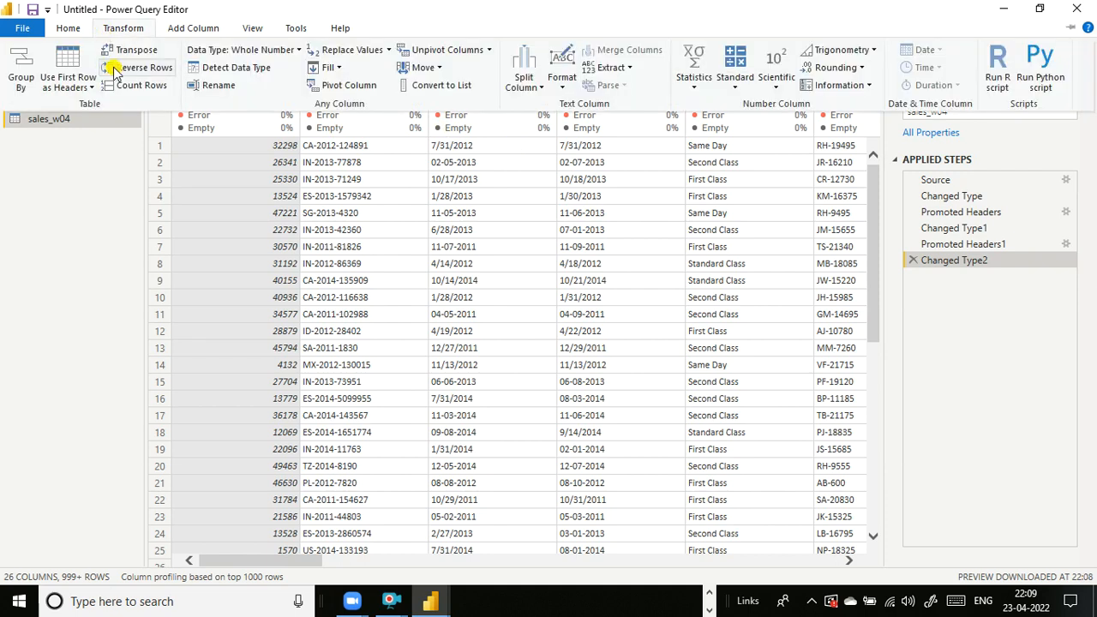
pyautogui.click(474, 16)
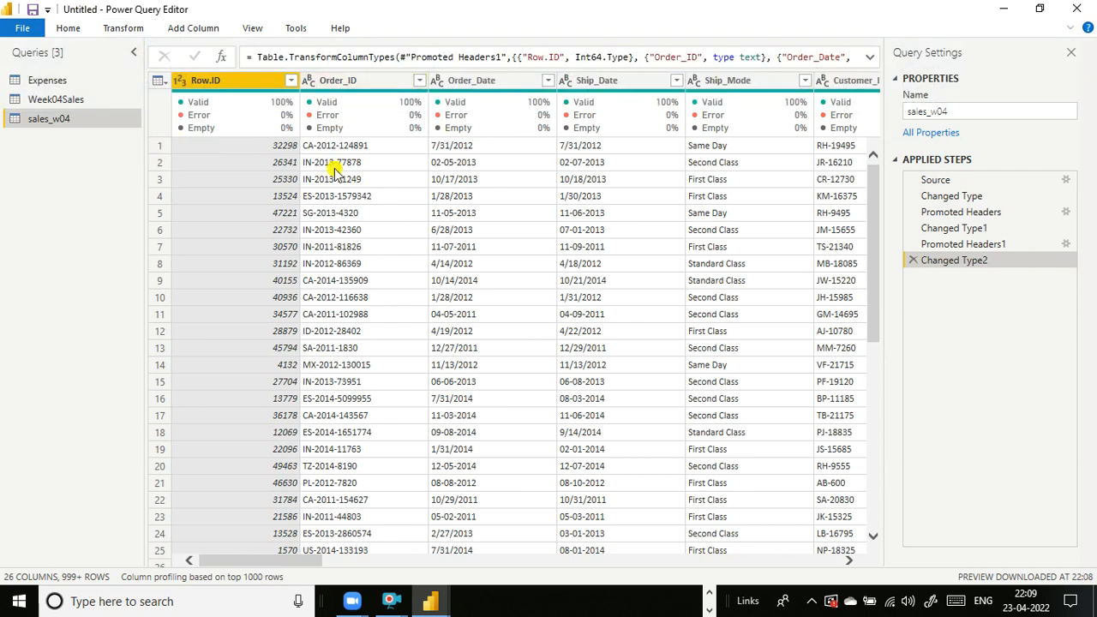
pyautogui.click(1, 163)
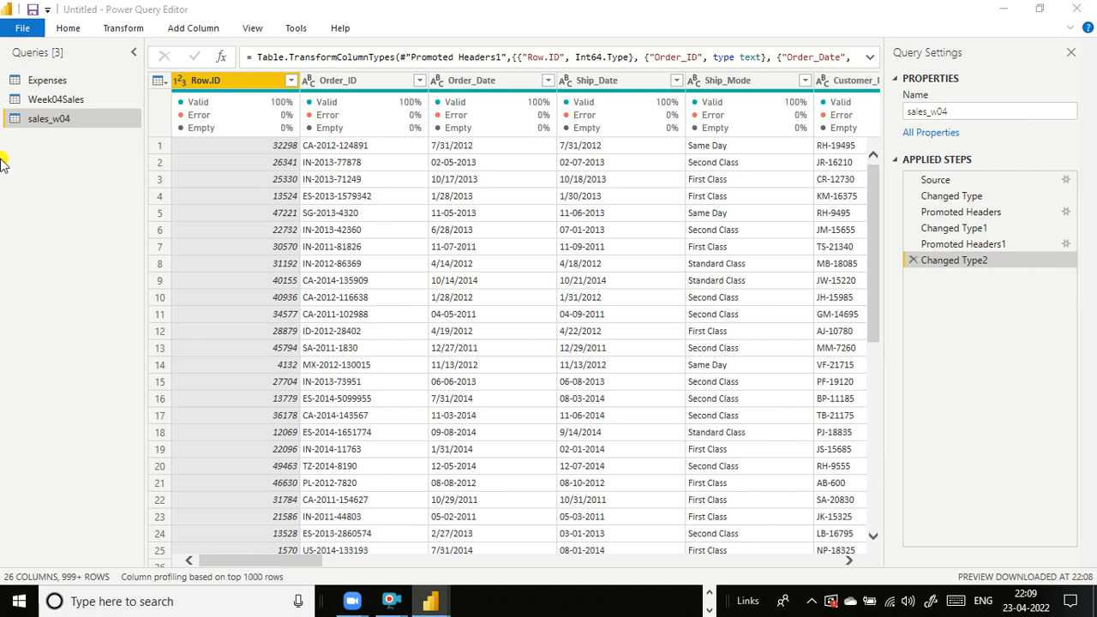
pyautogui.click(90, 167)
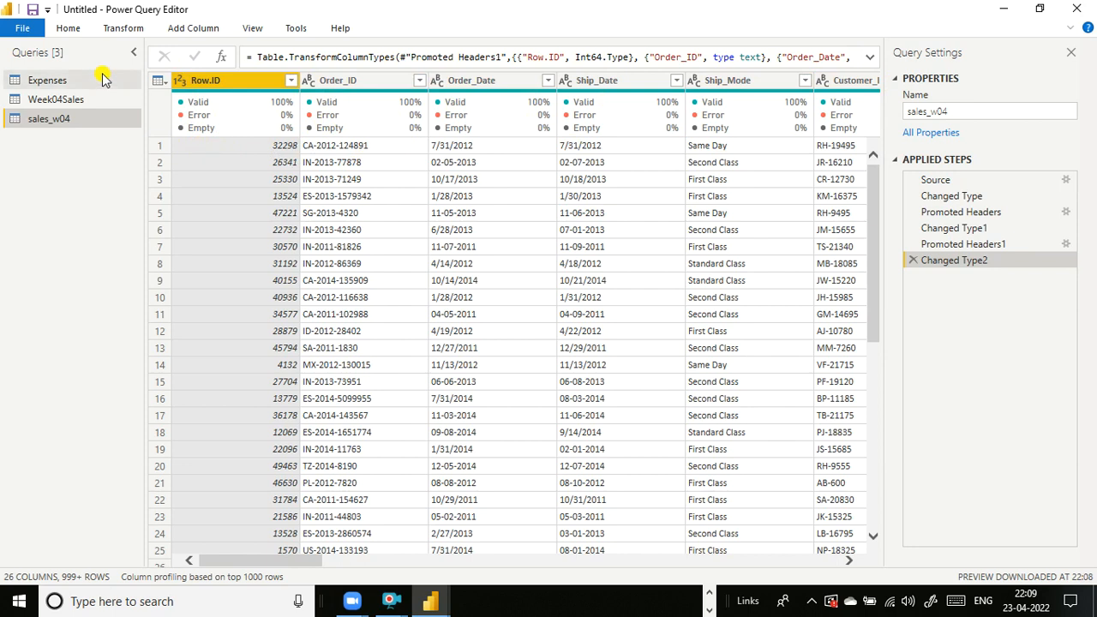
pyautogui.click(135, 28)
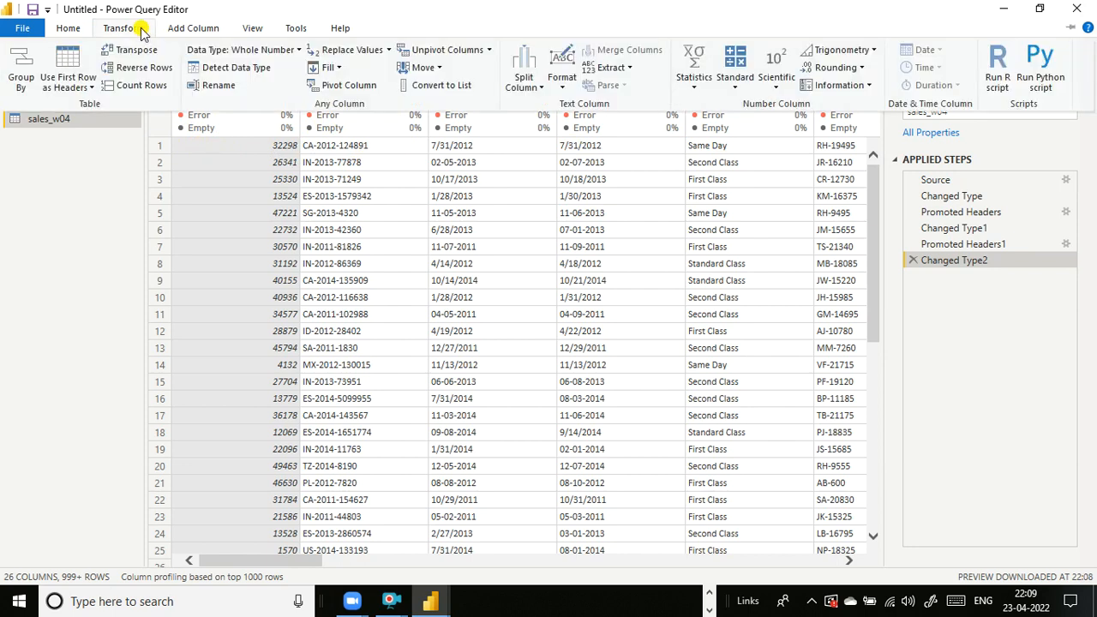
pyautogui.click(225, 152)
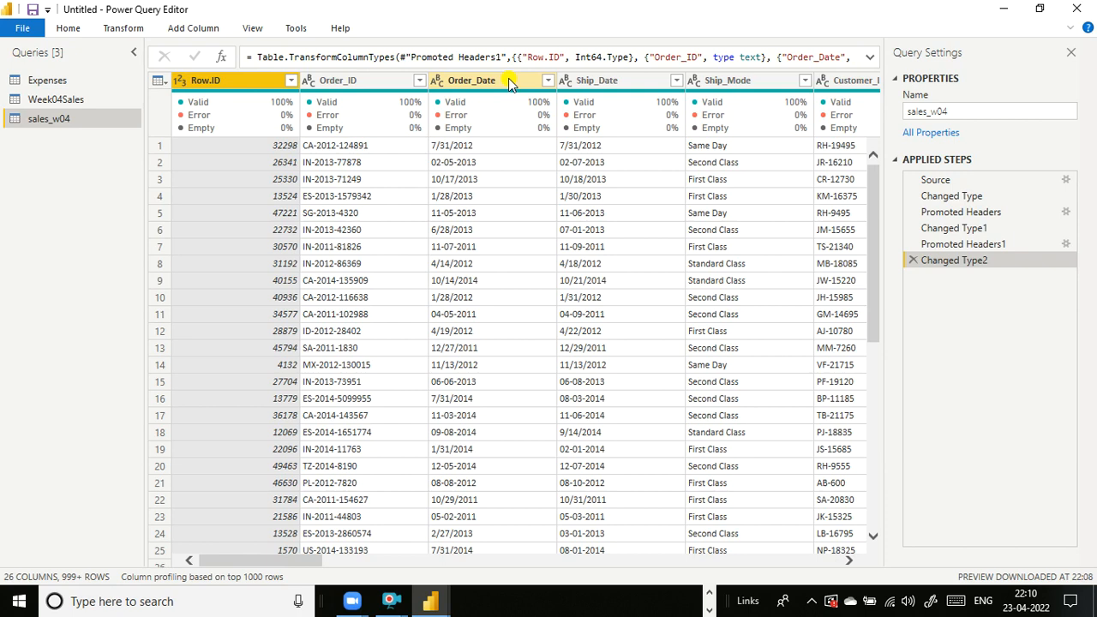
# - Remove the Row.ID column from the sales_w04 query
pyautogui.rightClick(210, 82)
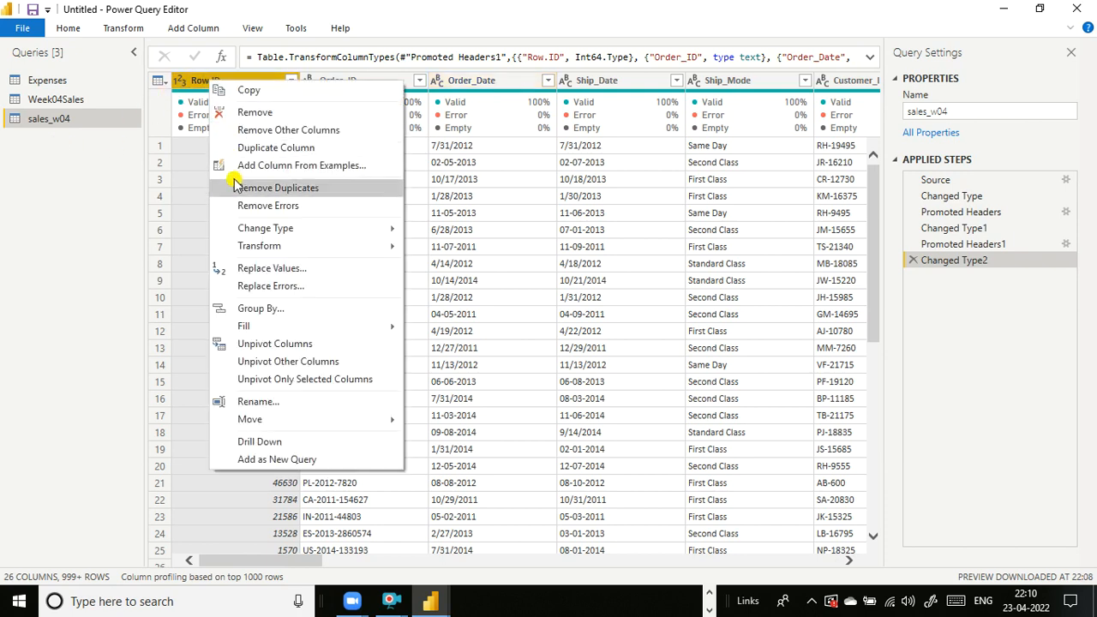
pyautogui.click(311, 115)
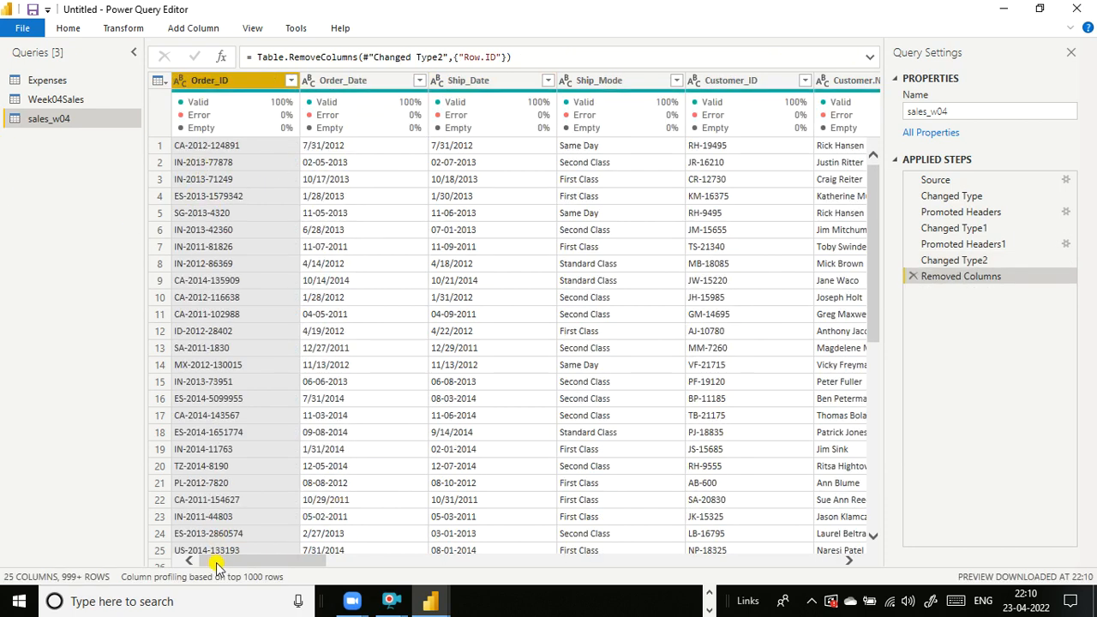
pyautogui.moveTo(217, 566); pyautogui.dragTo(137, 509)
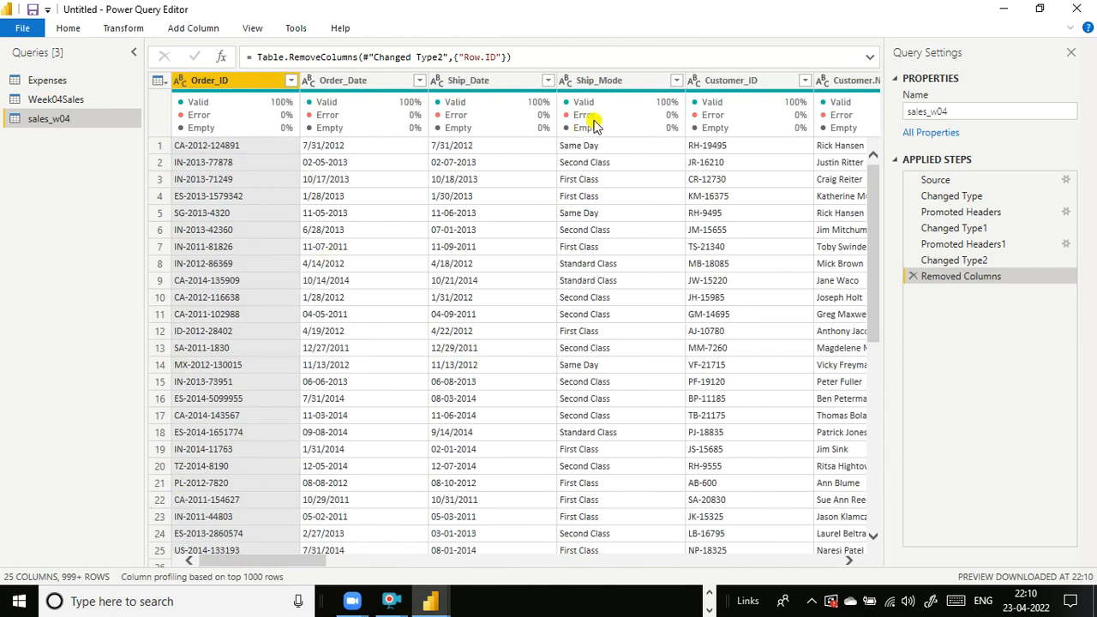
# - Try keeping only the Order_Date, Order_ID, Ship_Date and Ship_Mode columns by removing all others, and delete that applied step
pyautogui.click(634, 89)
pyautogui.click(360, 83)
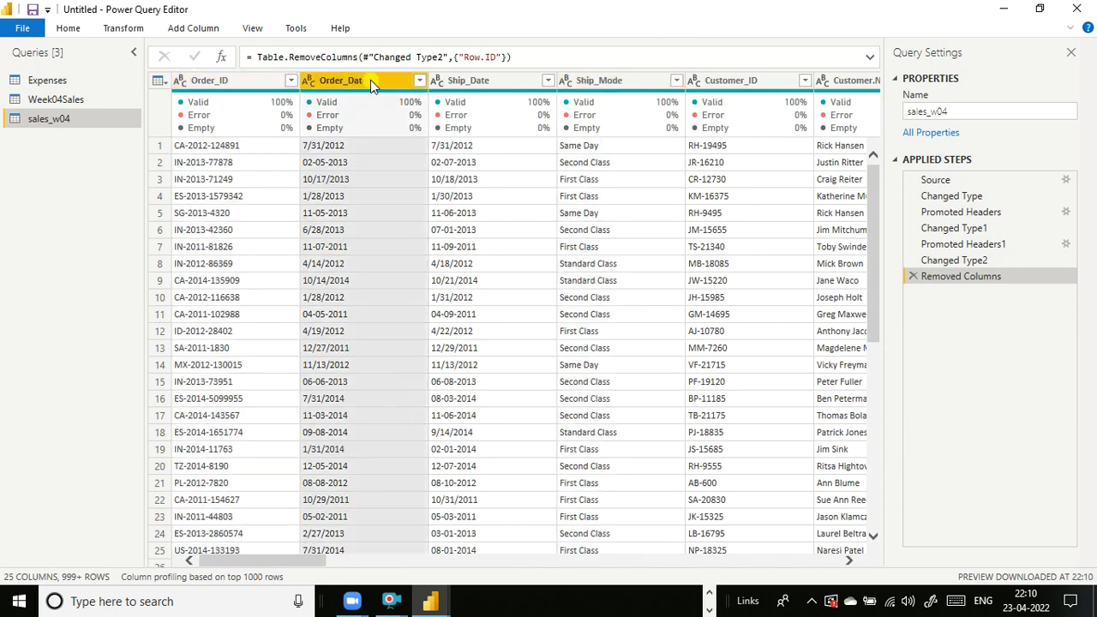
pyautogui.keyDown('ctrl'); pyautogui.click(206, 83); pyautogui.keyUp('ctrl')
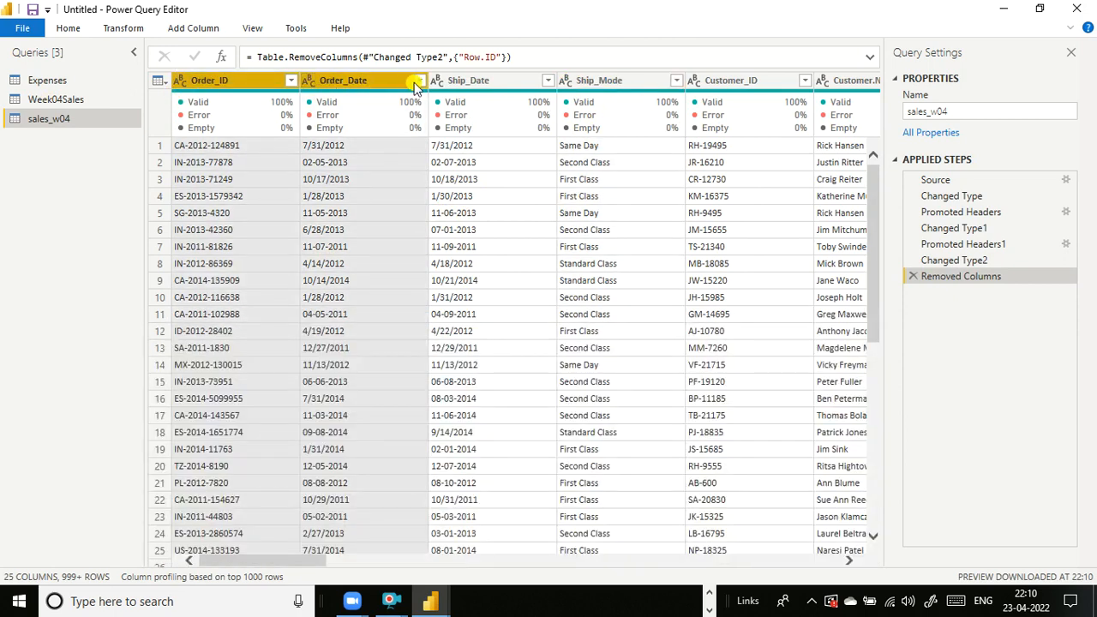
pyautogui.keyDown('ctrl'); pyautogui.click(476, 85); pyautogui.keyUp('ctrl')
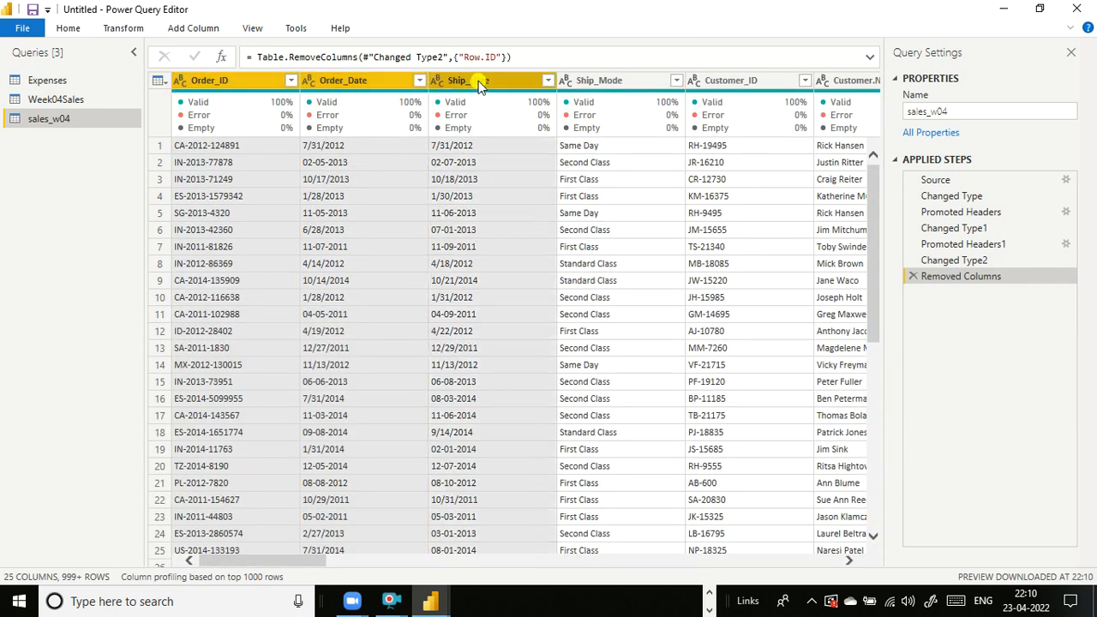
pyautogui.keyDown('ctrl'); pyautogui.click(605, 79); pyautogui.keyUp('ctrl')
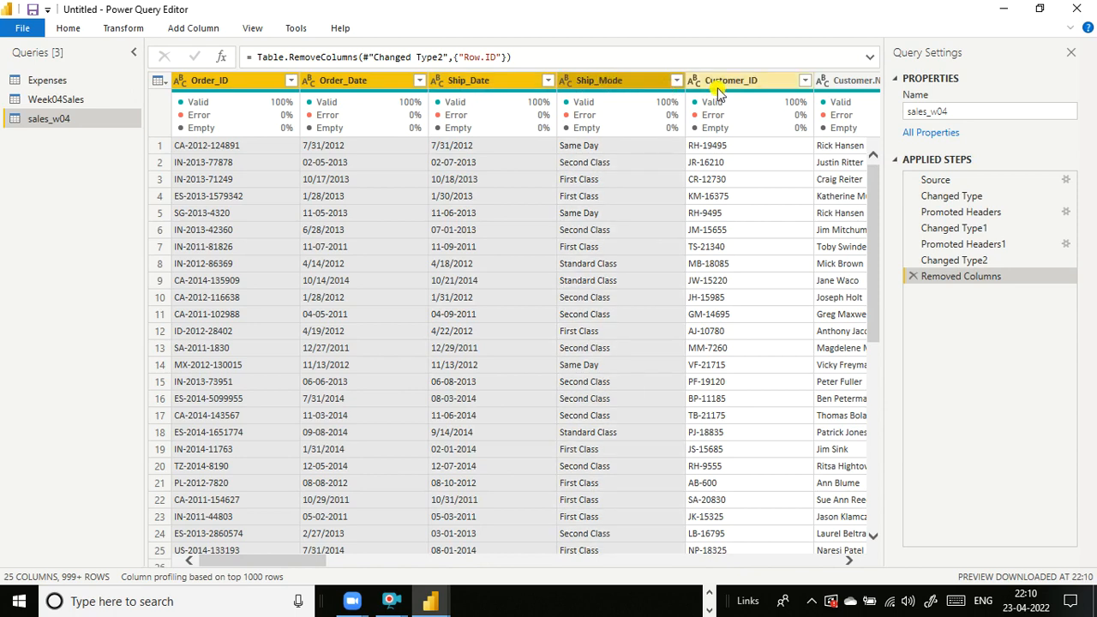
pyautogui.rightClick(602, 89)
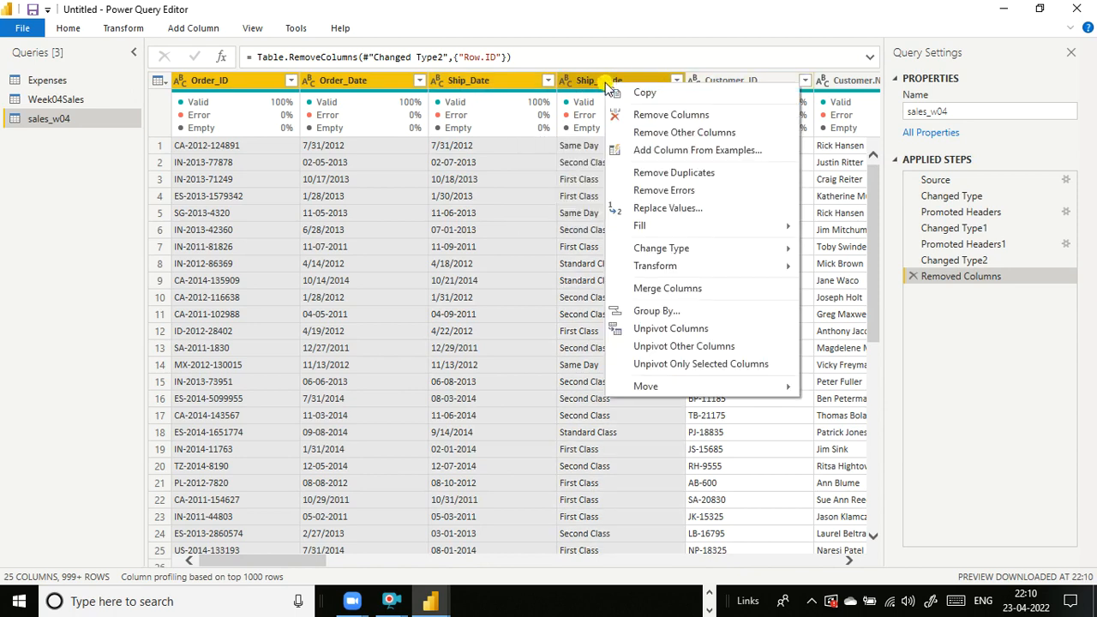
pyautogui.click(660, 132)
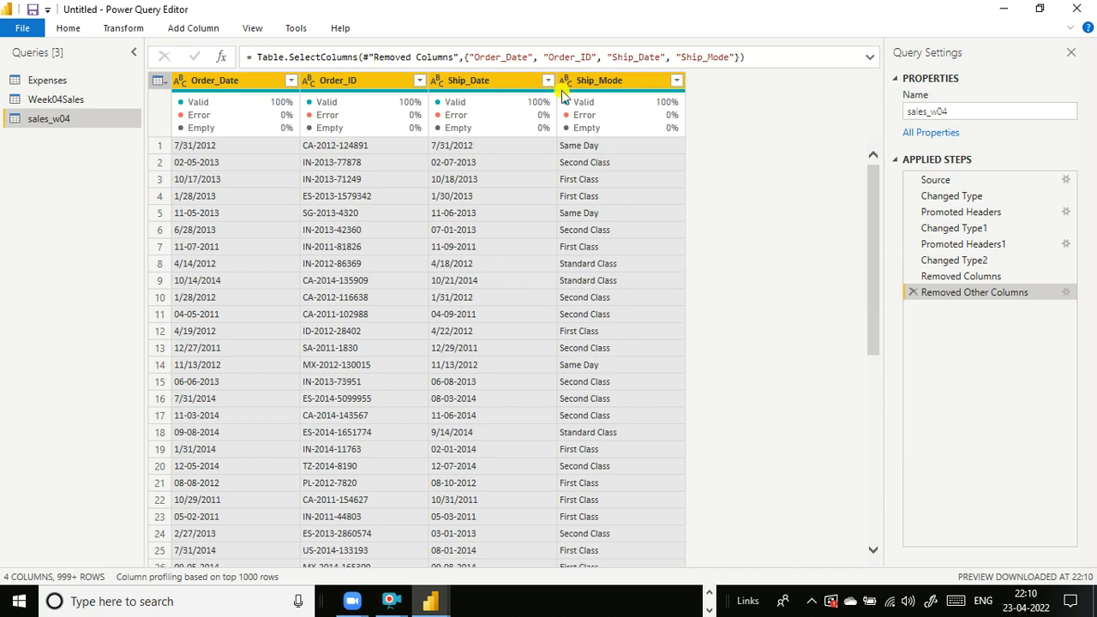
pyautogui.click(911, 294)
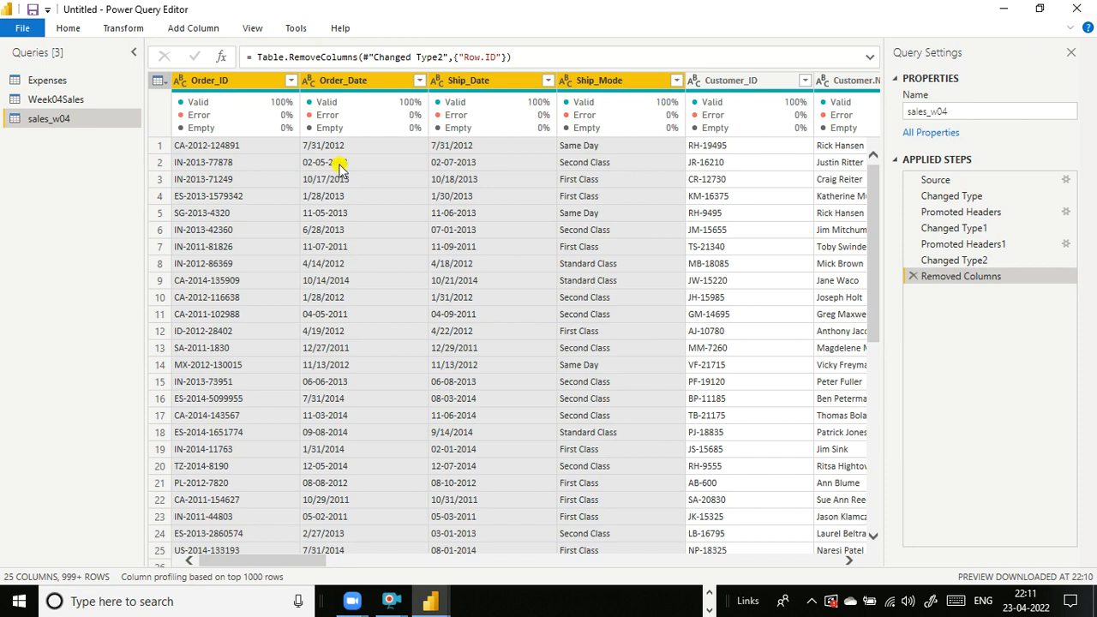
# - Try changing the Order_Date column's data type to Date, check its rows for errors, and delete that applied step
pyautogui.click(311, 81)
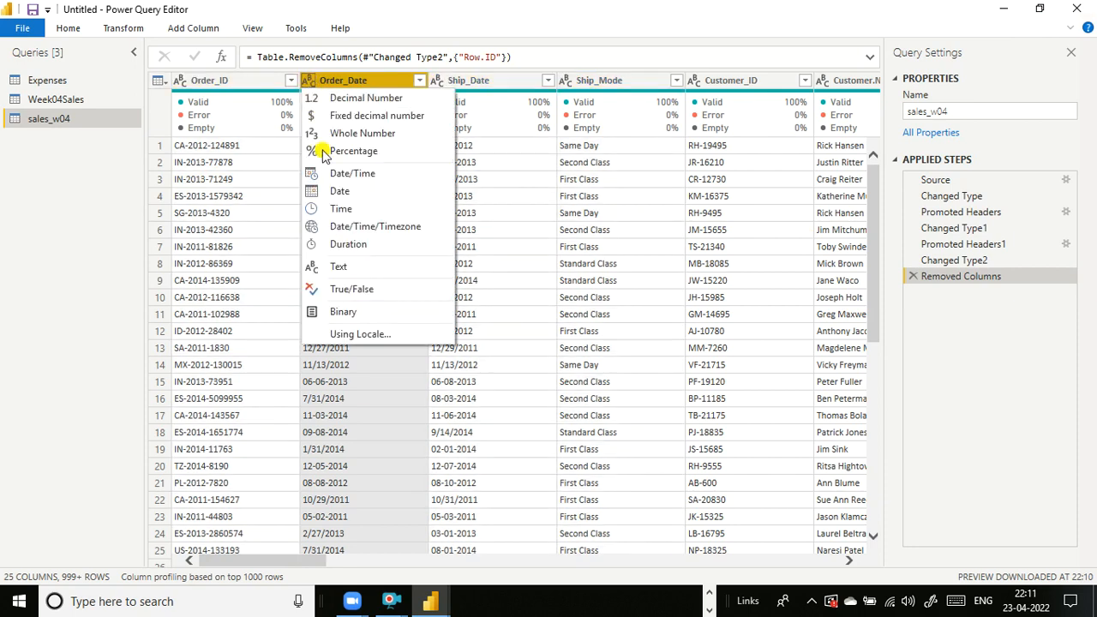
pyautogui.click(308, 82)
pyautogui.click(307, 81)
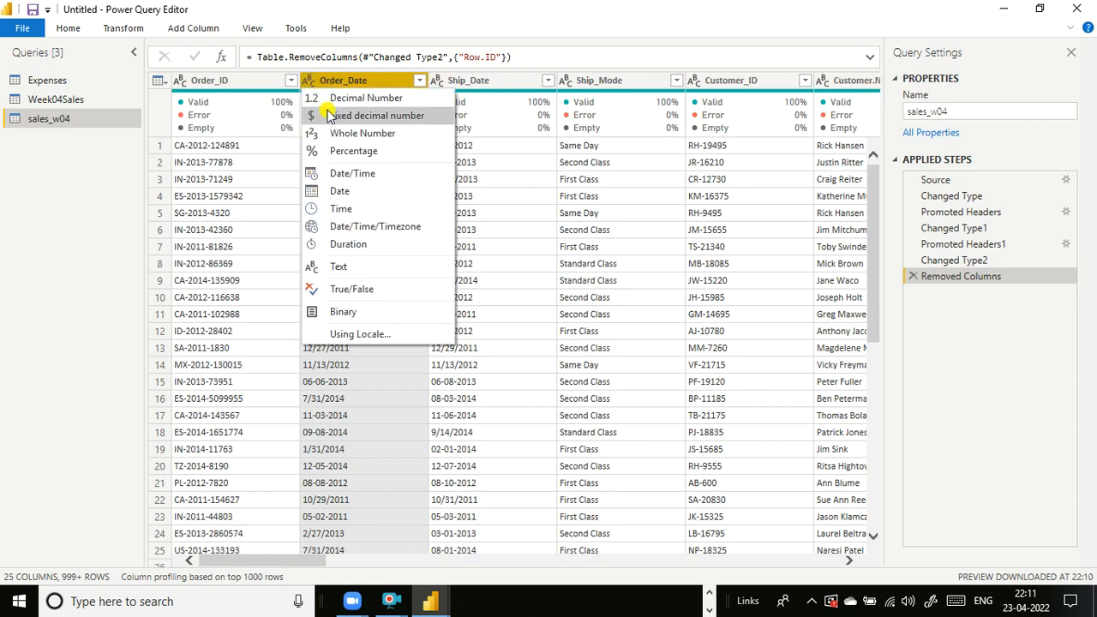
pyautogui.click(349, 186)
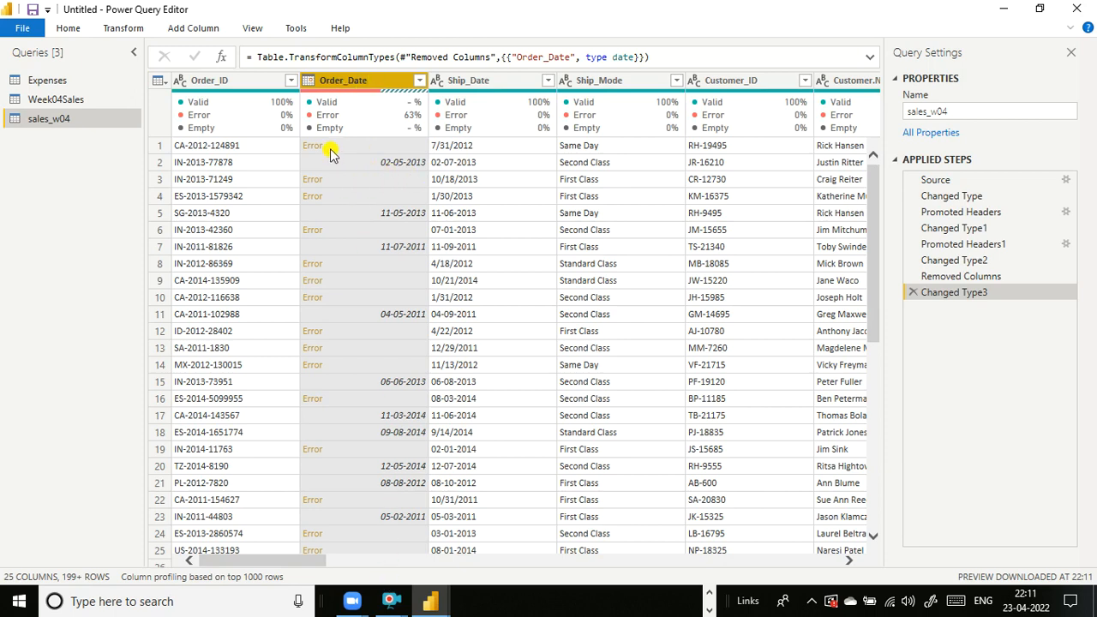
pyautogui.scroll(-4, 323, 160)
pyautogui.scroll(4, 323, 159)
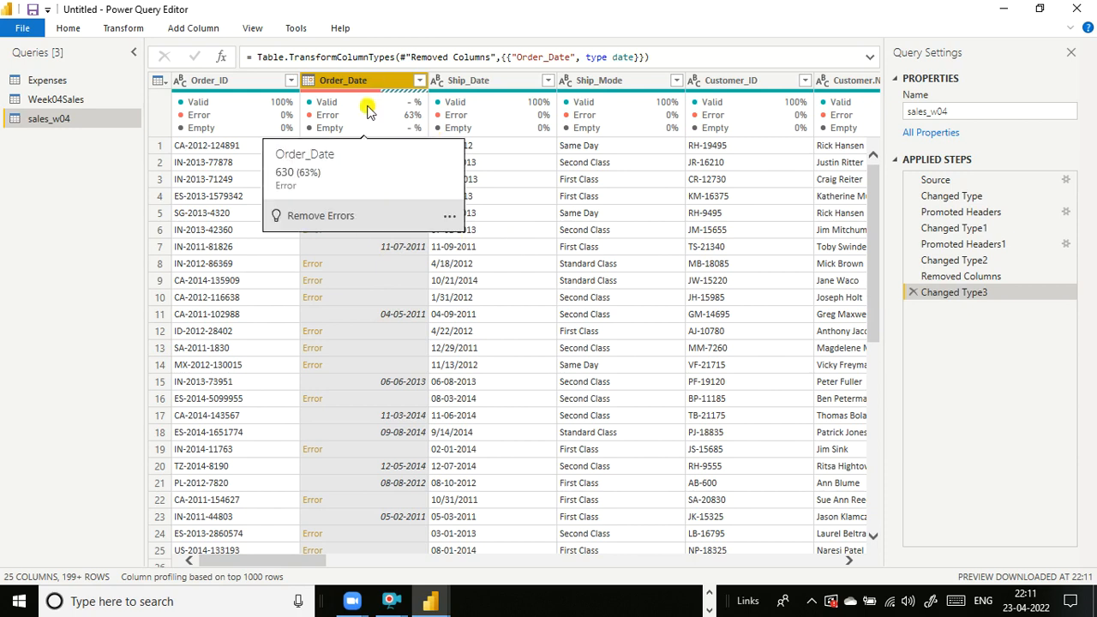
pyautogui.click(913, 293)
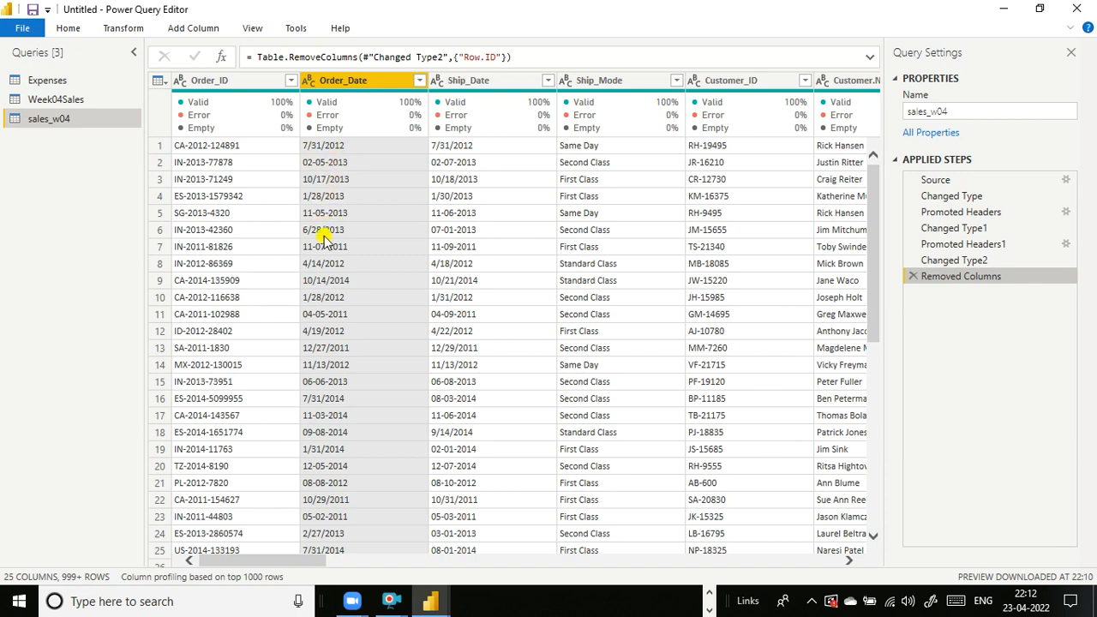
# - Review the date formats in the Order_Date column and open Replace Values for that column
pyautogui.scroll(-8, 326, 277)
pyautogui.scroll(8, 326, 280)
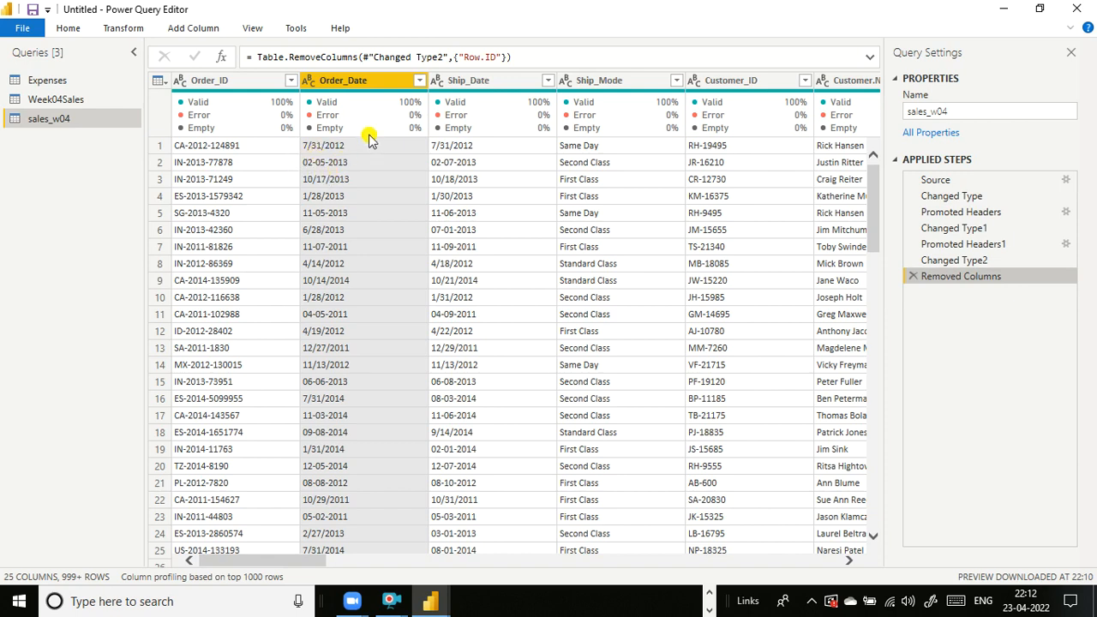
pyautogui.rightClick(335, 79)
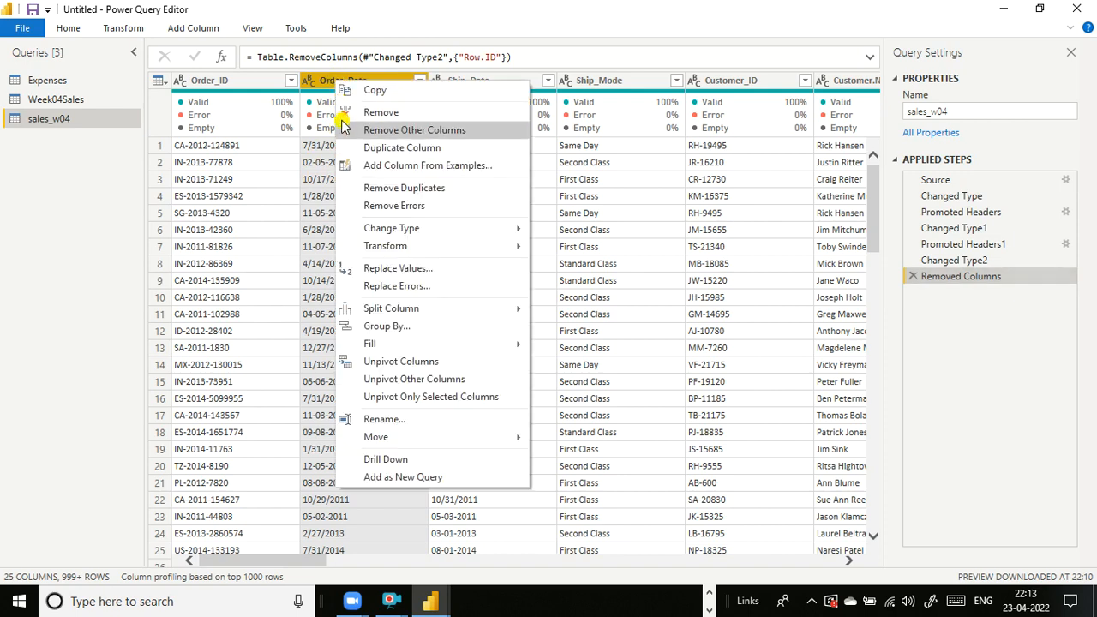
pyautogui.click(551, 23)
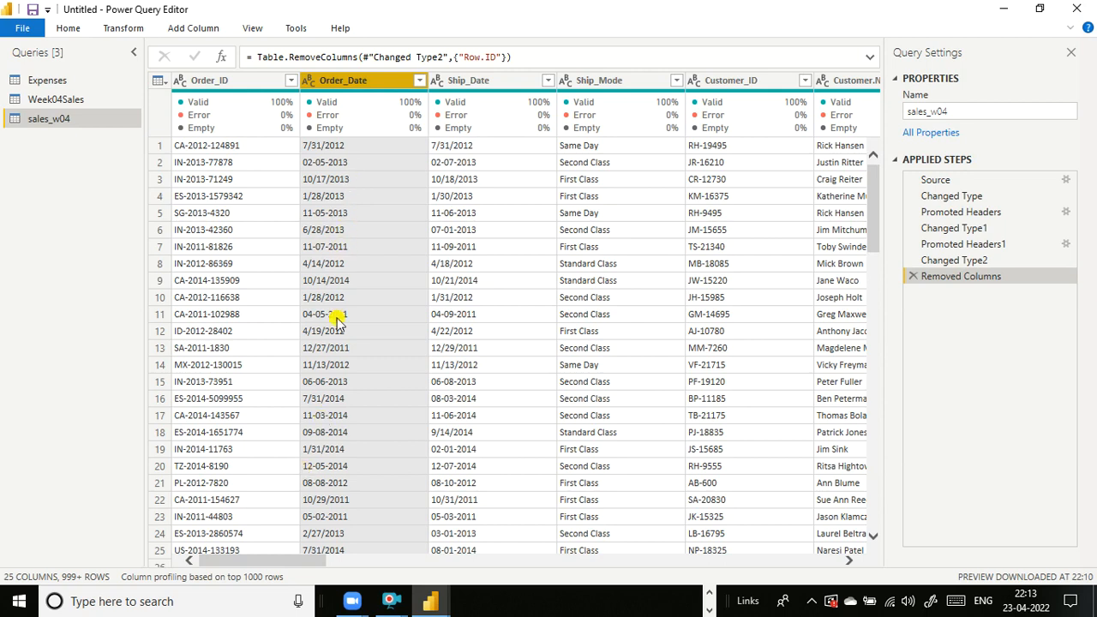
pyautogui.rightClick(370, 78)
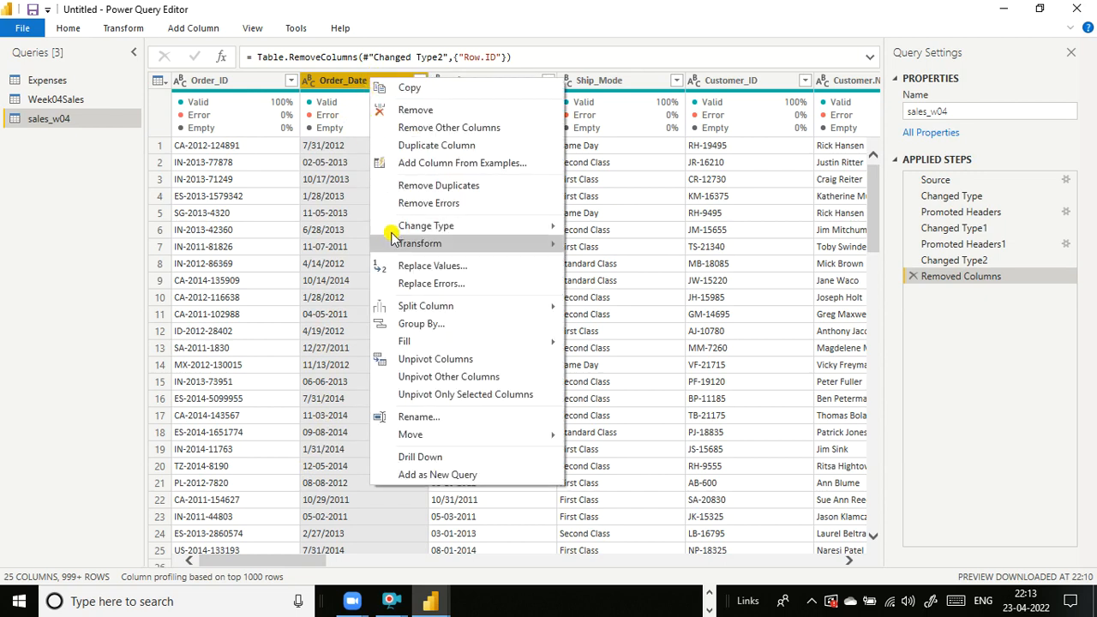
pyautogui.click(403, 267)
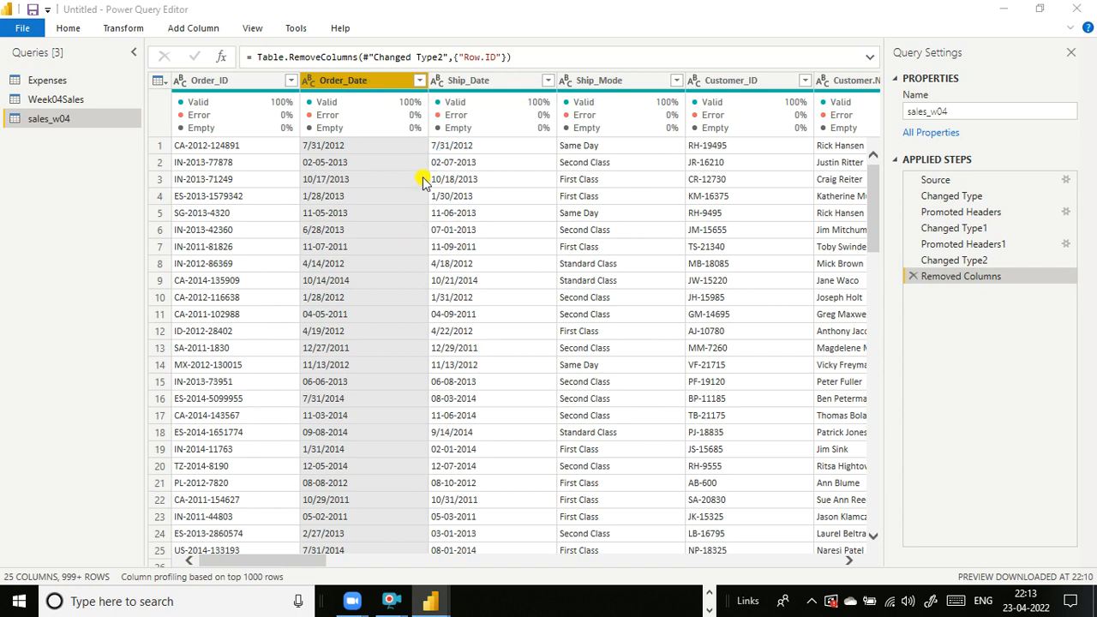
pyautogui.moveTo(417, 194); pyautogui.dragTo(666, 91)
pyautogui.click(631, 149)
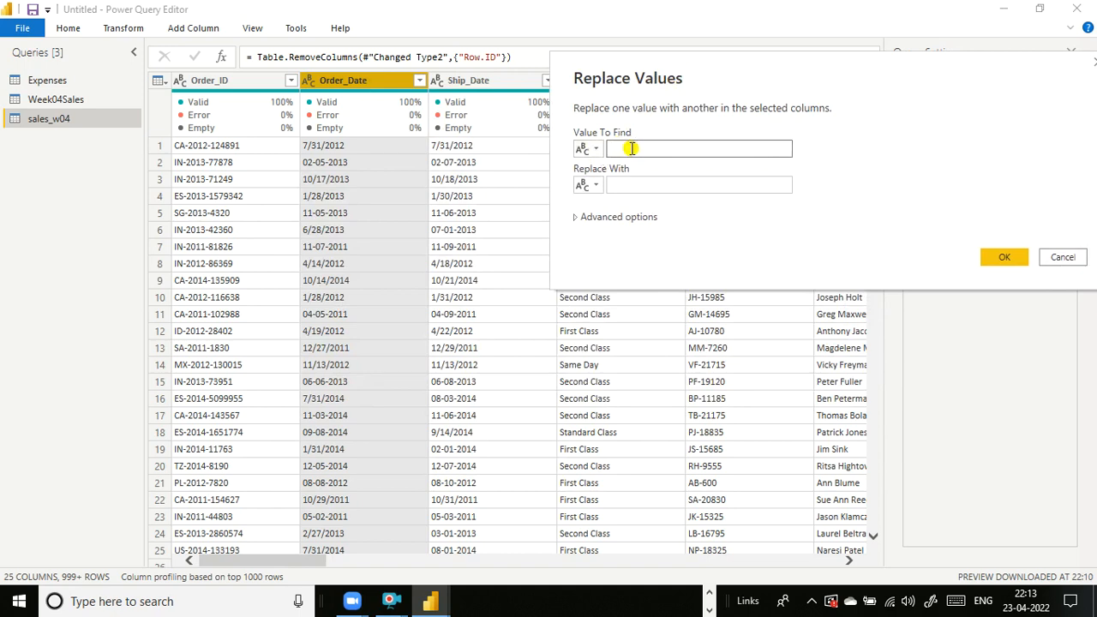
# - Replace every "-" with "/" in the Order_Date column
pyautogui.write('-')
pyautogui.click(628, 185)
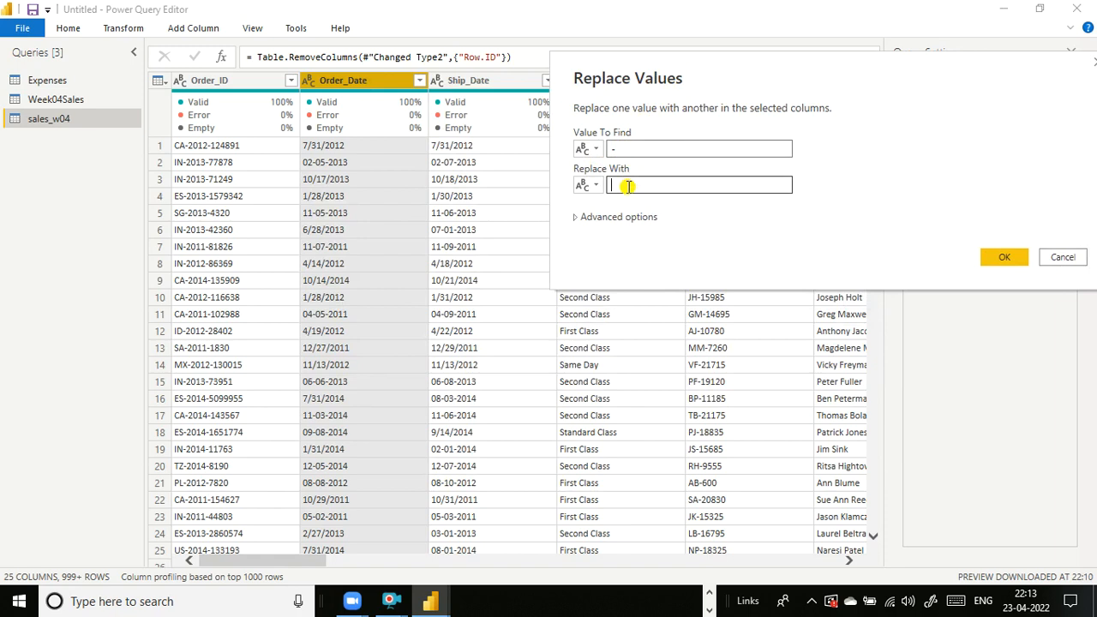
pyautogui.write('/')
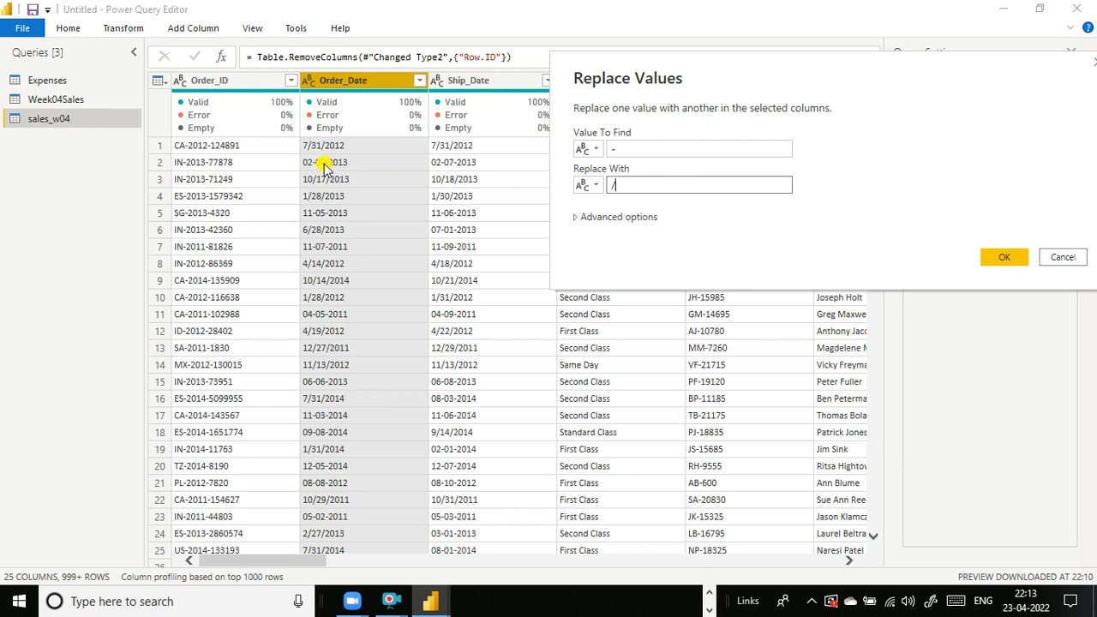
pyautogui.click(1007, 257)
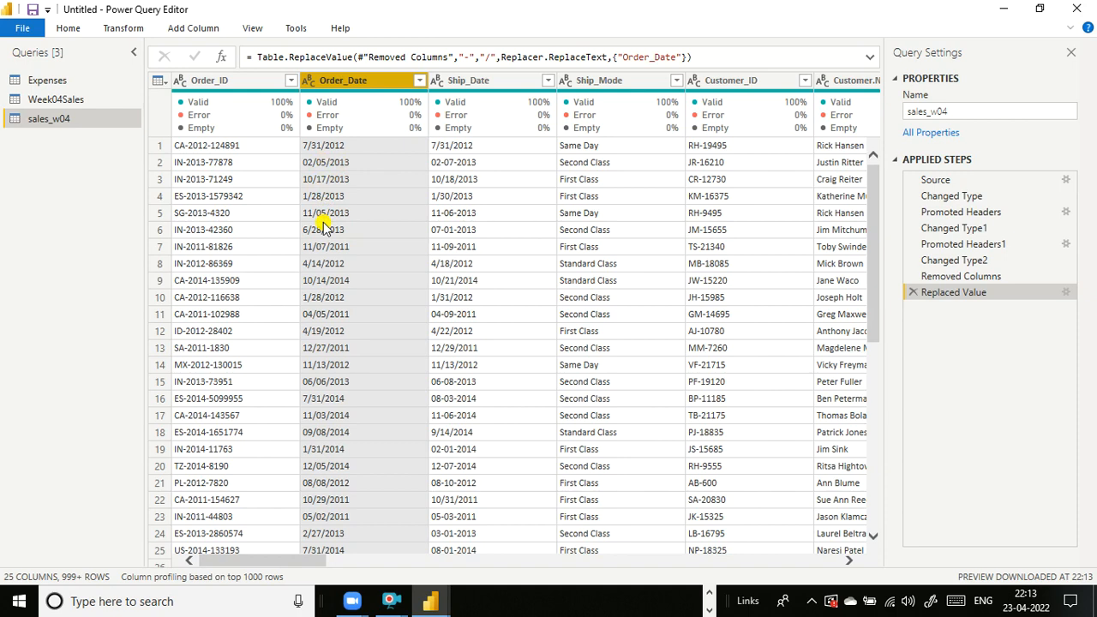
# - Try changing the Order_Date column's data type to Date, and remove that applied step
pyautogui.click(310, 81)
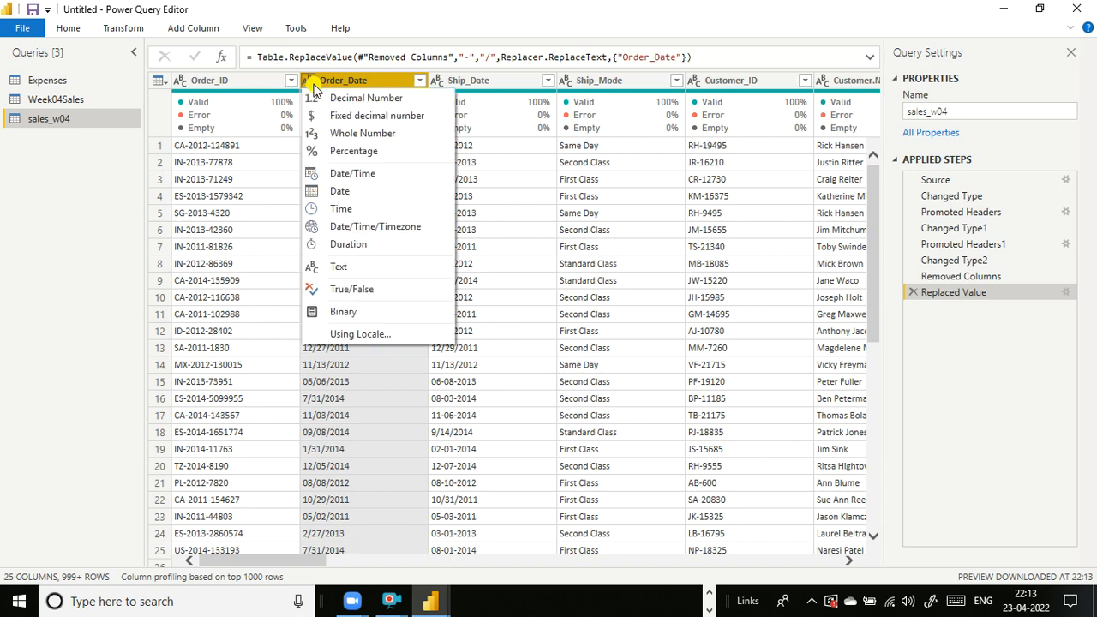
pyautogui.click(331, 190)
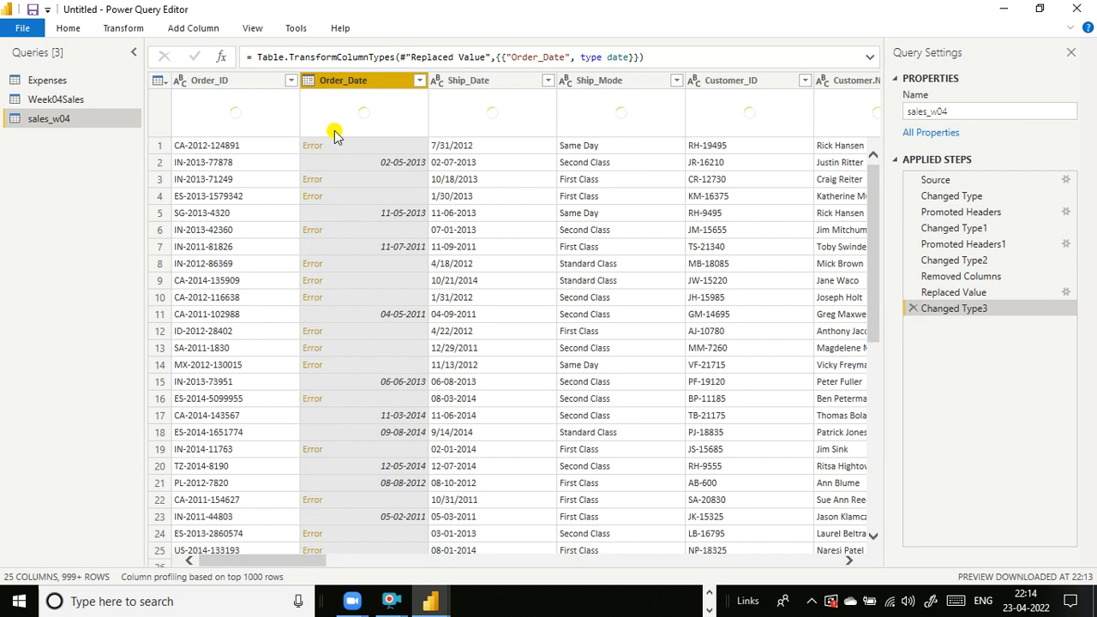
pyautogui.click(912, 311)
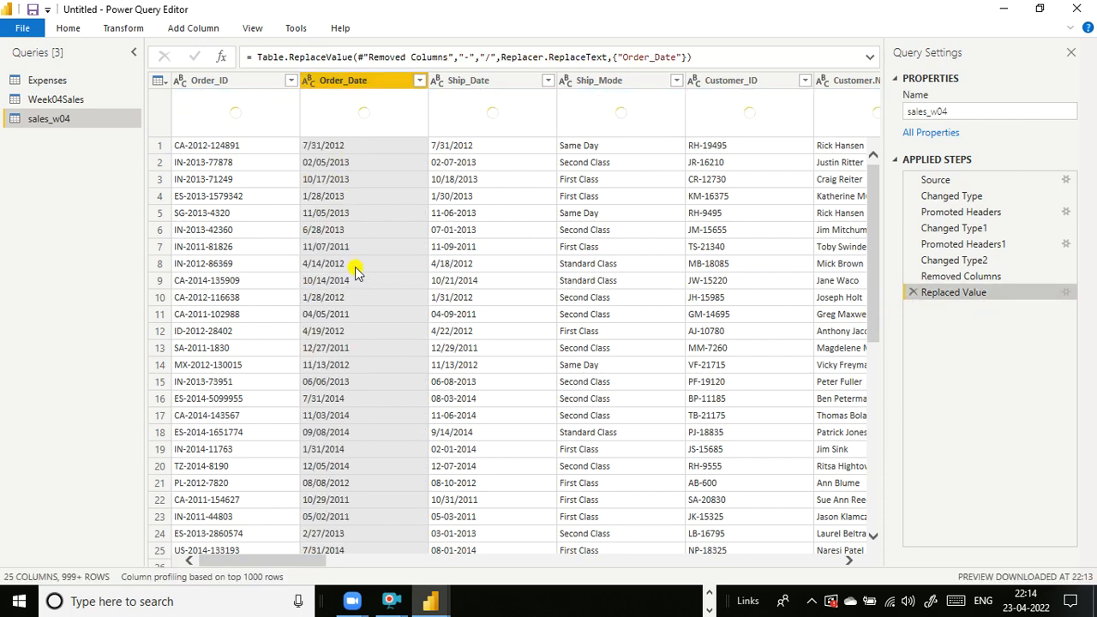
# - Change the Order_Date column's type using locale, with data type Date and locale English (United States)
pyautogui.click(307, 82)
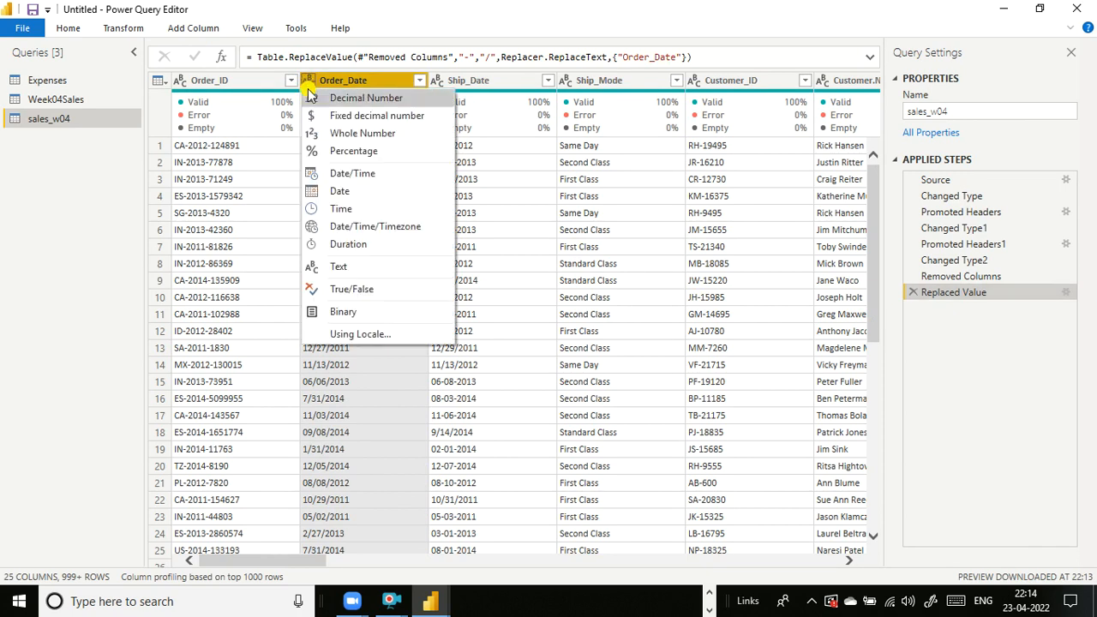
pyautogui.click(356, 335)
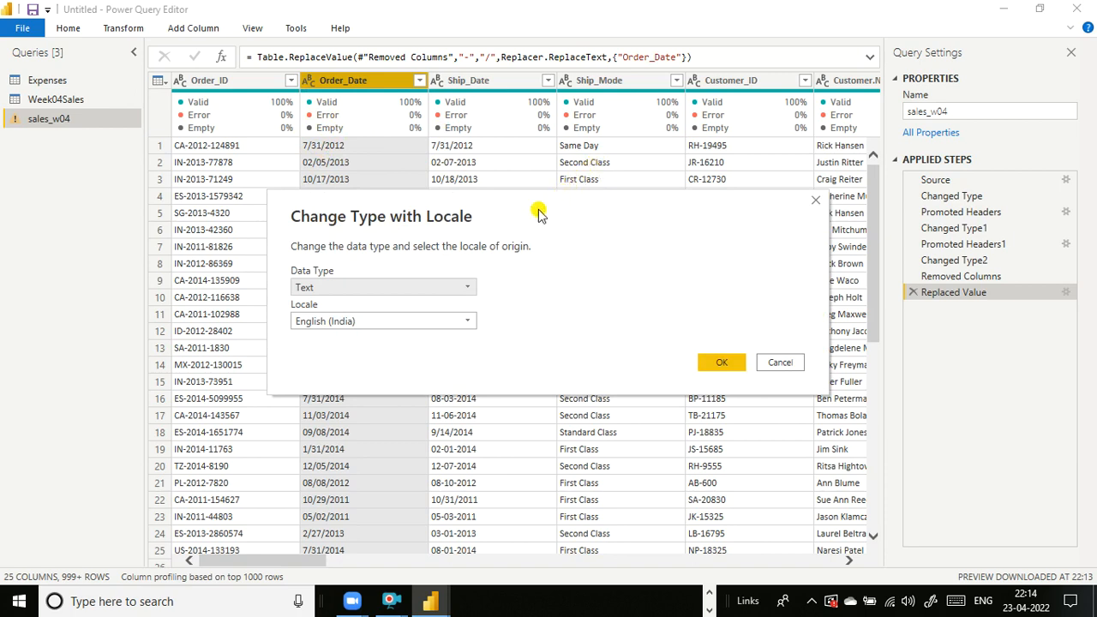
pyautogui.click(468, 290)
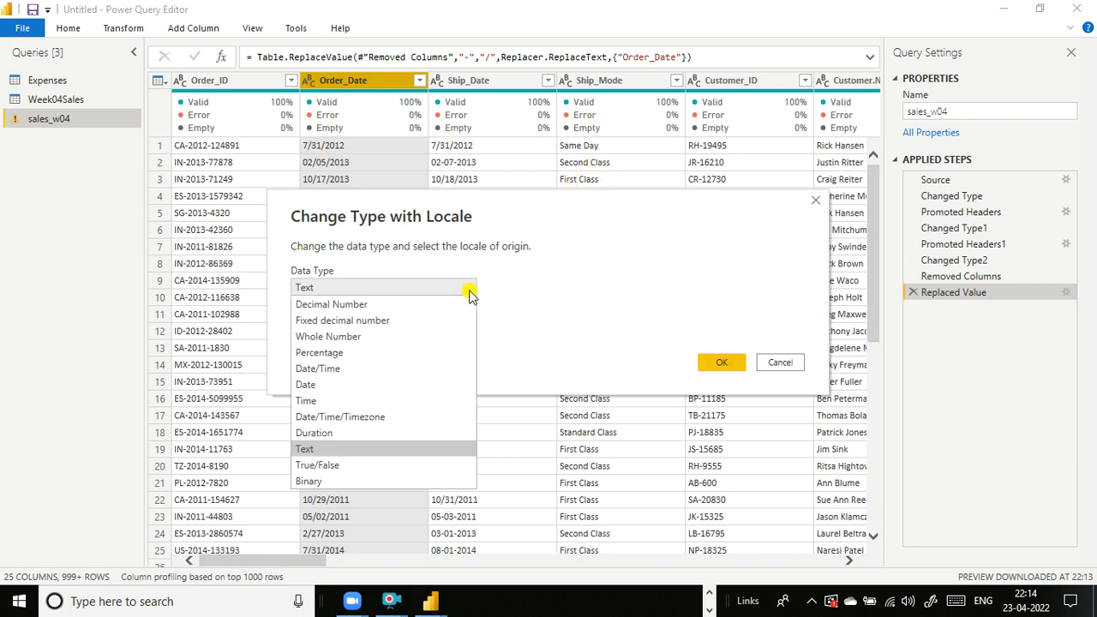
pyautogui.click(355, 382)
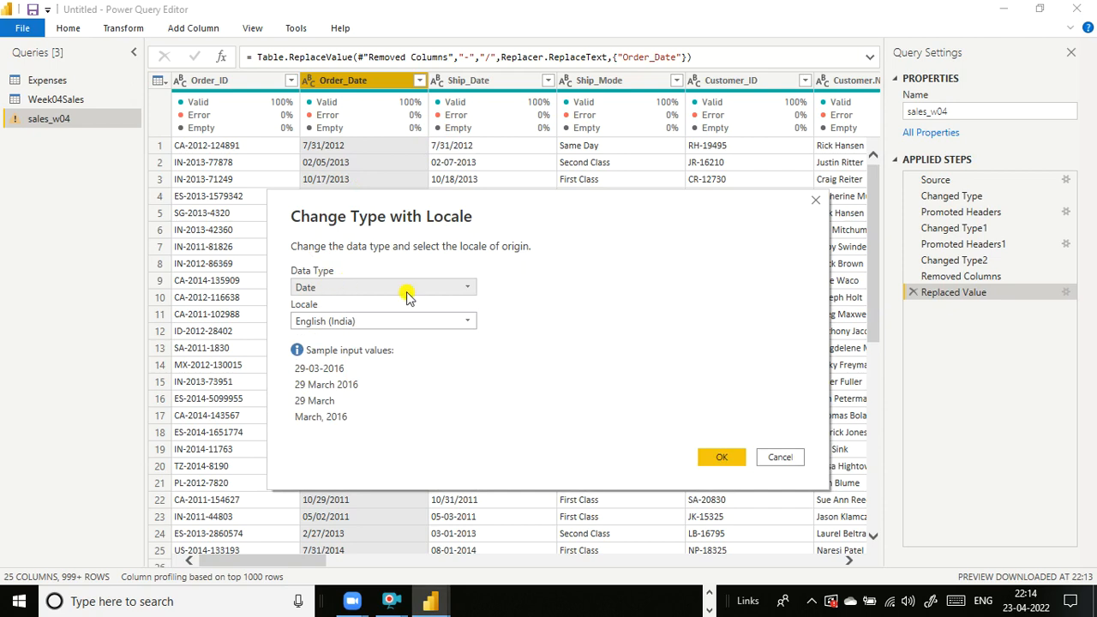
pyautogui.click(467, 323)
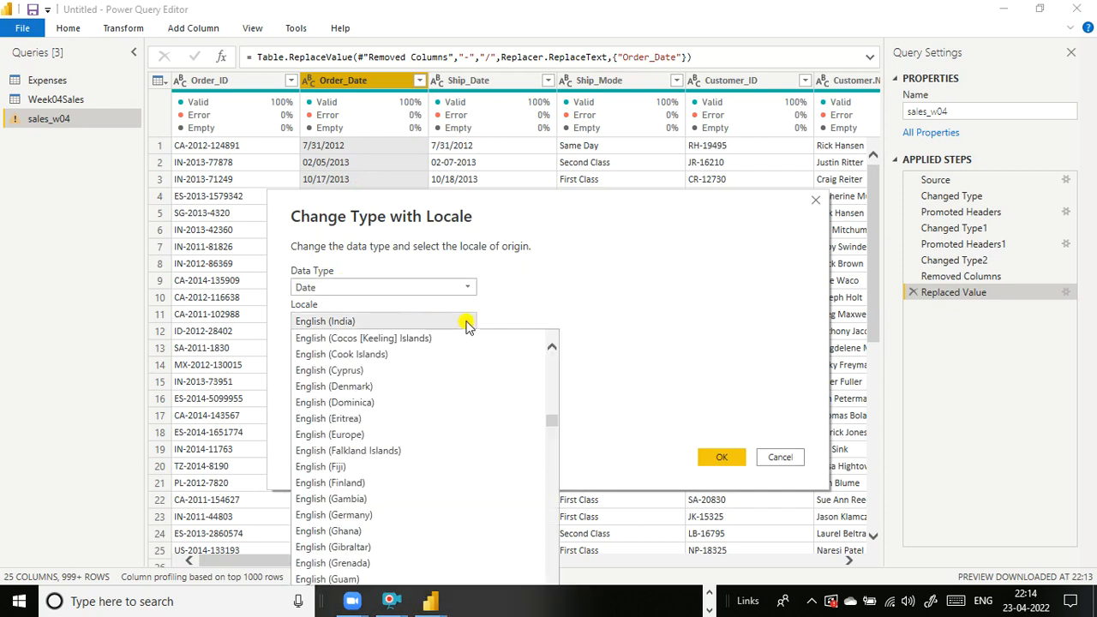
pyautogui.scroll(-9, 484, 467)
pyautogui.scroll(-9, 482, 463)
pyautogui.scroll(-5, 483, 462)
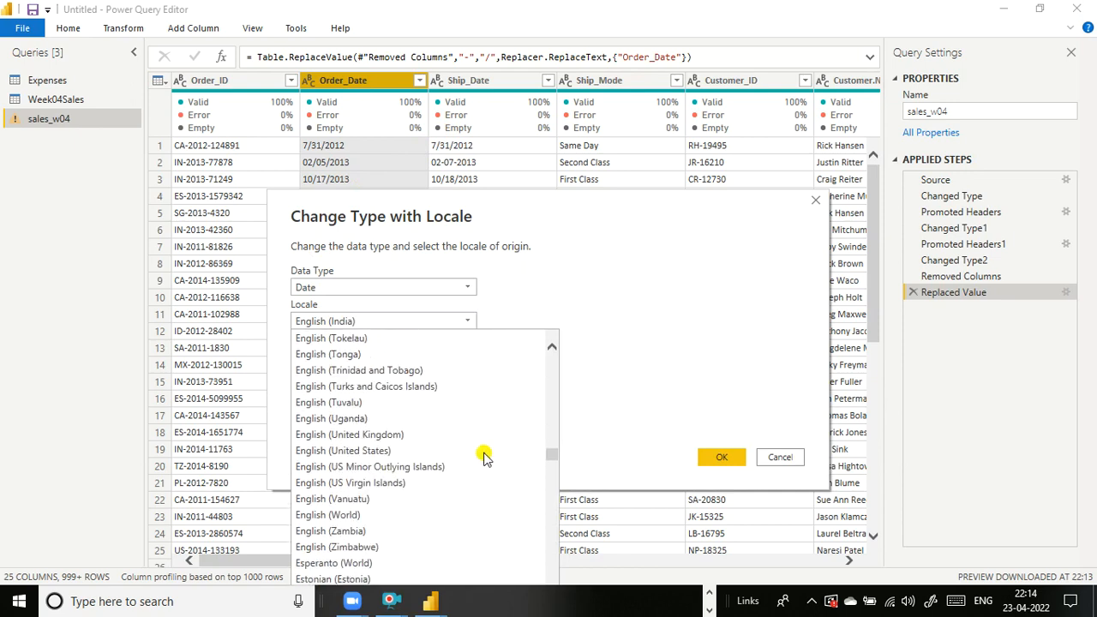
pyautogui.click(389, 451)
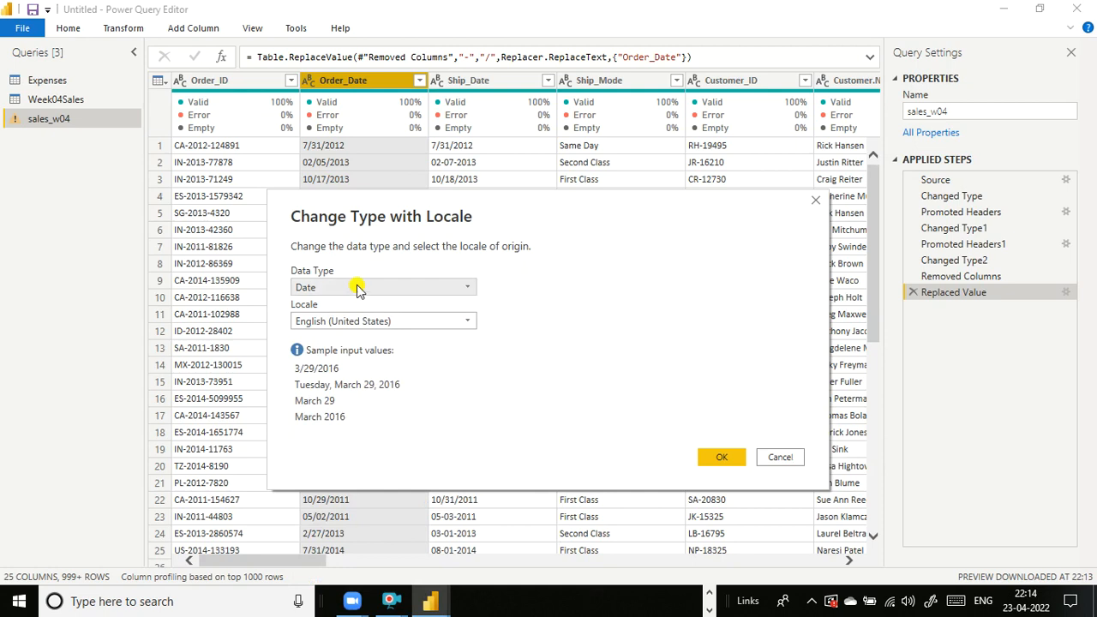
pyautogui.click(722, 458)
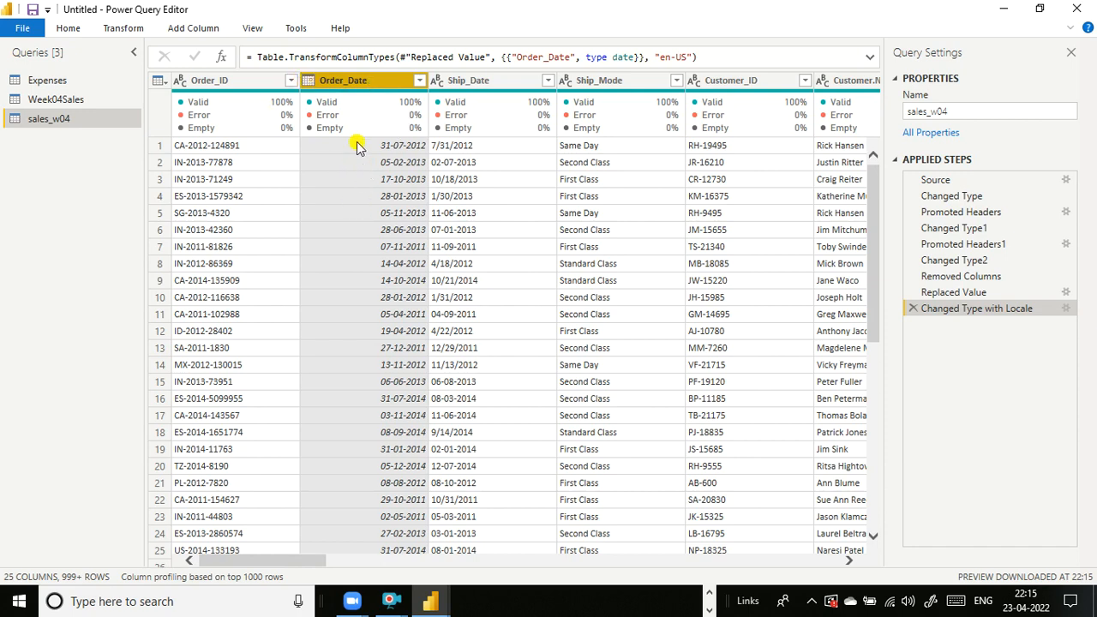
pyautogui.moveTo(355, 118)
pyautogui.moveTo(403, 125)
pyautogui.moveTo(291, 564)
pyautogui.mouseDown()
pyautogui.moveTo(331, 556)
pyautogui.moveTo(289, 561)
pyautogui.mouseUp()
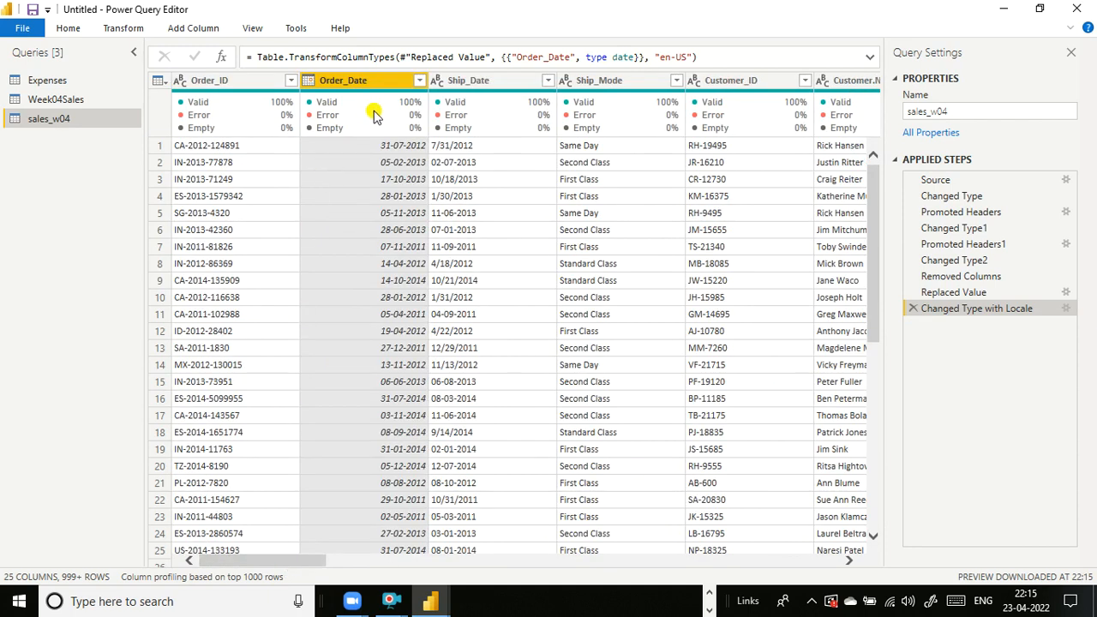
pyautogui.moveTo(374, 101)
pyautogui.moveTo(541, 111)
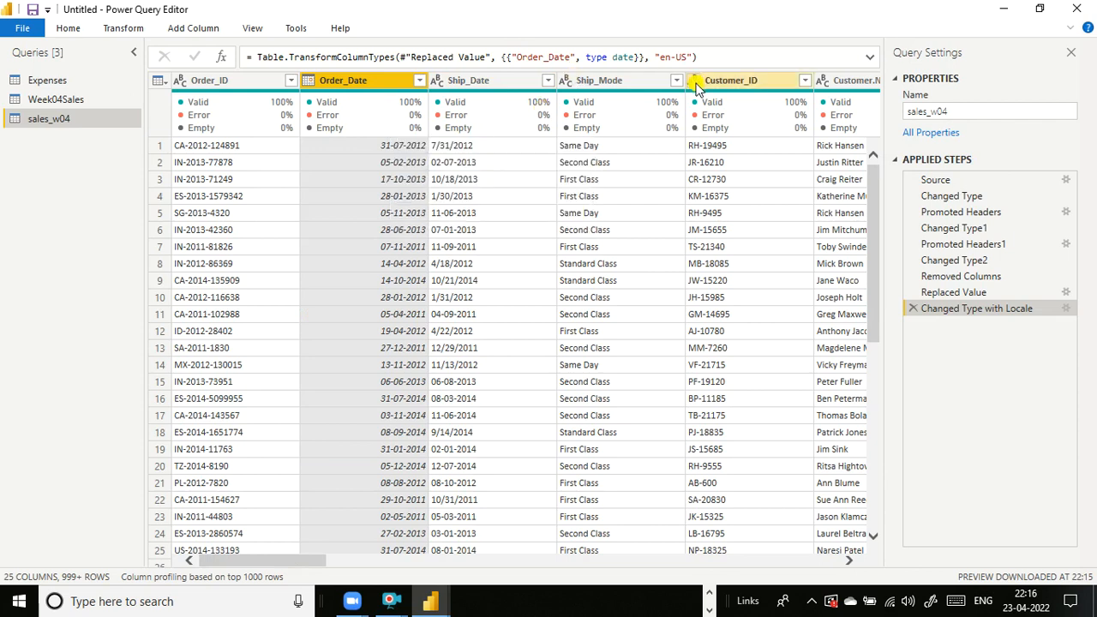
# - Duplicate the Order_Date column
pyautogui.rightClick(344, 84)
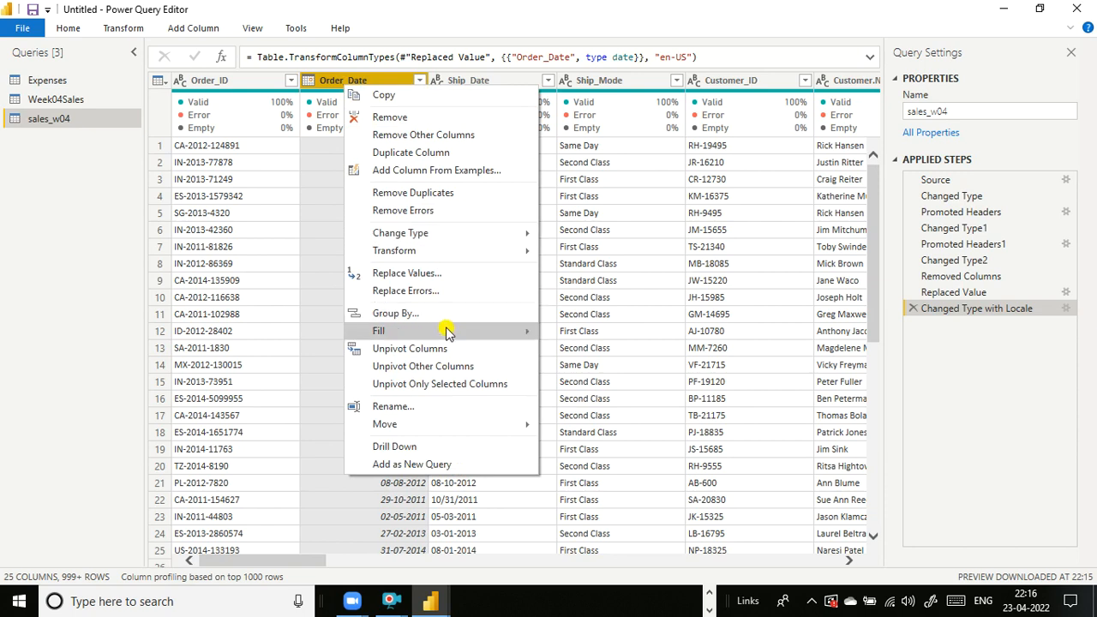
pyautogui.click(419, 151)
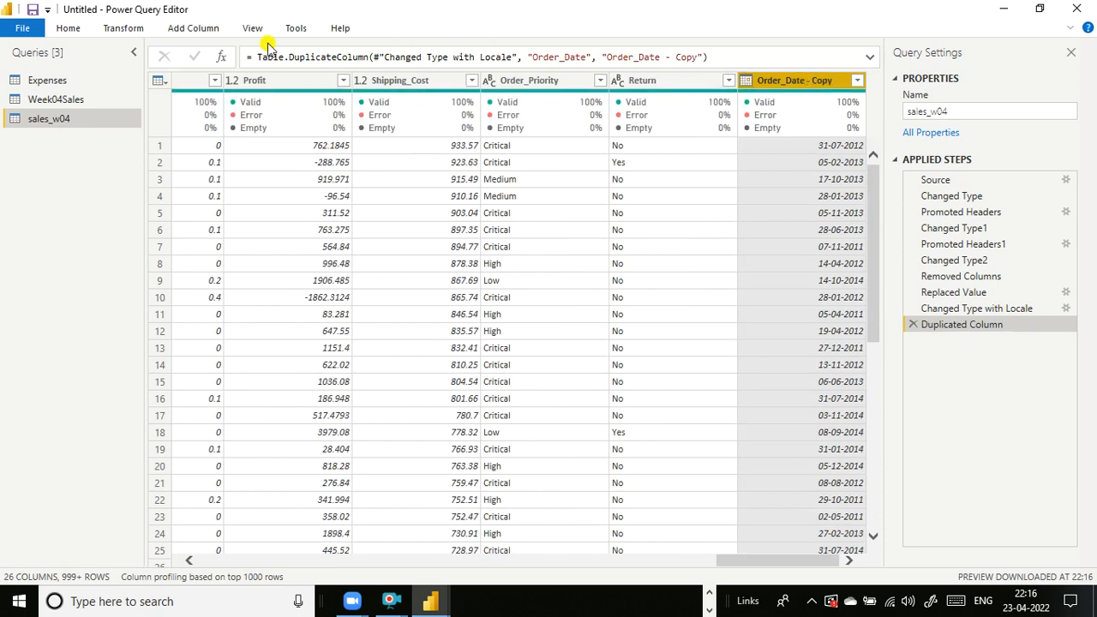
# - Add a new column with the year extracted from the duplicated order date column
pyautogui.click(68, 29)
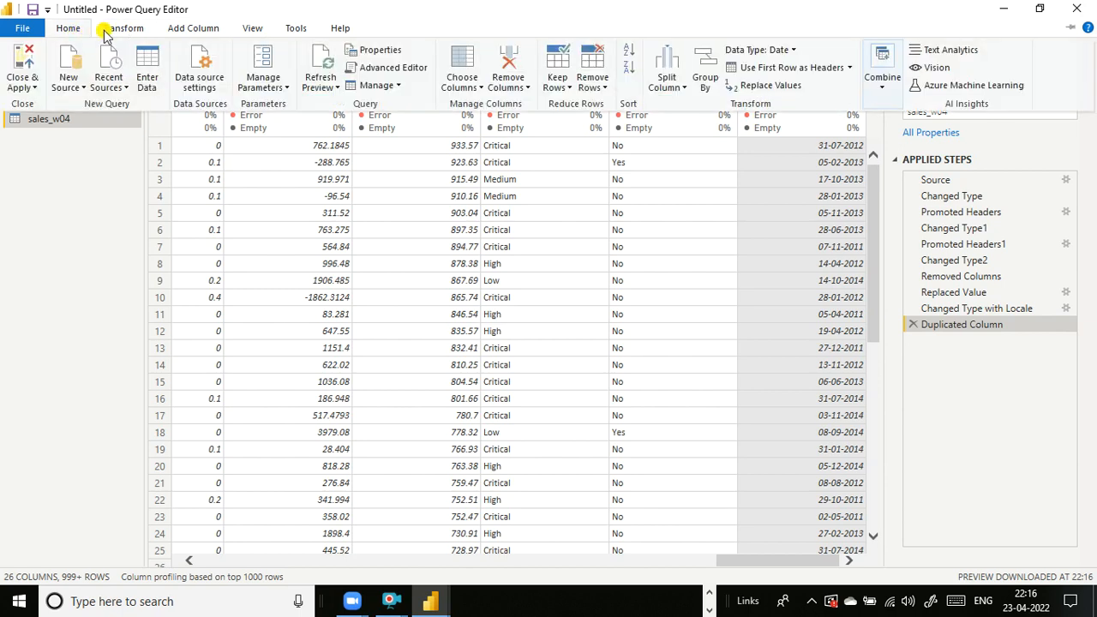
pyautogui.click(103, 30)
pyautogui.click(881, 207)
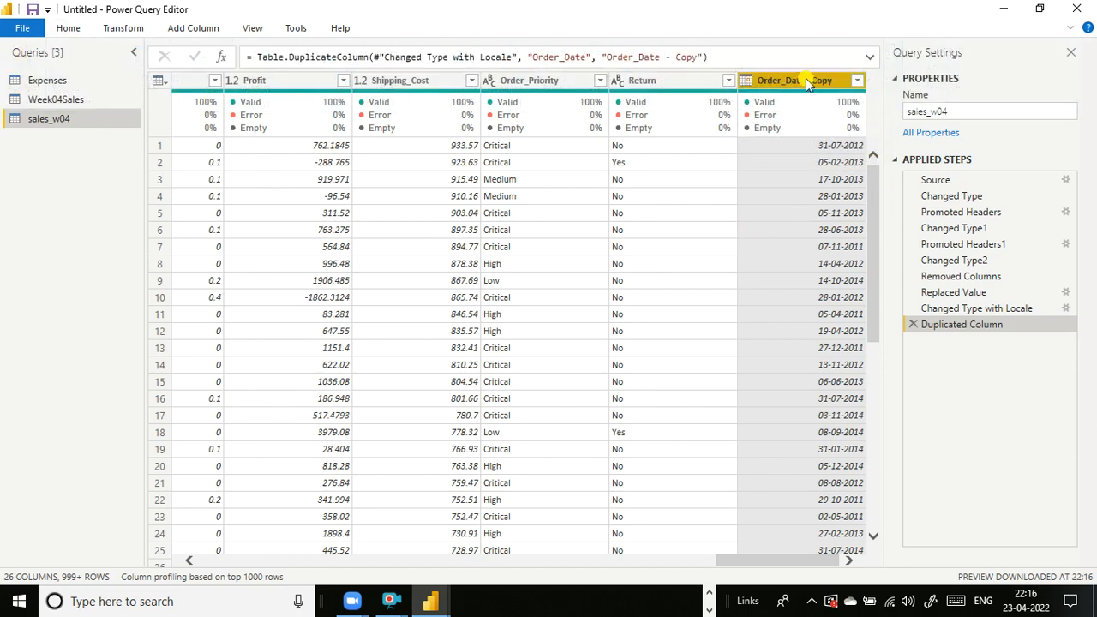
pyautogui.click(187, 34)
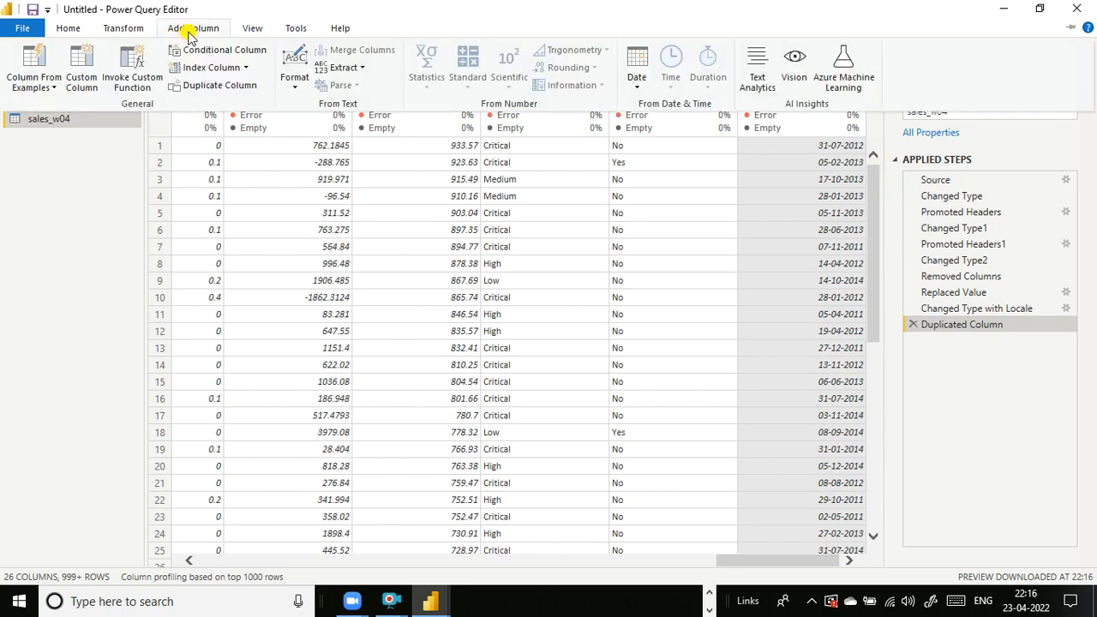
pyautogui.click(641, 90)
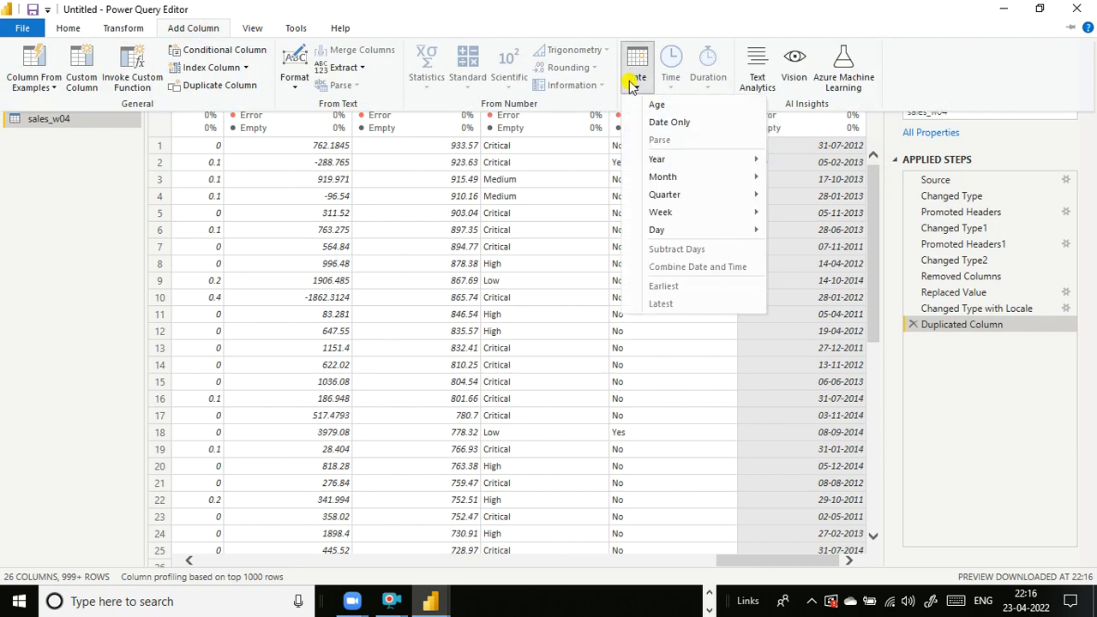
pyautogui.moveTo(648, 160)
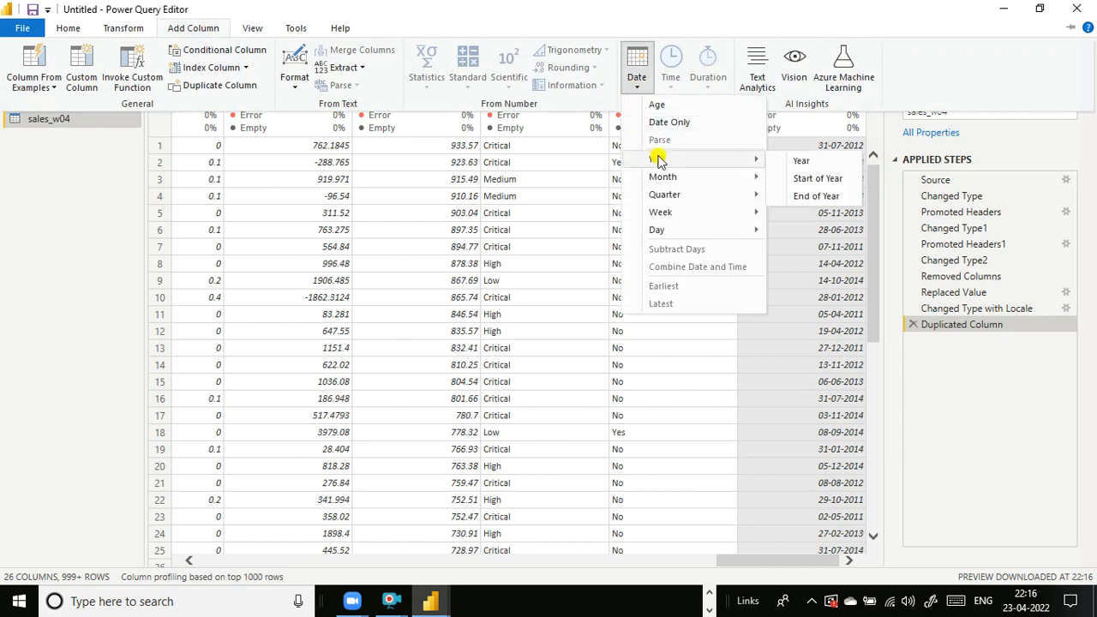
pyautogui.click(788, 159)
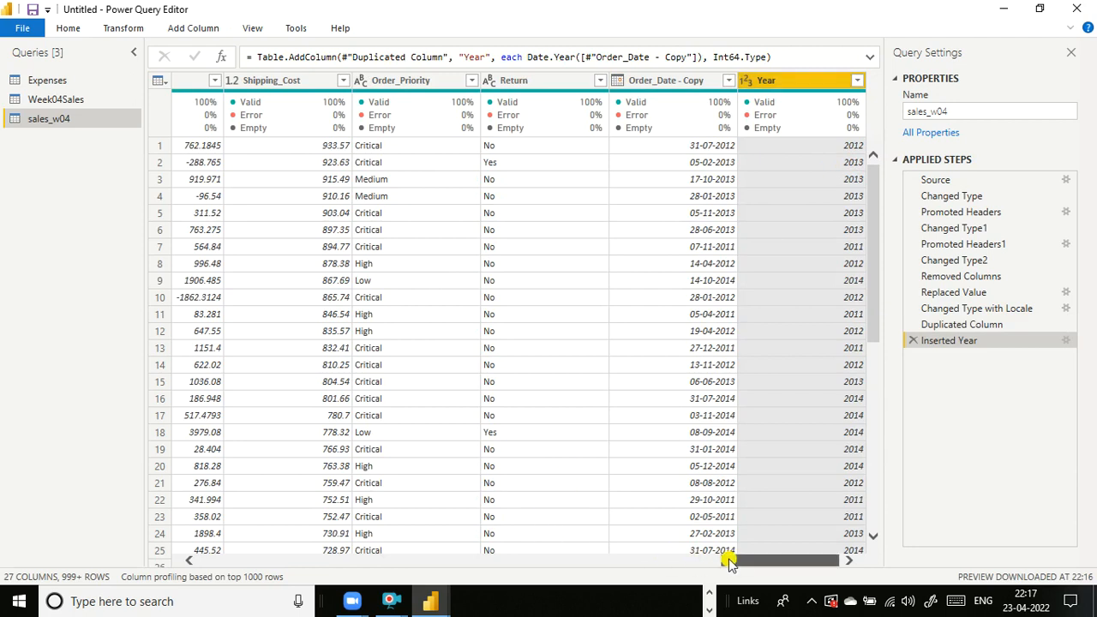
# - Add a new column with the month number extracted from the Order_Date - Copy column
pyautogui.moveTo(727, 559); pyautogui.dragTo(214, 508)
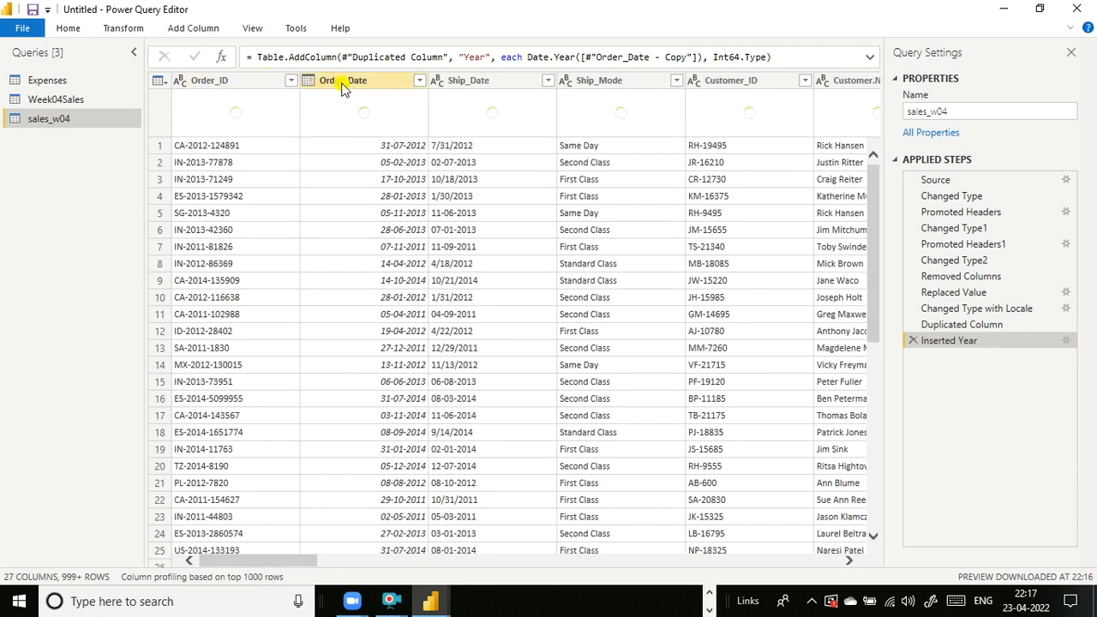
pyautogui.click(369, 86)
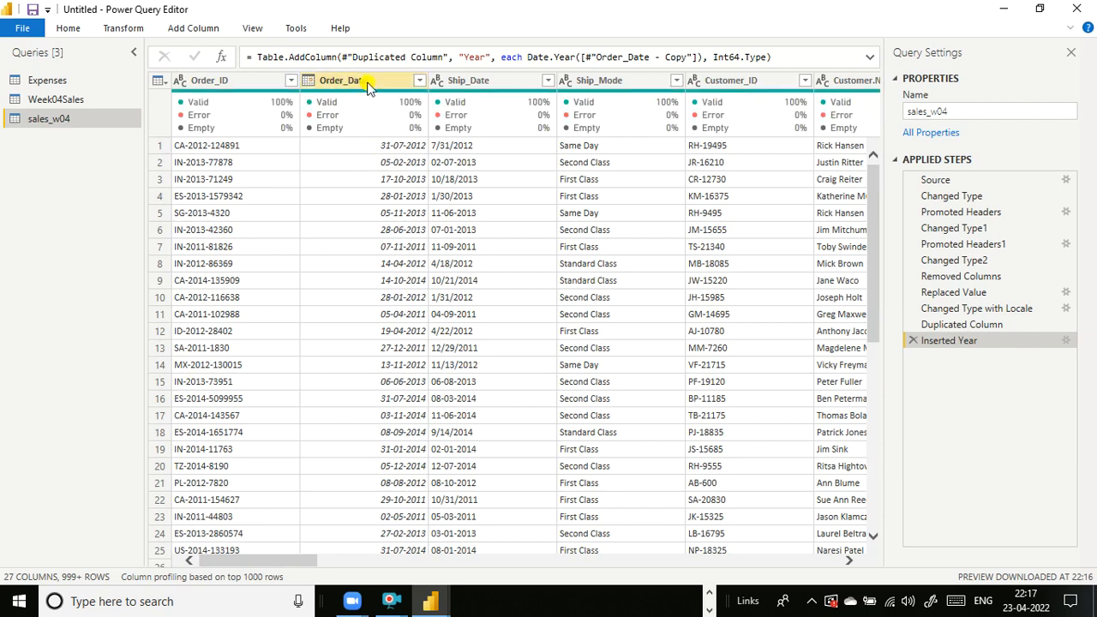
pyautogui.moveTo(255, 562); pyautogui.dragTo(744, 562)
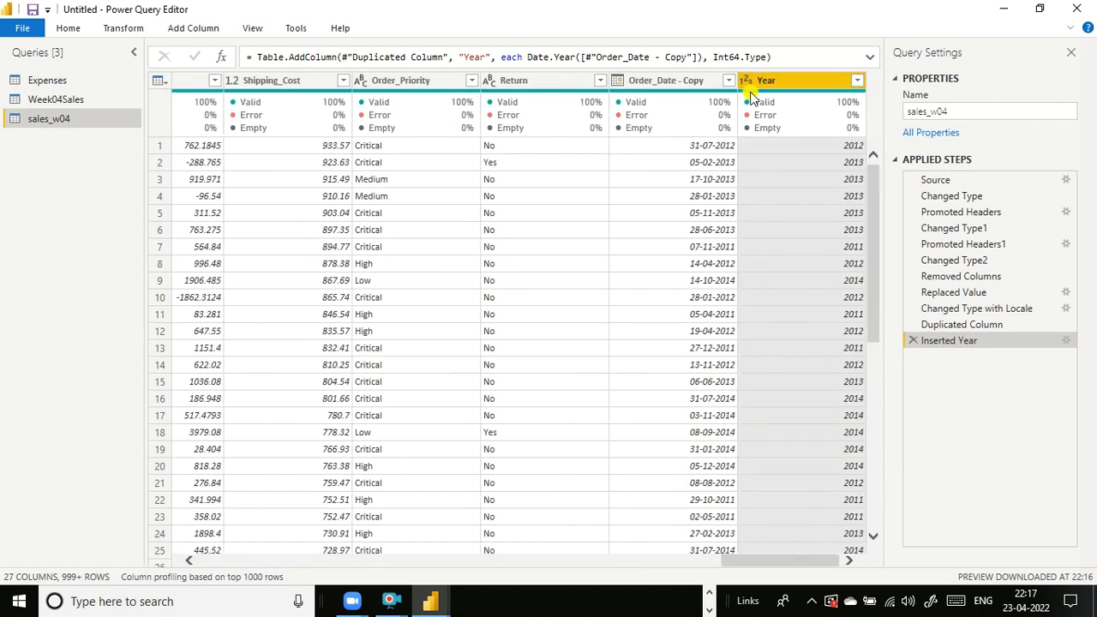
pyautogui.click(668, 82)
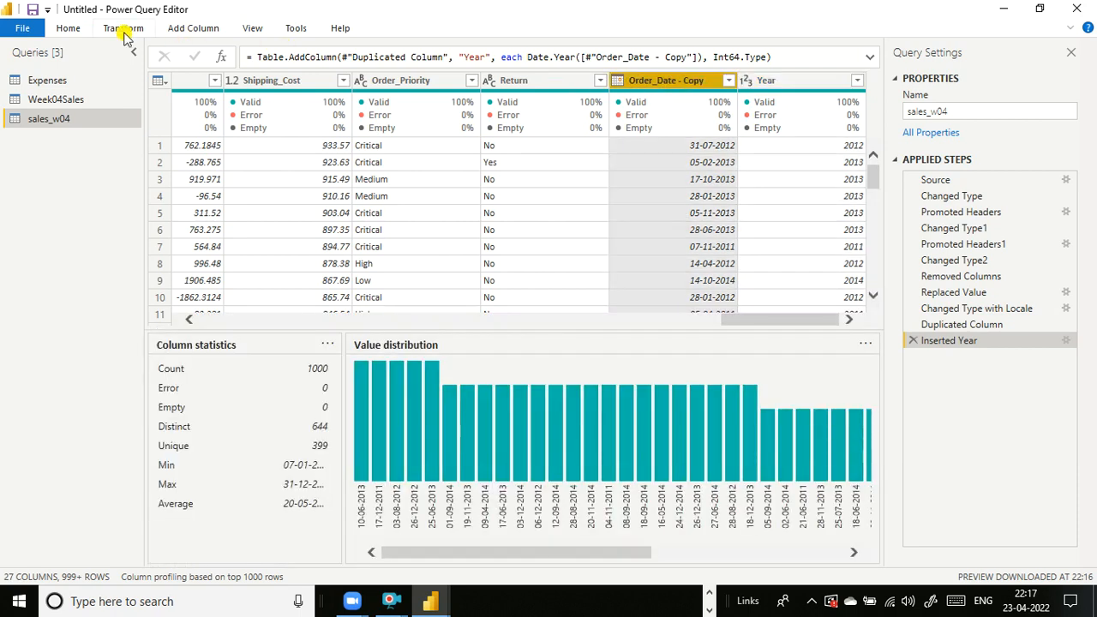
pyautogui.click(212, 31)
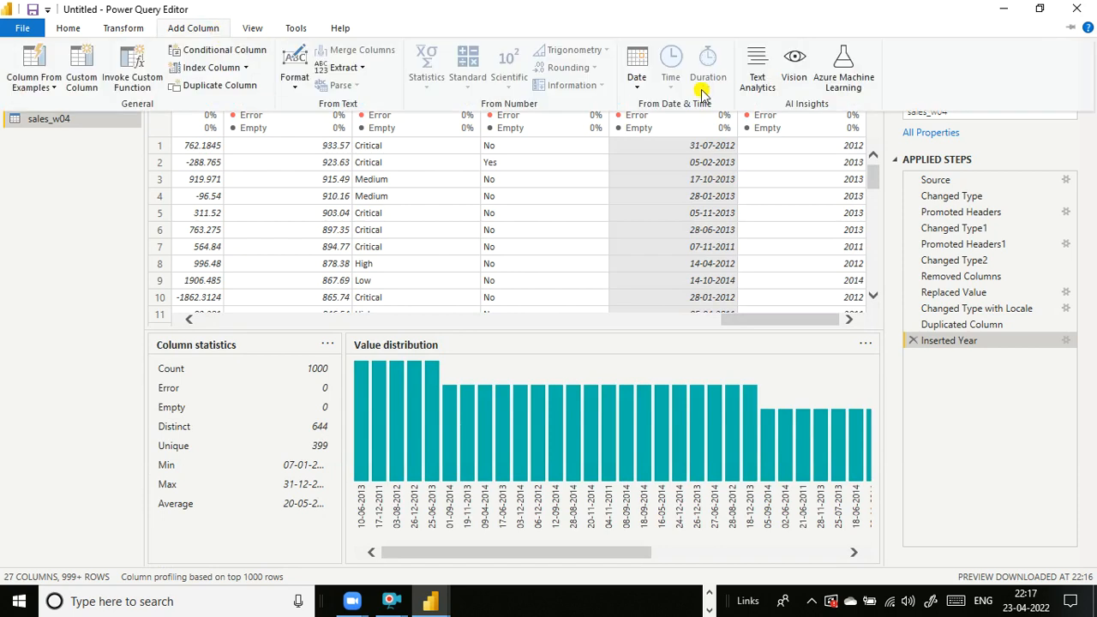
pyautogui.click(639, 86)
pyautogui.moveTo(659, 176)
pyautogui.click(806, 180)
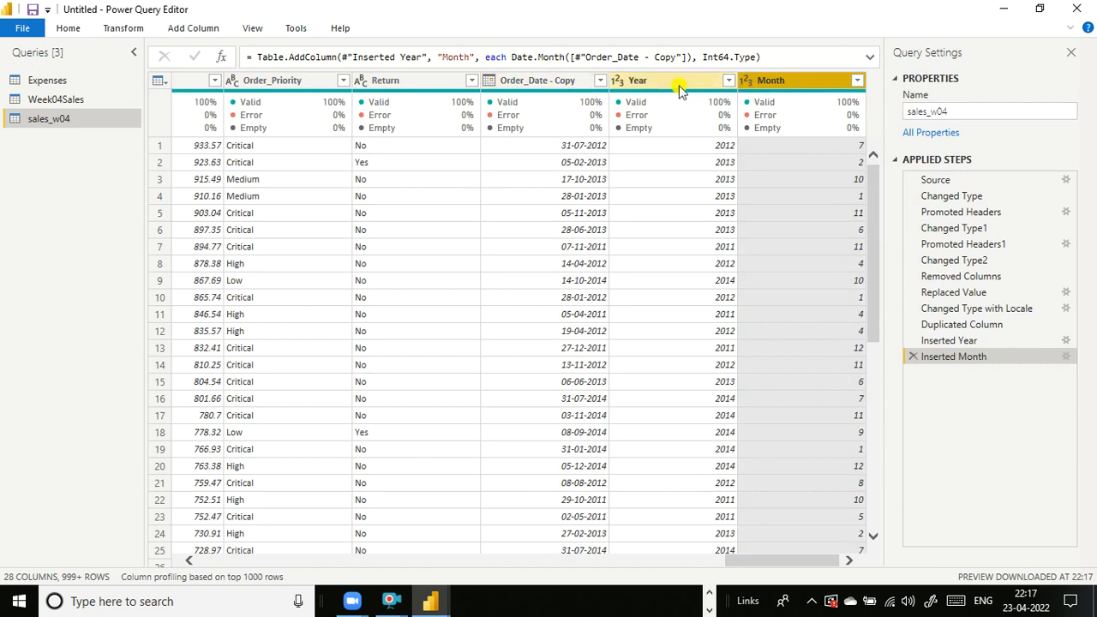
pyautogui.click(544, 86)
pyautogui.rightClick(544, 88)
pyautogui.click(540, 81)
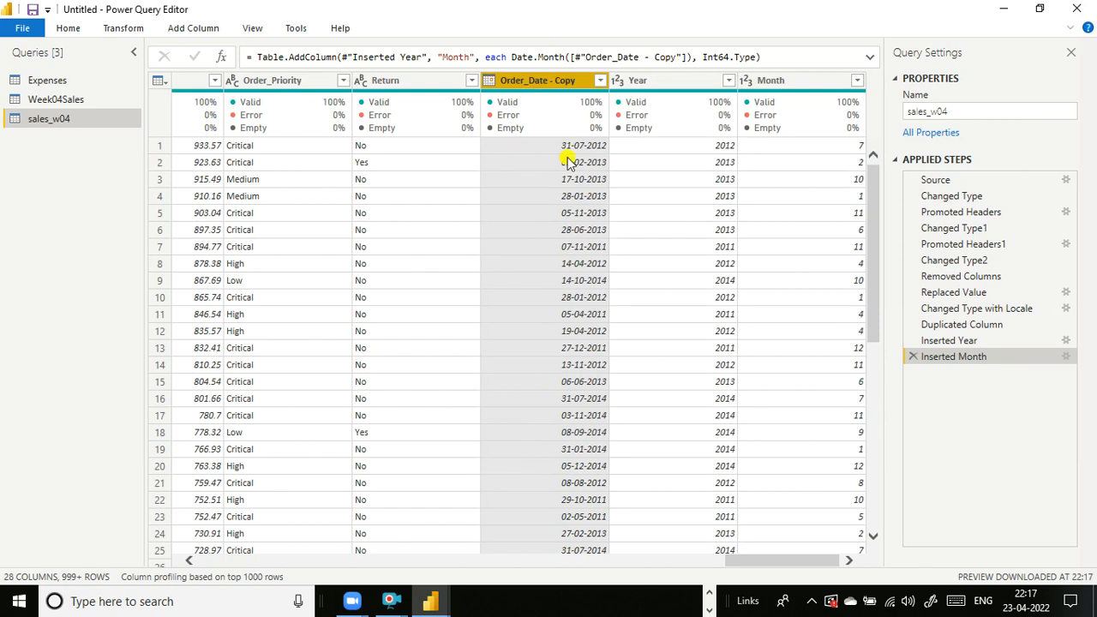
pyautogui.rightClick(562, 82)
pyautogui.click(512, 79)
pyautogui.click(216, 29)
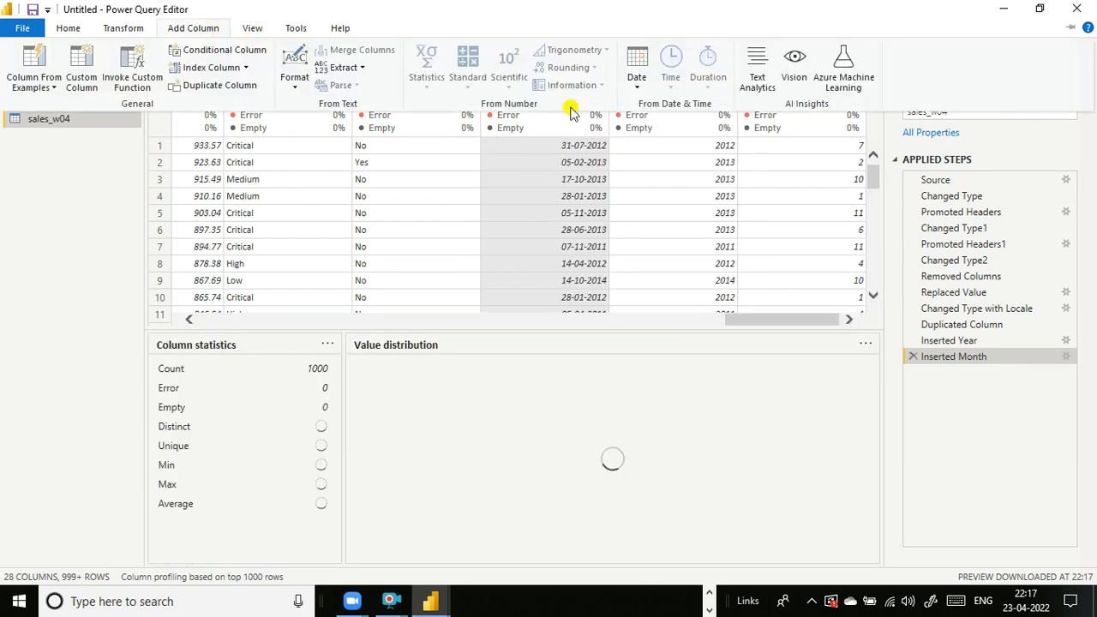
pyautogui.click(641, 79)
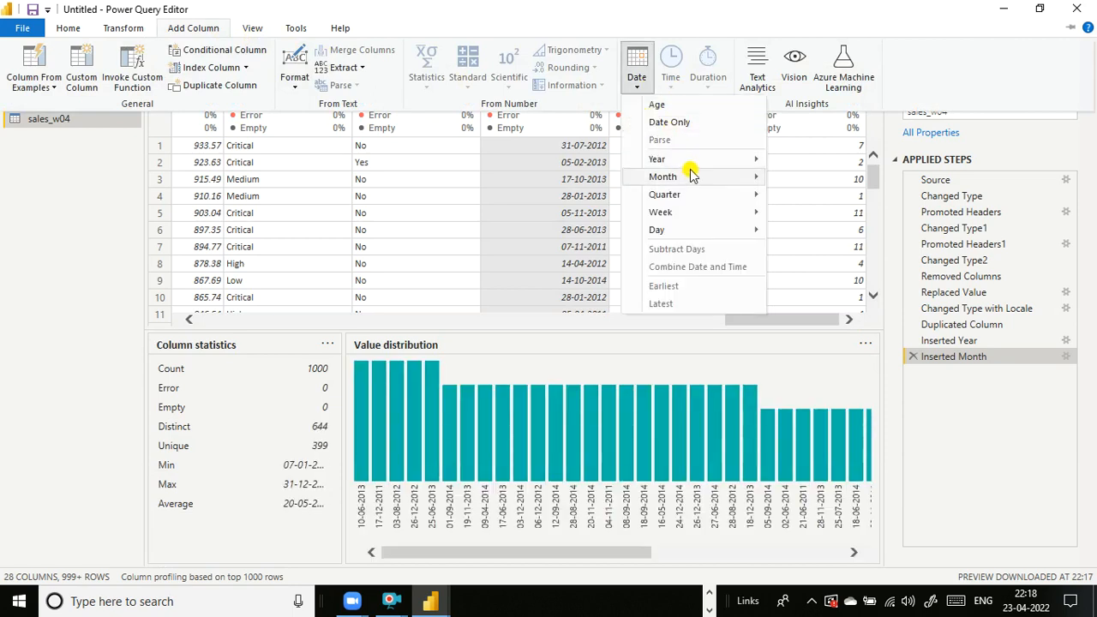
pyautogui.click(1029, 68)
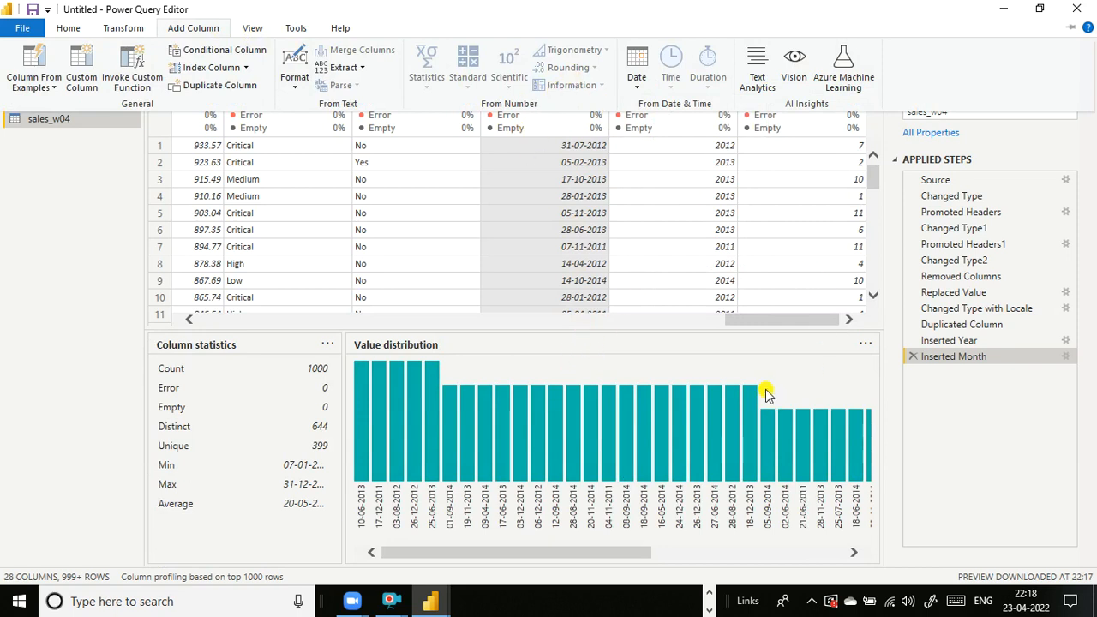
# - Shrink the column statistics and value distribution area so the table shows more rows
pyautogui.click(496, 330)
pyautogui.moveTo(496, 330); pyautogui.dragTo(496, 505)
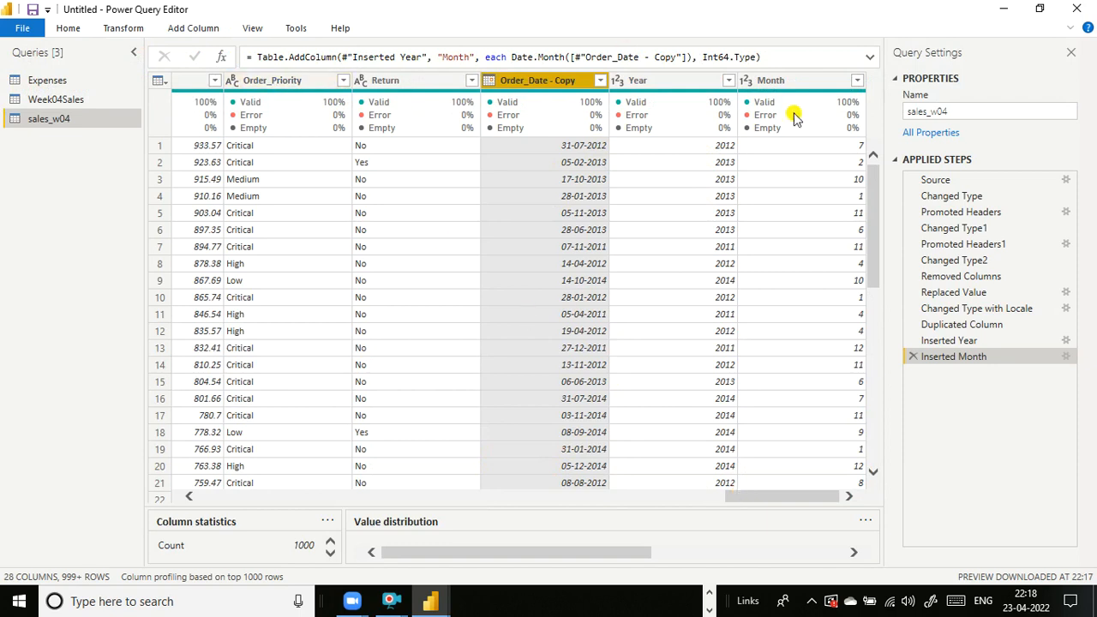
# - Add a new column with the day number extracted from the Order_Date - Copy column
pyautogui.moveTo(796, 126)
pyautogui.click(199, 31)
pyautogui.click(639, 84)
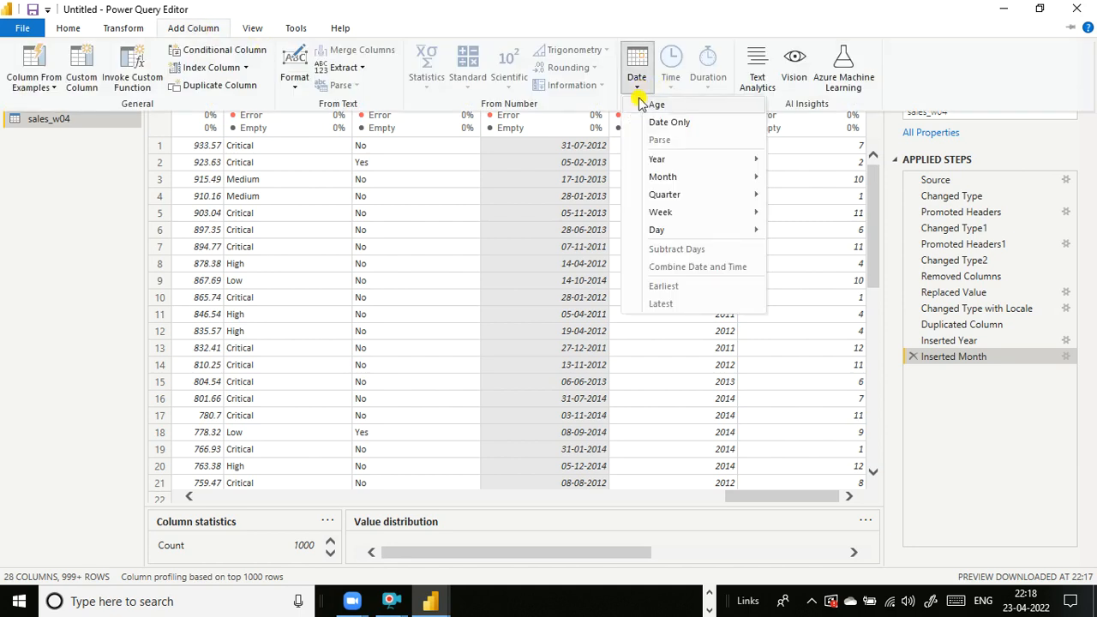
pyautogui.moveTo(746, 229)
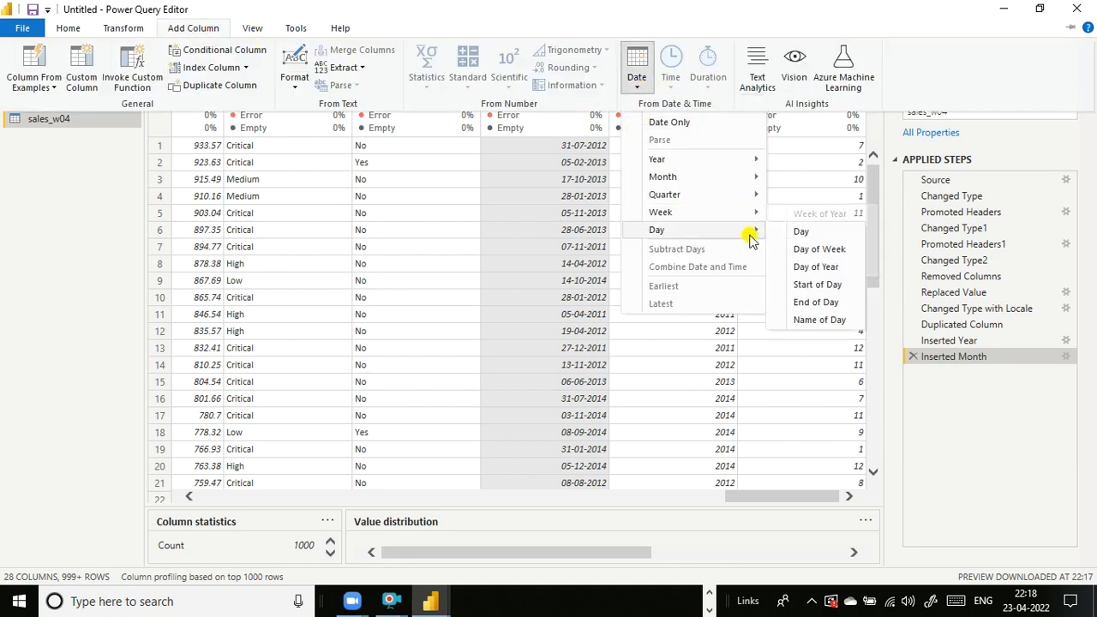
pyautogui.click(799, 232)
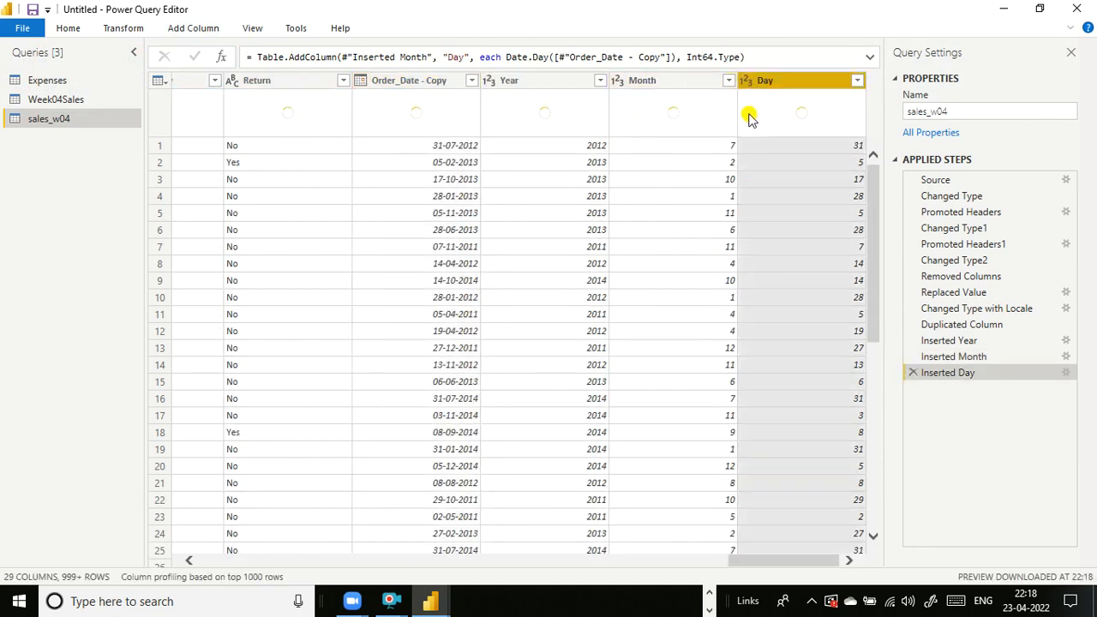
# - Remove the Order_Date - Copy column from the query
pyautogui.rightClick(399, 82)
pyautogui.click(426, 114)
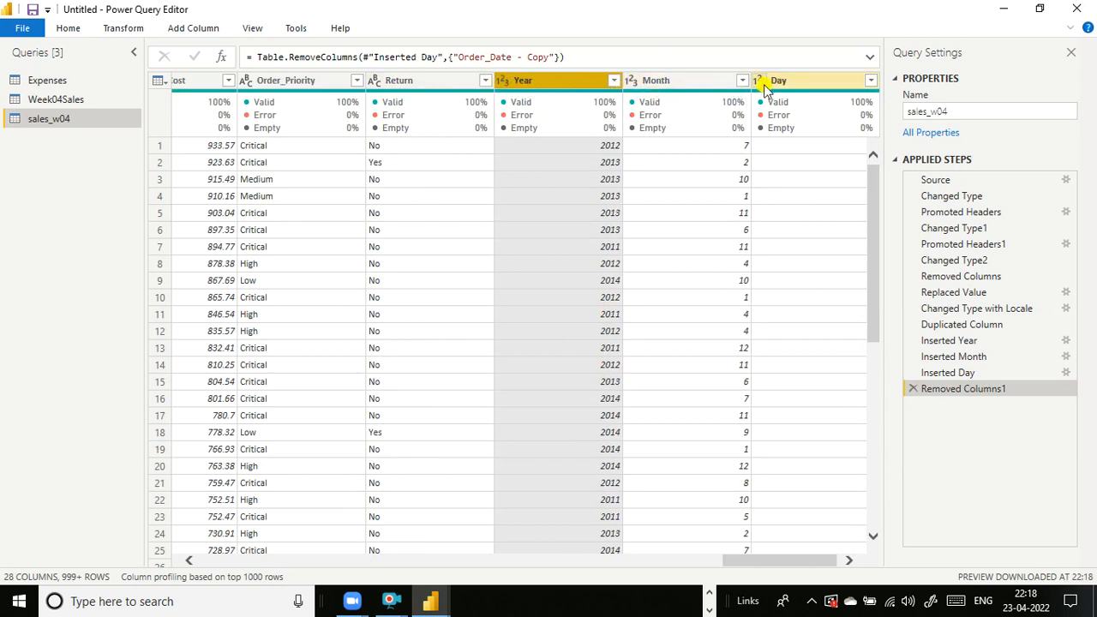
# - Review the data type choices for the Year column, then look over the Order_Date and Ship_Date columns
pyautogui.click(499, 80)
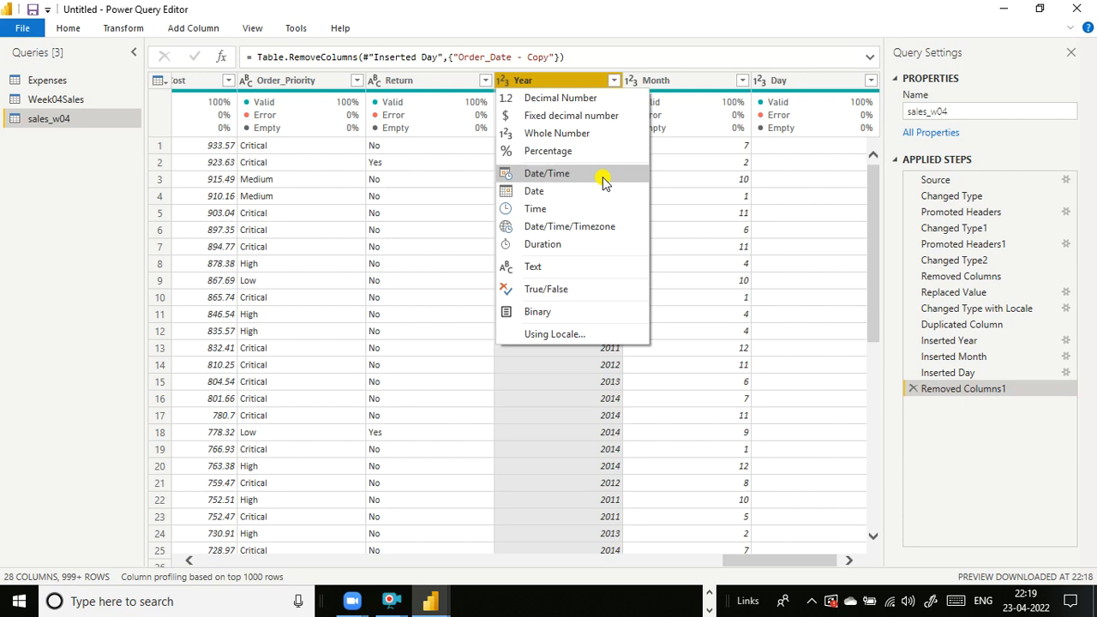
pyautogui.click(671, 12)
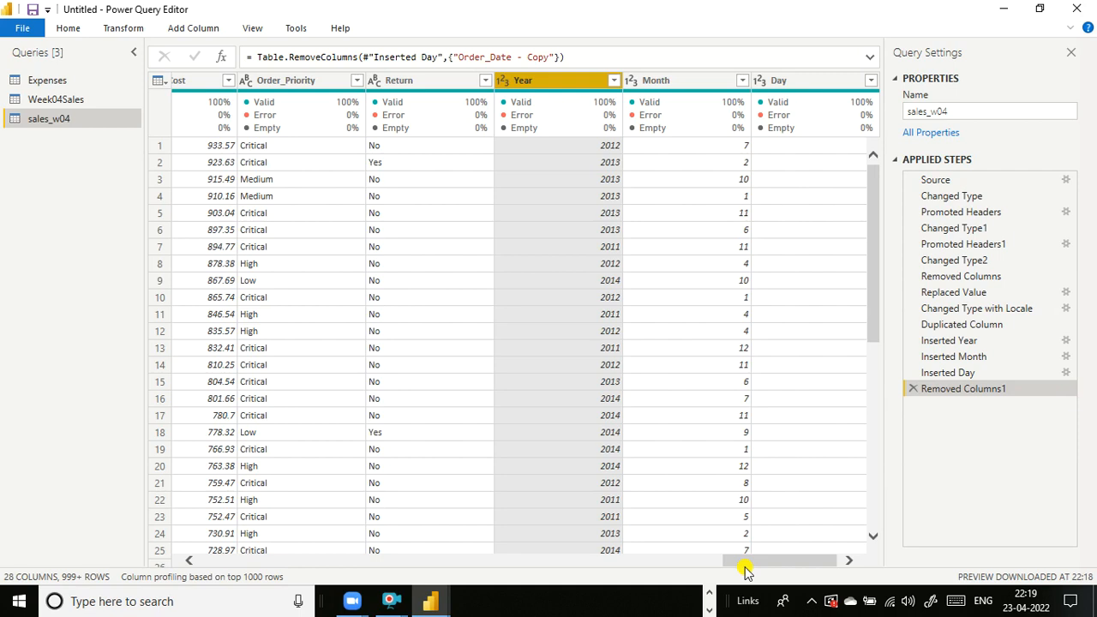
pyautogui.moveTo(745, 570); pyautogui.dragTo(94, 571)
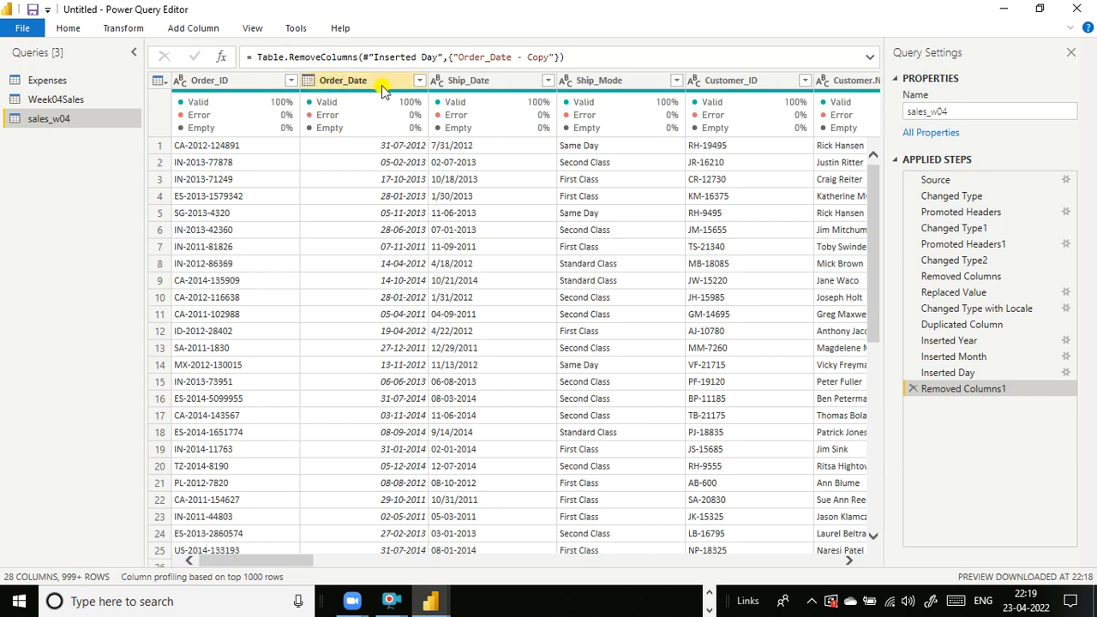
pyautogui.moveTo(360, 99)
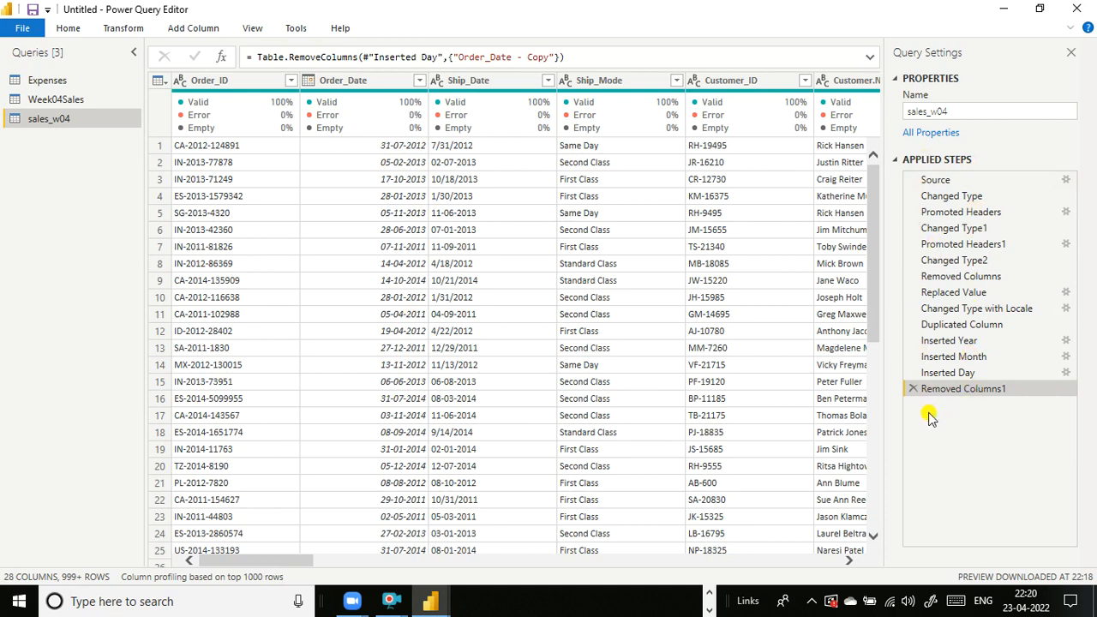
pyautogui.click(480, 86)
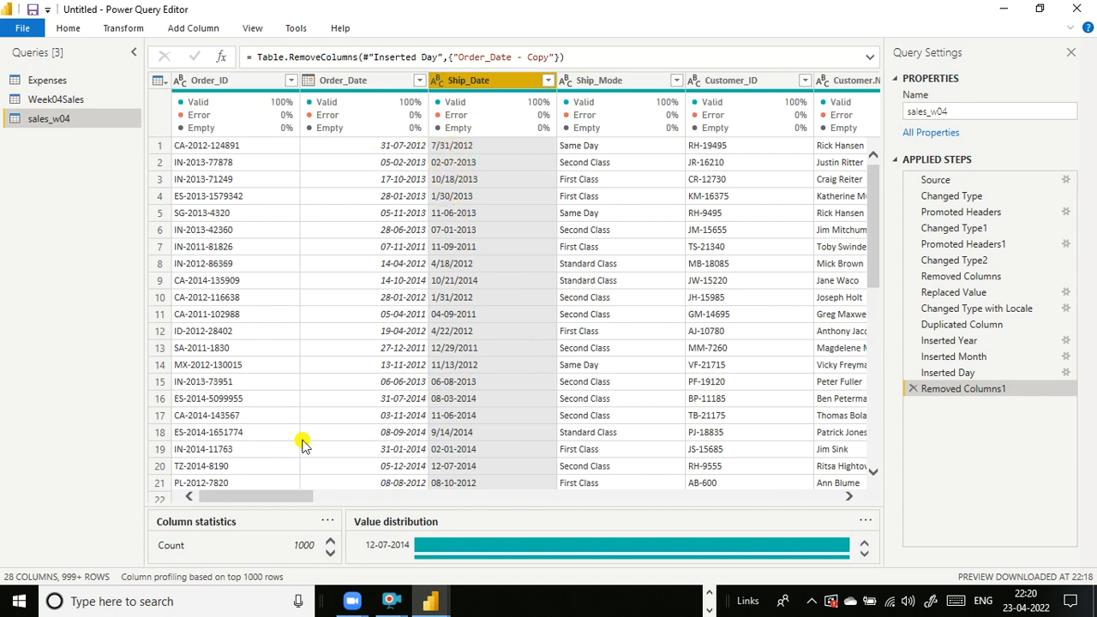
# - Remove the Postal.Code and Market columns from the sales_w04 query
pyautogui.moveTo(268, 499); pyautogui.dragTo(474, 487)
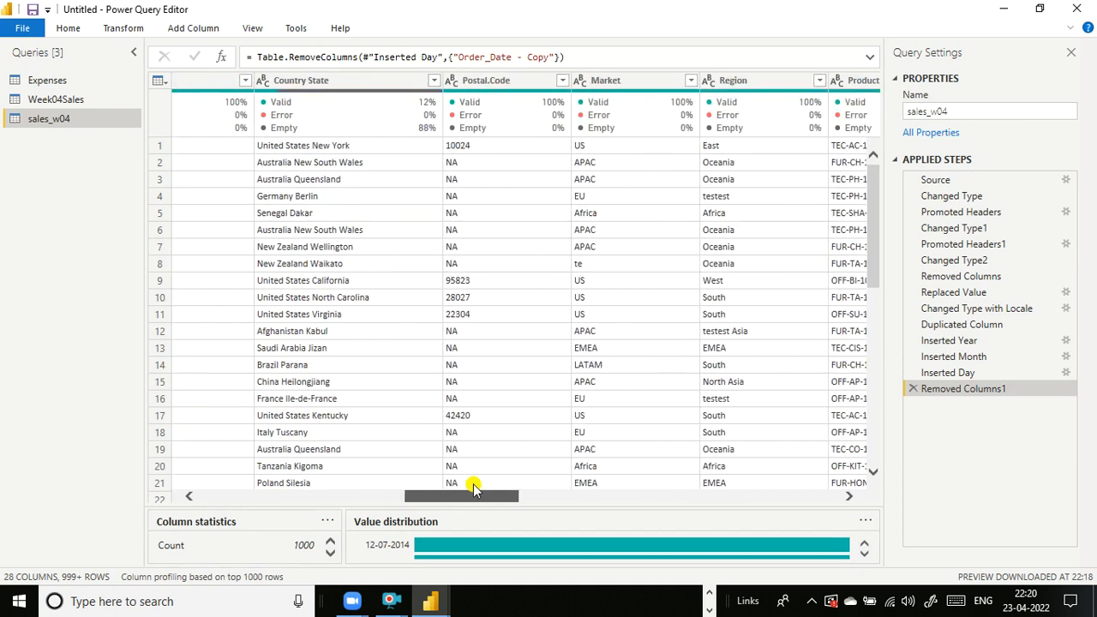
pyautogui.rightClick(490, 84)
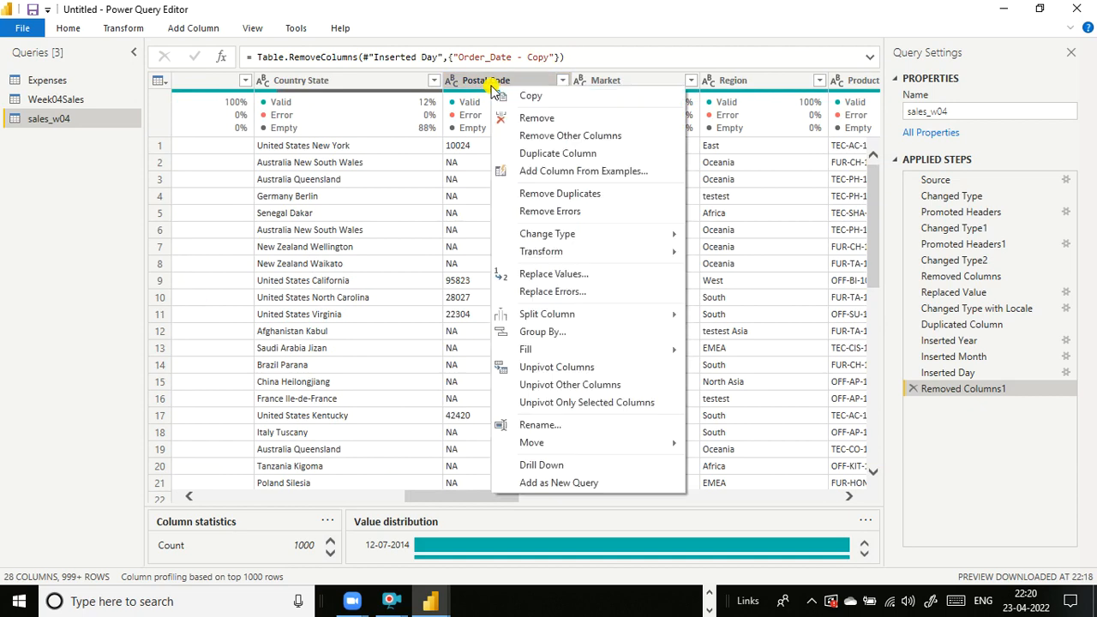
pyautogui.click(517, 118)
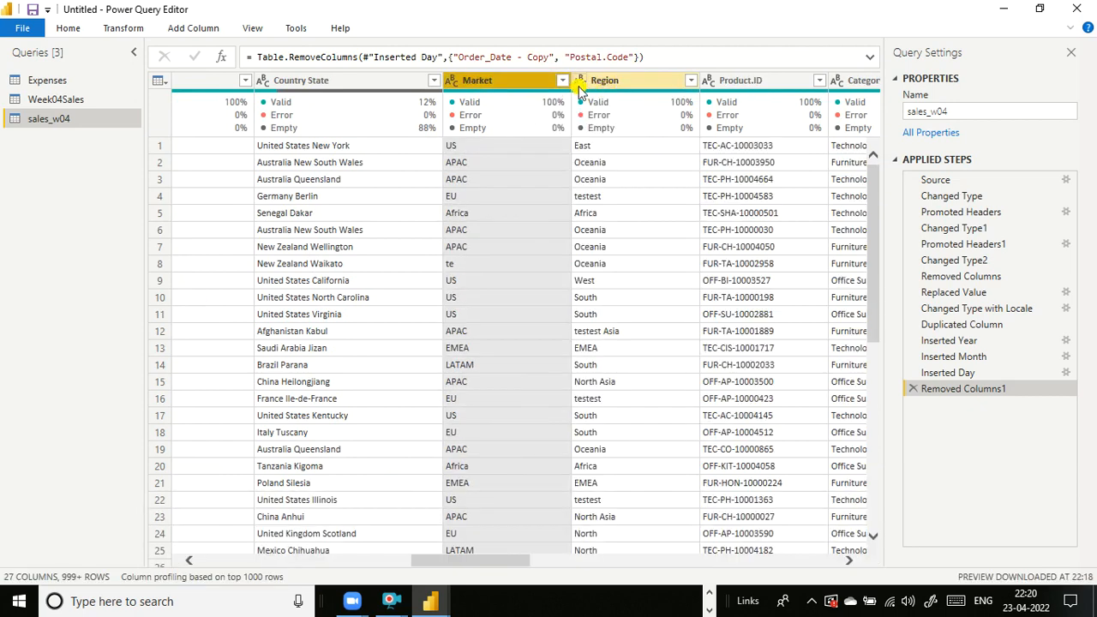
pyautogui.rightClick(515, 87)
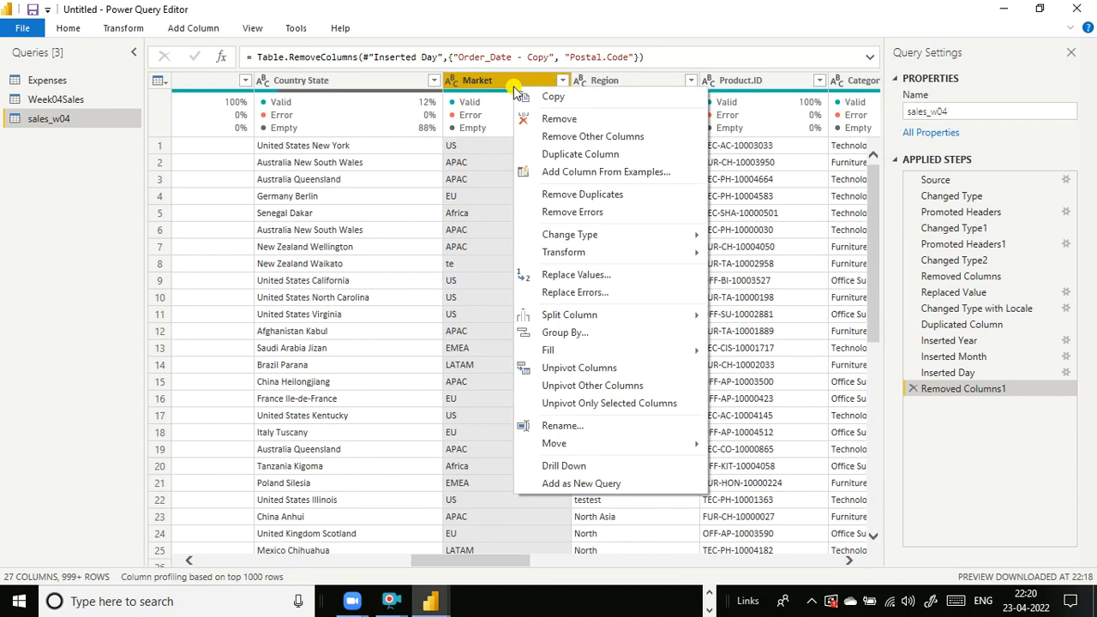
pyautogui.click(557, 119)
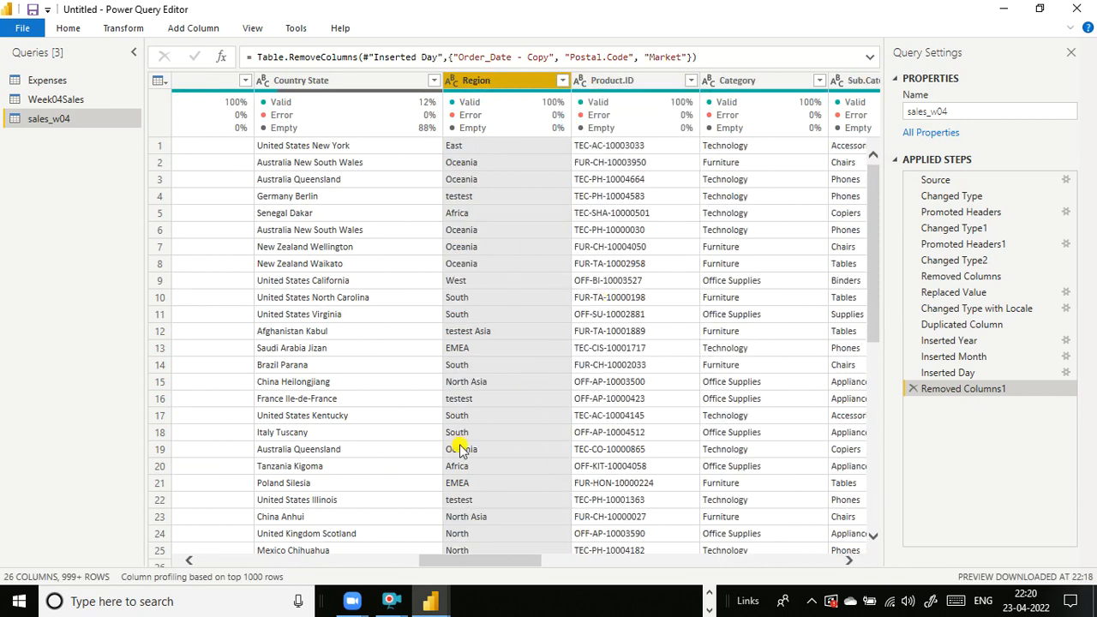
# - Examine the cleaned table from the Order_ID column across to the Year, Month and Day columns
pyautogui.moveTo(500, 559); pyautogui.dragTo(225, 531)
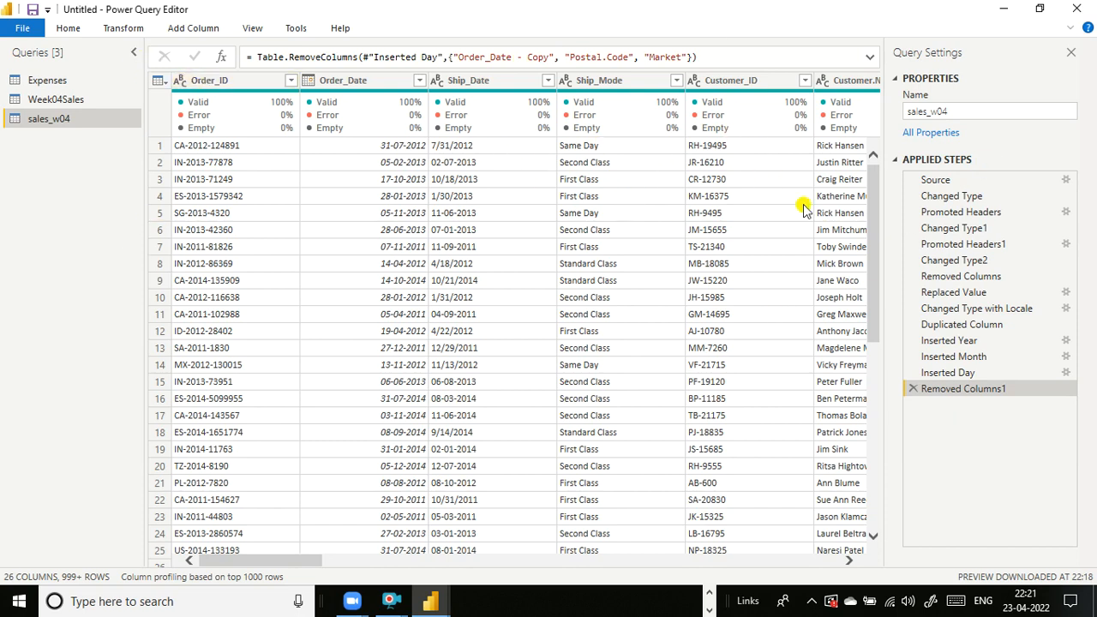
pyautogui.moveTo(257, 561); pyautogui.dragTo(830, 535)
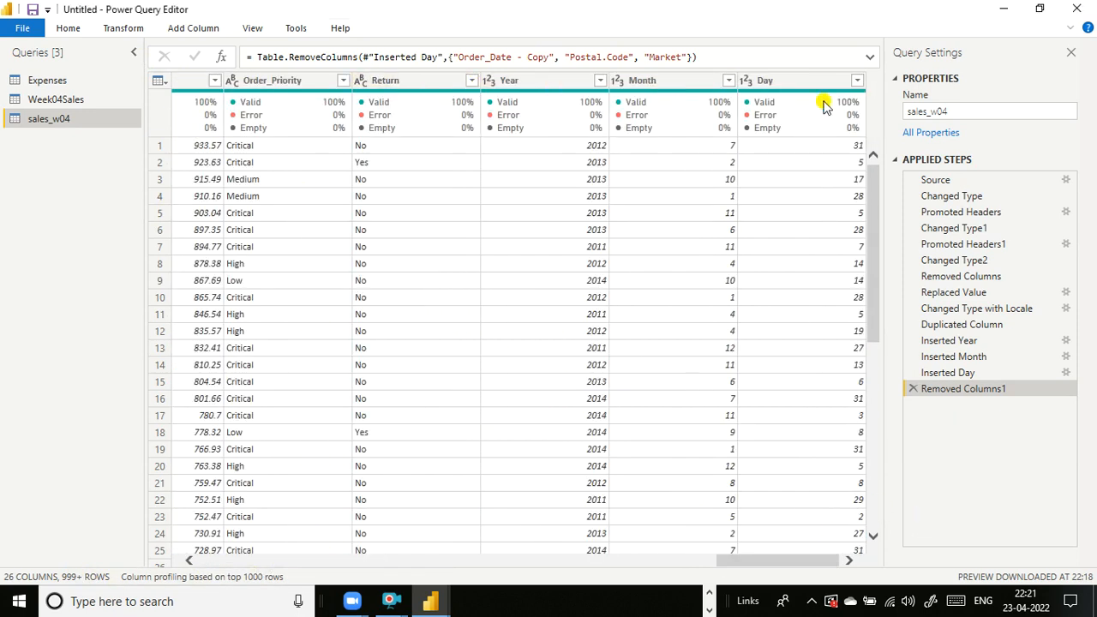
pyautogui.moveTo(823, 104)
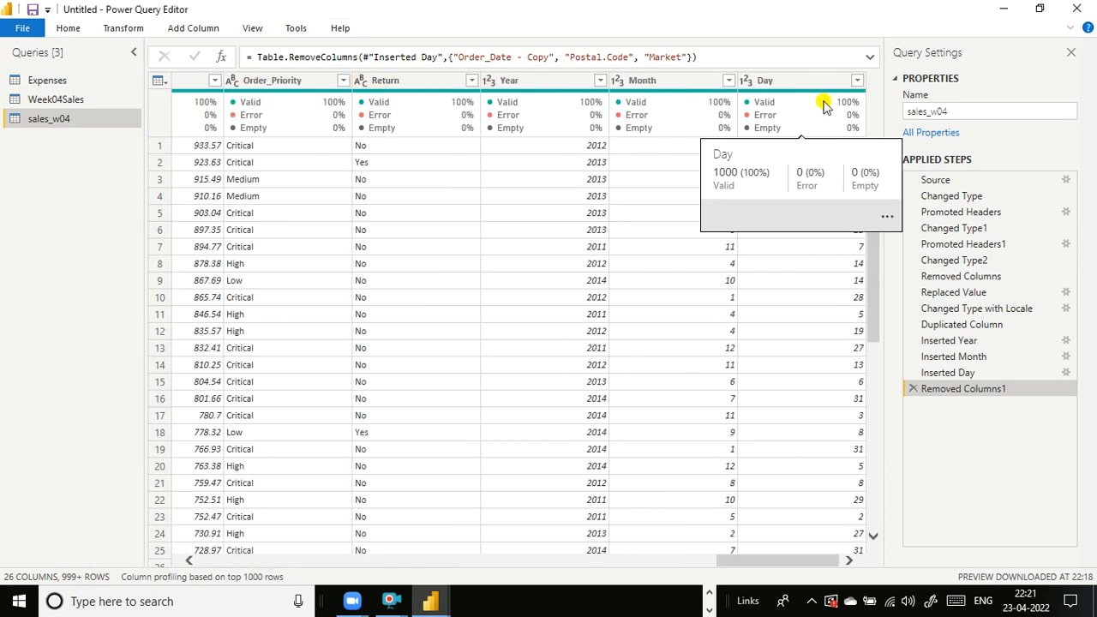
pyautogui.moveTo(728, 570); pyautogui.dragTo(166, 536)
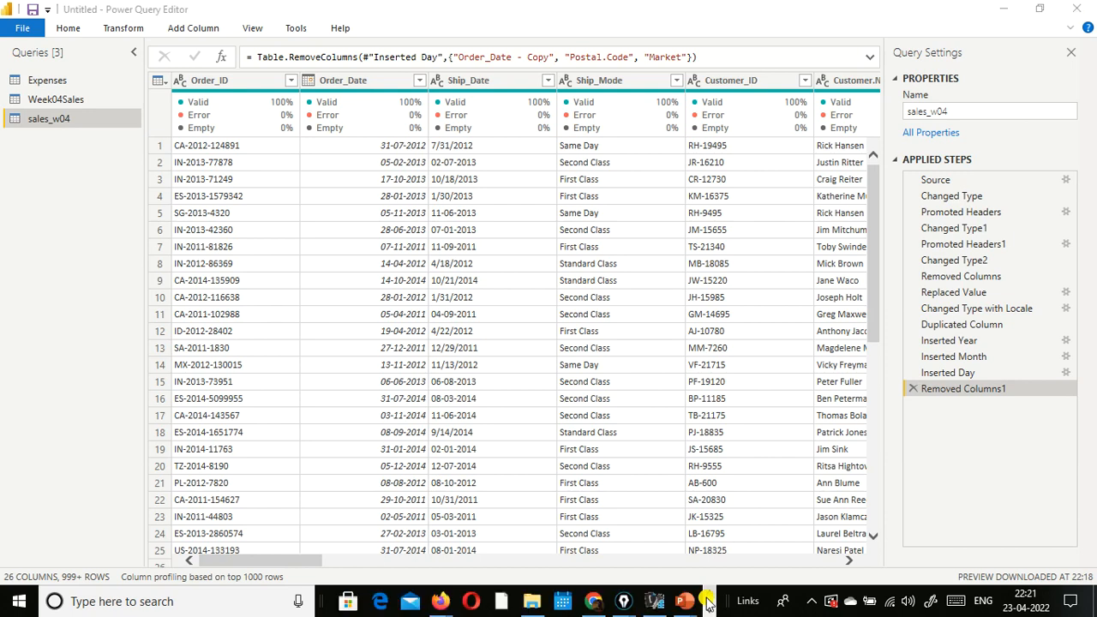
# - Switch to File Explorer to locate the source file sales_w04.csv in the dat1 folder, and return to the Power Query Editor
pyautogui.click(531, 601)
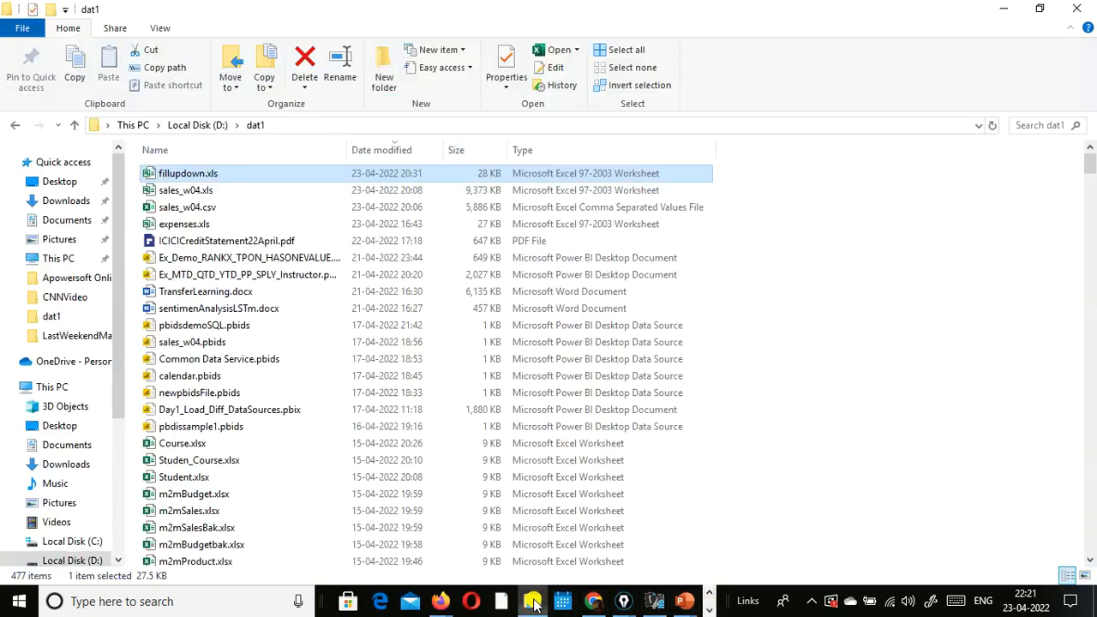
pyautogui.click(171, 212)
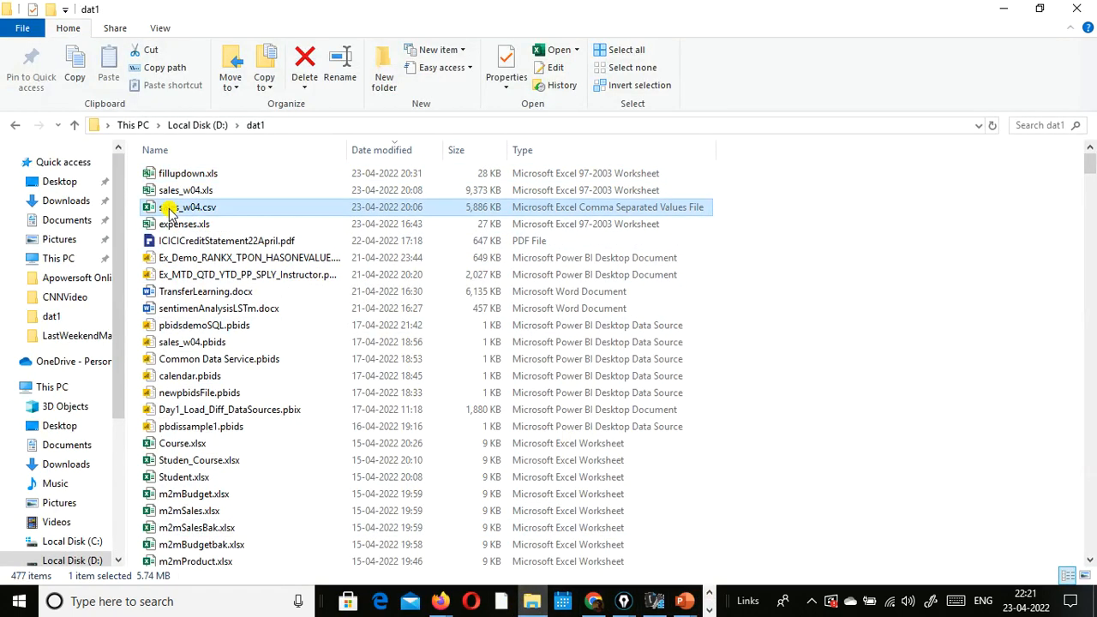
pyautogui.click(1001, 9)
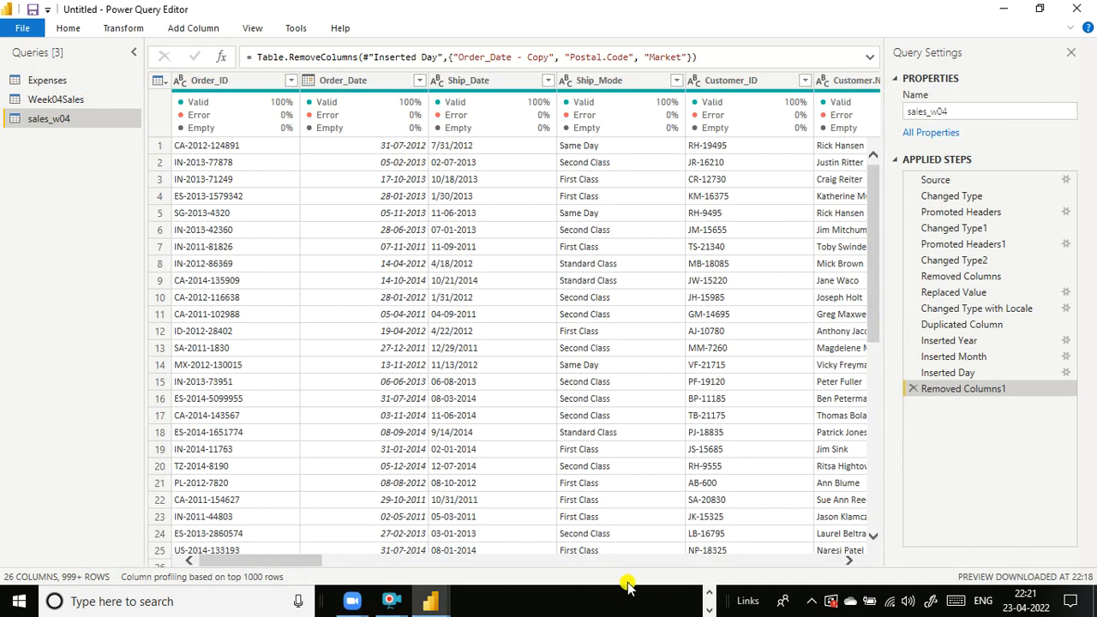
pyautogui.click(710, 605)
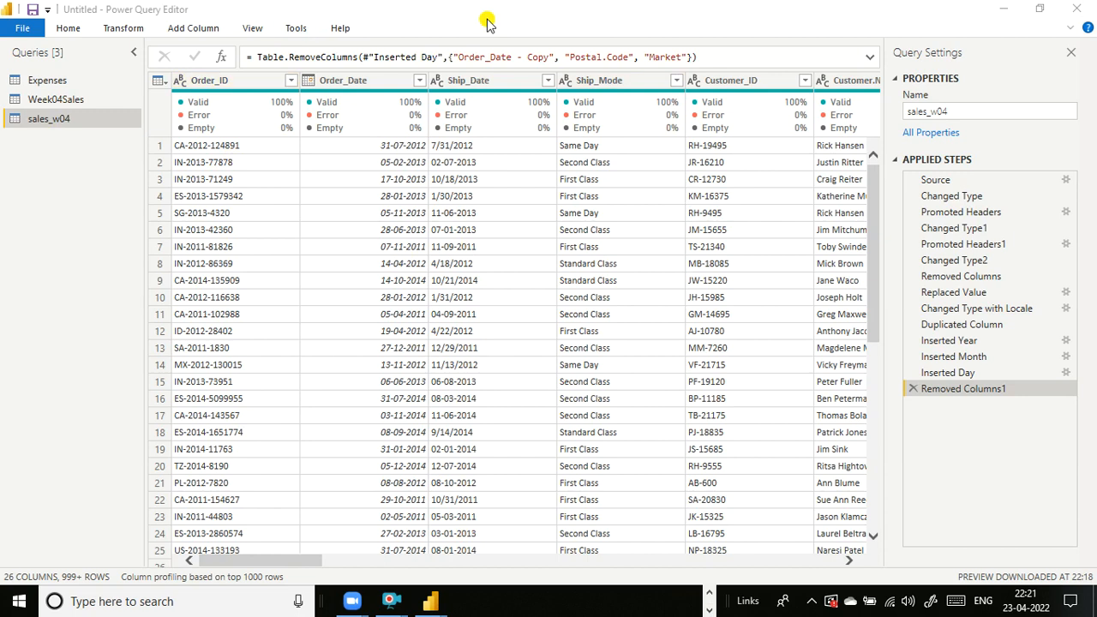
pyautogui.click(959, 116)
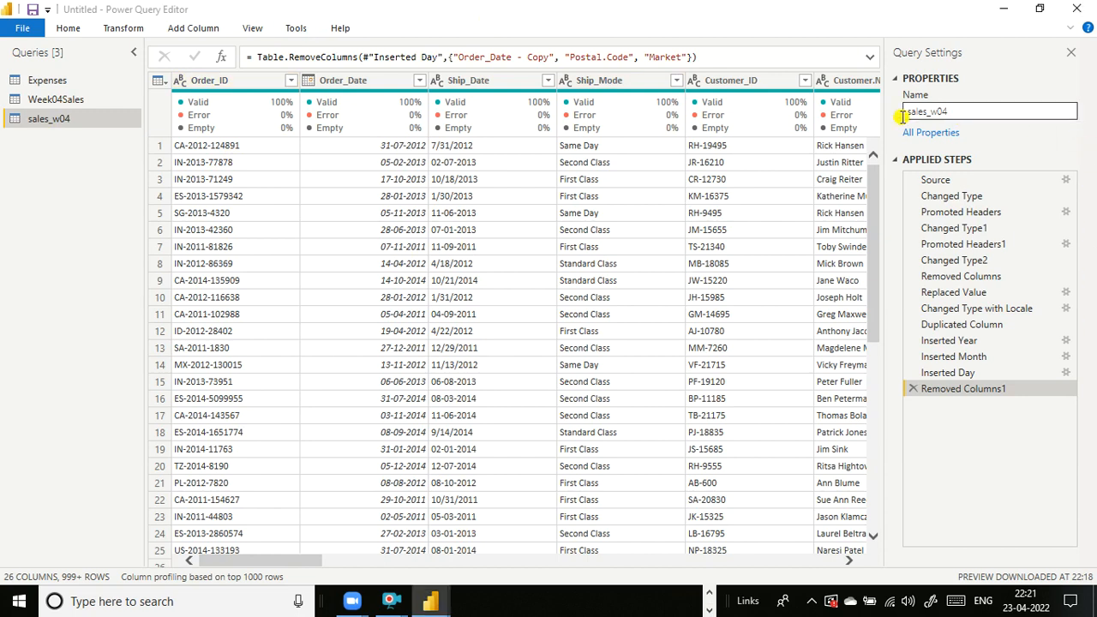
pyautogui.click(433, 22)
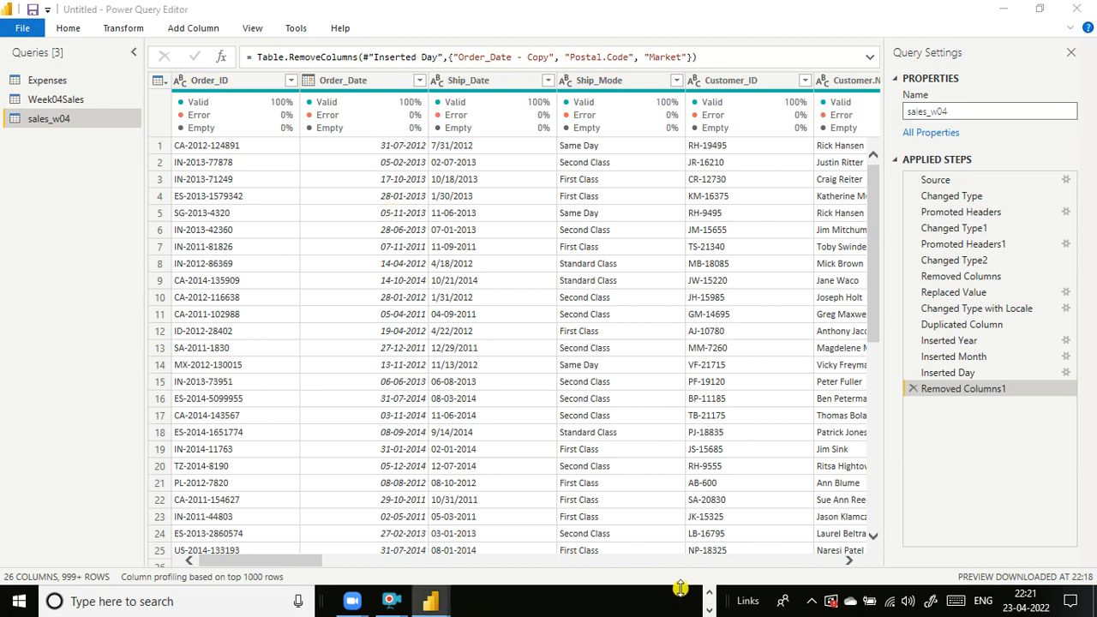
pyautogui.click(711, 594)
pyautogui.click(534, 601)
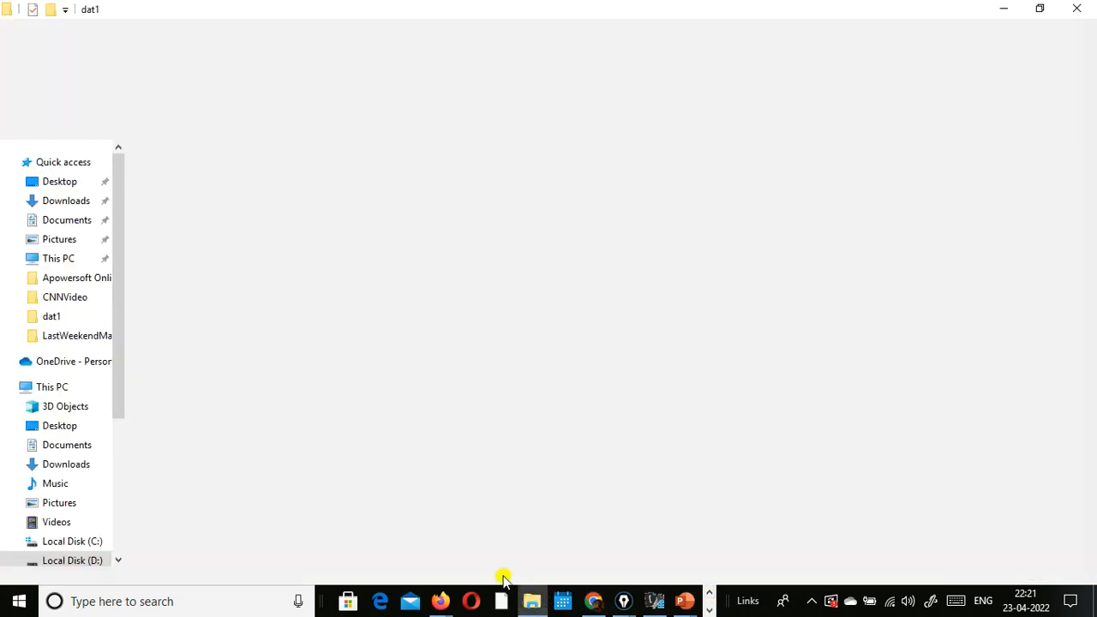
pyautogui.click(153, 207)
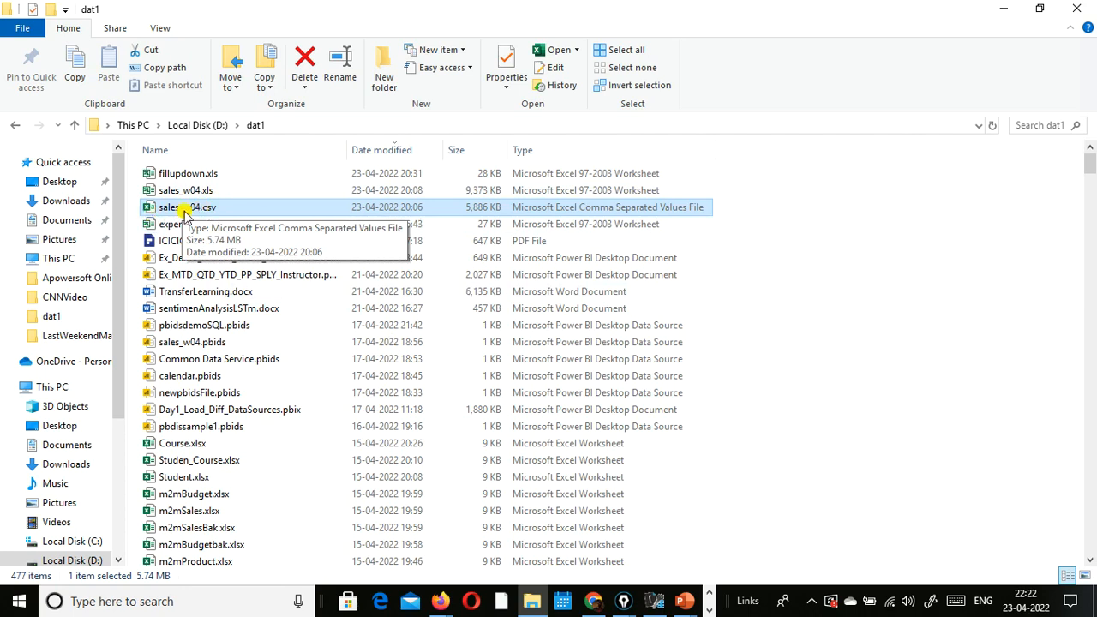
pyautogui.click(994, 8)
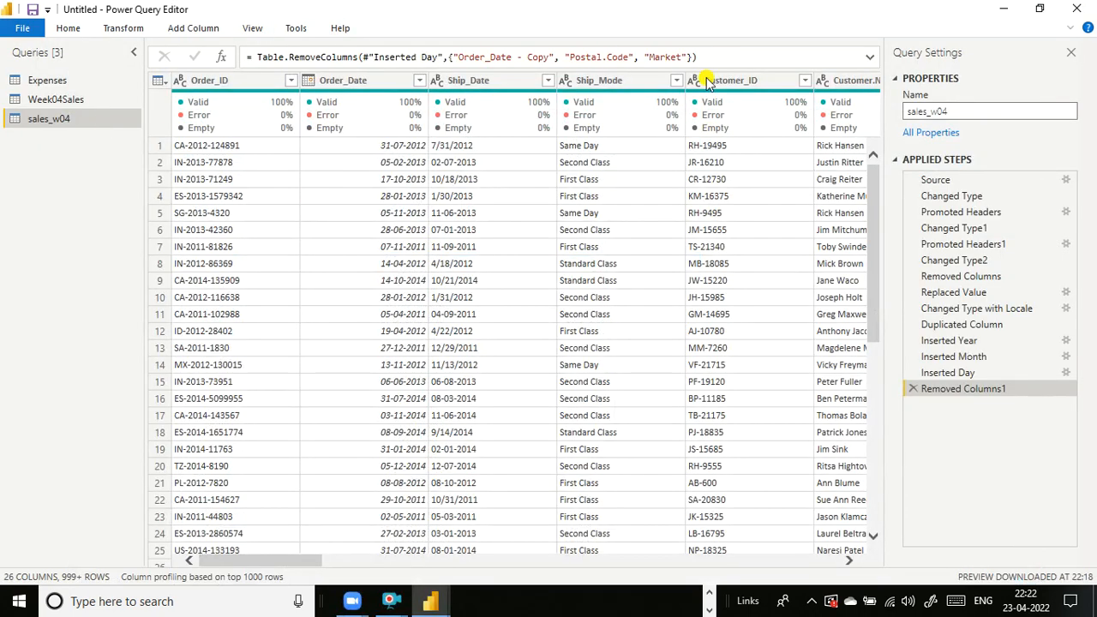
# - Switch to the Power BI Desktop report window and look at its Refresh command for the report data
pyautogui.click(67, 30)
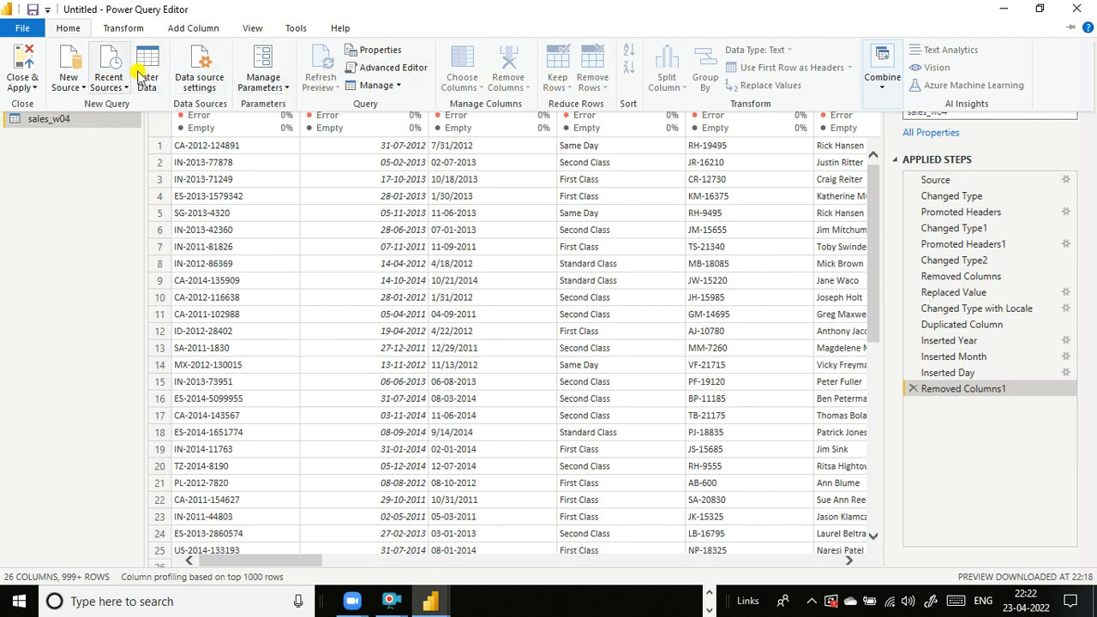
pyautogui.click(296, 8)
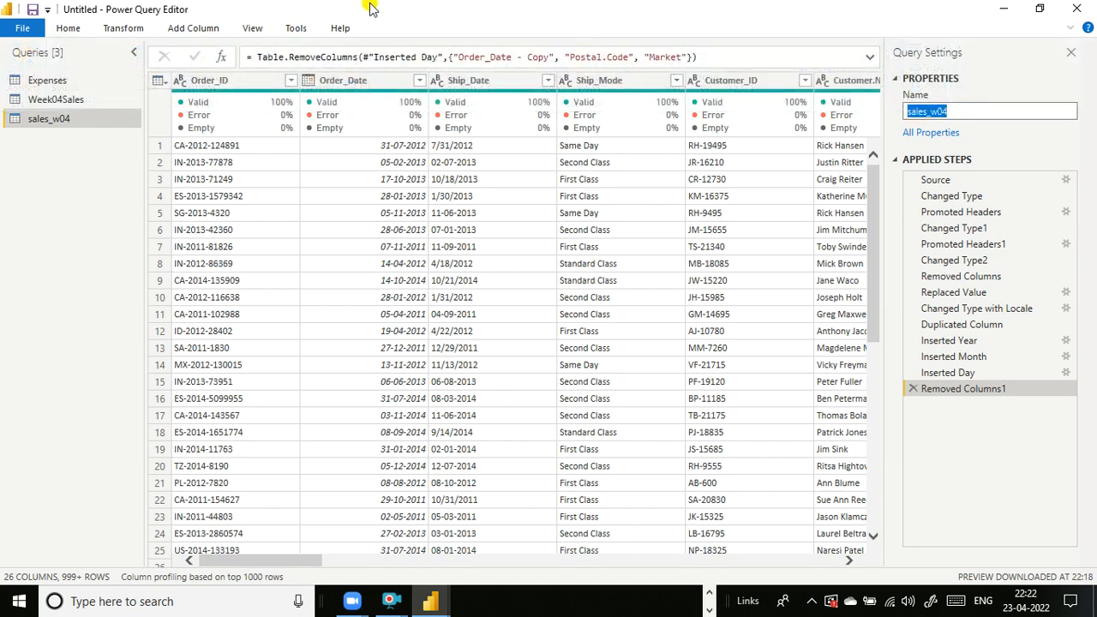
pyautogui.doubleClick(436, 12)
pyautogui.click(505, 36)
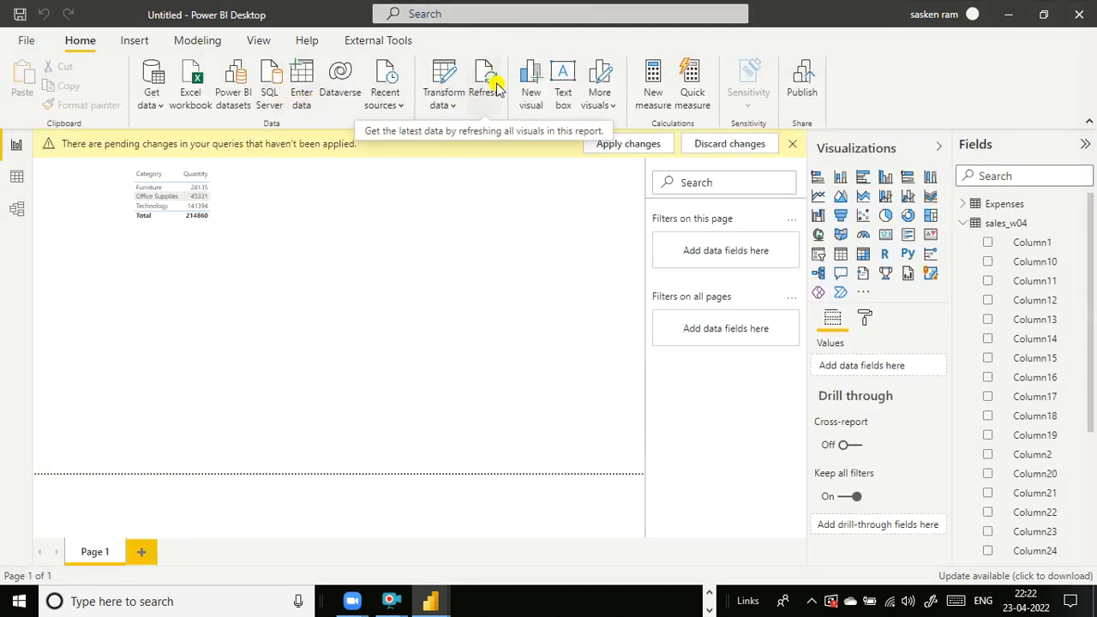
pyautogui.click(708, 600)
pyautogui.moveTo(534, 602)
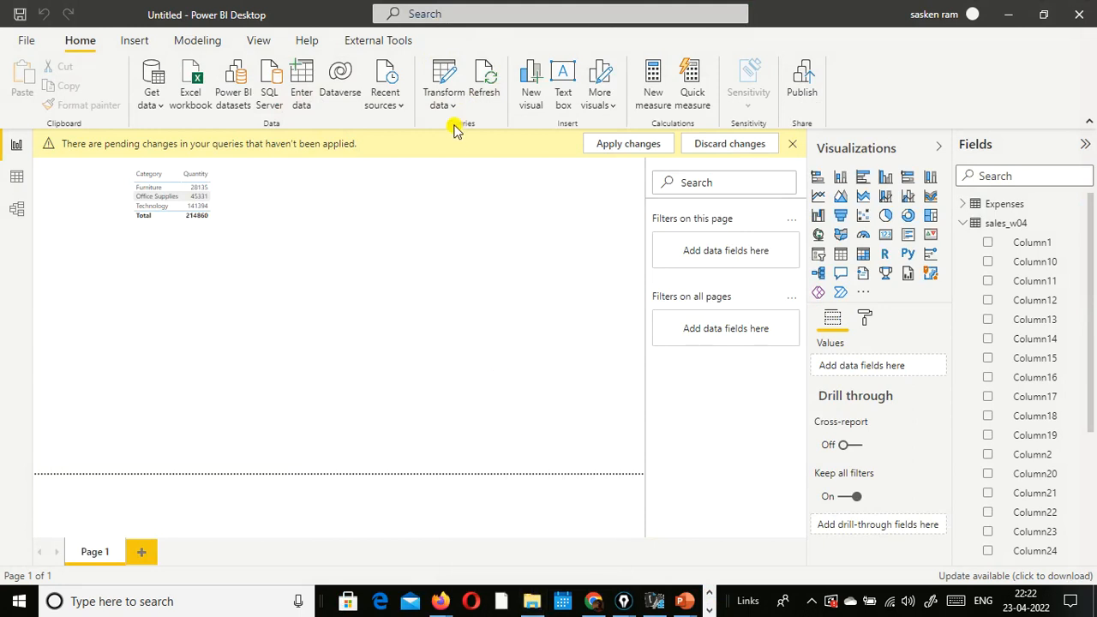
pyautogui.click(709, 611)
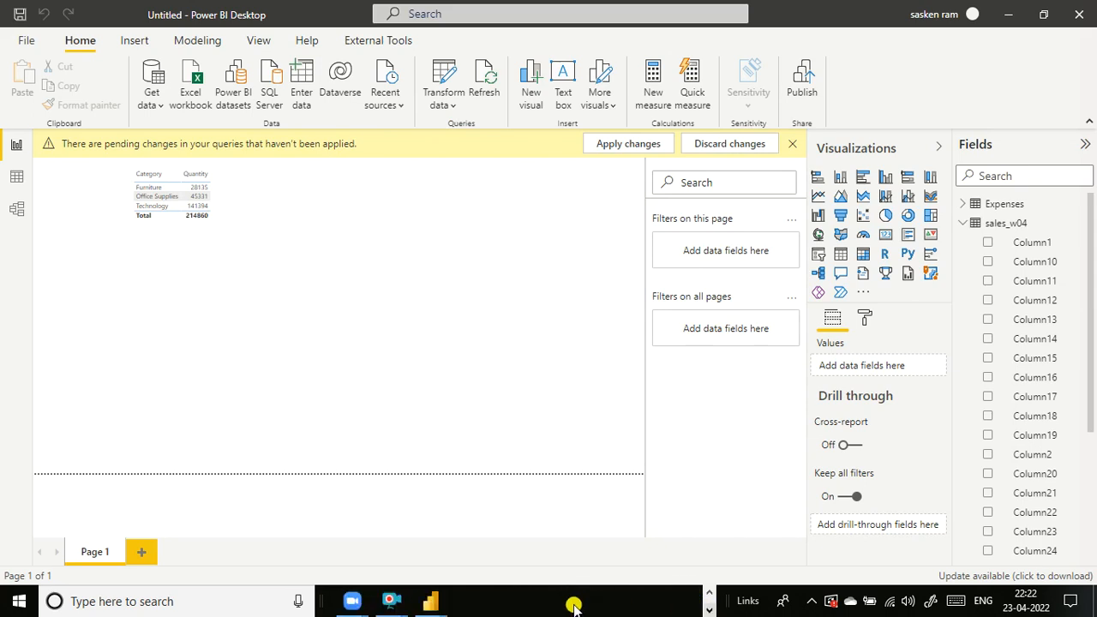
# - Return to the Power Query Editor, close it and apply all pending query changes to the report
pyautogui.moveTo(434, 604)
pyautogui.click(470, 543)
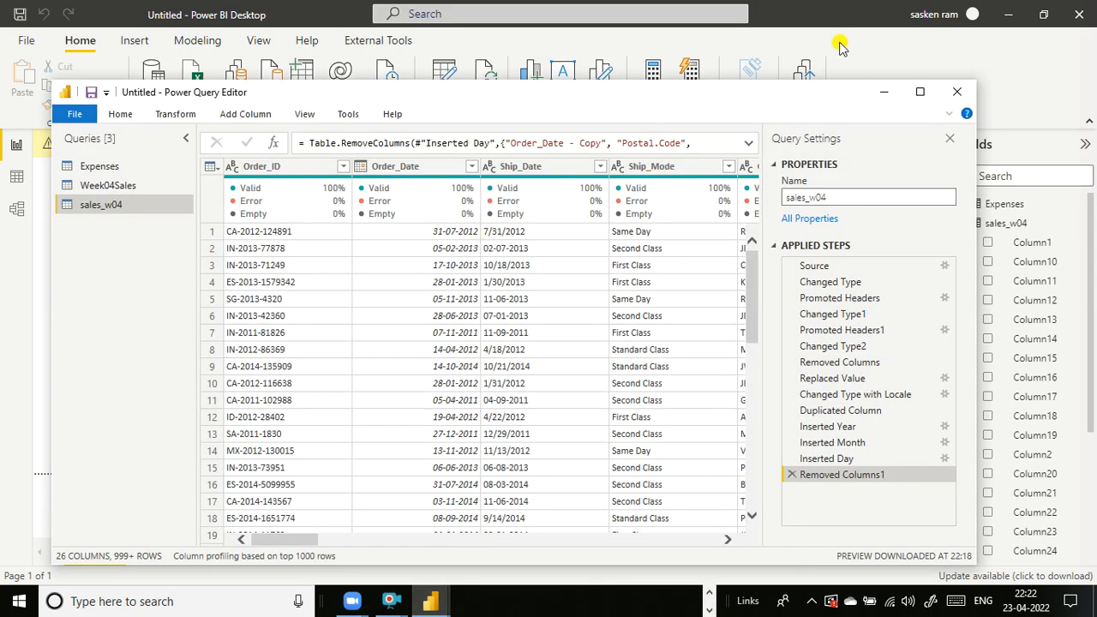
pyautogui.click(908, 89)
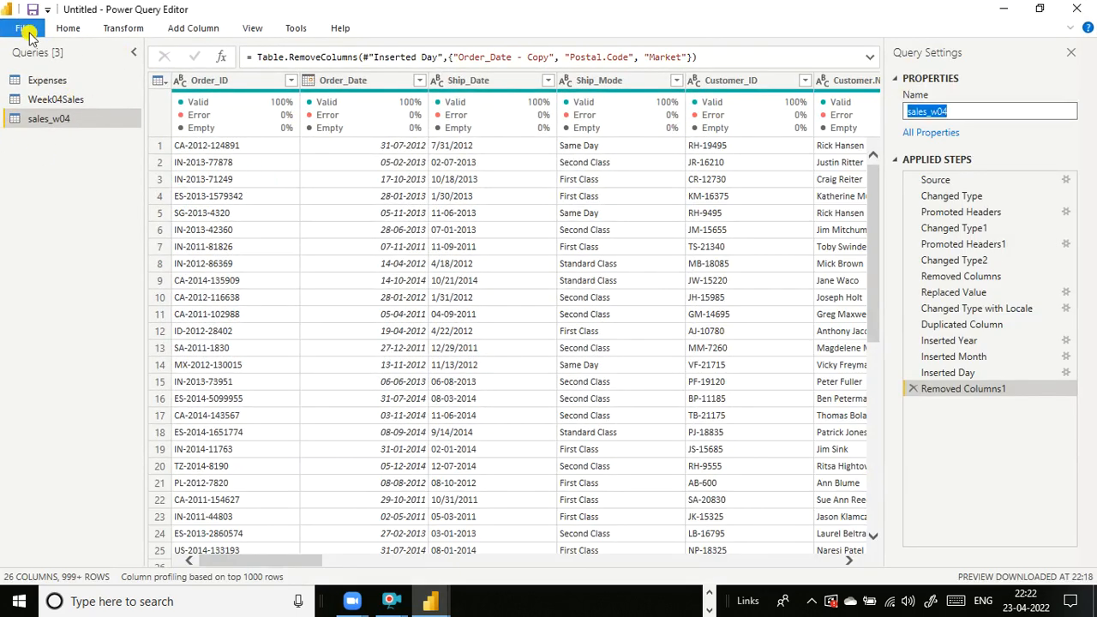
pyautogui.click(25, 30)
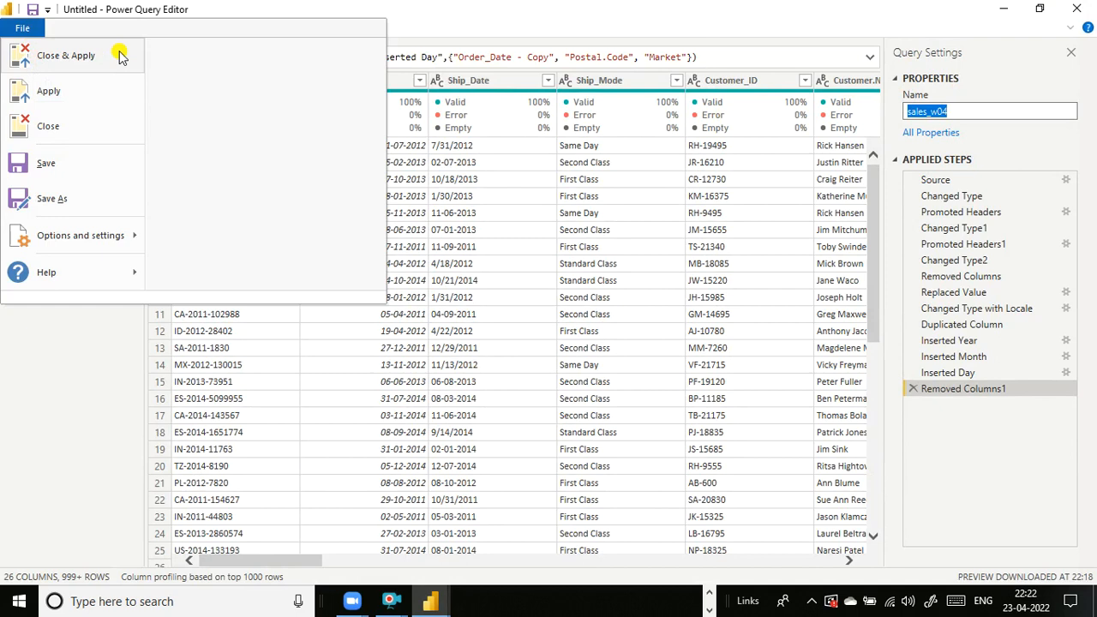
pyautogui.click(725, 30)
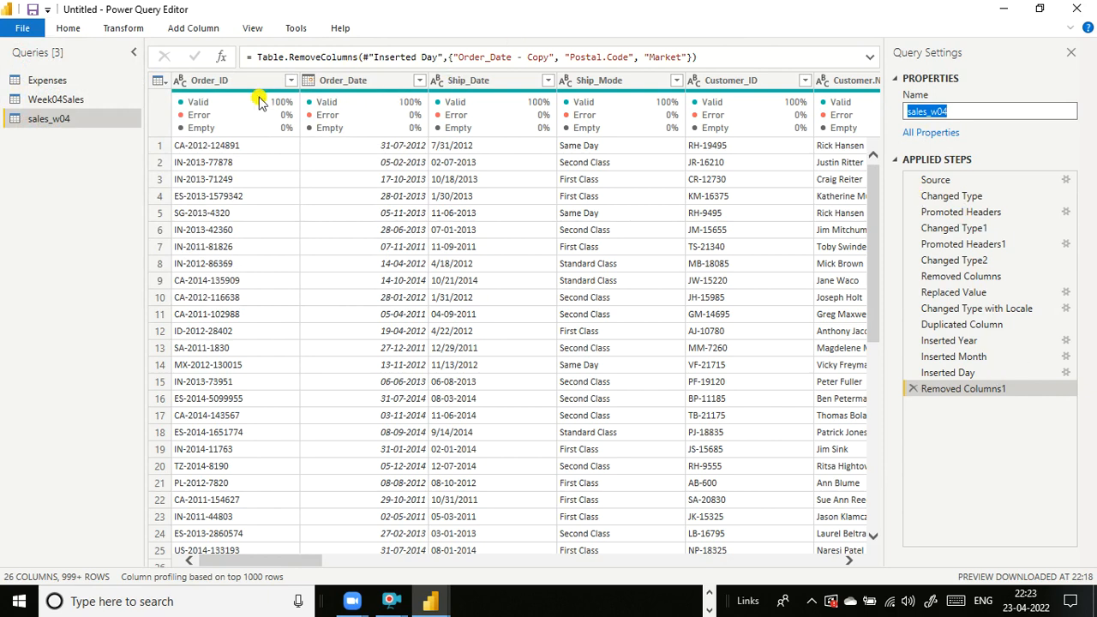
pyautogui.click(32, 30)
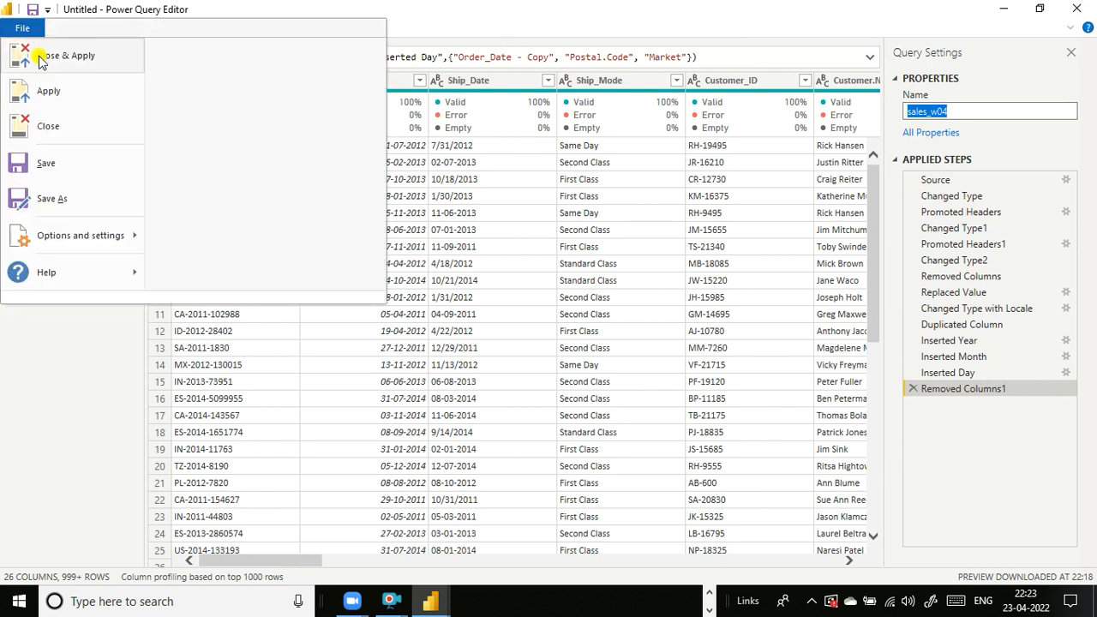
pyautogui.click(61, 61)
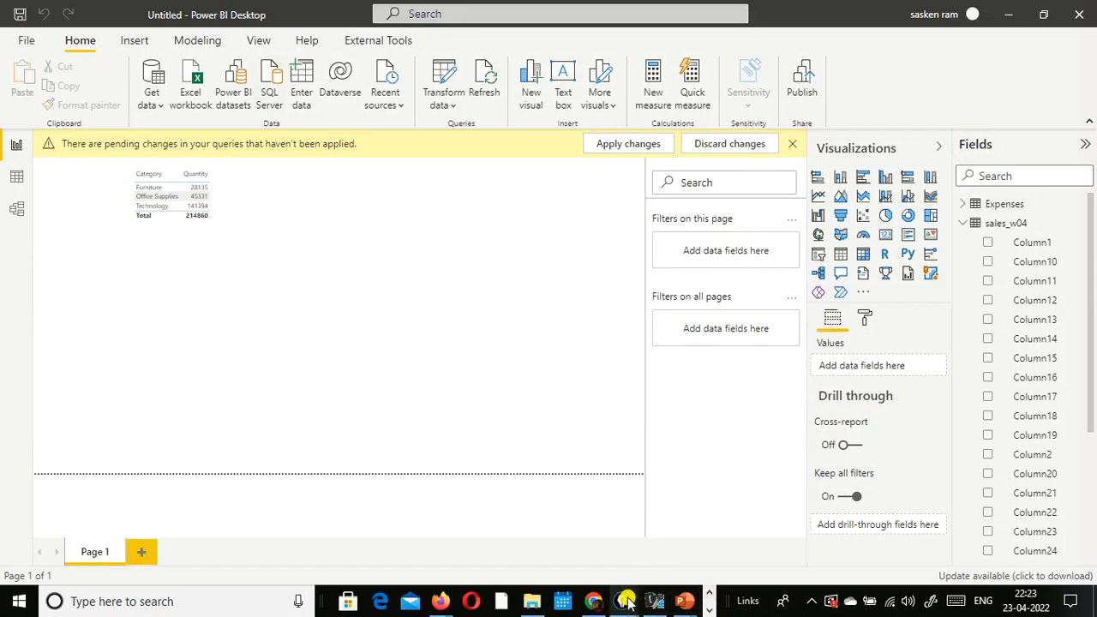
# - Close the three open Epic Pen windows
pyautogui.moveTo(623, 601)
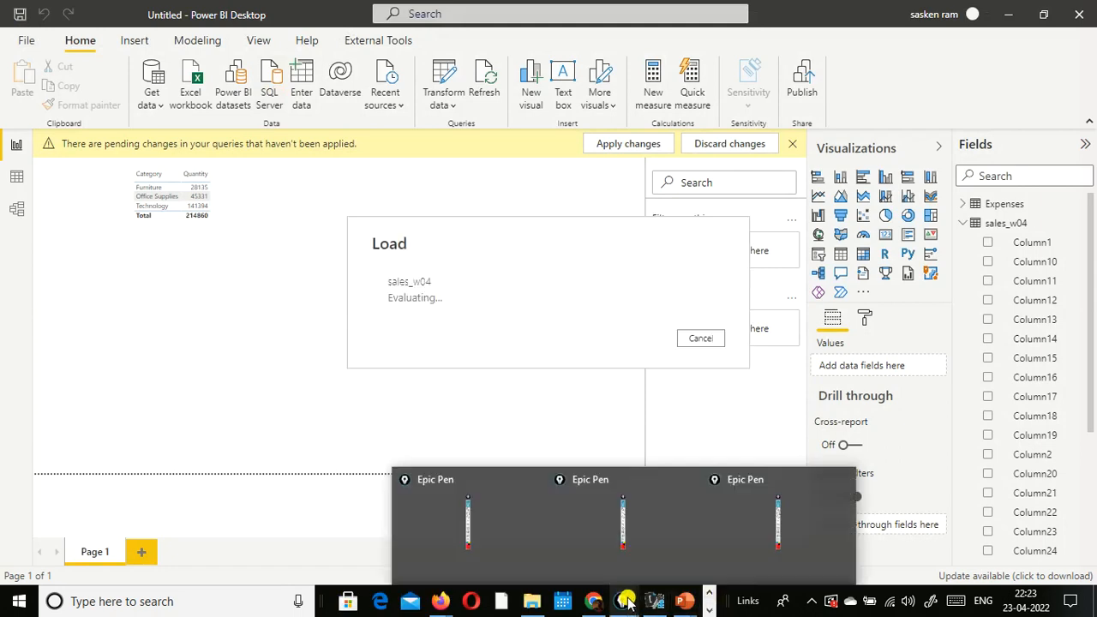
pyautogui.click(843, 479)
pyautogui.click(765, 484)
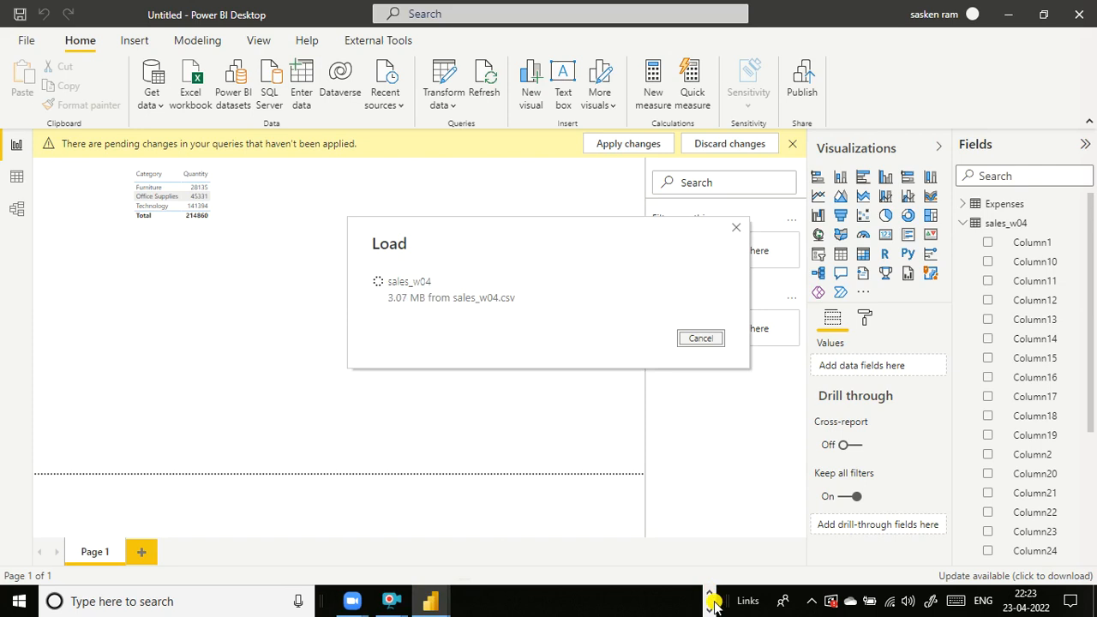
pyautogui.moveTo(623, 601)
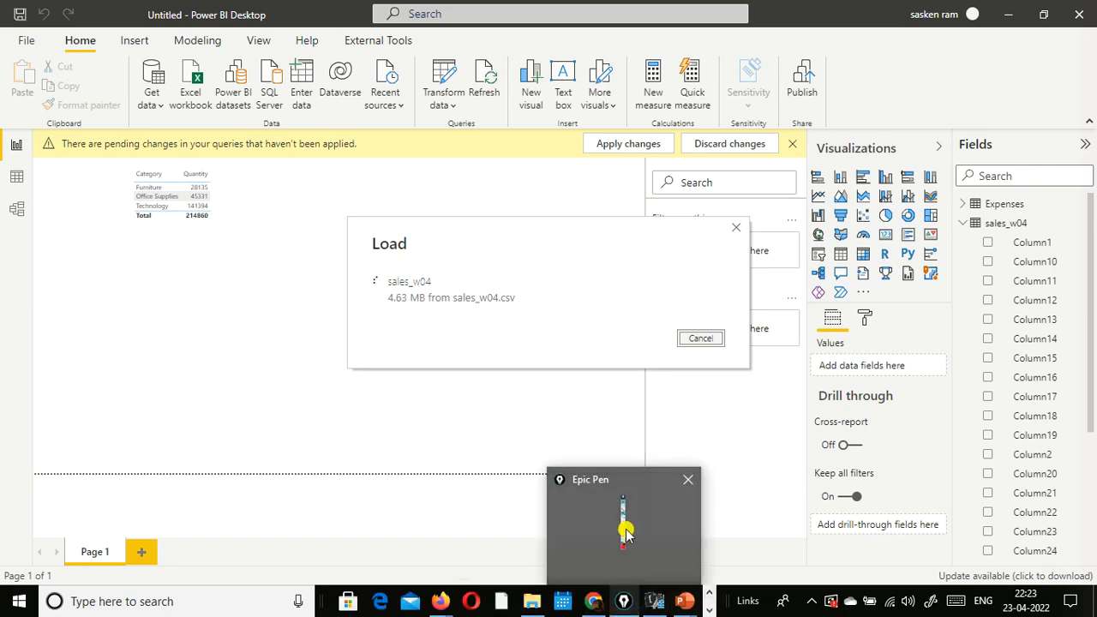
pyautogui.click(683, 482)
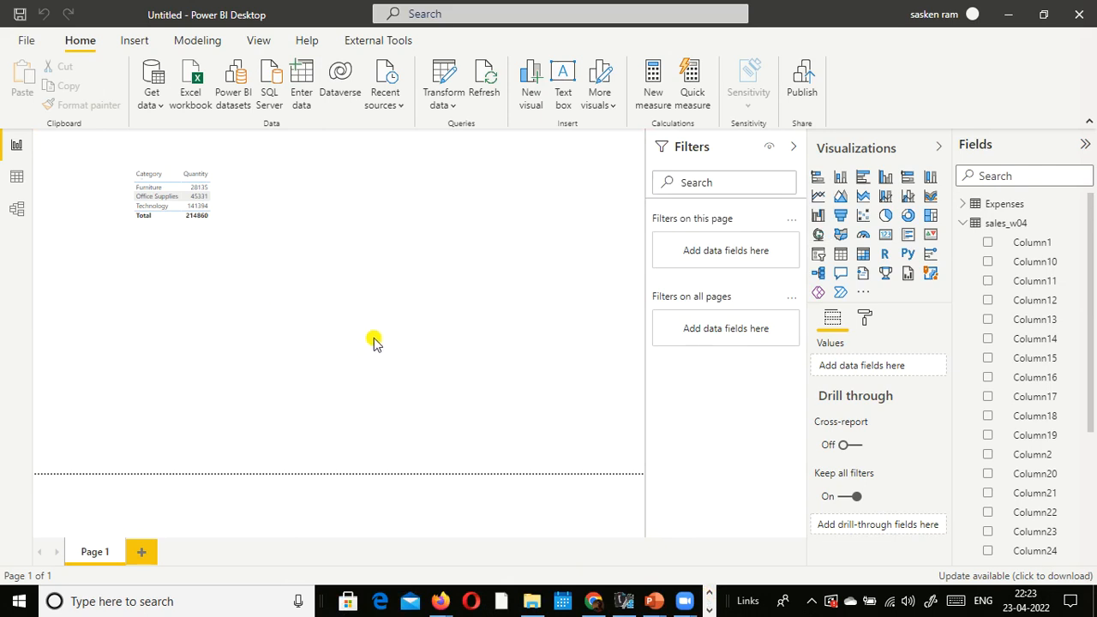
# - Relaunch Epic Pen from the desktop, return to the Power BI Desktop report and dock the pen toolbar beside the Fields list
pyautogui.press('super')
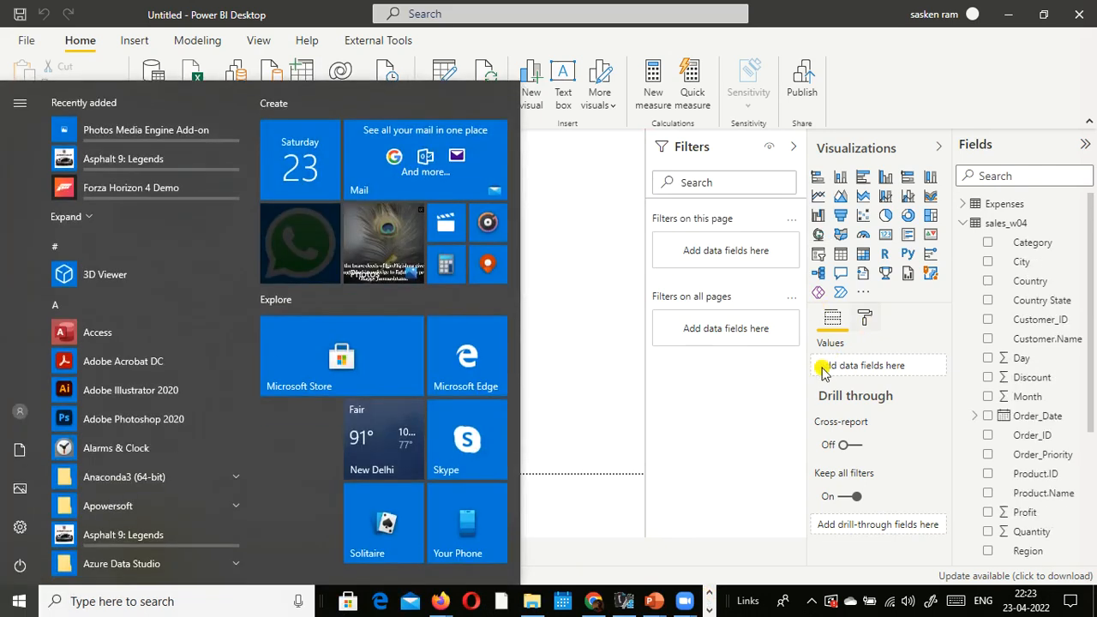
pyautogui.click(740, 375)
pyautogui.press('super+d')
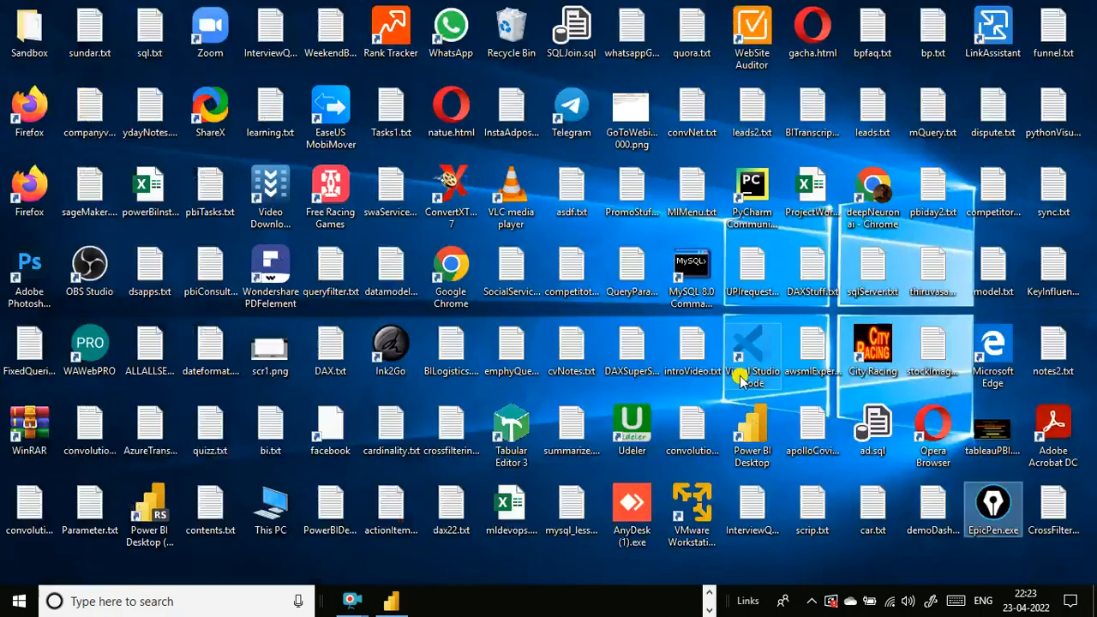
pyautogui.doubleClick(1018, 523)
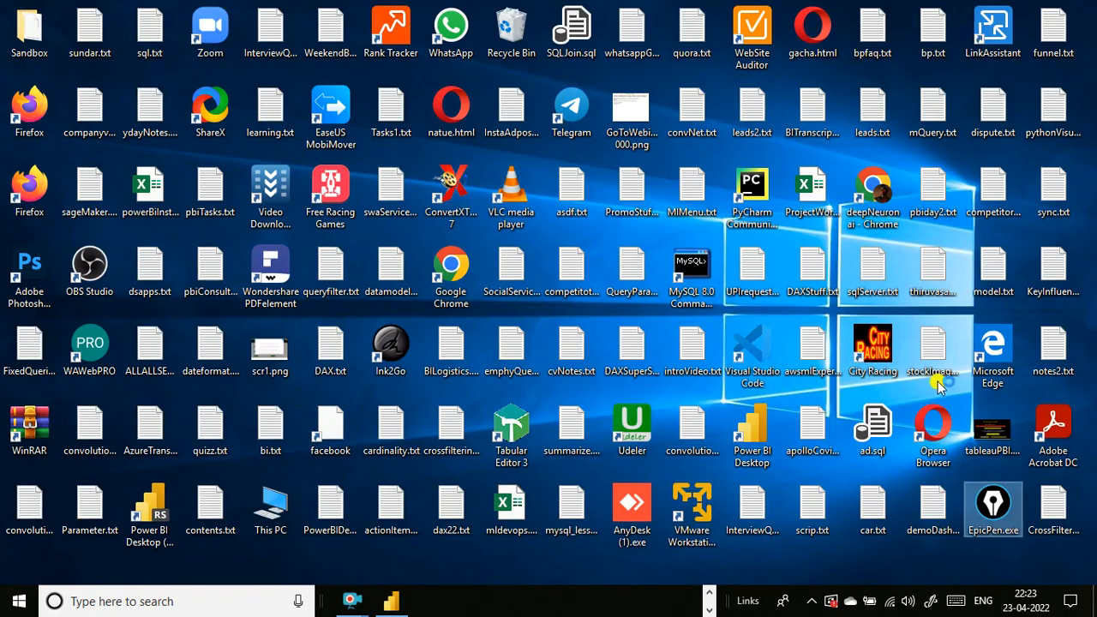
pyautogui.press('super+d')
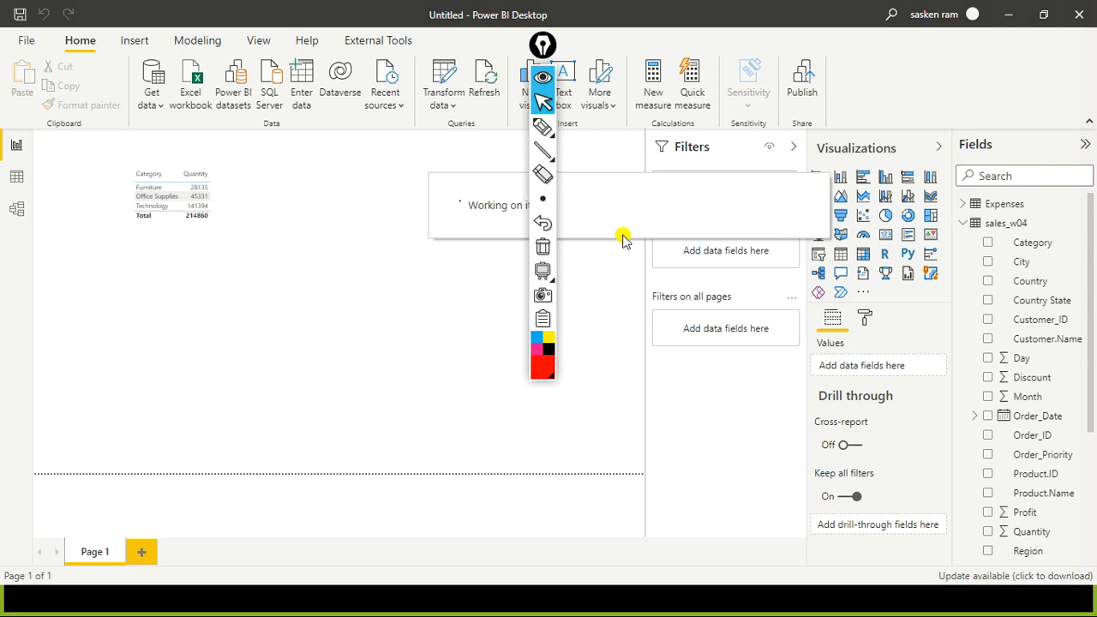
pyautogui.moveTo(543, 46)
pyautogui.mouseDown()
pyautogui.moveTo(996, 346)
pyautogui.moveTo(1093, 378)
pyautogui.moveTo(962, 385)
pyautogui.moveTo(1094, 379)
pyautogui.mouseUp()
pyautogui.click(916, 392)
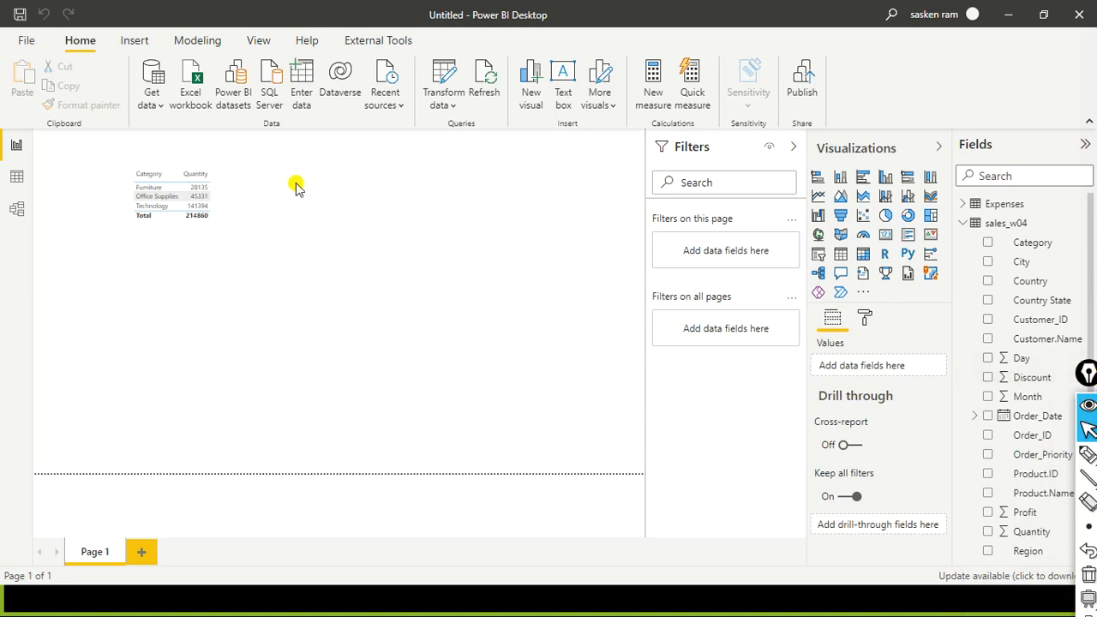
# - Show the rows of the sales_w04 table in the Data view
pyautogui.click(15, 181)
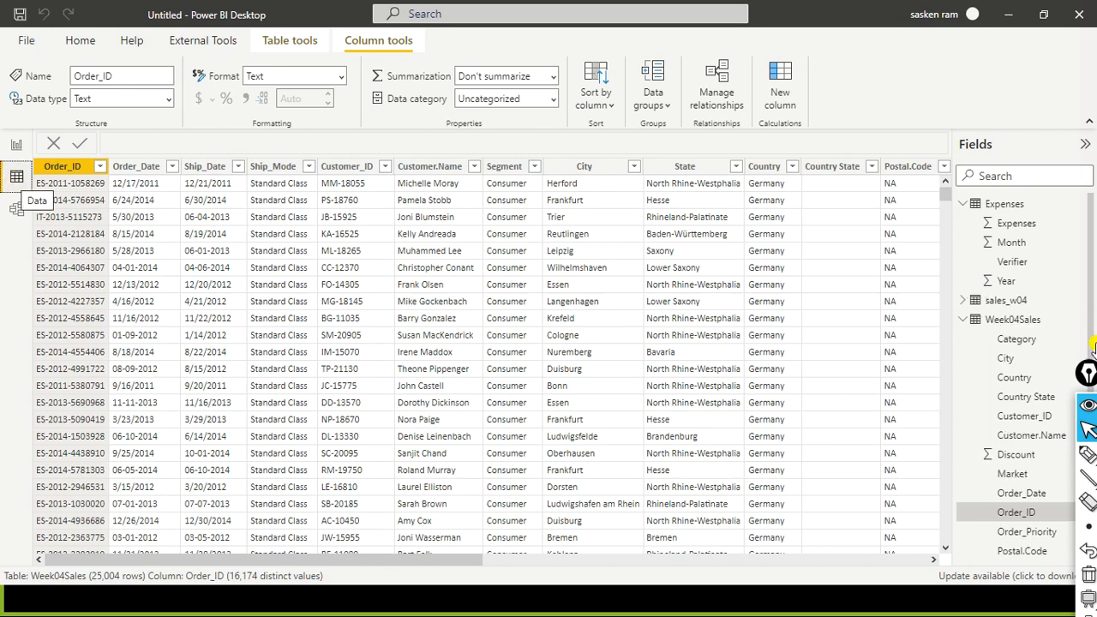
pyautogui.click(1012, 301)
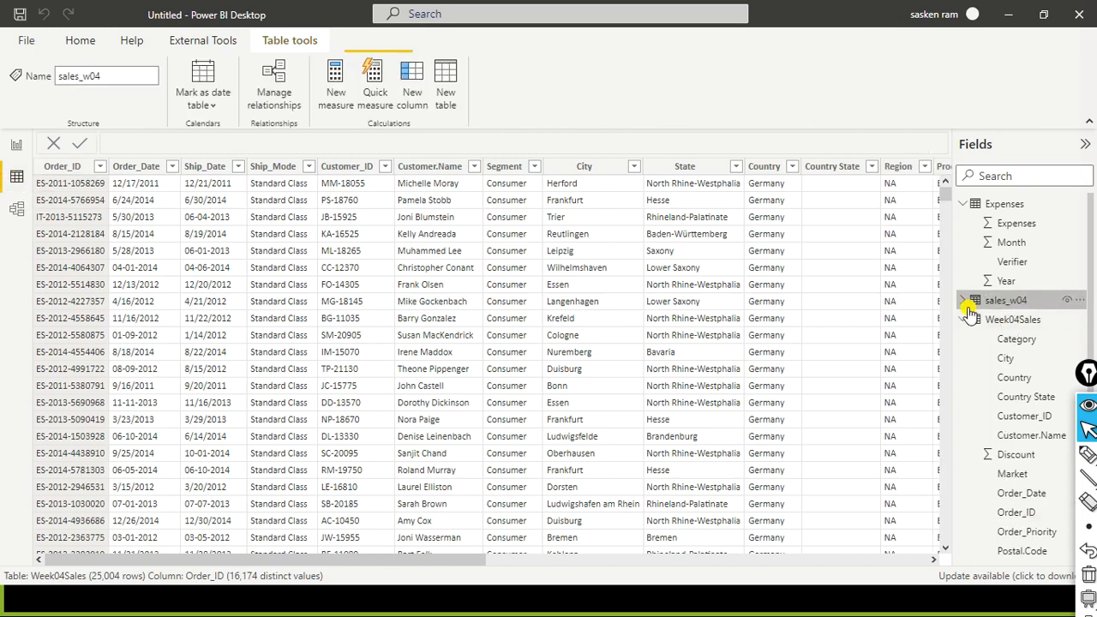
pyautogui.click(25, 176)
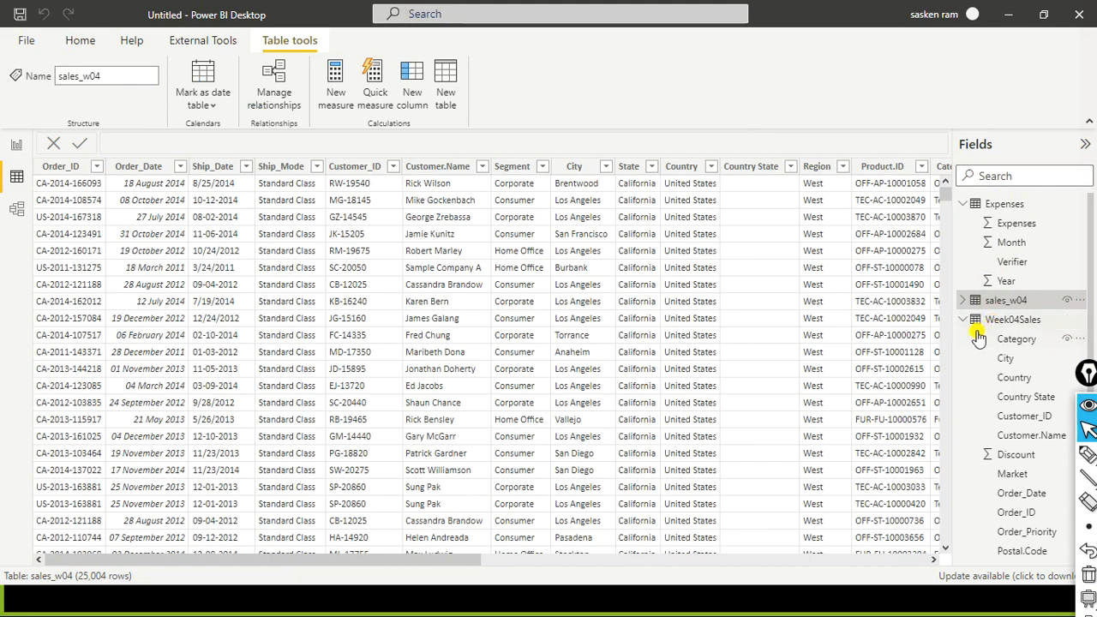
# - Collapse the Week04Sales table and delete it from the model
pyautogui.click(965, 319)
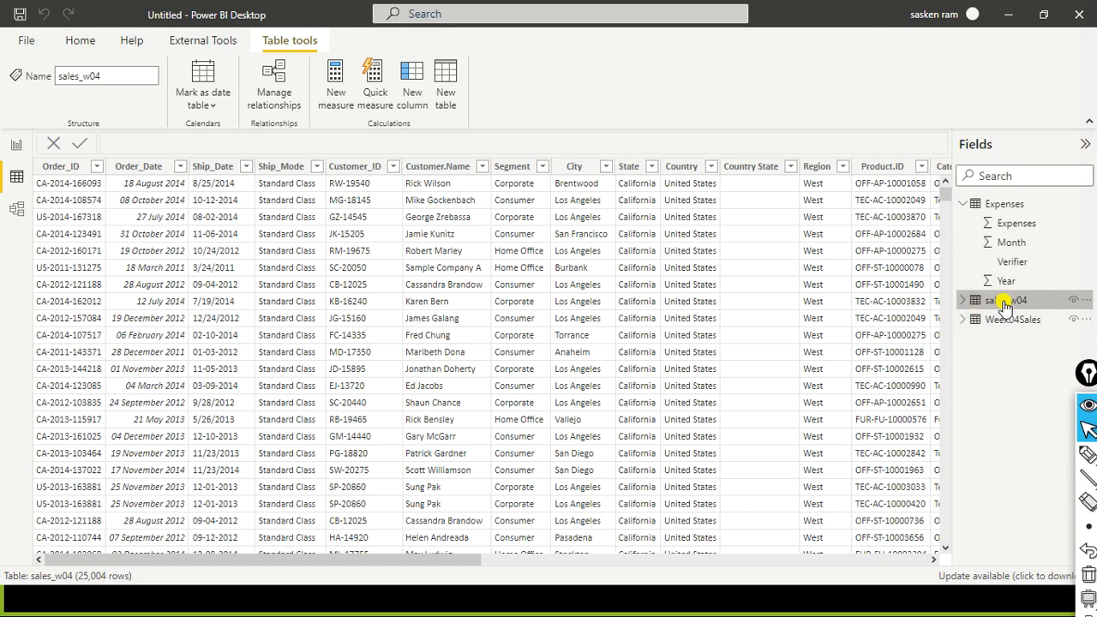
pyautogui.click(1085, 326)
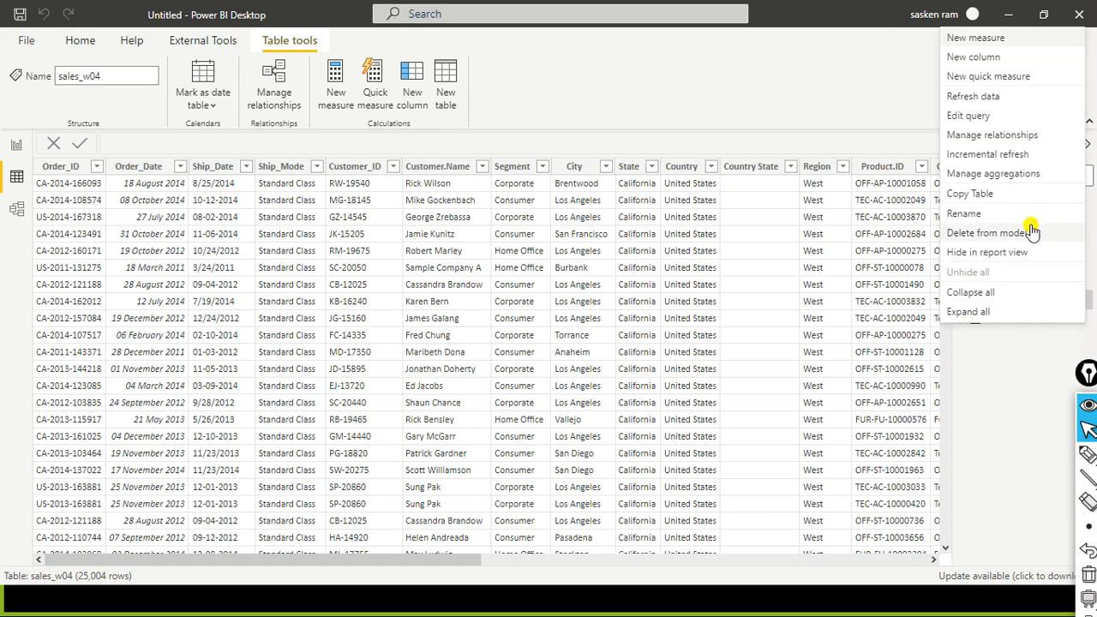
pyautogui.press('Escape')
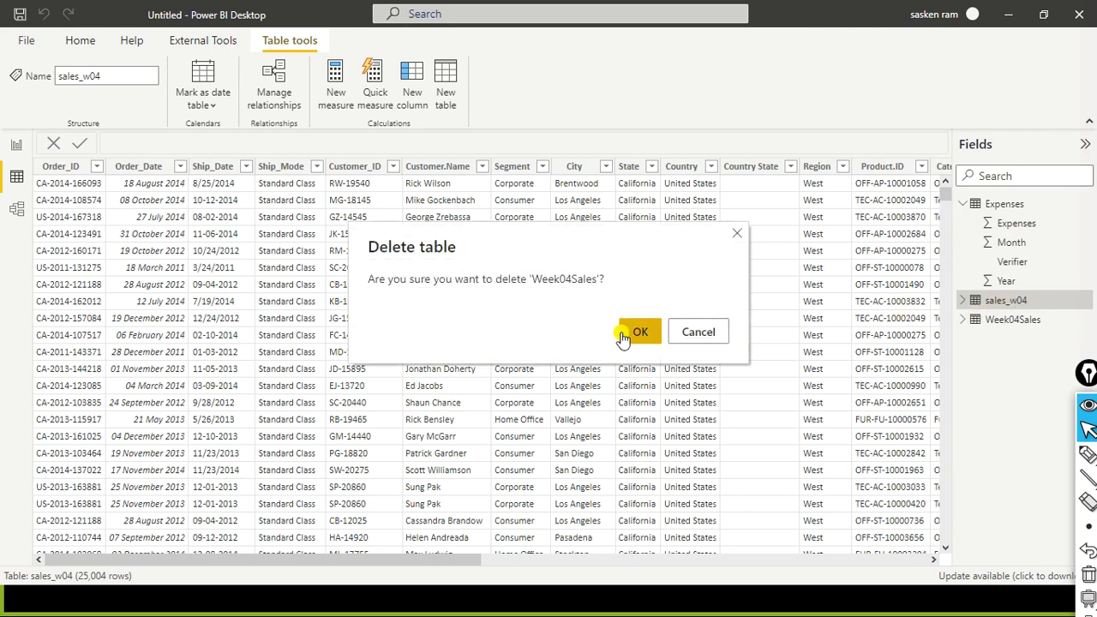
pyautogui.click(635, 332)
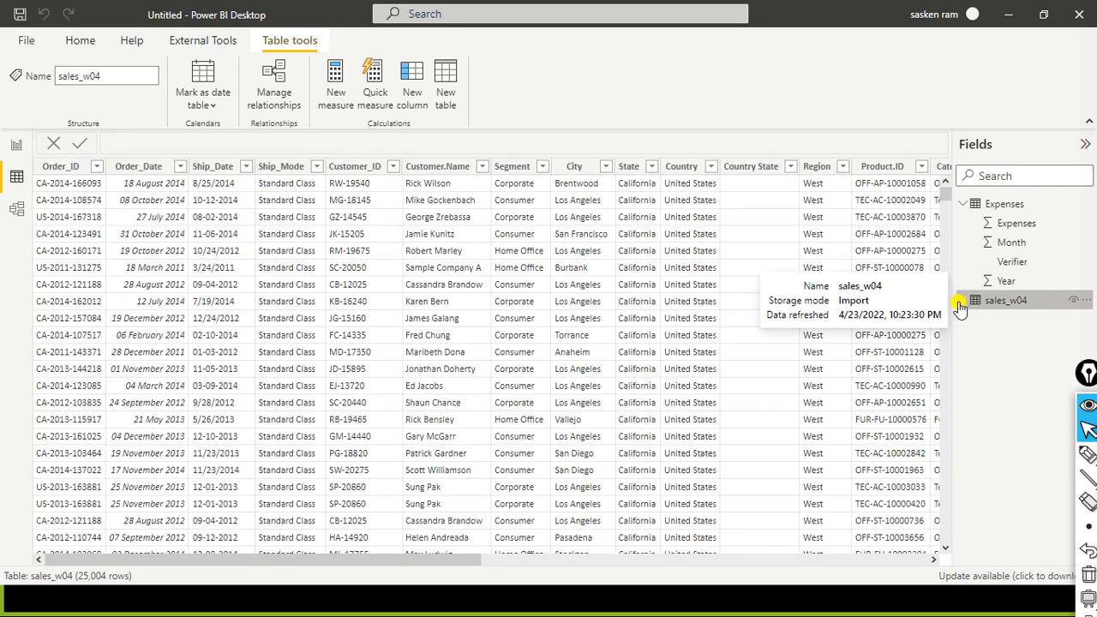
# - Expand the sales_w04 table and look through its list of fields
pyautogui.click(961, 302)
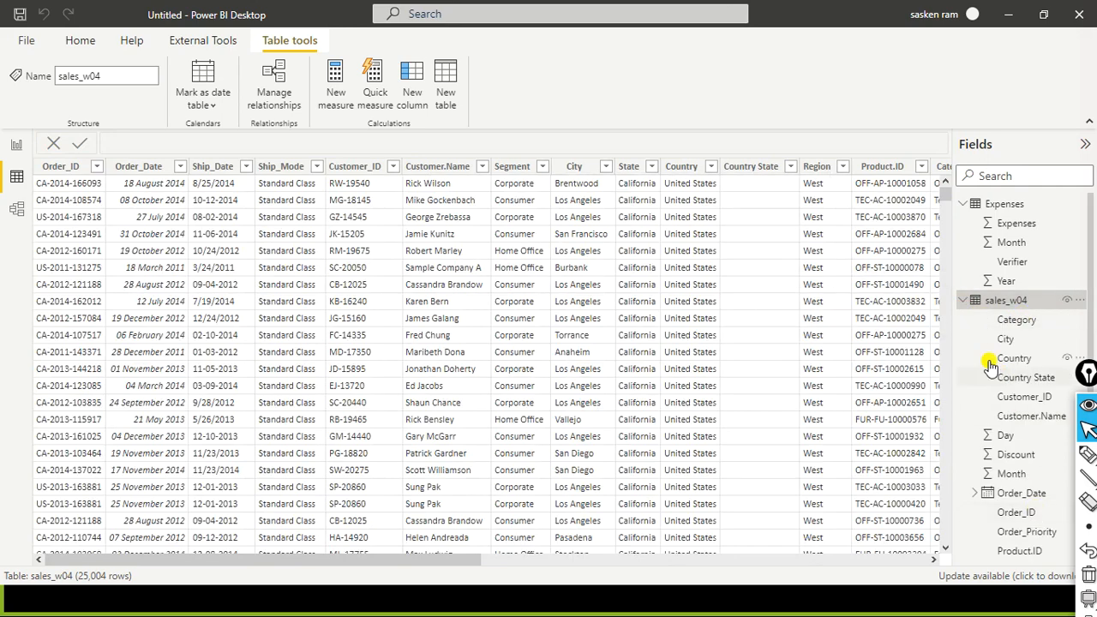
pyautogui.scroll(-4, 1002, 458)
pyautogui.scroll(3, 1002, 287)
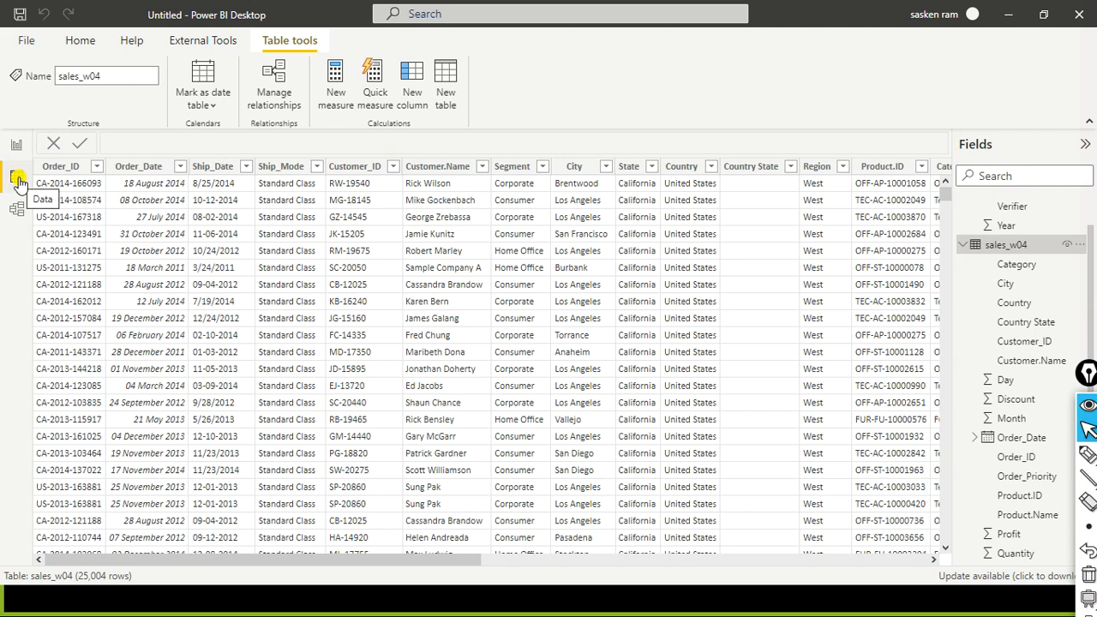
# - Examine the Order_Date column's name, data type and available date formats, leaving the format as it is
pyautogui.click(149, 172)
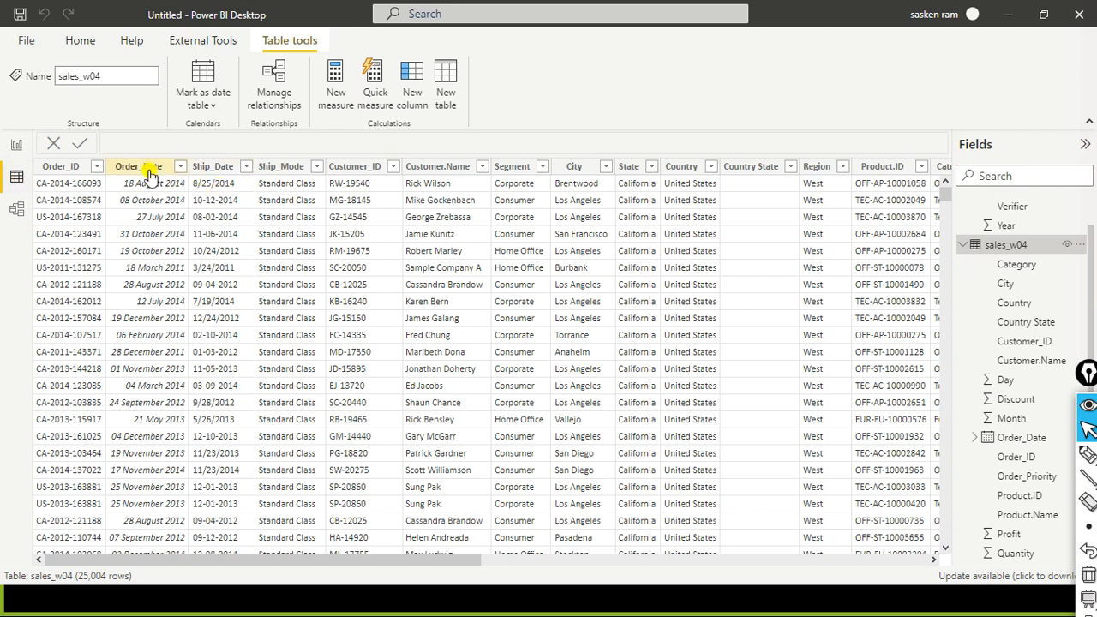
pyautogui.click(149, 172)
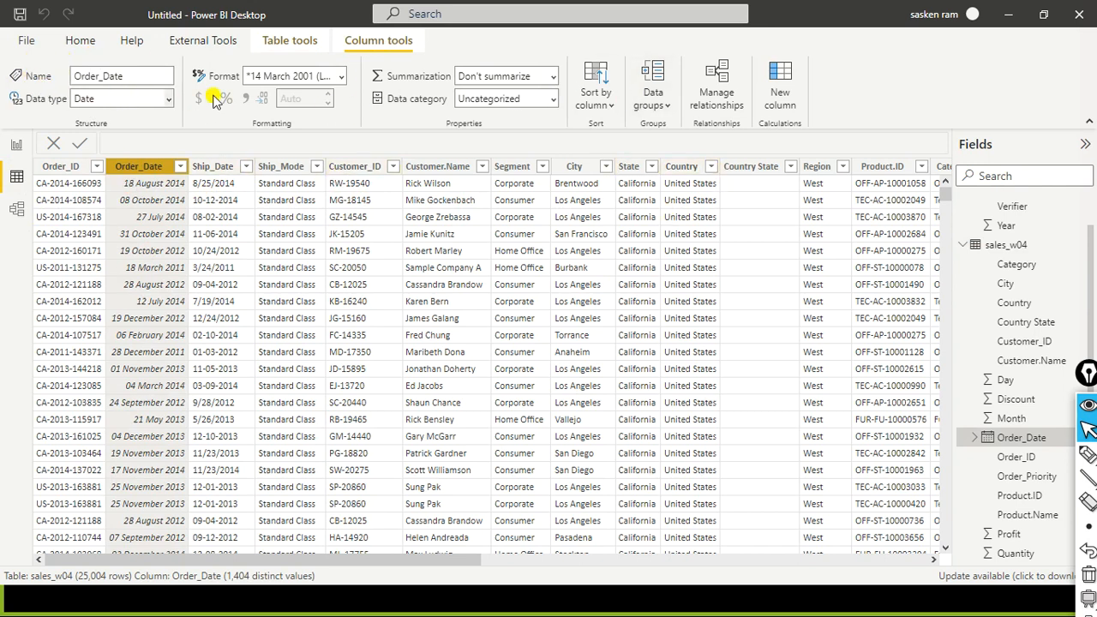
pyautogui.doubleClick(136, 75)
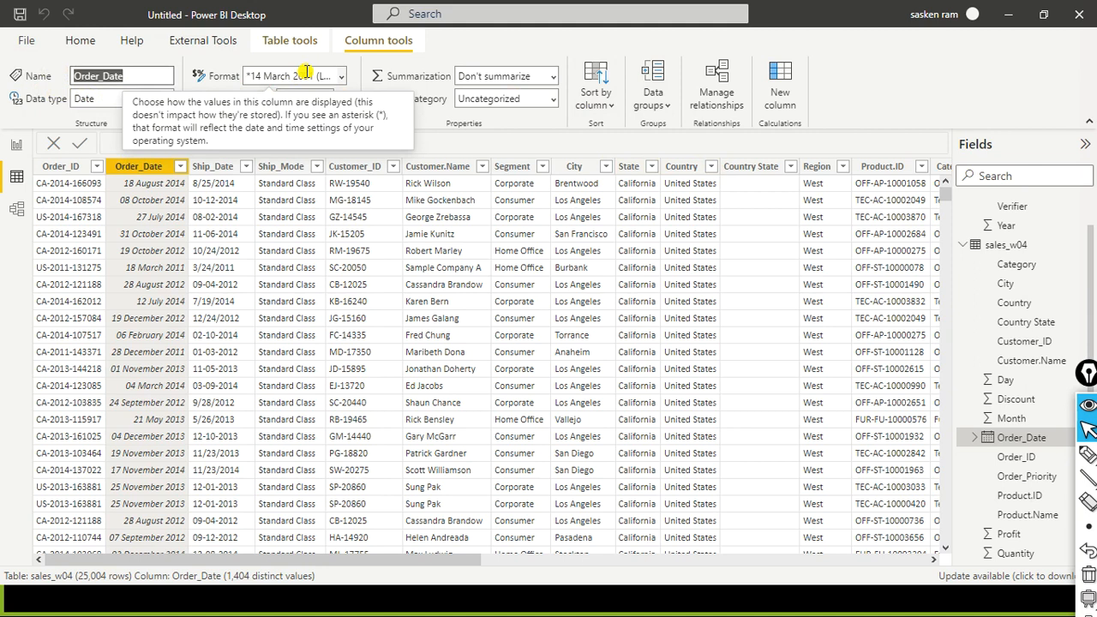
pyautogui.click(342, 76)
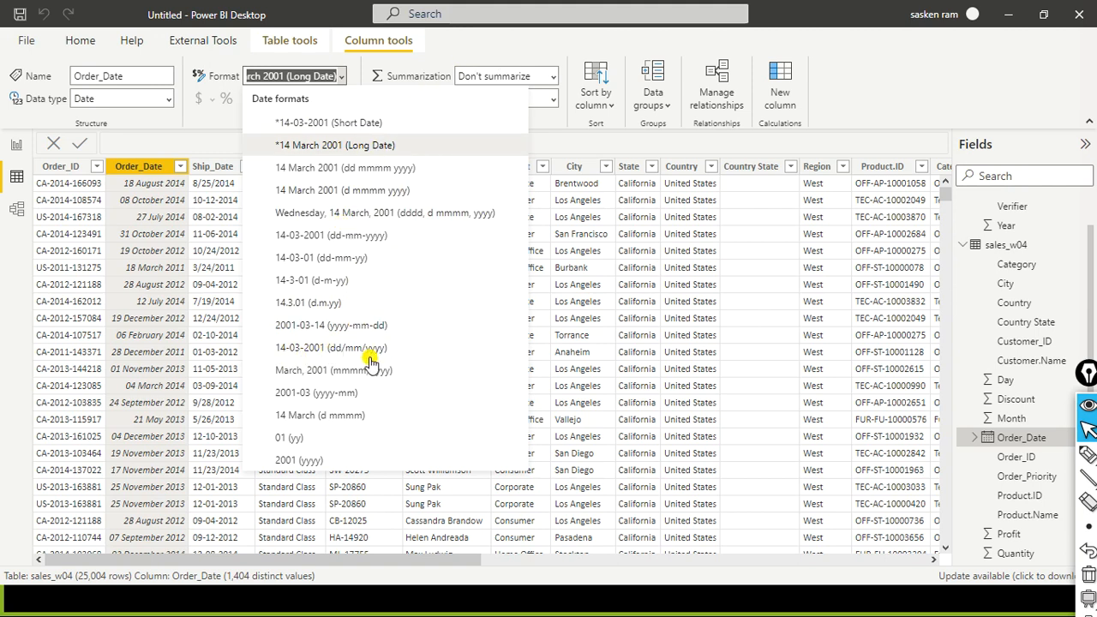
pyautogui.click(512, 44)
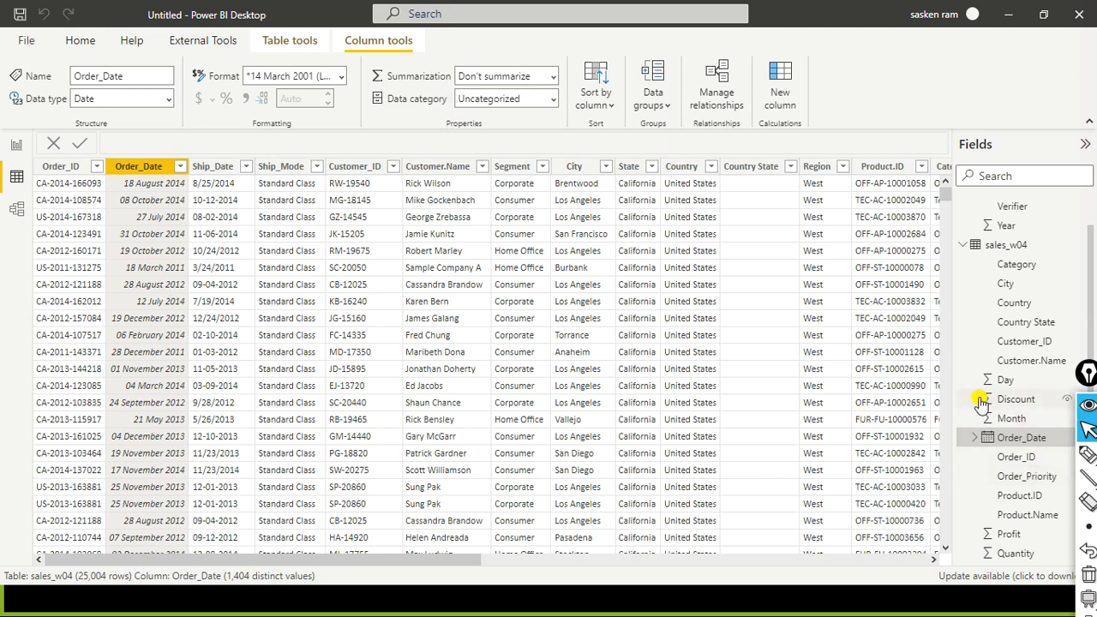
# - Draw red Epic Pen rectangles around the sigma symbols beside the Discount, Month, Day and Profit fields of sales_w04
pyautogui.hotkey('ctrl', 'shift', 'r')
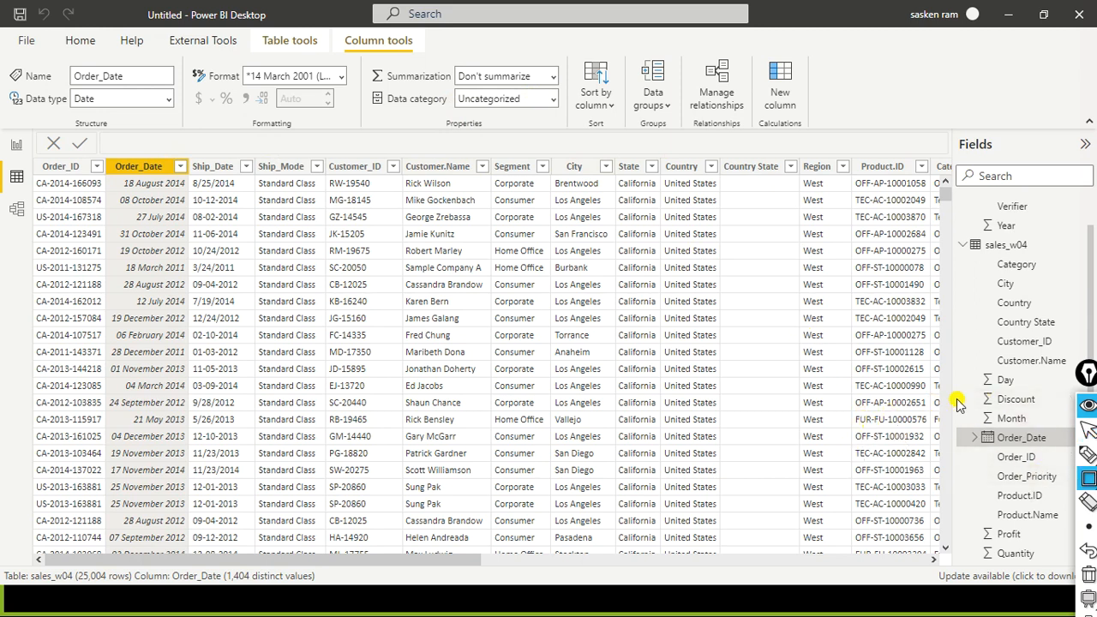
pyautogui.moveTo(974, 390); pyautogui.dragTo(998, 409)
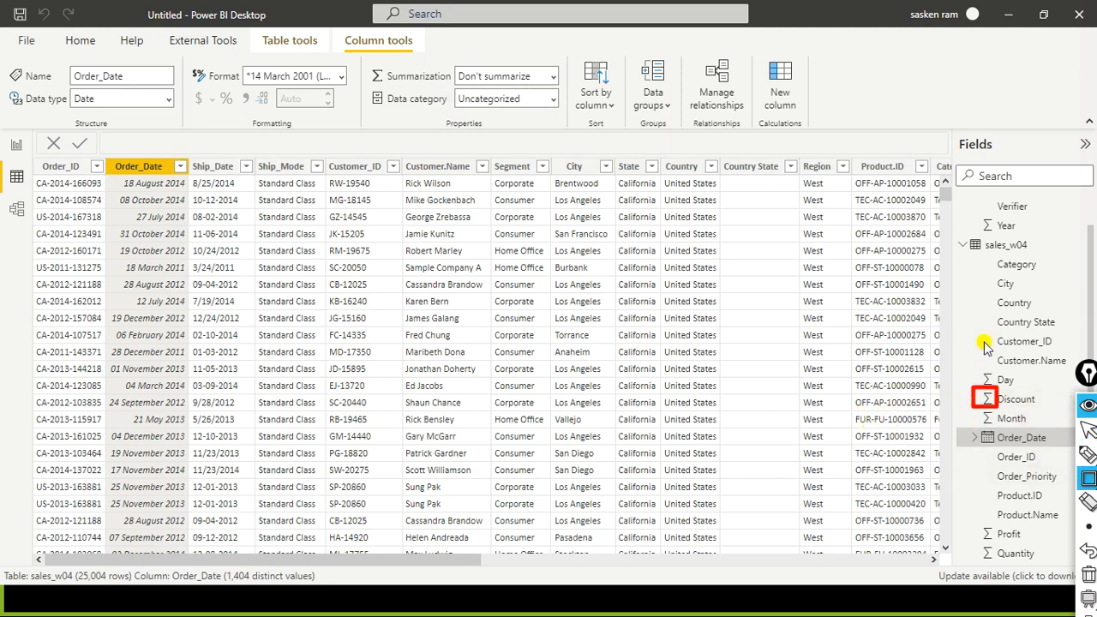
pyautogui.moveTo(974, 409); pyautogui.dragTo(998, 431)
pyautogui.moveTo(972, 367); pyautogui.dragTo(997, 391)
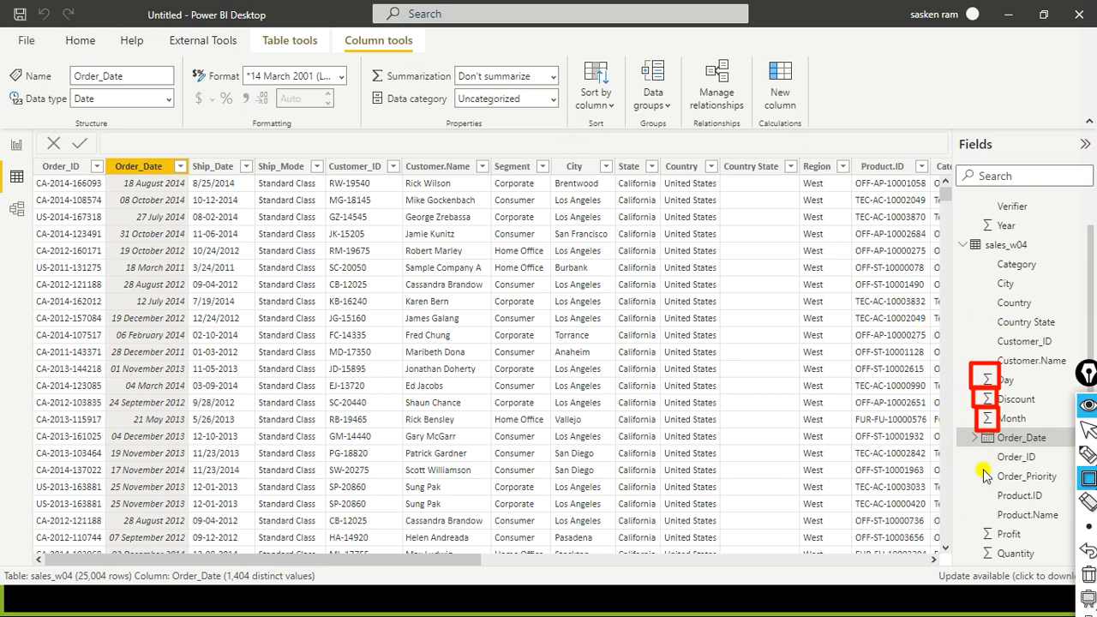
pyautogui.moveTo(975, 521); pyautogui.dragTo(999, 544)
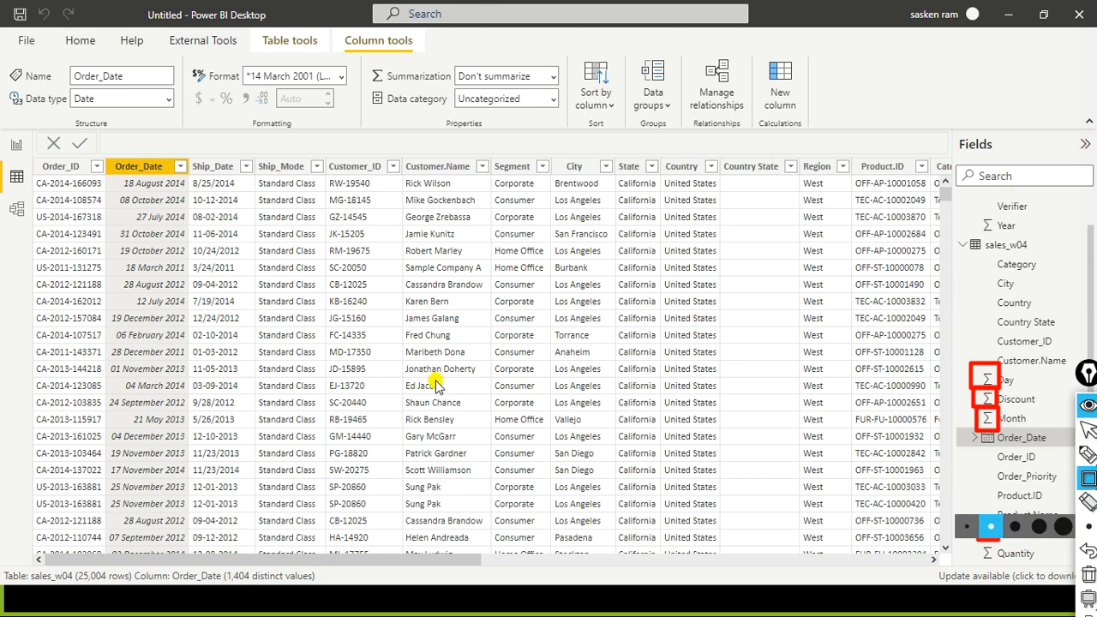
pyautogui.click(961, 503)
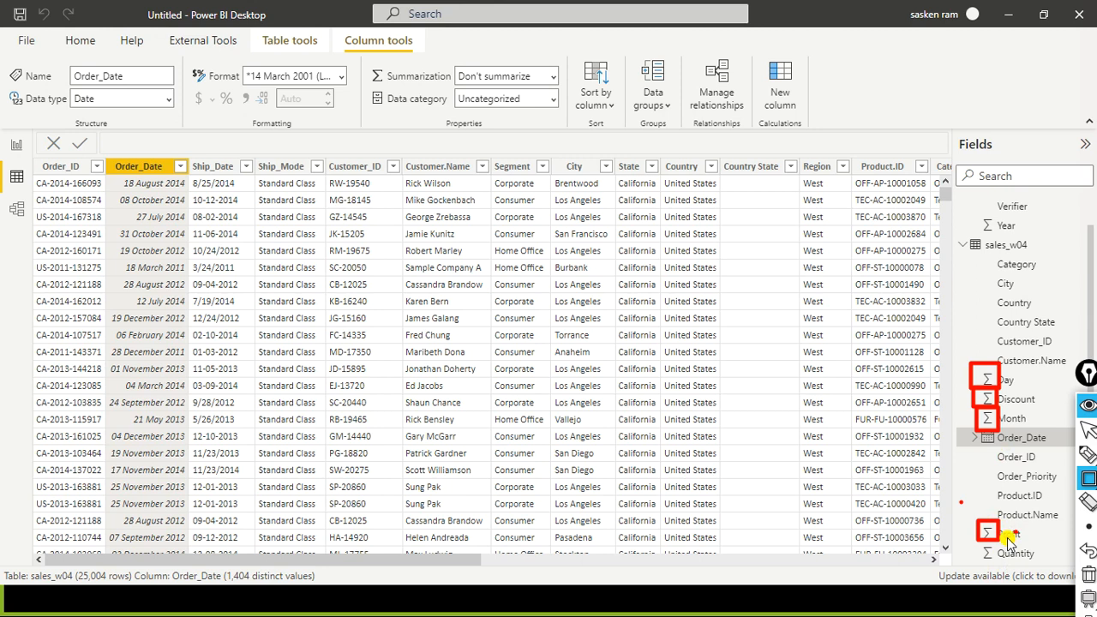
pyautogui.press('XF86AudioLowerVolume')
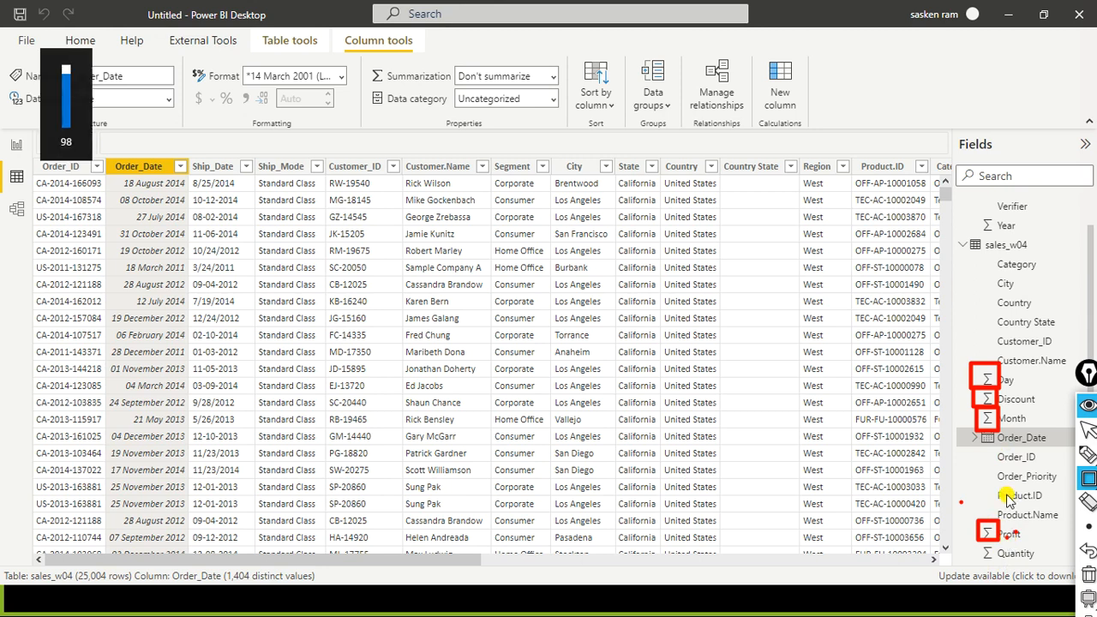
# - Select the Profit field of sales_w04 to show its column properties
pyautogui.hotkey('ctrl', 'shift', '2')
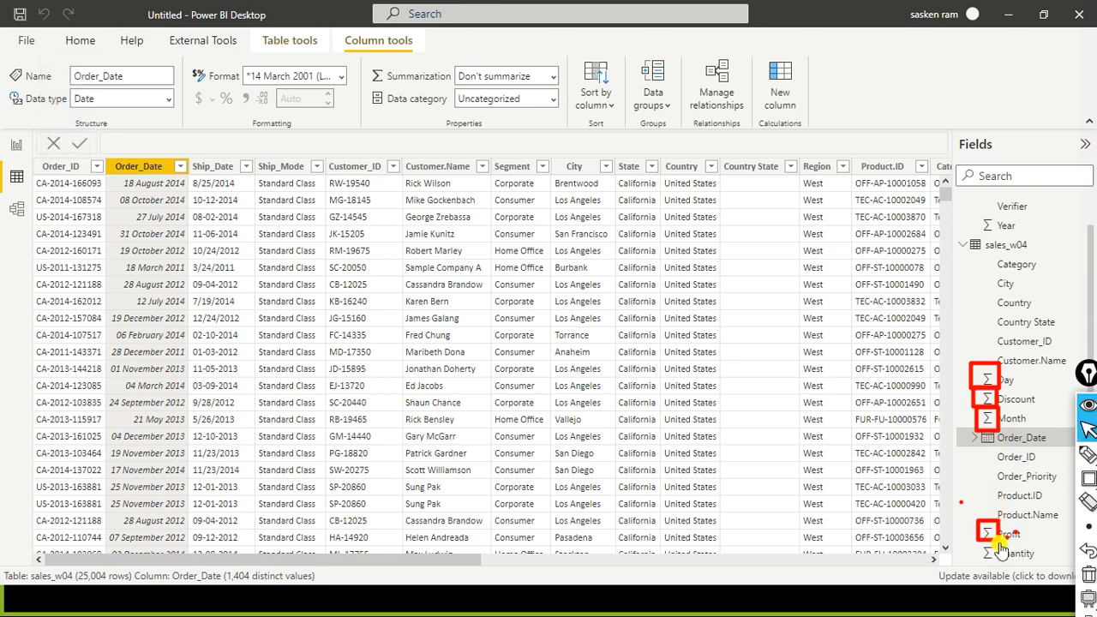
pyautogui.click(1008, 534)
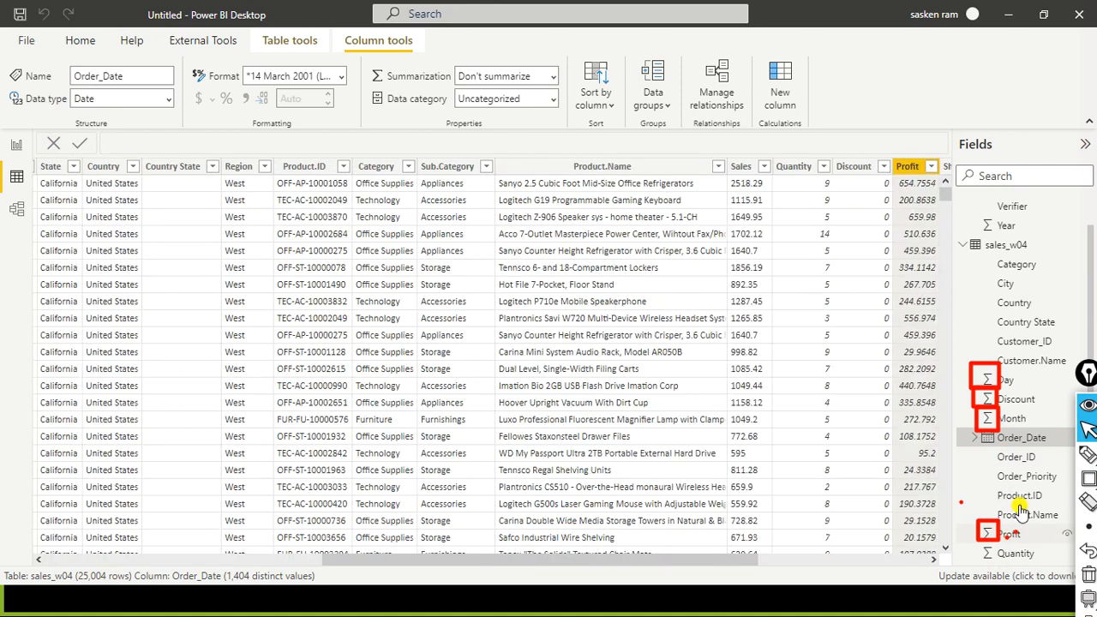
pyautogui.doubleClick(1010, 534)
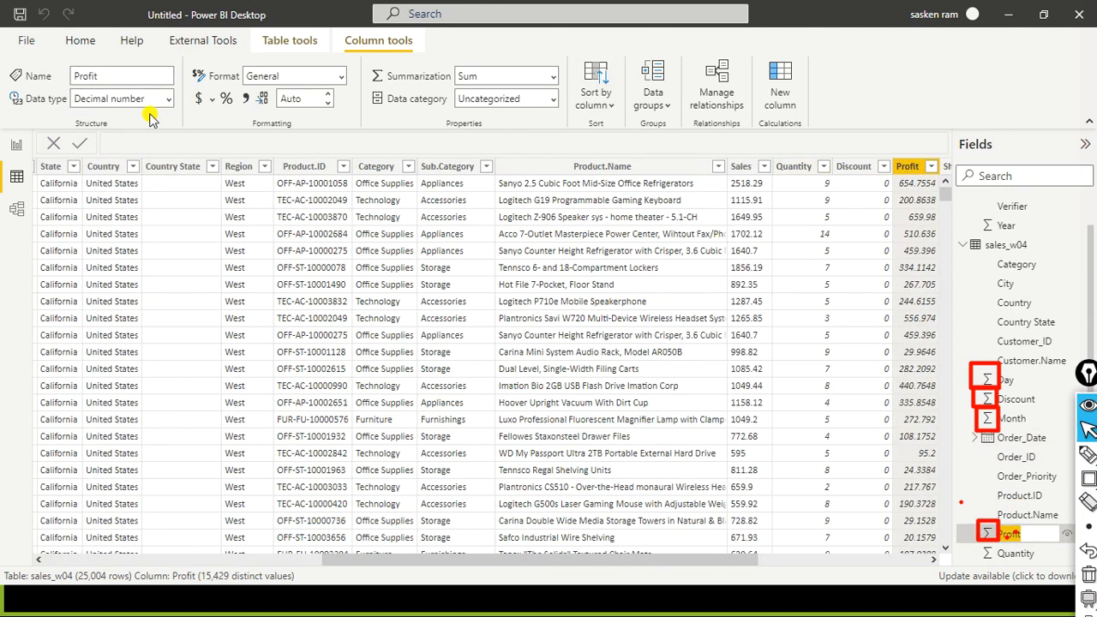
pyautogui.click(1032, 555)
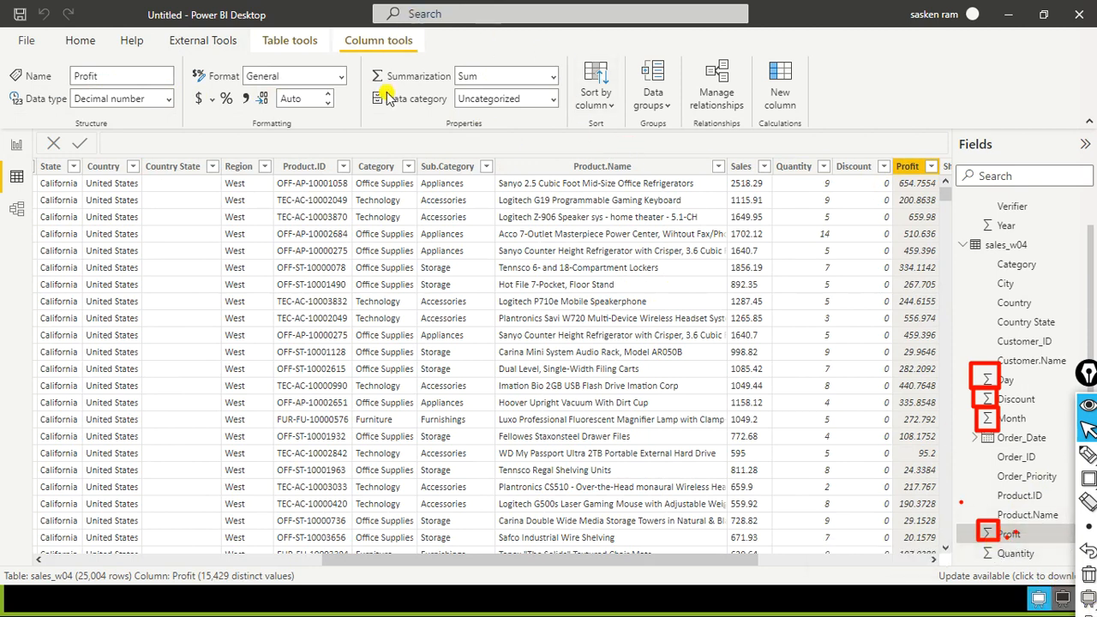
# - Draw a red rectangle around the Profit column's Summarization and Data category settings, and clear all on-screen annotations
pyautogui.moveTo(436, 47)
pyautogui.mouseDown()
pyautogui.moveTo(489, 113)
pyautogui.moveTo(568, 126)
pyautogui.moveTo(582, 111)
pyautogui.moveTo(573, 110)
pyautogui.mouseUp()
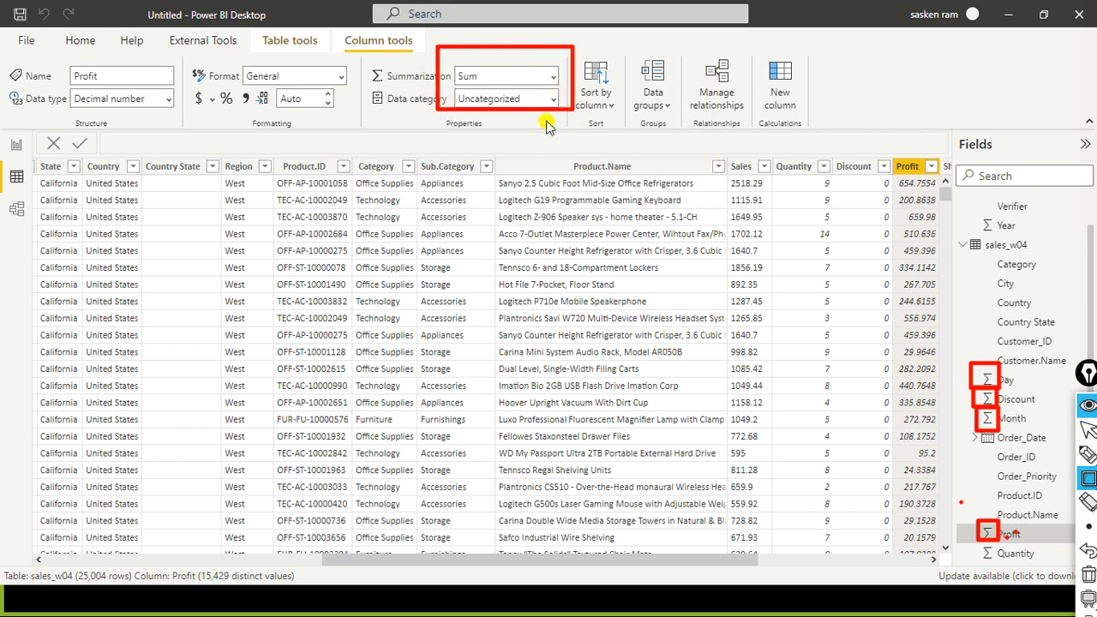
pyautogui.hotkey('ctrl', 'shift', '7')
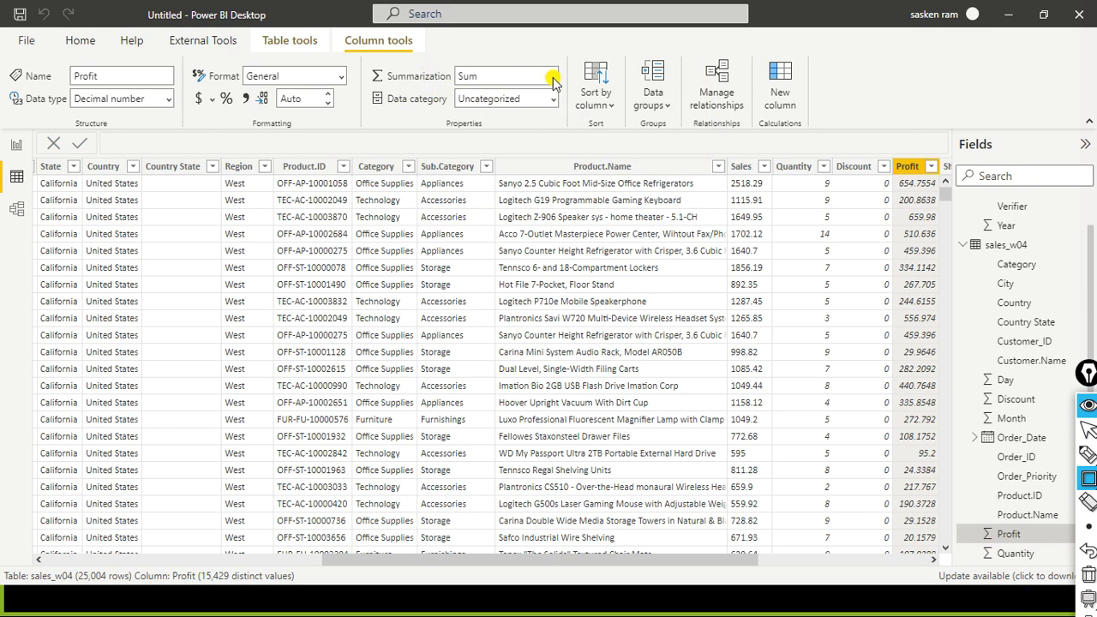
# - Examine the summarization and data category options available for the Profit column
pyautogui.click(553, 82)
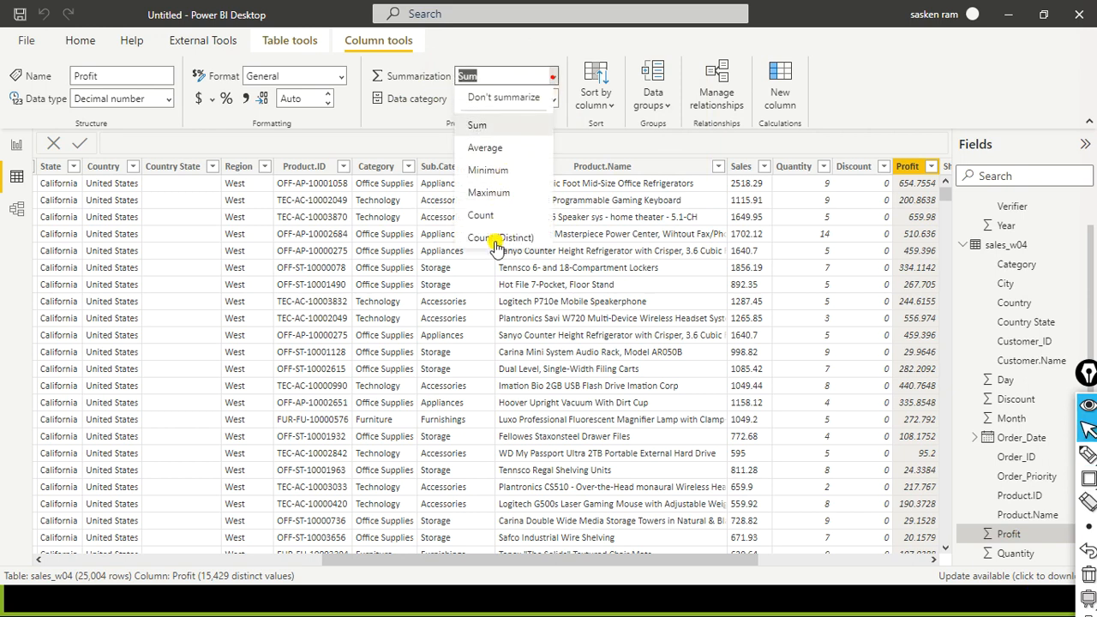
pyautogui.click(574, 44)
pyautogui.click(600, 110)
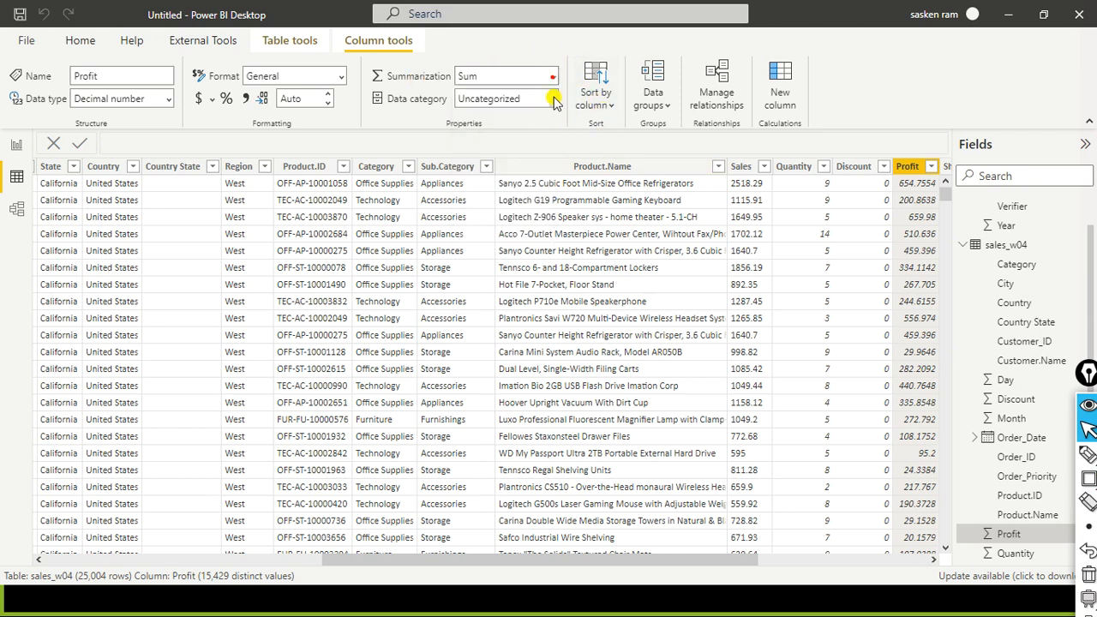
pyautogui.click(553, 102)
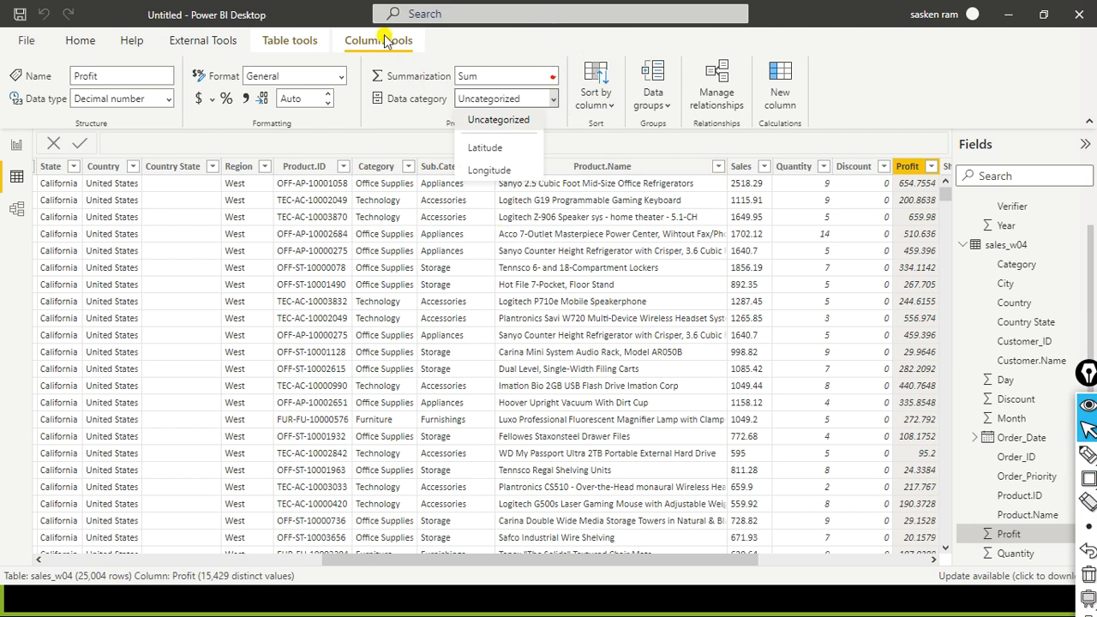
pyautogui.click(606, 142)
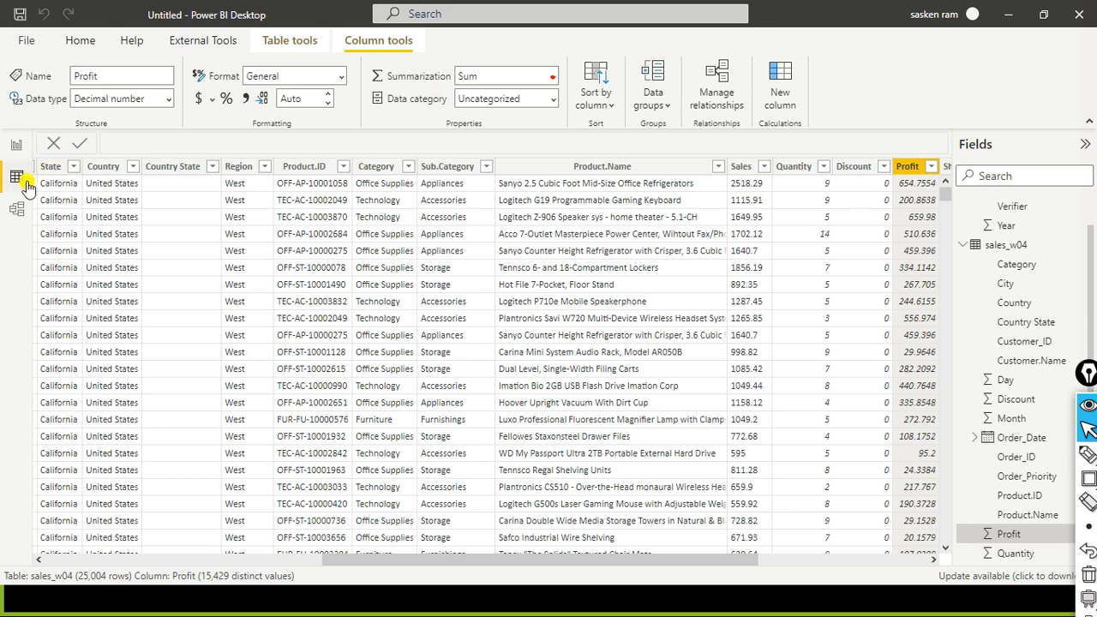
# - Collapse the sales_w04 table in the field list and display the data of the Expenses table
pyautogui.scroll(1, 1054, 271)
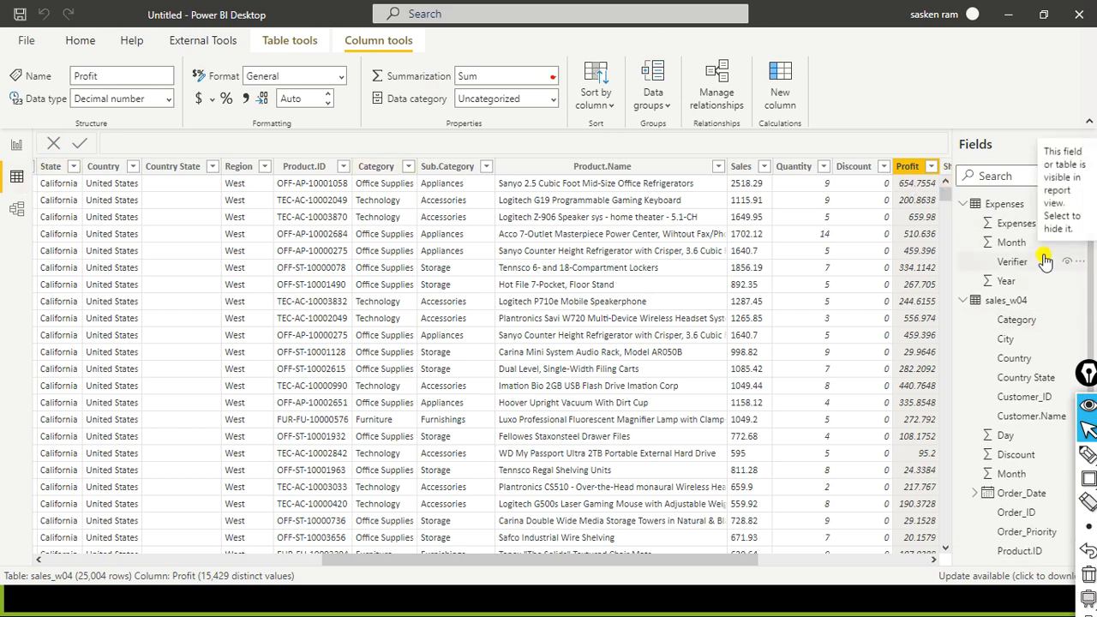
pyautogui.click(966, 302)
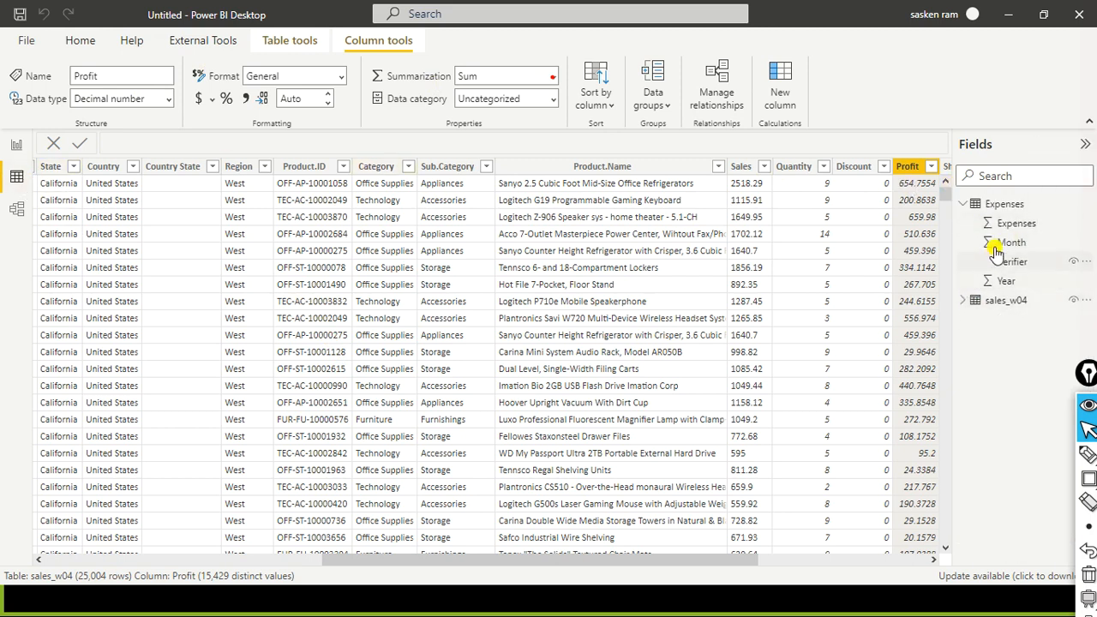
pyautogui.click(1012, 205)
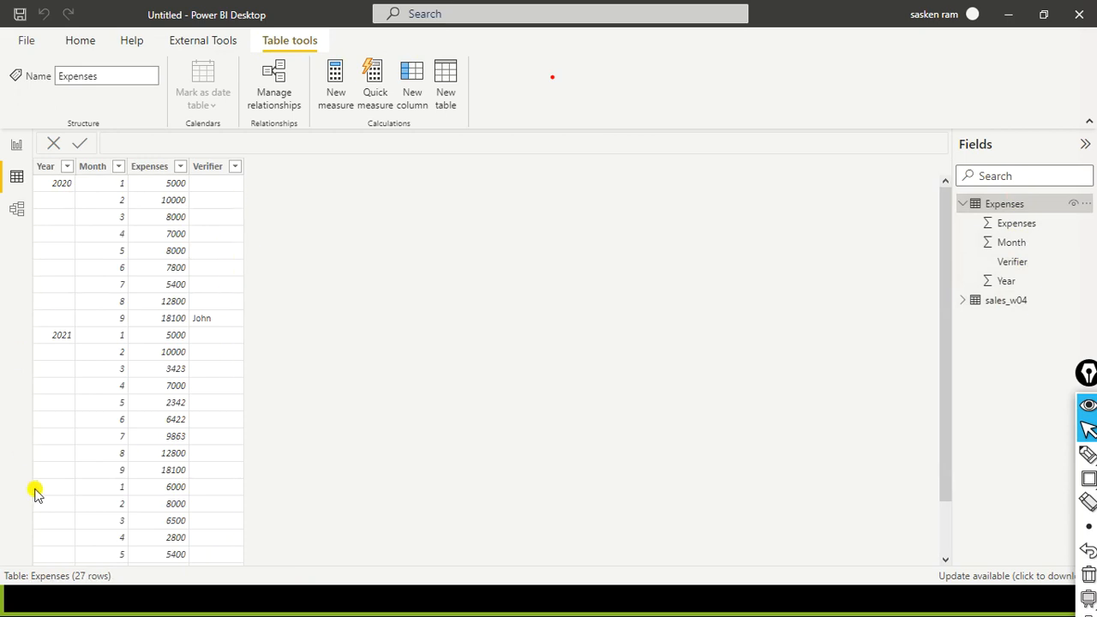
# - Open the Power Query Editor and look through the Expenses query for gaps in the Year and Verifier columns
pyautogui.click(86, 38)
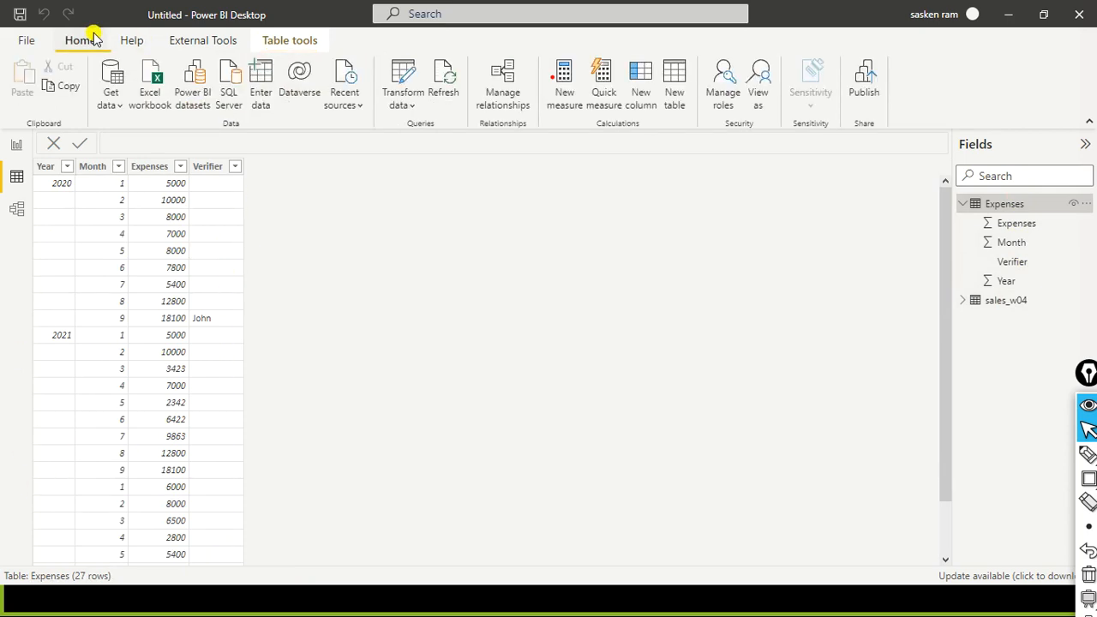
pyautogui.click(399, 104)
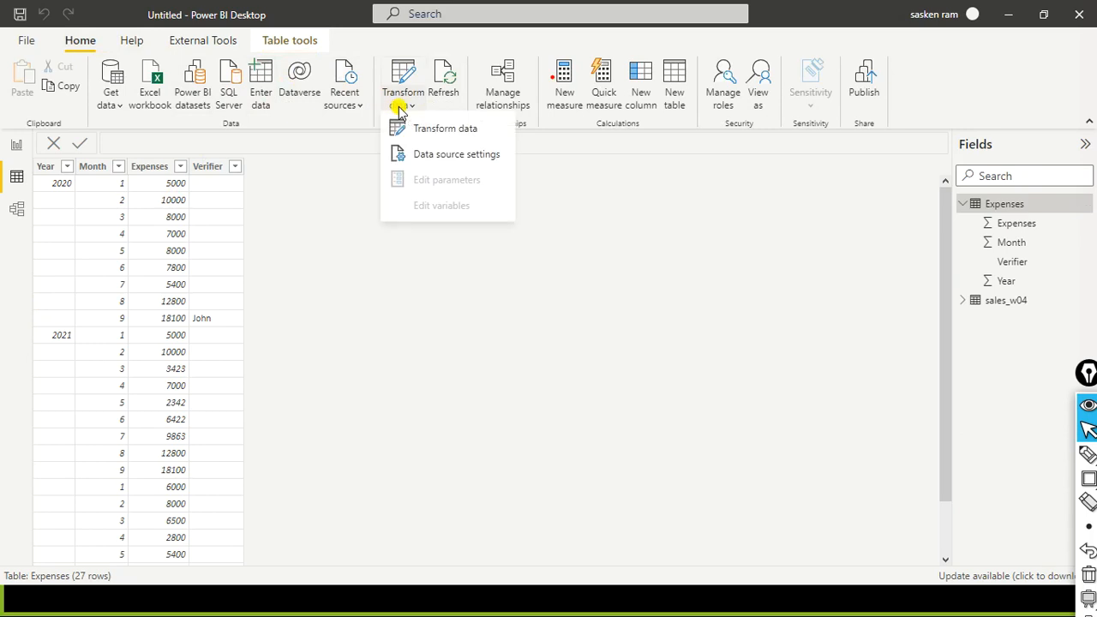
pyautogui.click(423, 132)
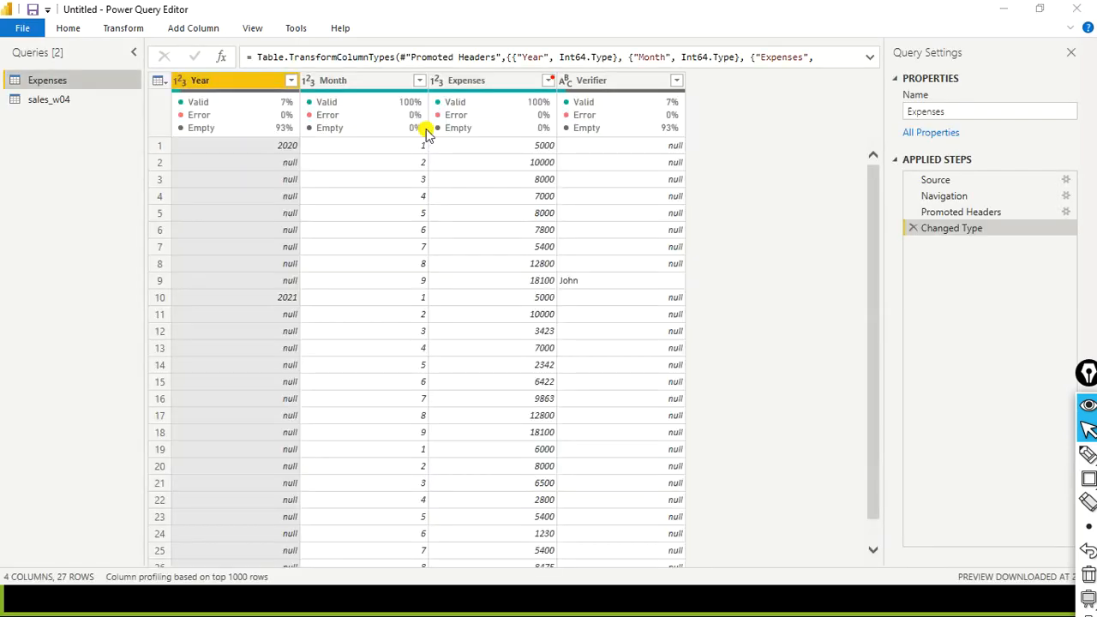
pyautogui.moveTo(427, 134)
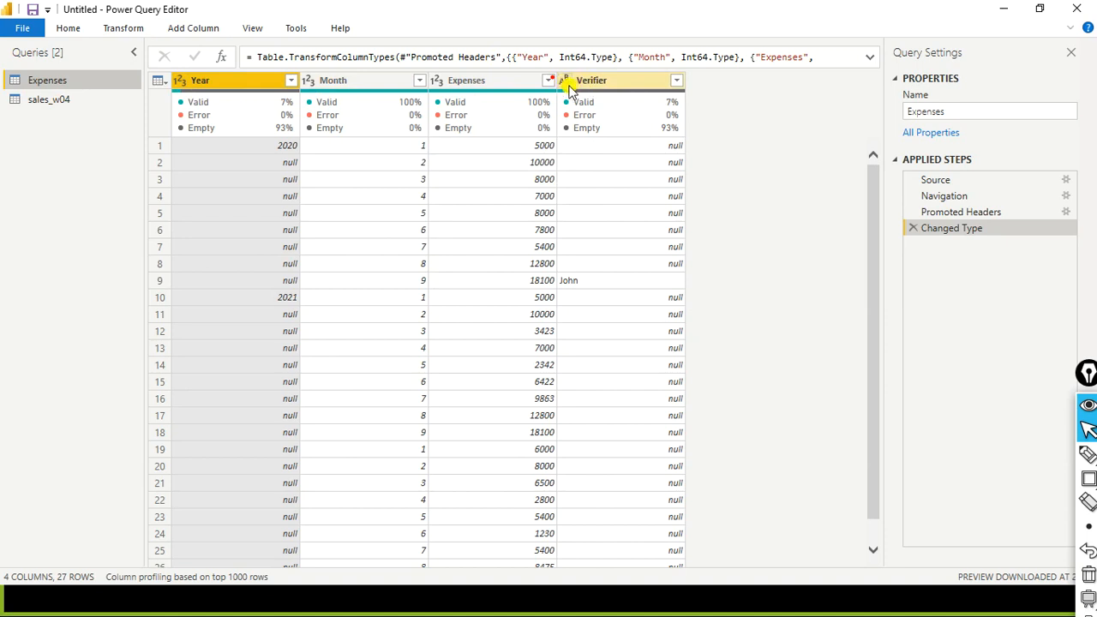
pyautogui.moveTo(620, 97)
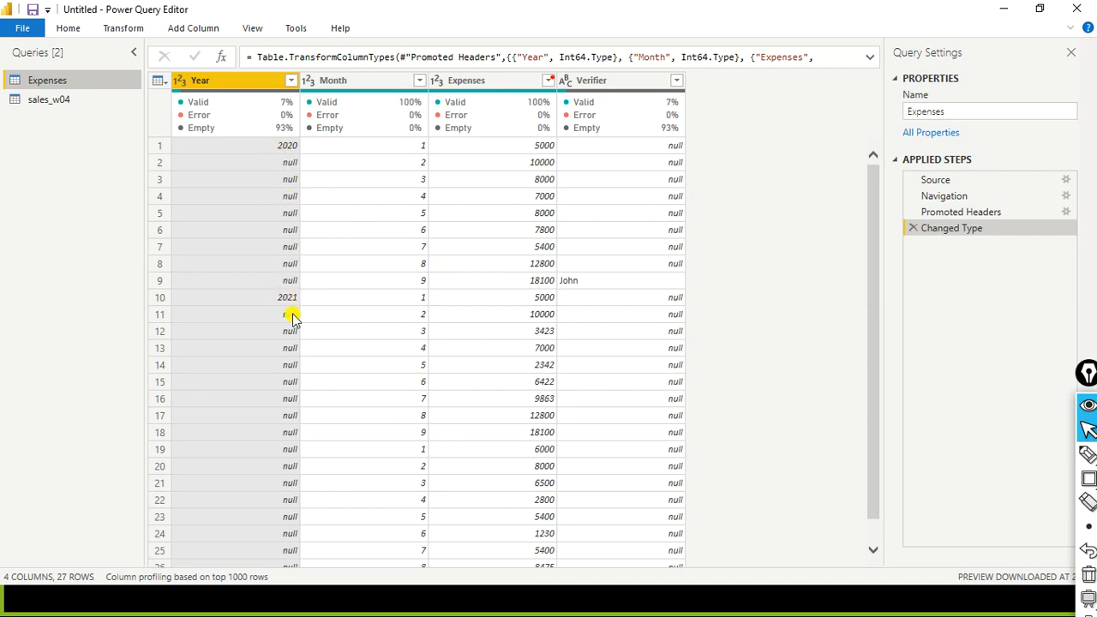
pyautogui.scroll(-1, 296, 525)
pyautogui.scroll(1, 296, 524)
pyautogui.scroll(-1, 291, 546)
pyautogui.scroll(1, 292, 557)
# - Fill the empty Year cells of the Expenses query downward and check the filled rows
pyautogui.click(137, 31)
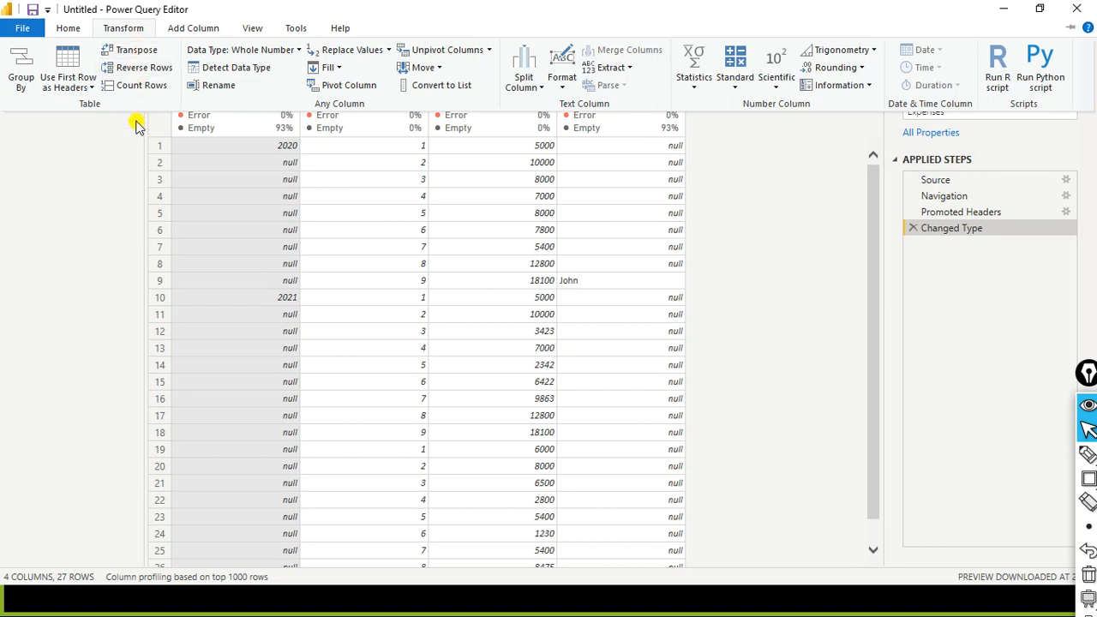
pyautogui.click(343, 68)
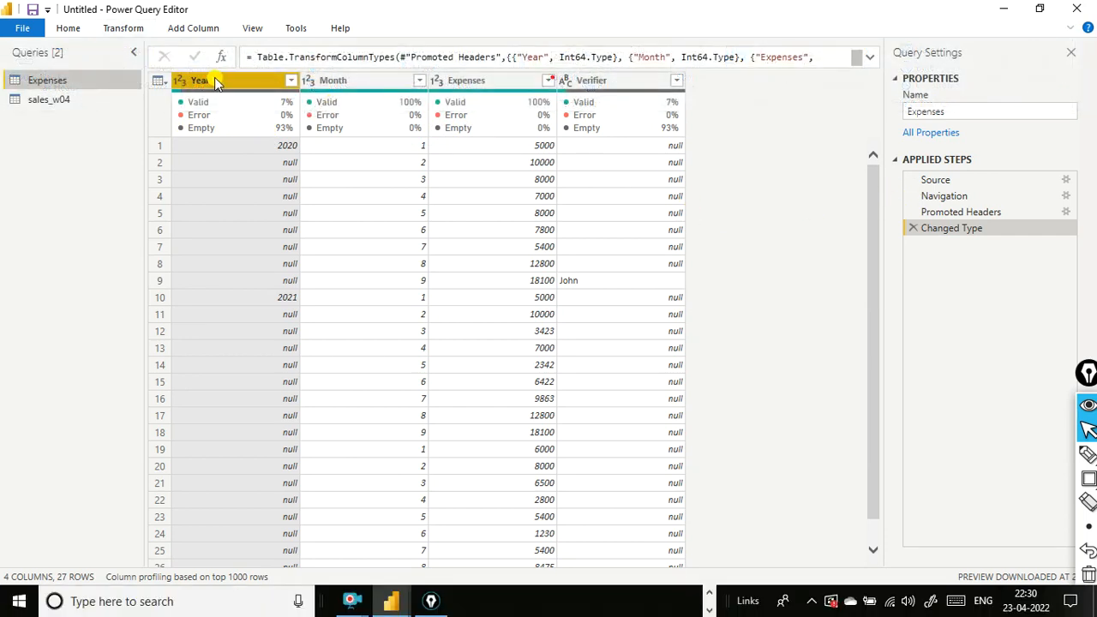
pyautogui.click(132, 28)
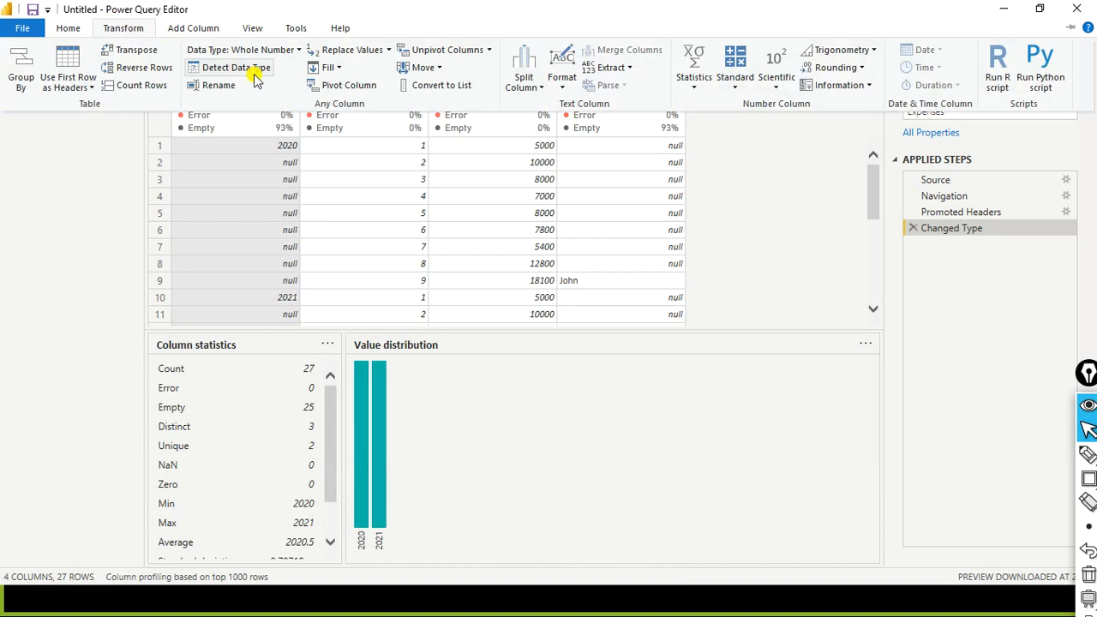
pyautogui.click(328, 68)
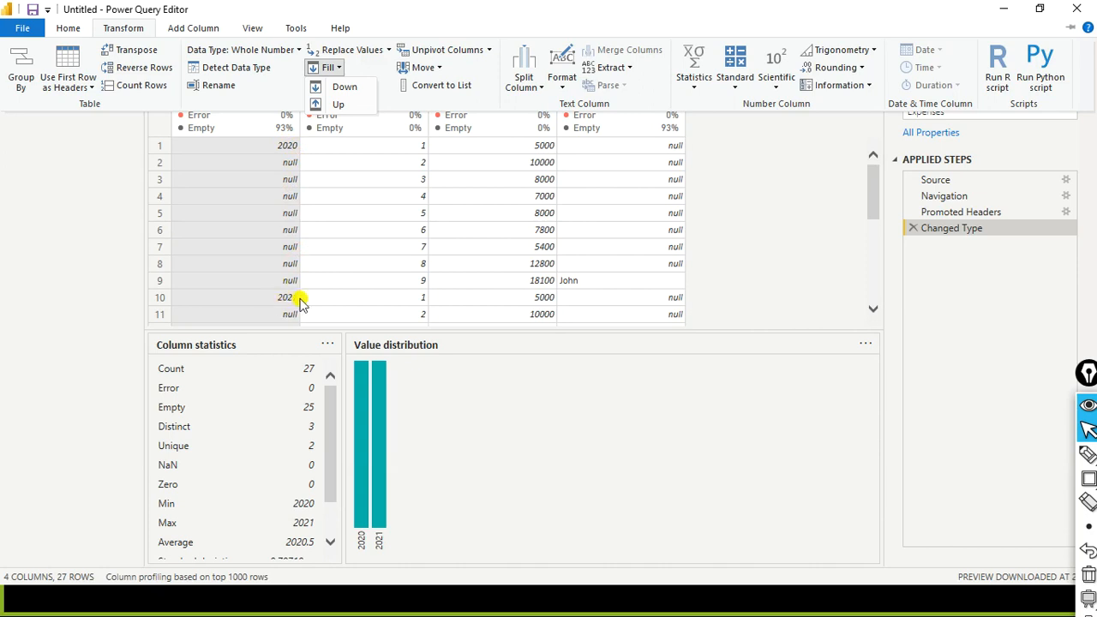
pyautogui.scroll(-1, 300, 297)
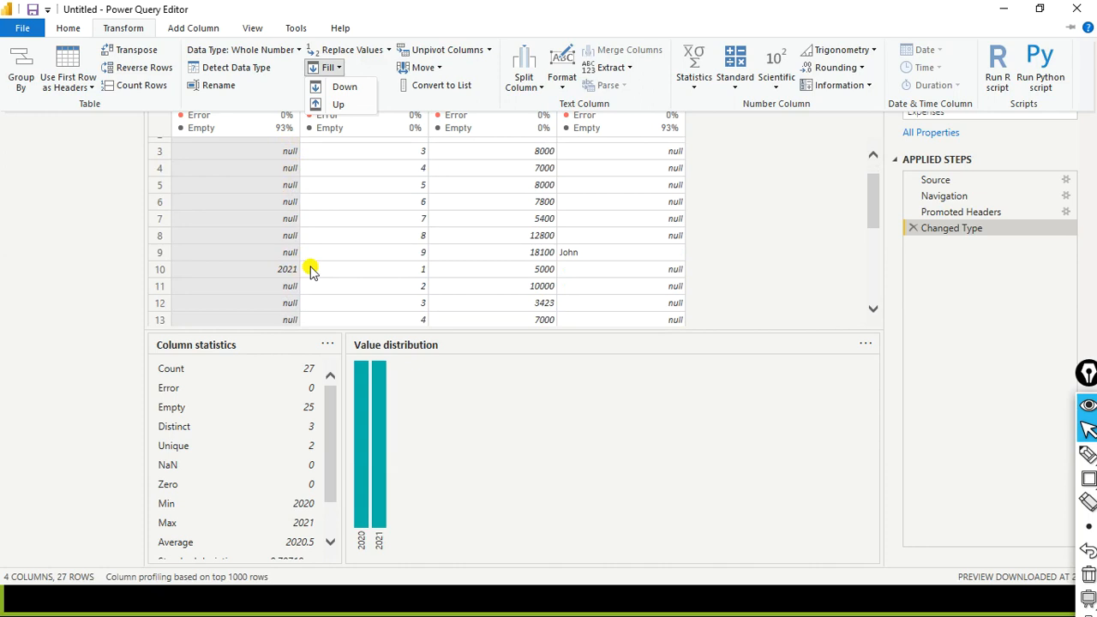
pyautogui.scroll(1, 311, 270)
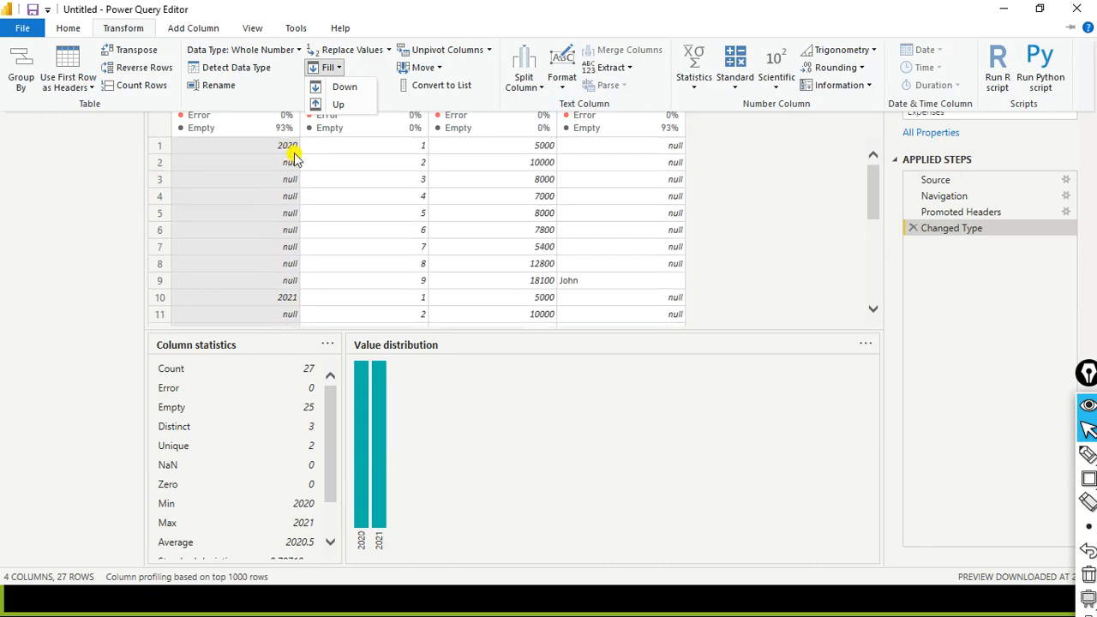
pyautogui.click(343, 89)
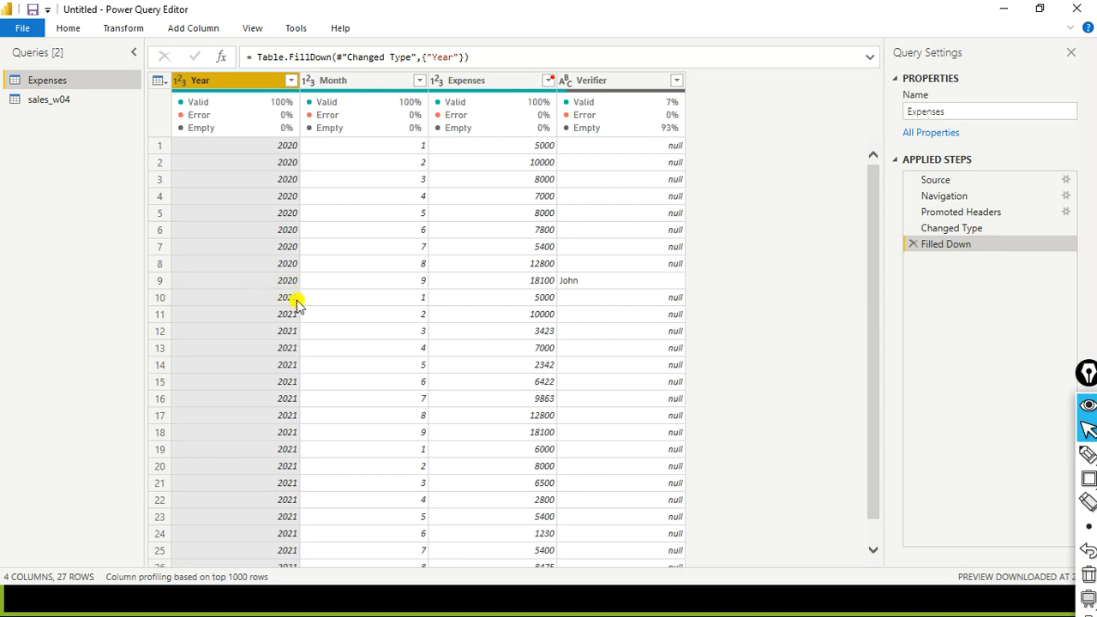
pyautogui.scroll(-1, 297, 300)
pyautogui.scroll(1, 289, 403)
pyautogui.click(121, 29)
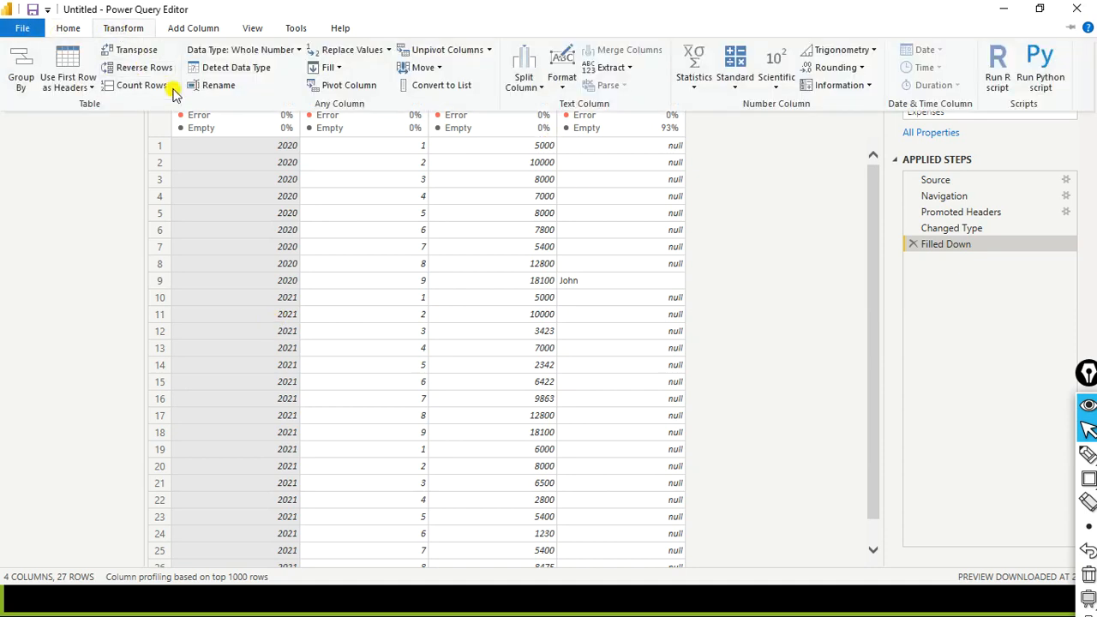
pyautogui.click(343, 70)
pyautogui.click(756, 169)
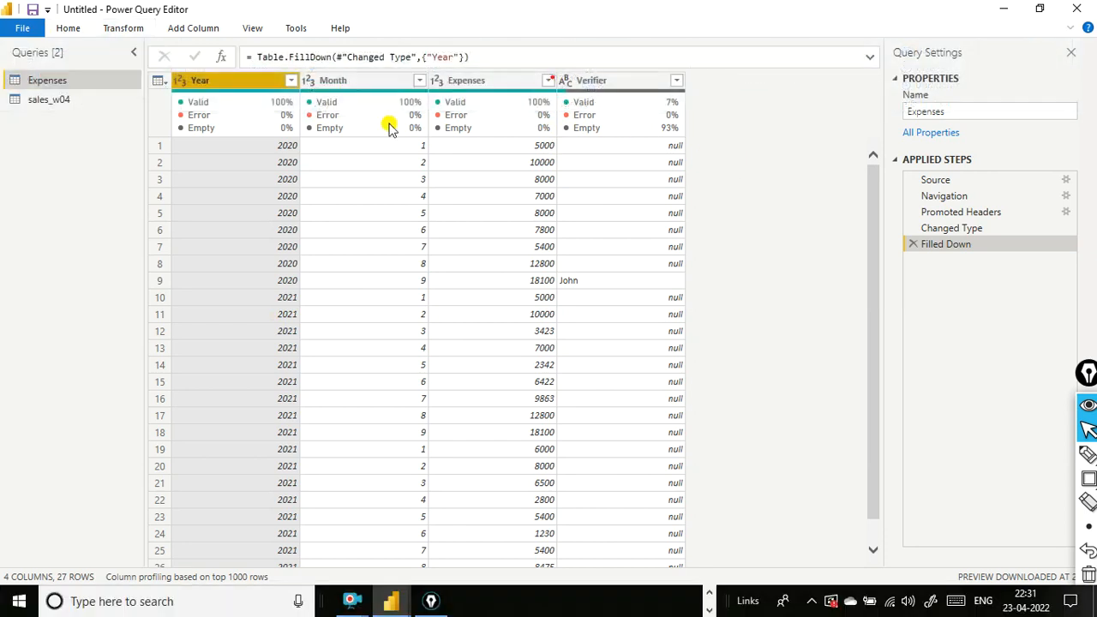
# - Shrink the column statistics area, fill the empty Verifier cells of the Expenses query upward, and check the rows
pyautogui.click(647, 85)
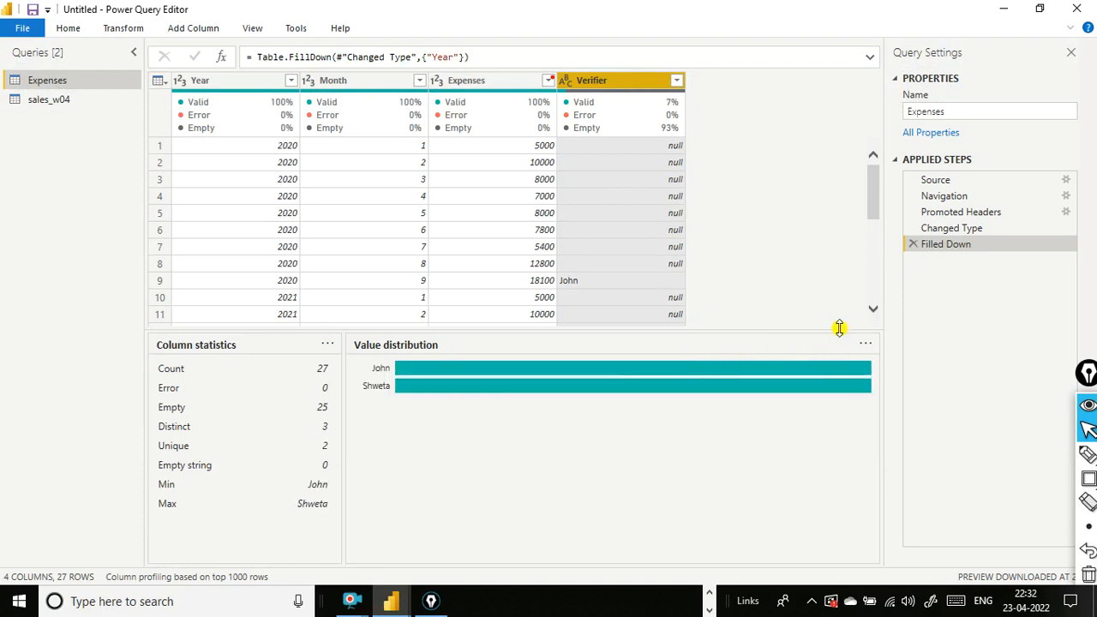
pyautogui.moveTo(839, 332); pyautogui.dragTo(831, 571)
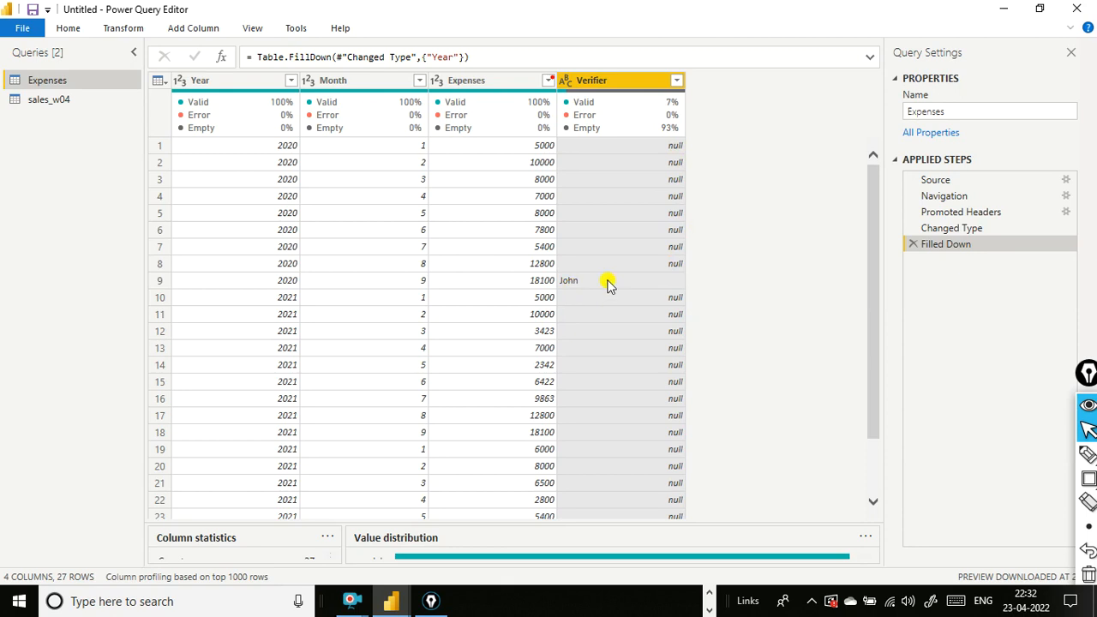
pyautogui.scroll(-3, 611, 285)
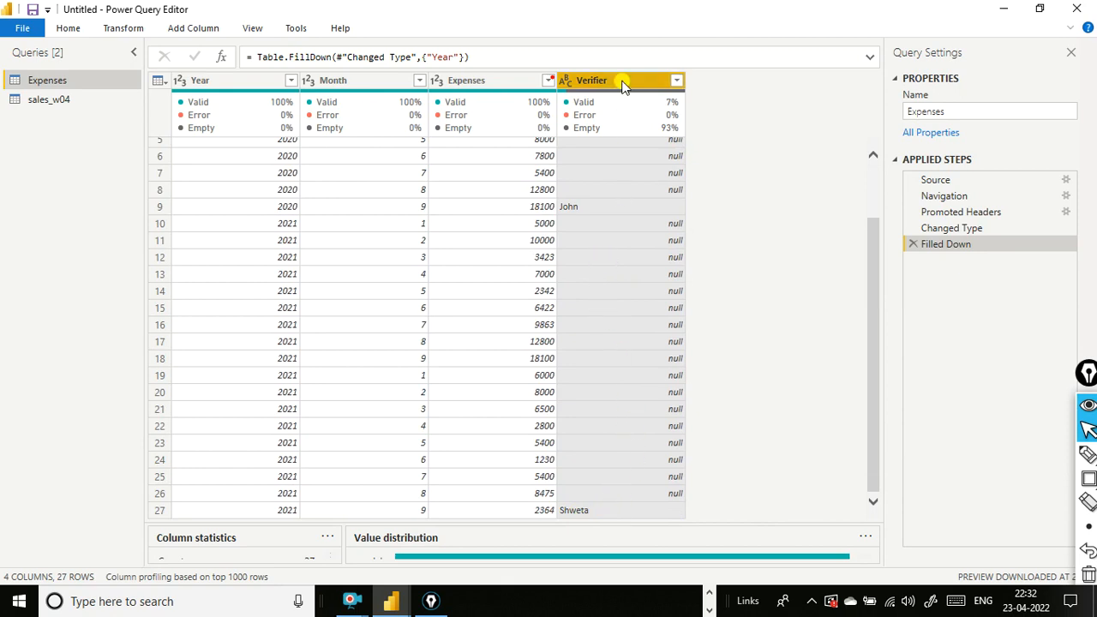
pyautogui.click(125, 28)
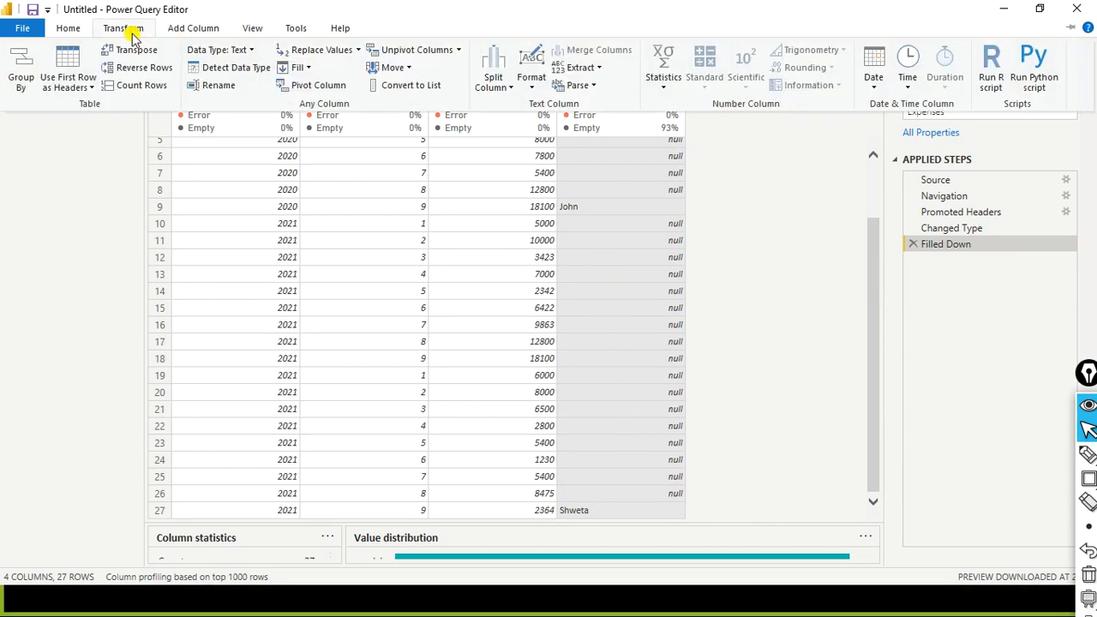
pyautogui.click(309, 68)
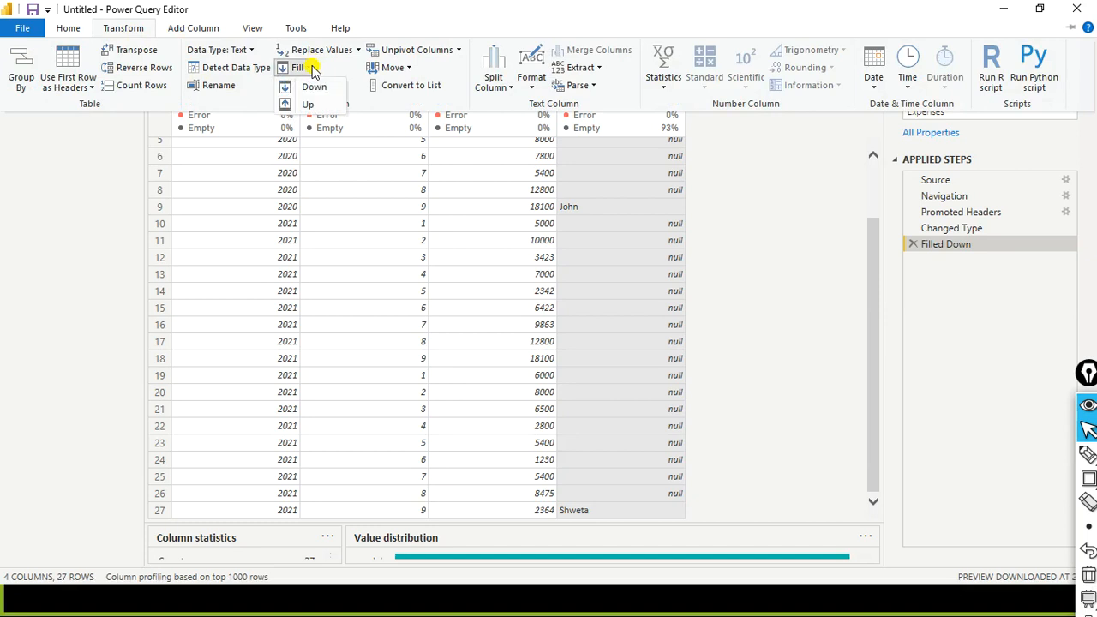
pyautogui.click(314, 105)
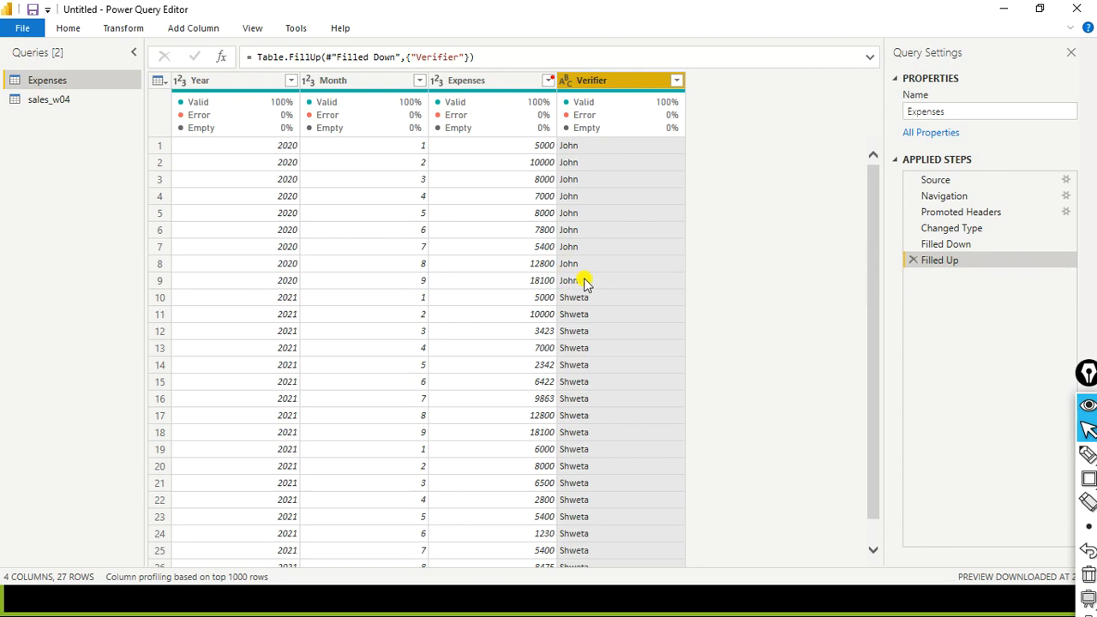
pyautogui.scroll(-1, 595, 311)
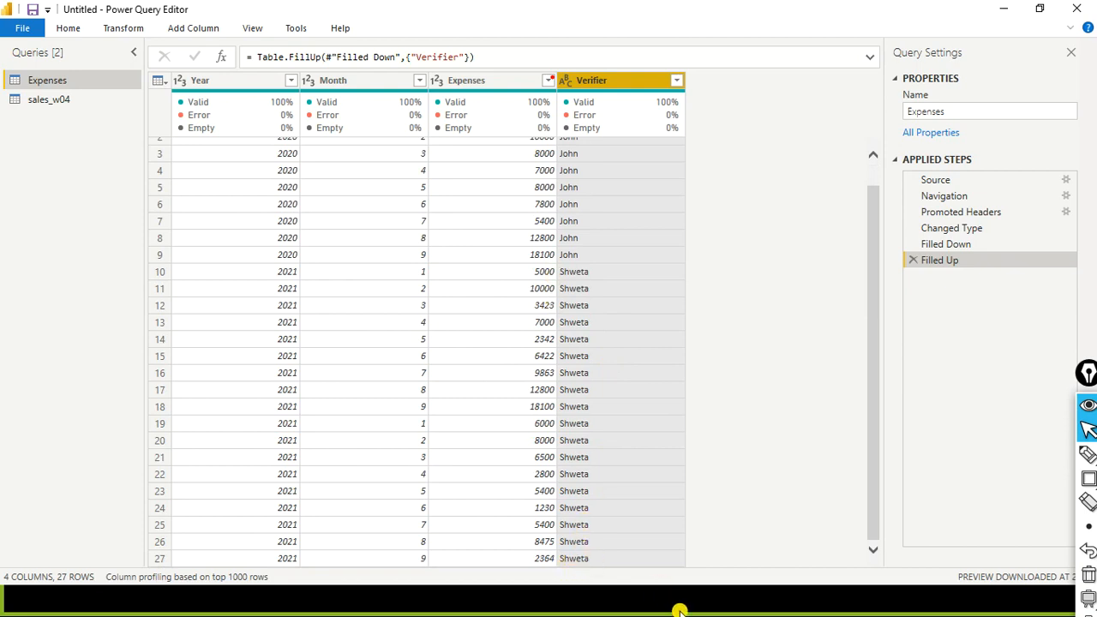
# - Draw a tall red upward arrow beside the Verifier column to mark the fill direction
pyautogui.press('a')
pyautogui.moveTo(733, 550)
pyautogui.mouseDown()
pyautogui.moveTo(788, 245)
pyautogui.moveTo(729, 152)
pyautogui.moveTo(728, 90)
pyautogui.mouseUp()
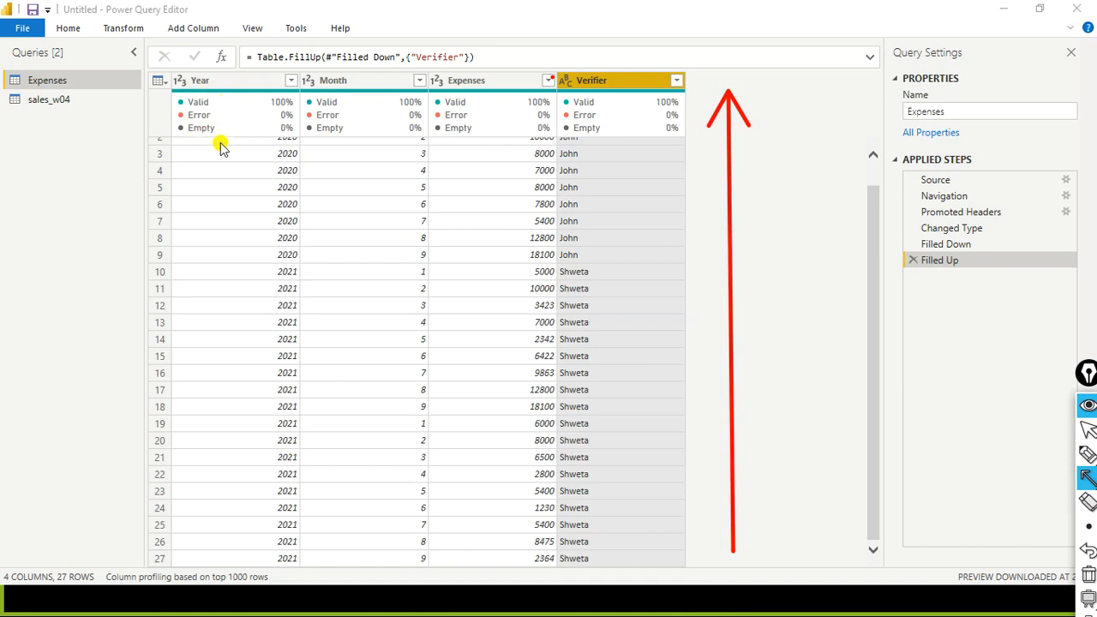
# - Draw a tall red downward arrow and a red box over the Year values to mark the fill direction
pyautogui.moveTo(220, 142); pyautogui.dragTo(216, 597)
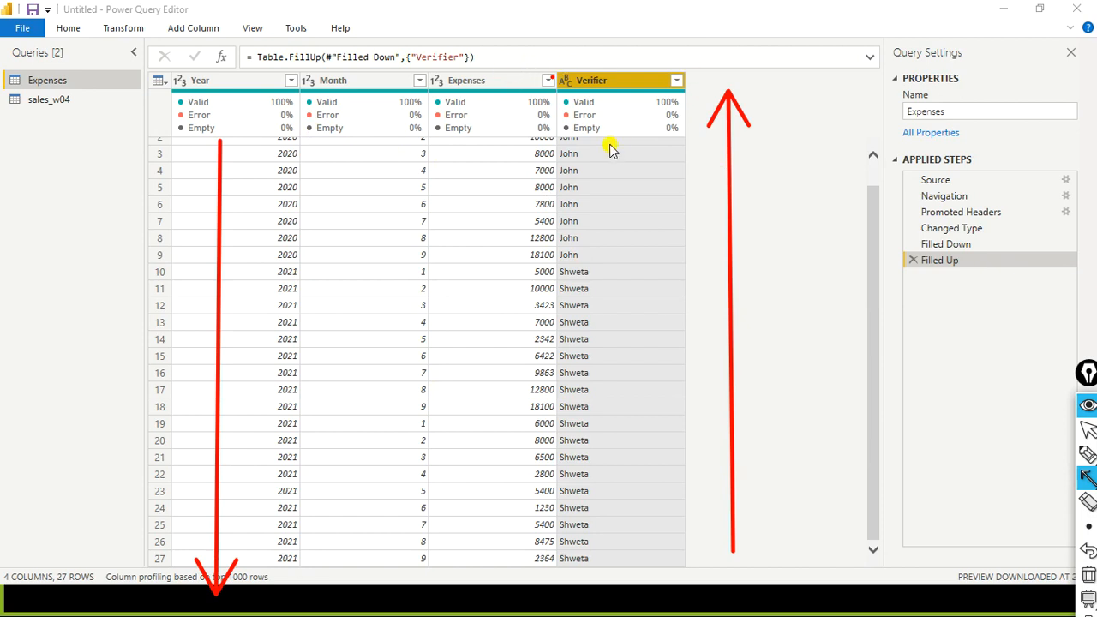
pyautogui.moveTo(246, 135)
pyautogui.mouseDown()
pyautogui.moveTo(232, 210)
pyautogui.moveTo(292, 568)
pyautogui.moveTo(321, 562)
pyautogui.mouseUp()
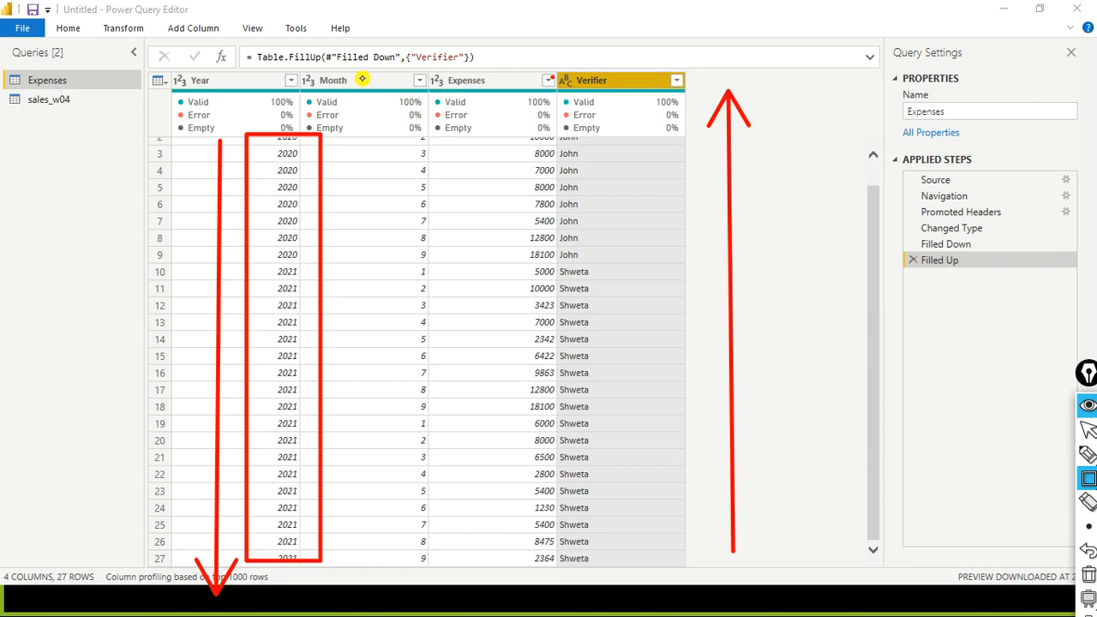
# - Handwrite the red labels "qty" over the Month header and "price" over the Expenses header
pyautogui.moveTo(360, 83); pyautogui.dragTo(368, 84)
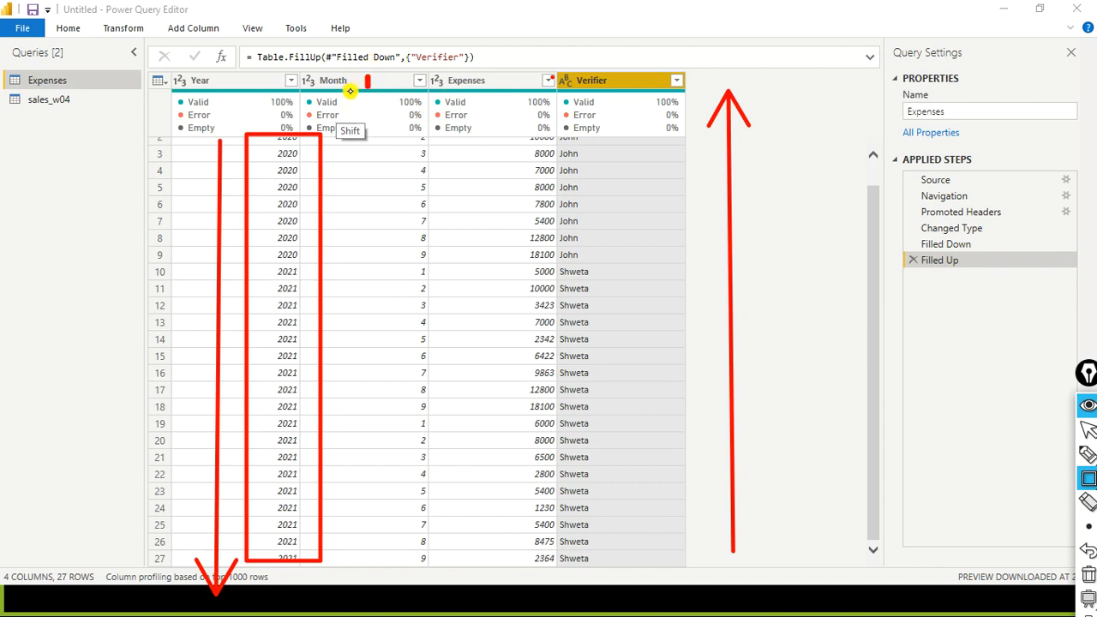
pyautogui.hotkey('ctrl', 'shift', 't')
pyautogui.click(347, 81)
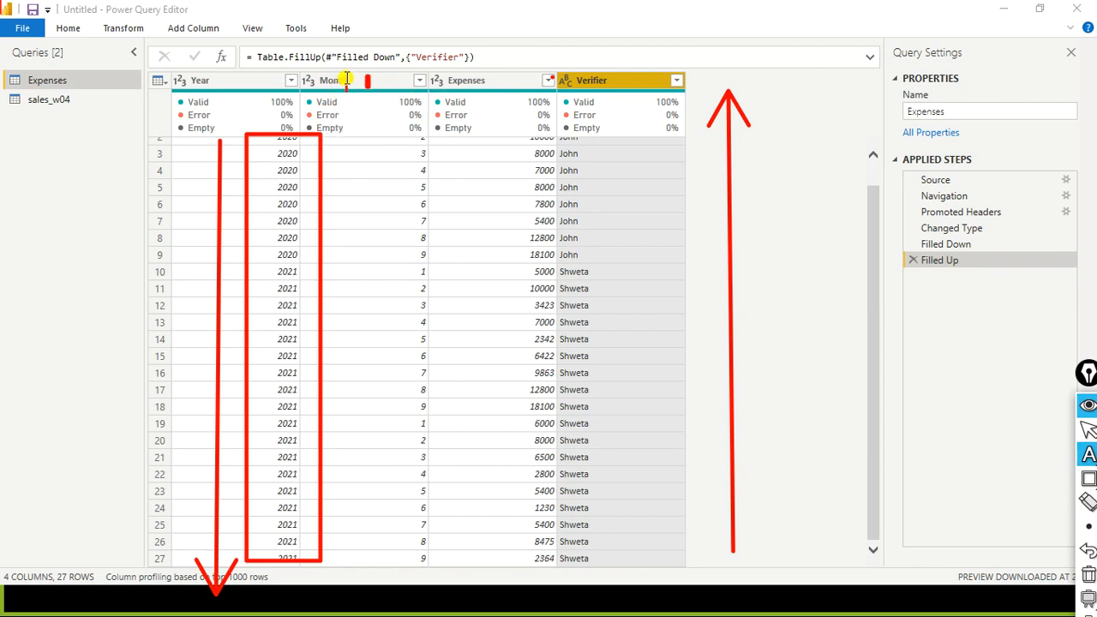
pyautogui.hotkey('ctrl', 'shift')
pyautogui.hotkey('ctrl', 'shift', '3')
pyautogui.moveTo(337, 80)
pyautogui.mouseDown()
pyautogui.moveTo(337, 108)
pyautogui.moveTo(347, 101)
pyautogui.mouseUp()
pyautogui.moveTo(341, 83)
pyautogui.mouseDown()
pyautogui.moveTo(353, 82)
pyautogui.moveTo(357, 113)
pyautogui.mouseUp()
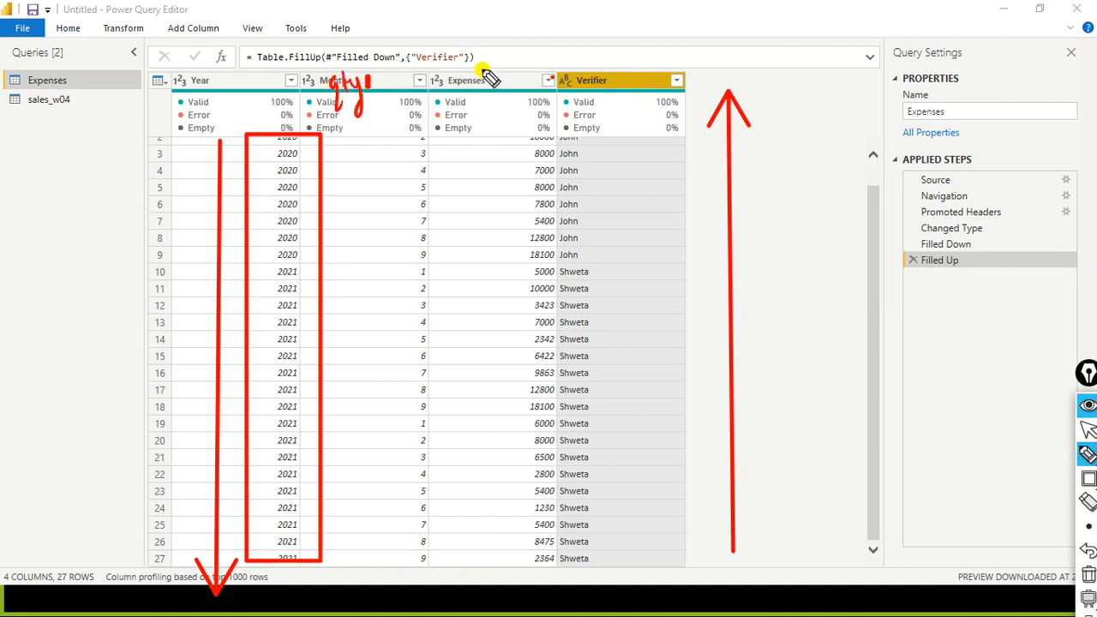
pyautogui.moveTo(485, 70); pyautogui.dragTo(526, 69)
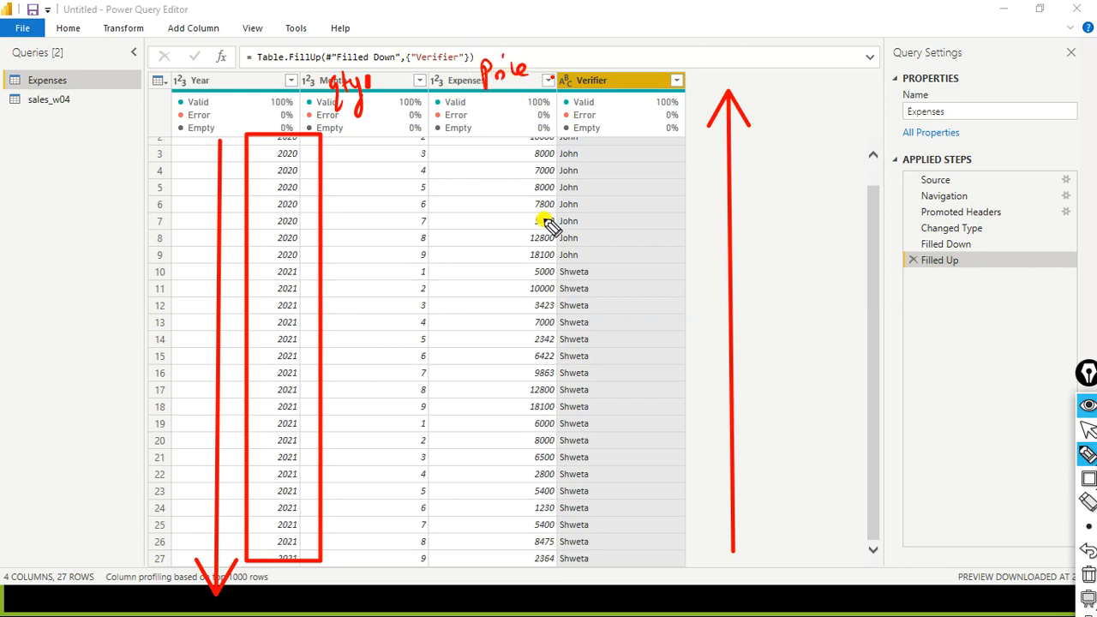
# - Mark the Expenses values in rows 8 and 10 with short red strokes
pyautogui.moveTo(531, 235)
pyautogui.mouseDown()
pyautogui.moveTo(546, 232)
pyautogui.moveTo(532, 235)
pyautogui.moveTo(550, 275)
pyautogui.mouseUp()
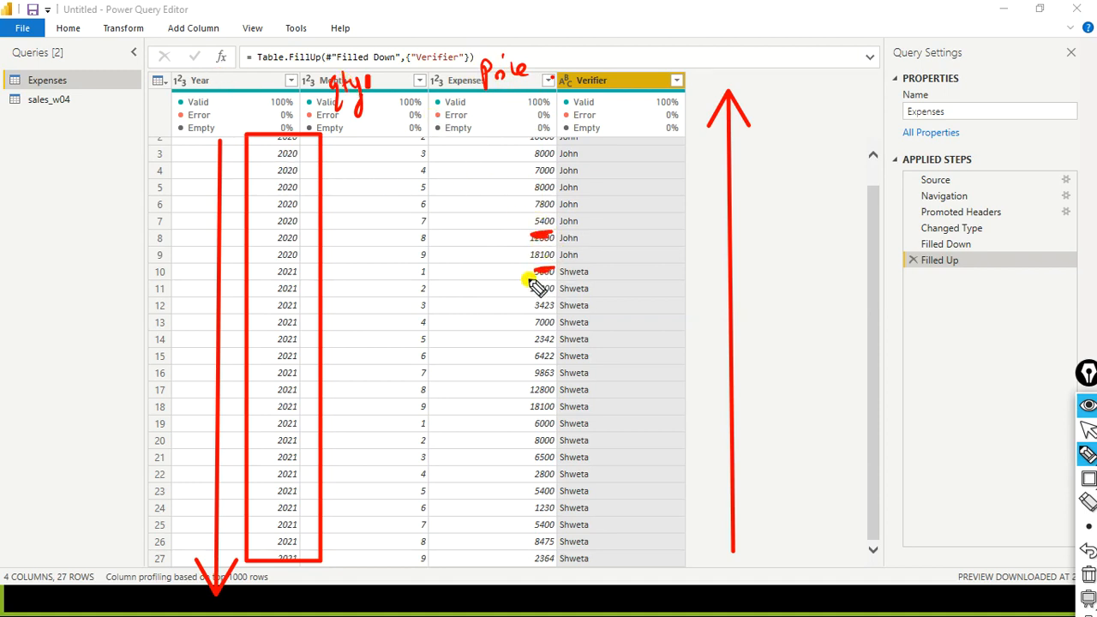
pyautogui.moveTo(533, 271); pyautogui.dragTo(555, 269)
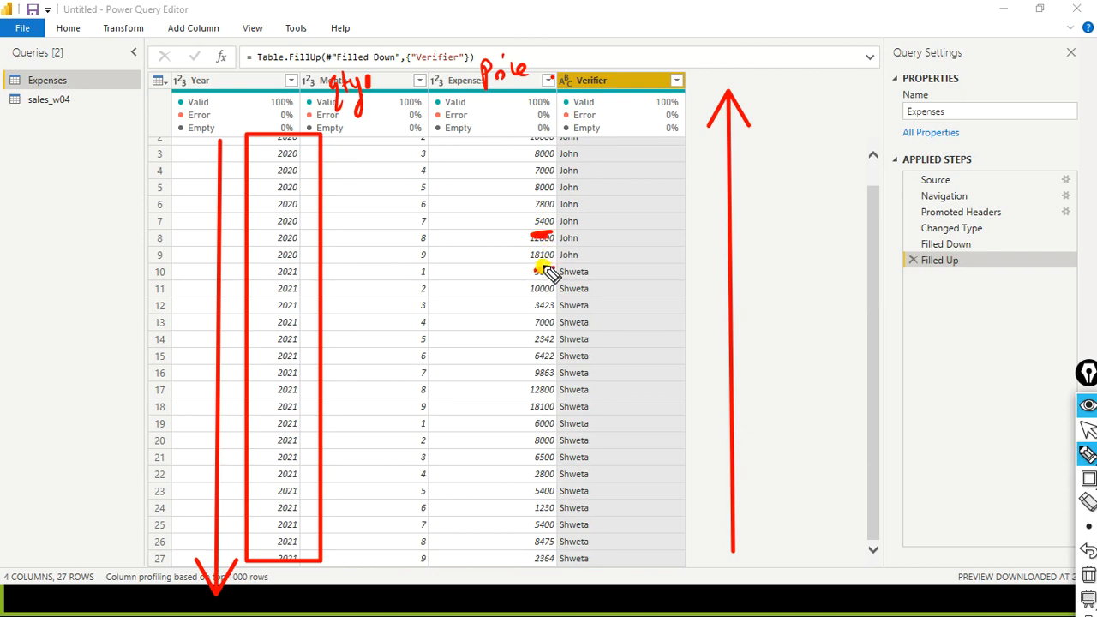
pyautogui.moveTo(540, 267); pyautogui.dragTo(538, 271)
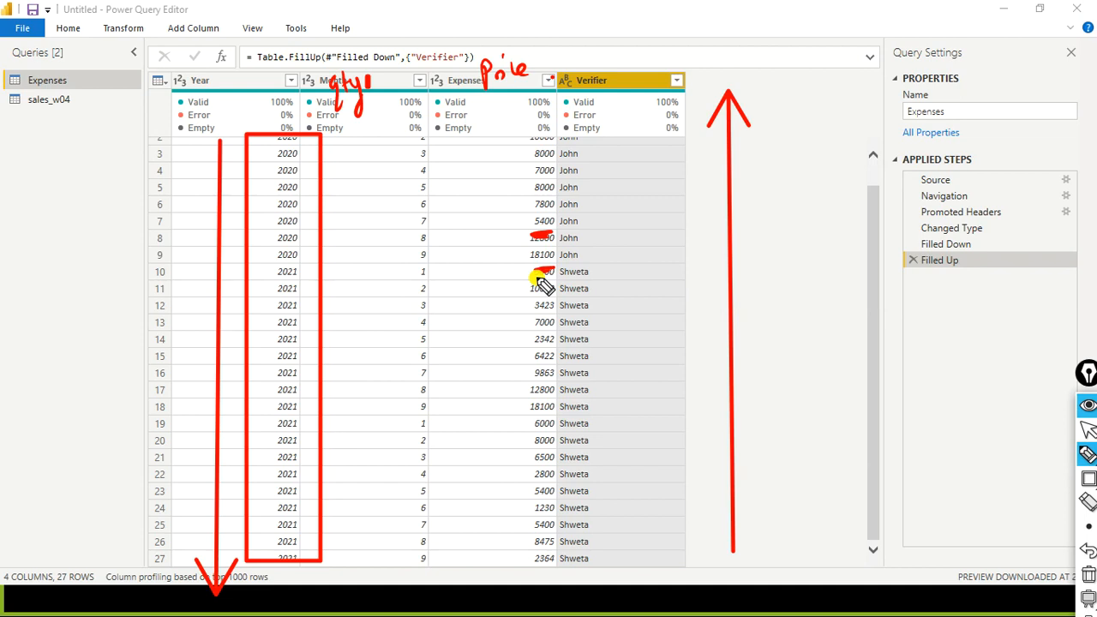
# - Clear all the red annotations and remove the Verifier column from the Expenses query
pyautogui.hotkey('ctrl', 'shift', '7')
pyautogui.hotkey('ctrl', 'shift', '1')
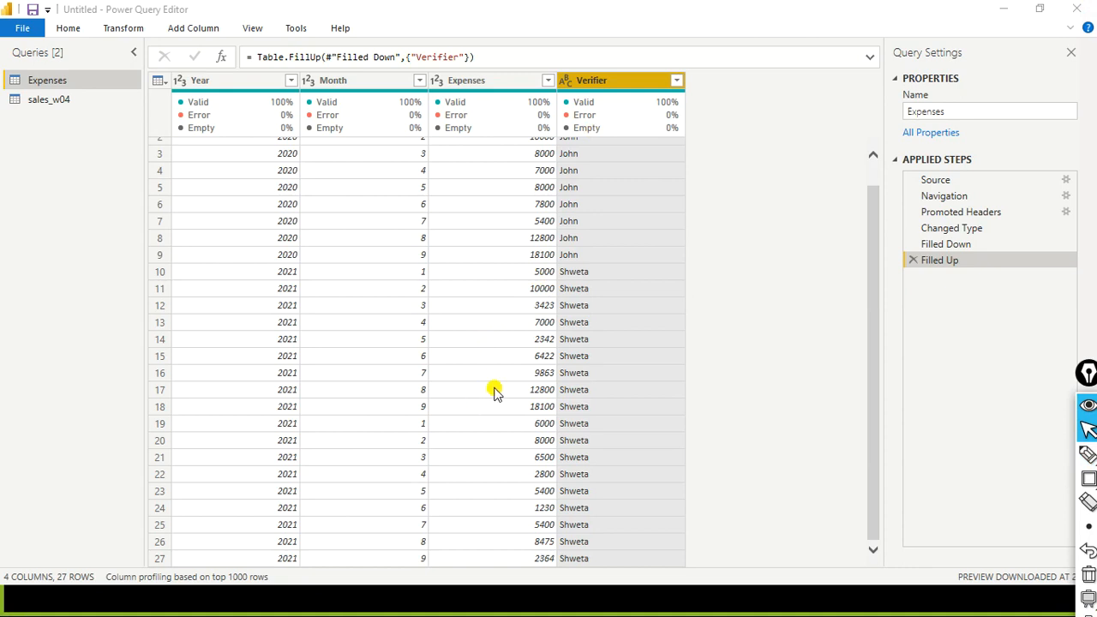
pyautogui.rightClick(614, 83)
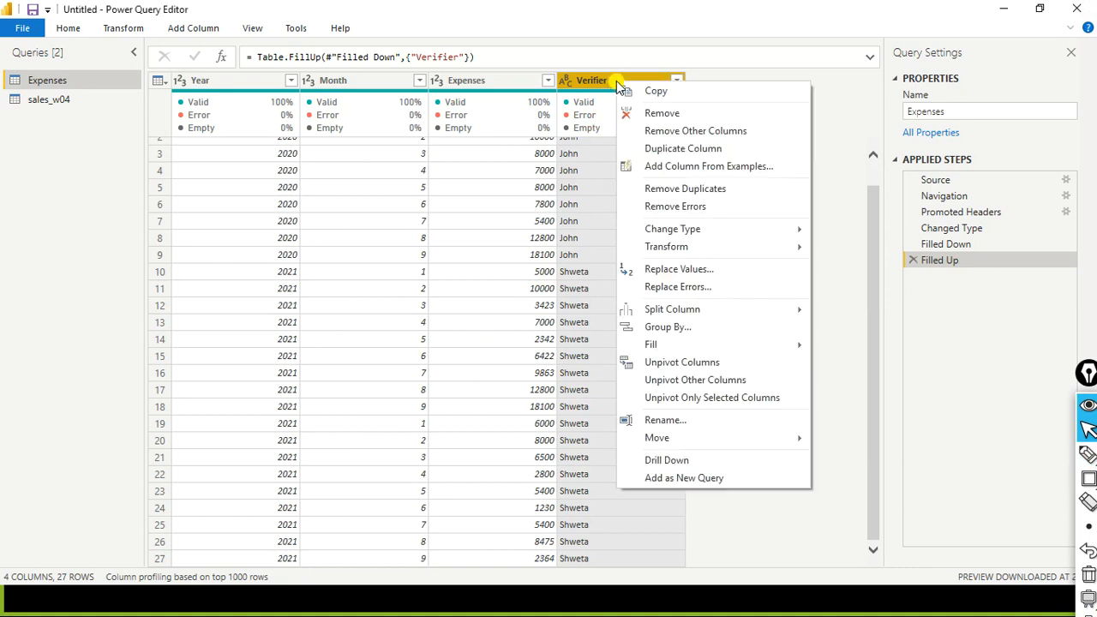
pyautogui.click(648, 115)
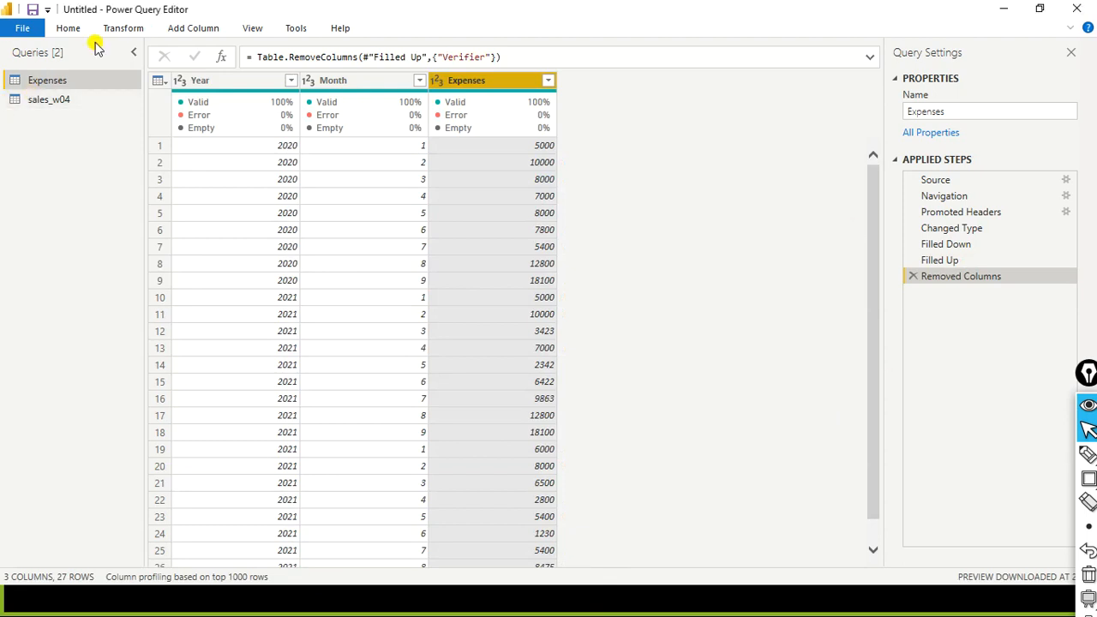
# - Examine the commands available for pivoting and unpivoting columns
pyautogui.click(121, 29)
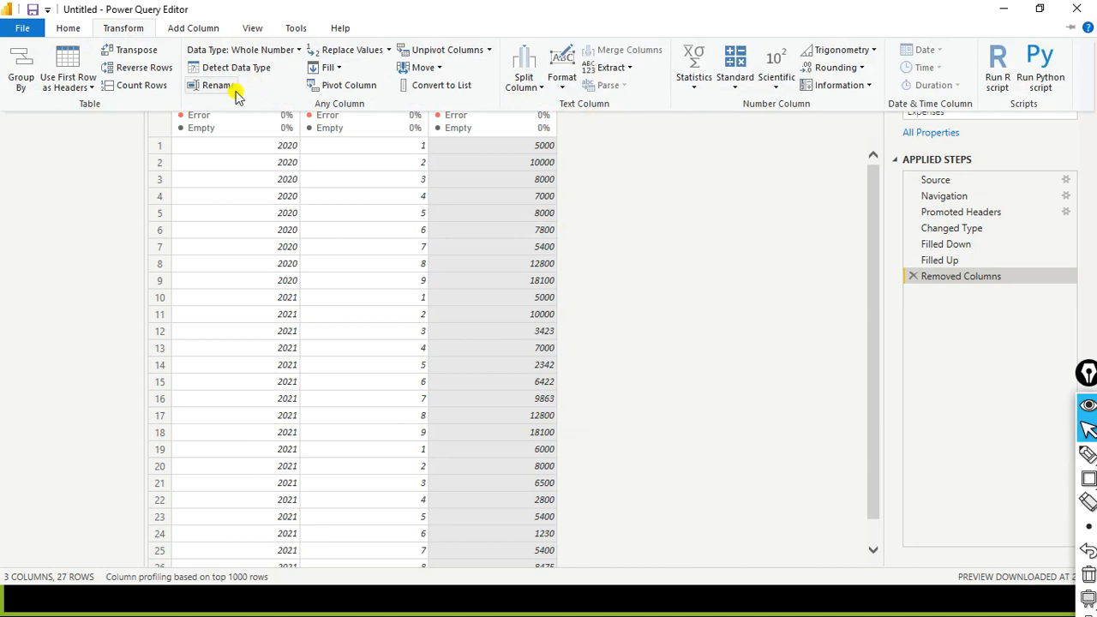
pyautogui.hotkey('ctrl', 'shift', 'r')
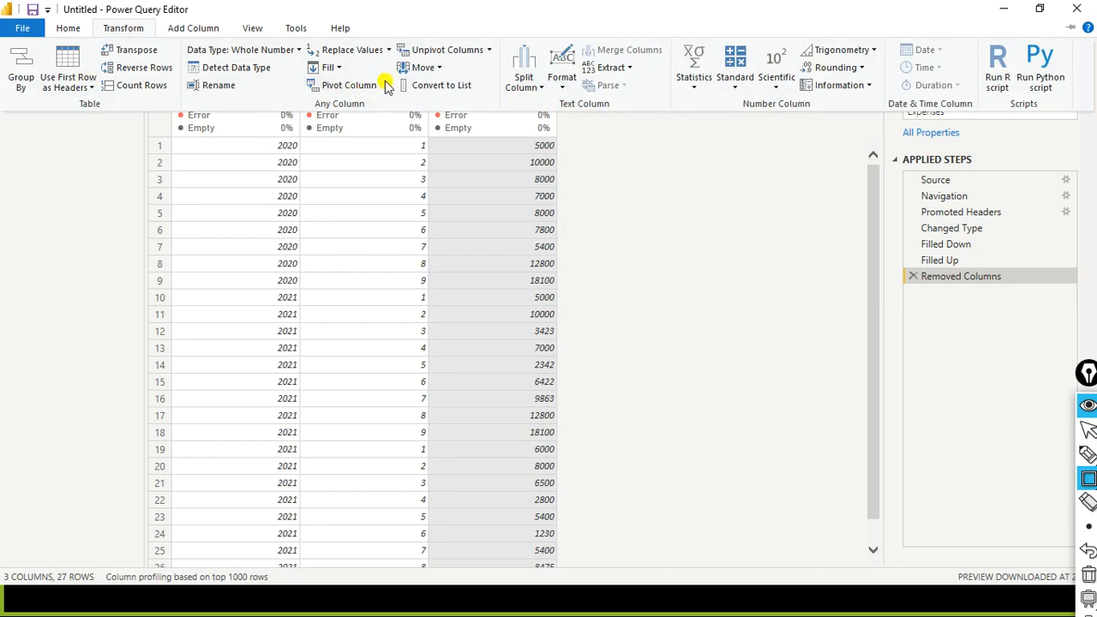
pyautogui.click(490, 51)
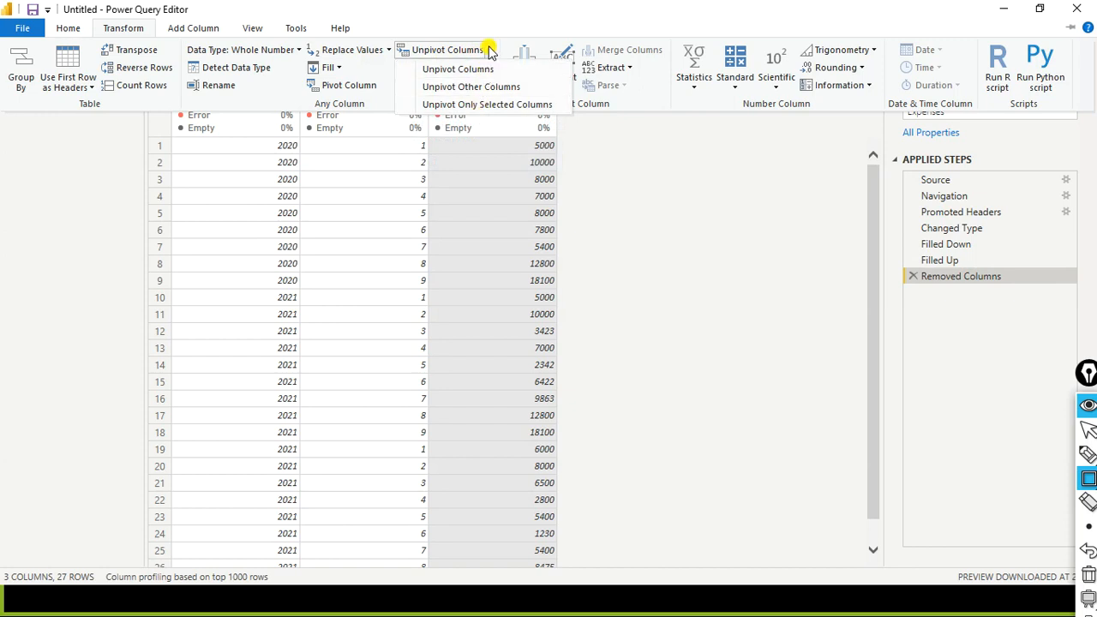
pyautogui.click(501, 22)
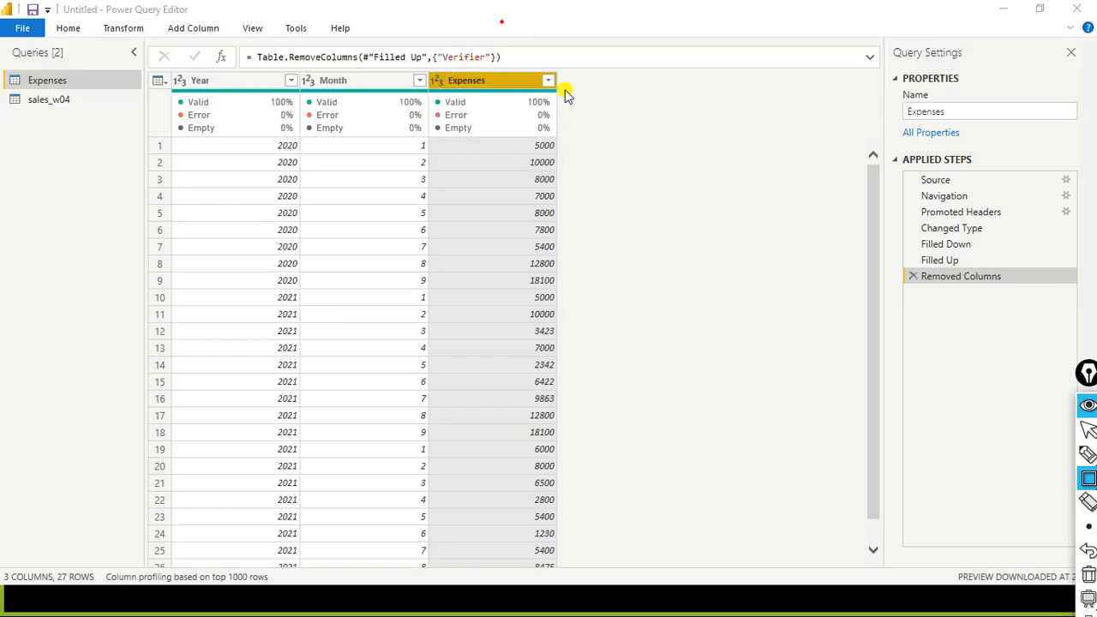
pyautogui.hotkey('ctrl', 'shift', '1')
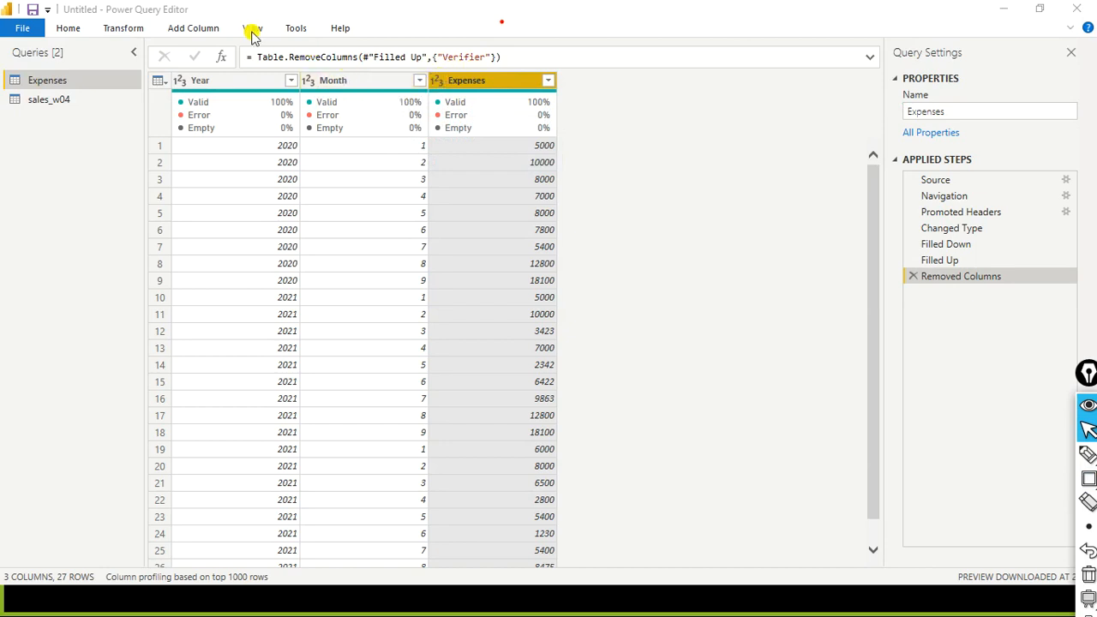
pyautogui.click(132, 33)
pyautogui.click(131, 33)
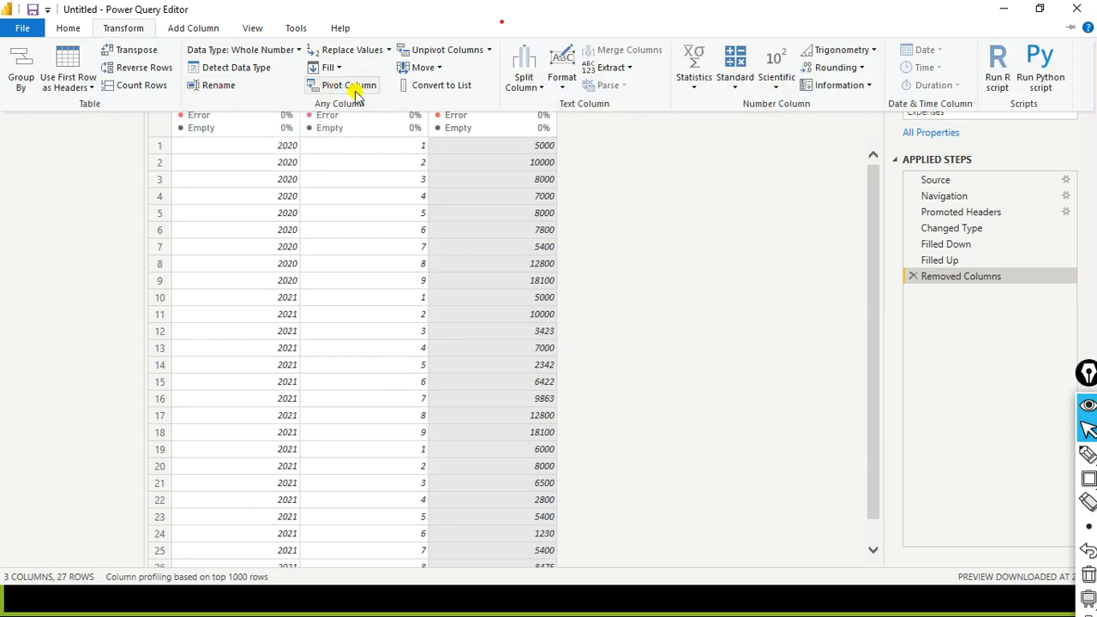
pyautogui.click(873, 181)
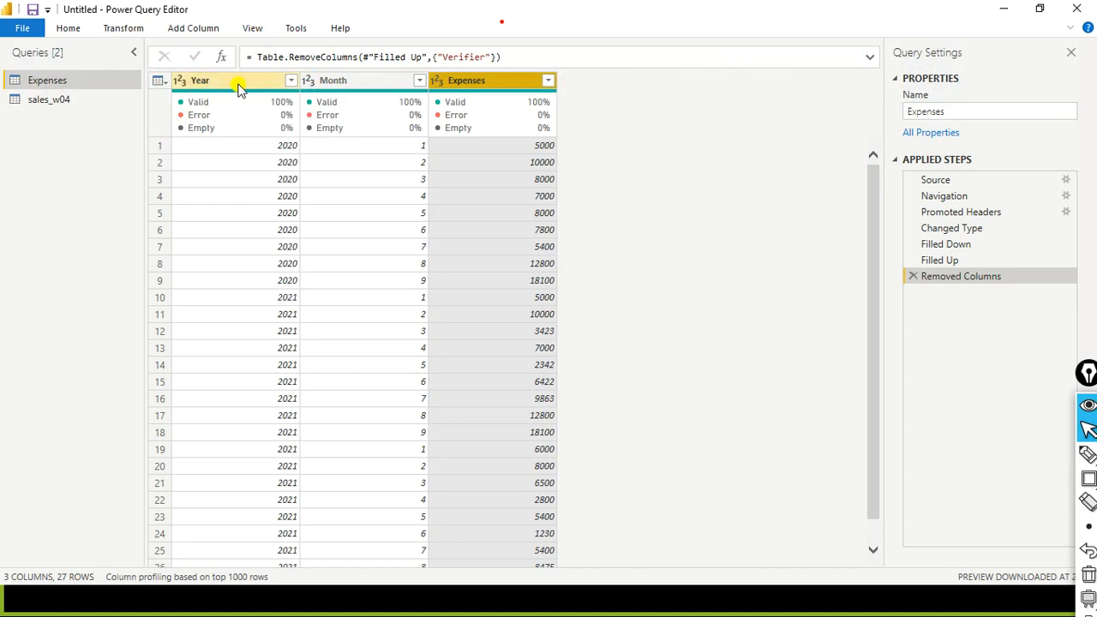
# - Select the Year column and check its distinct values without applying a filter
pyautogui.click(240, 85)
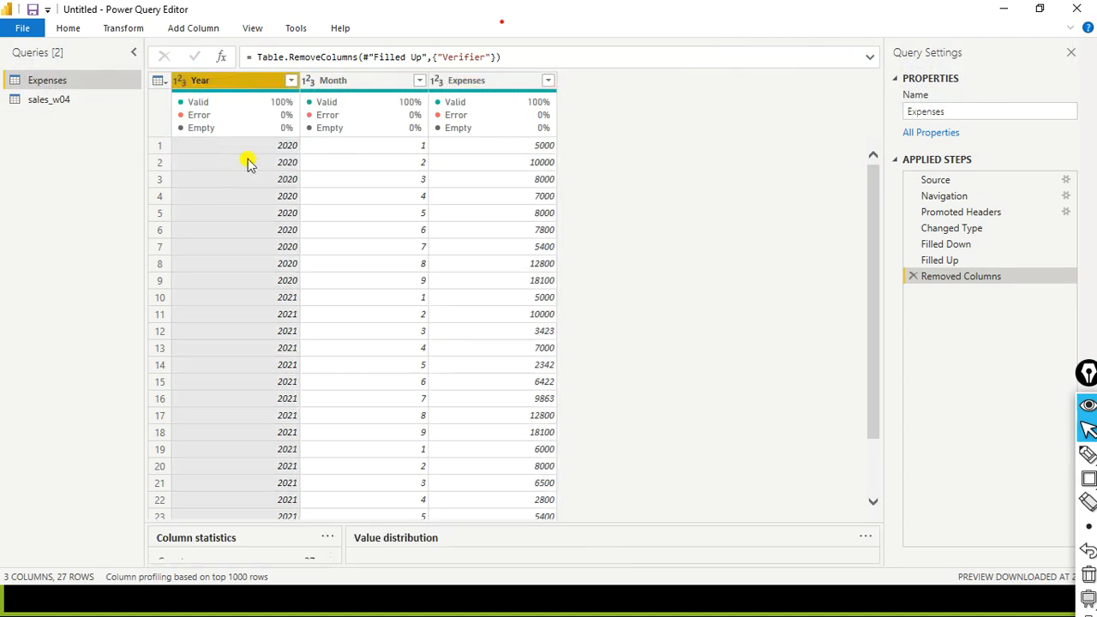
pyautogui.click(292, 80)
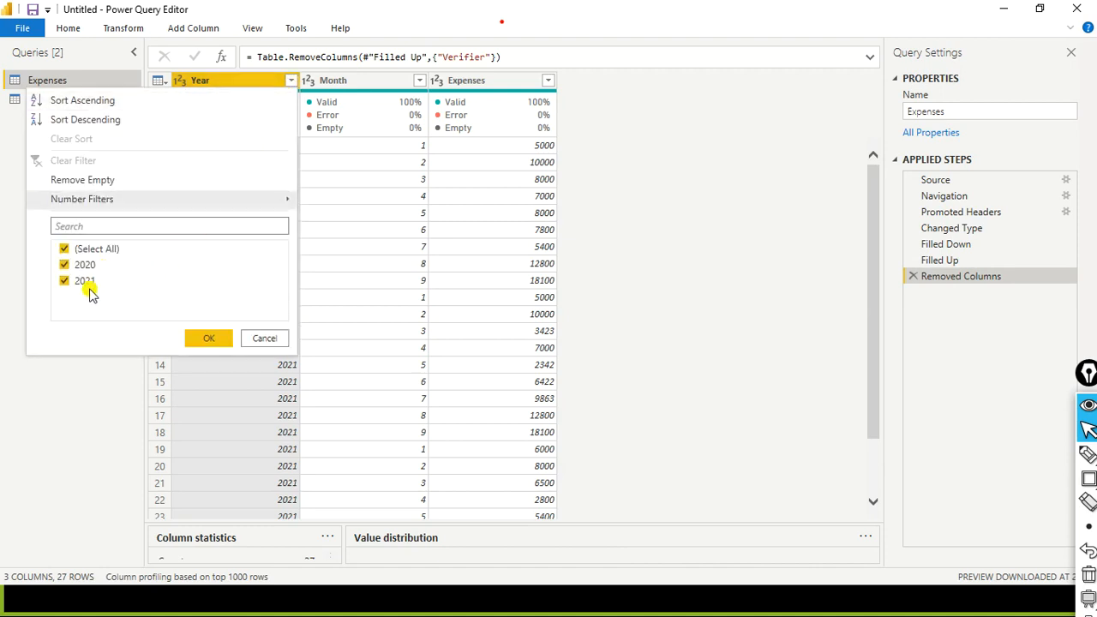
pyautogui.click(266, 339)
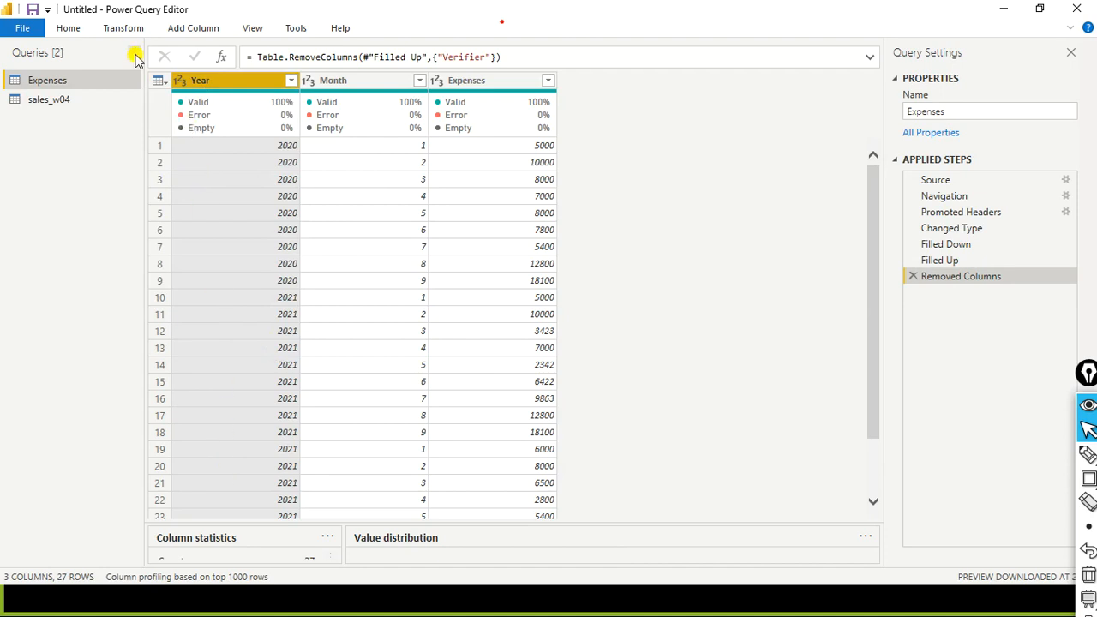
# - Add the red text note "pivot - To convert rows into columns" beside the Expenses table
pyautogui.click(132, 30)
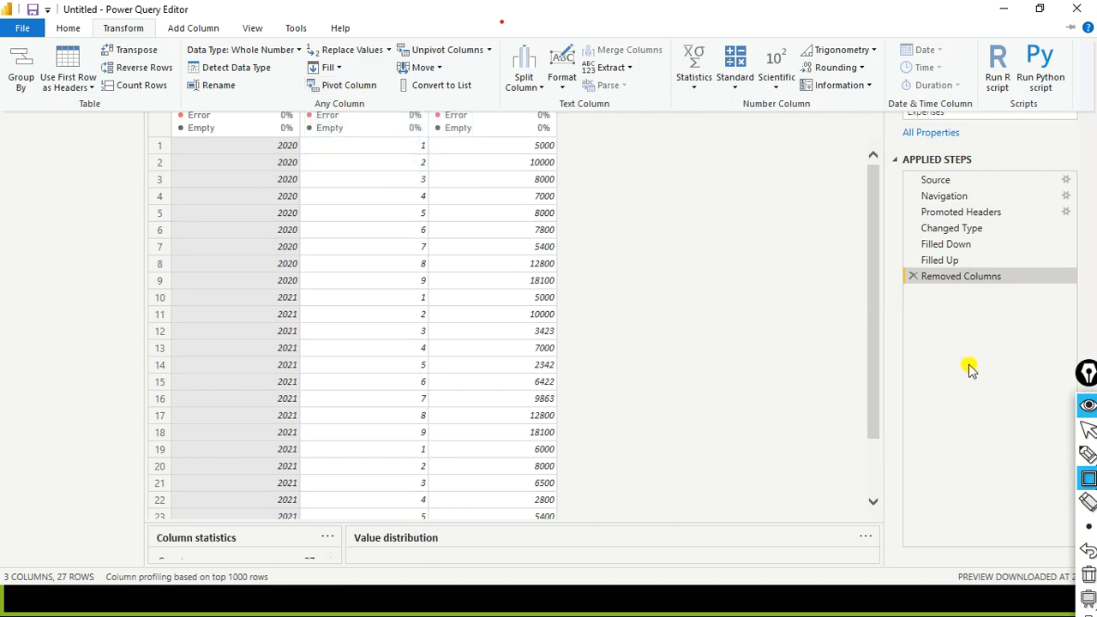
pyautogui.hotkey('ctrl', 'shift', 't')
pyautogui.click(629, 260)
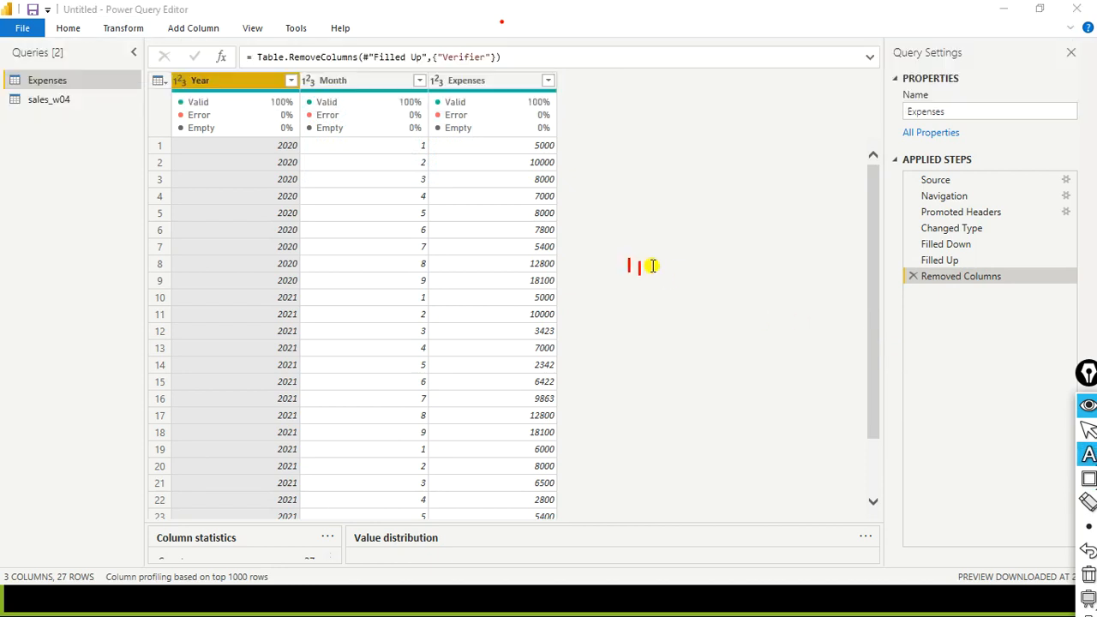
pyautogui.write('To ch')
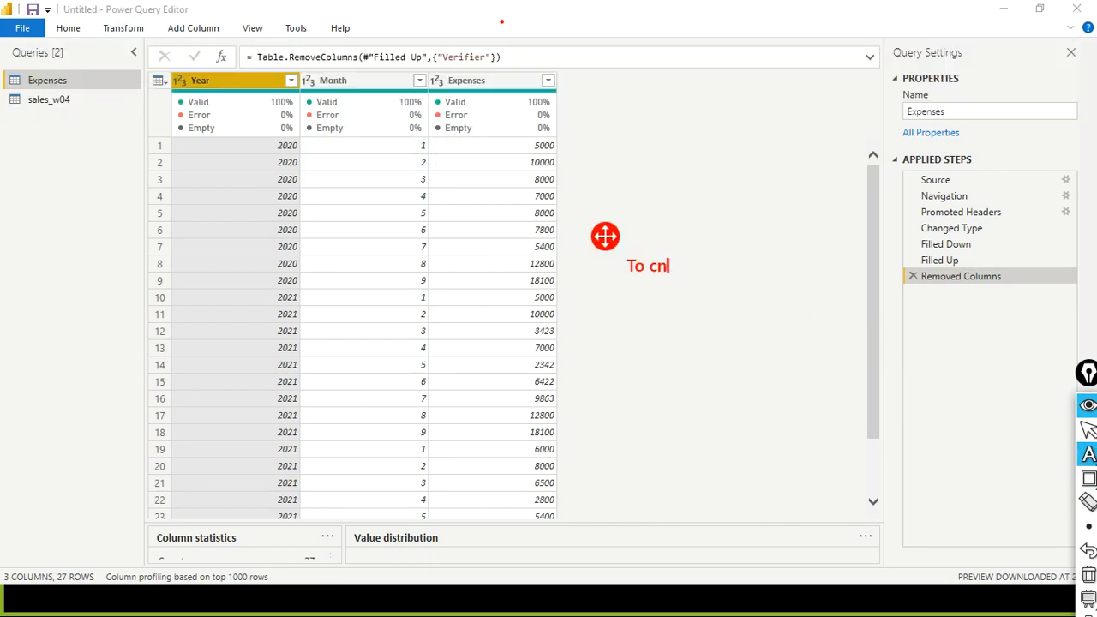
pyautogui.press('BackSpace')
pyautogui.press('BackSpace')
pyautogui.press('BackSpace')
pyautogui.press('BackSpace')
pyautogui.write('onvert rows into ')
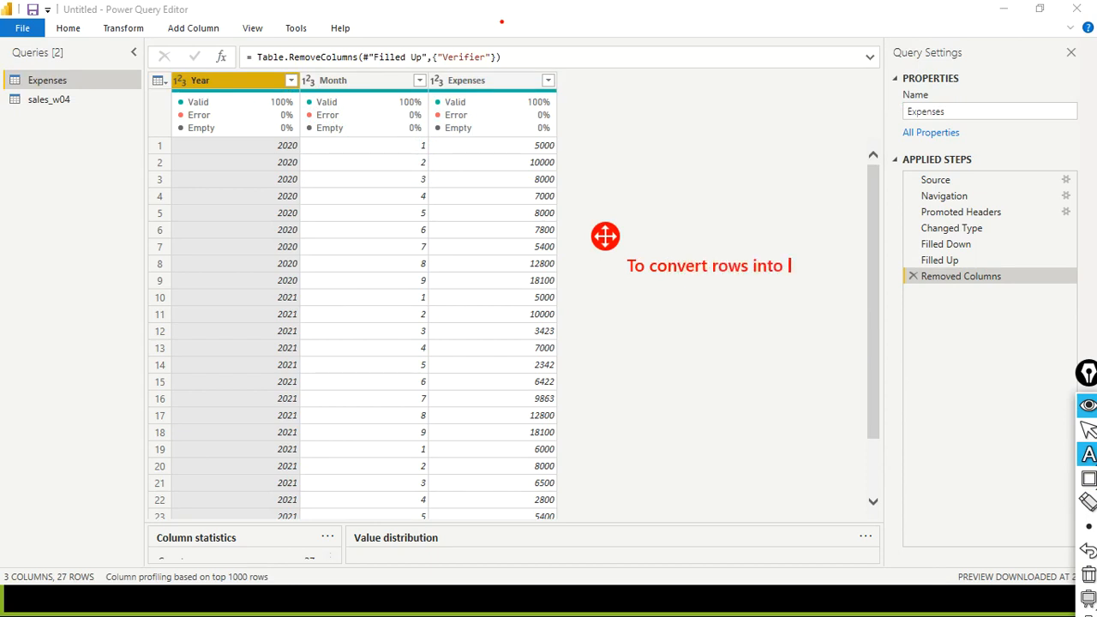
pyautogui.write('column ')
pyautogui.write('piv')
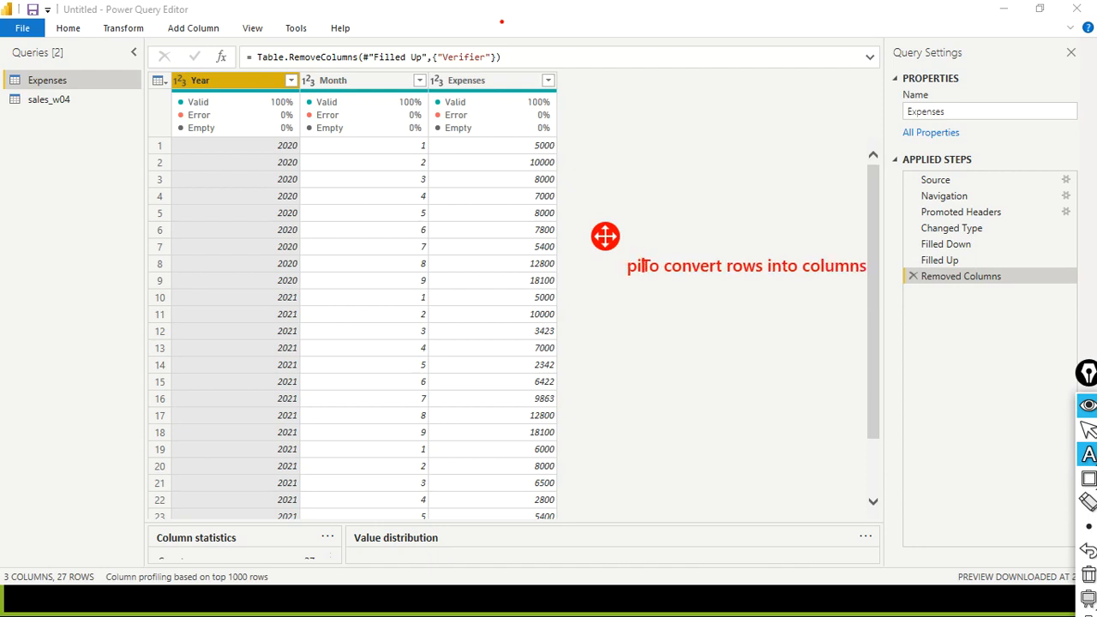
pyautogui.write('to')
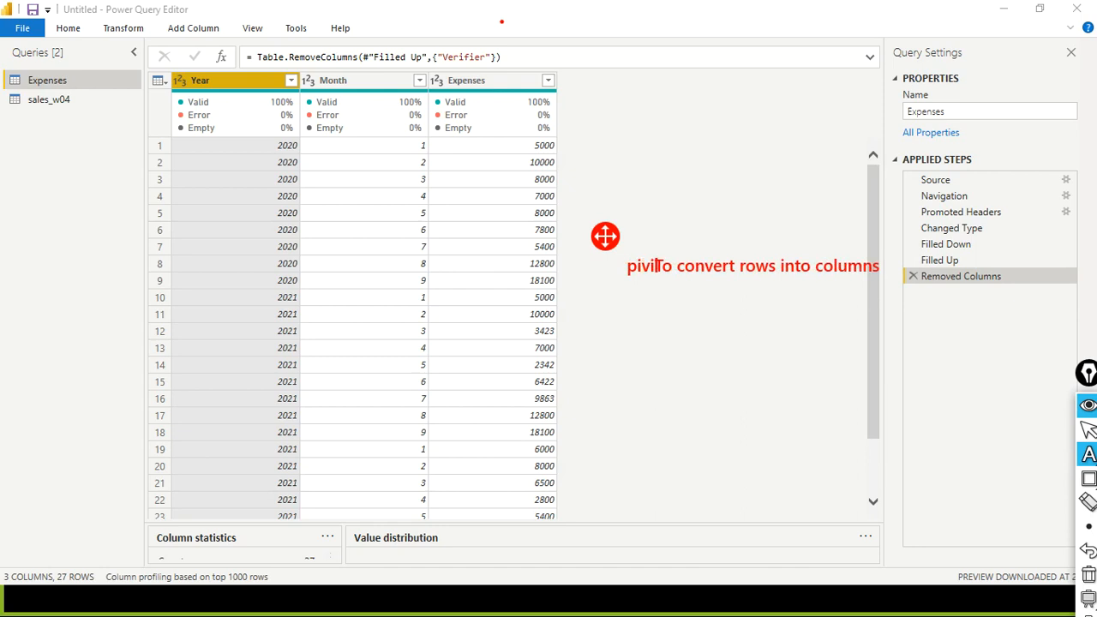
pyautogui.press('BackSpace')
pyautogui.press('BackSpace')
pyautogui.write('ot ')
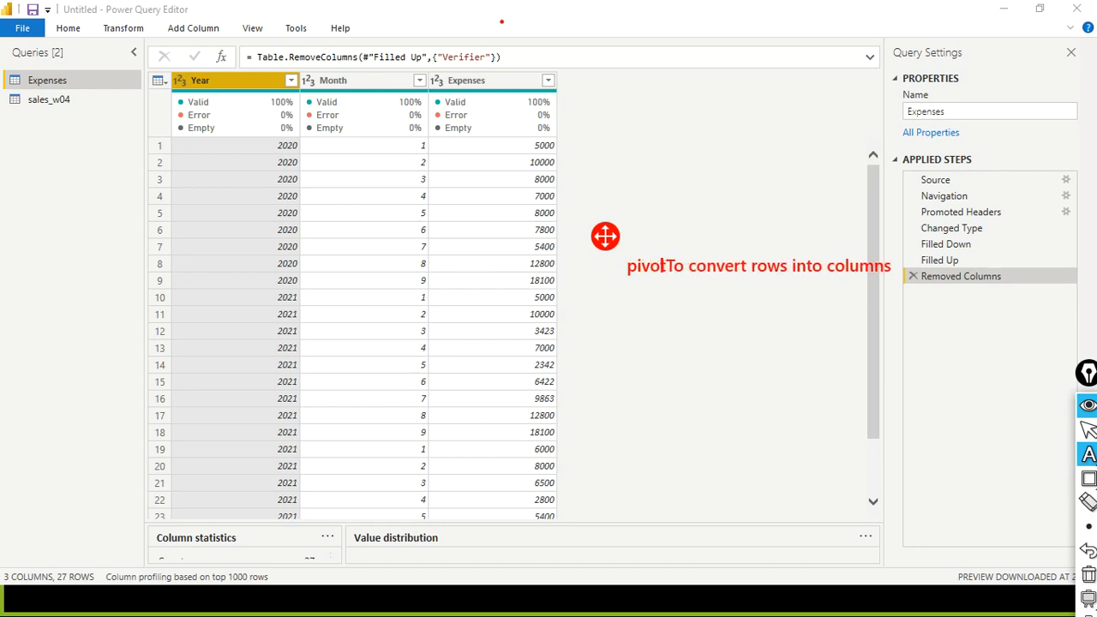
pyautogui.write('-')
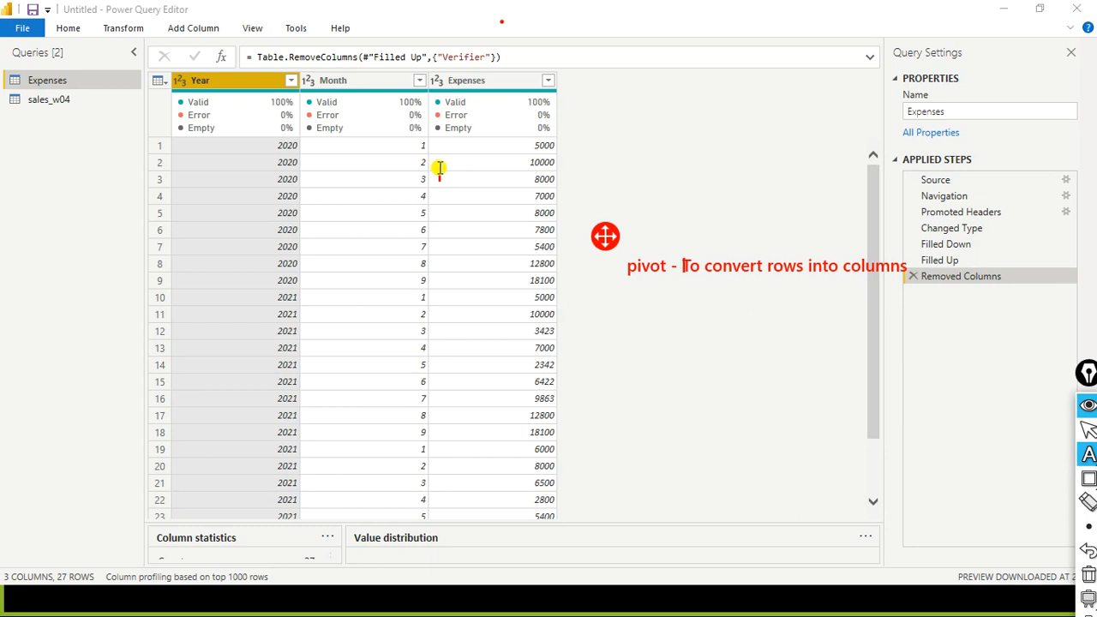
pyautogui.press('Escape')
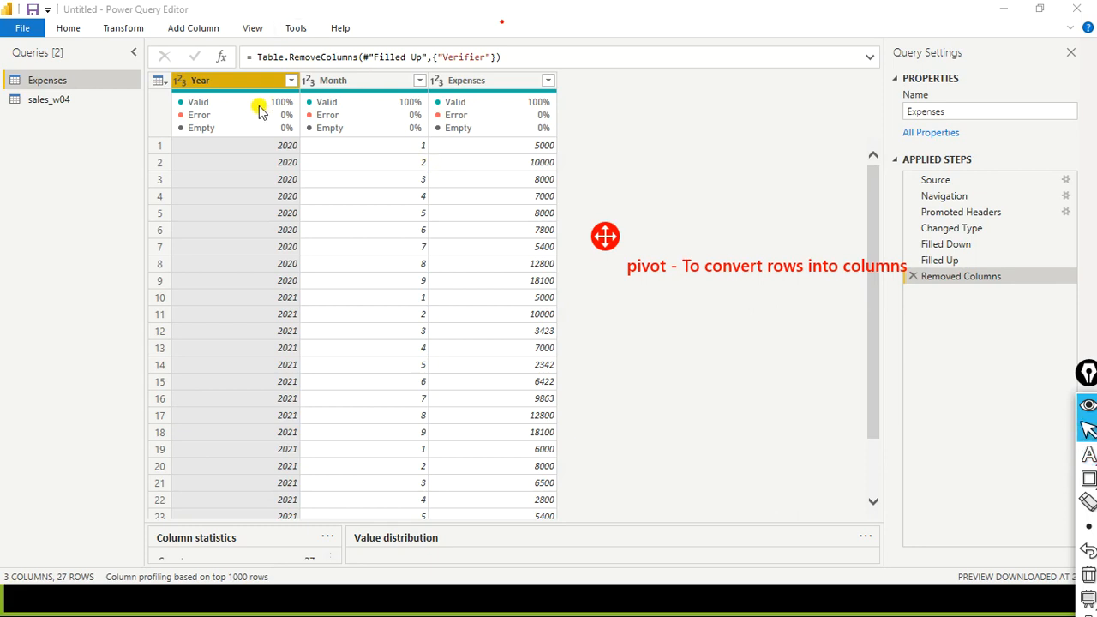
# - Try pivoting the Year column with Expenses as the values column, and delete the resulting pivot step
pyautogui.moveTo(257, 96)
pyautogui.click(111, 28)
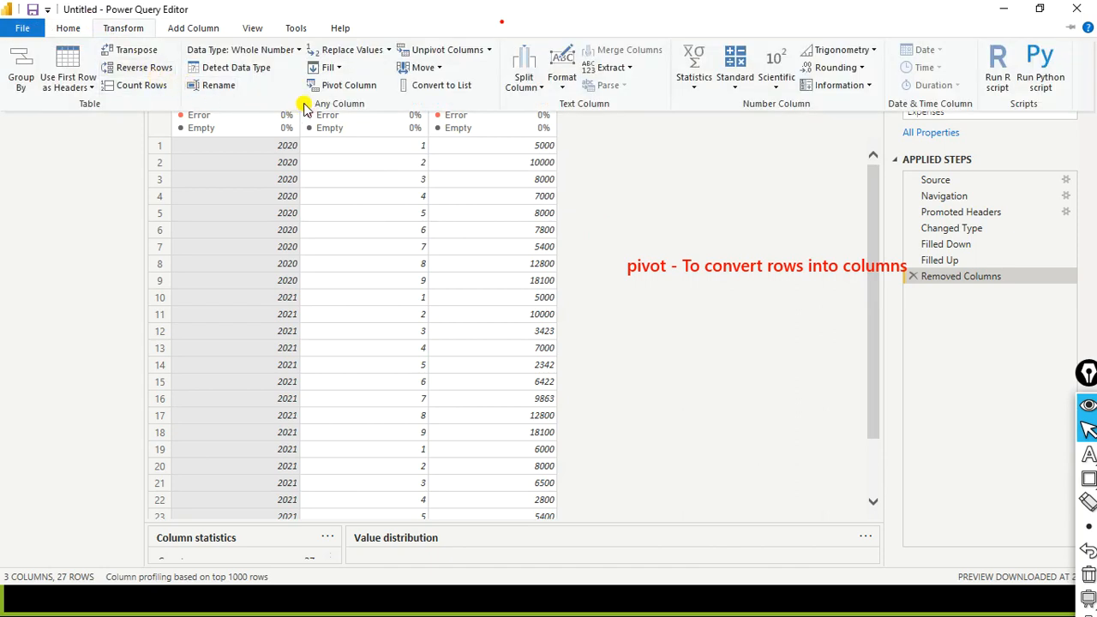
pyautogui.click(347, 85)
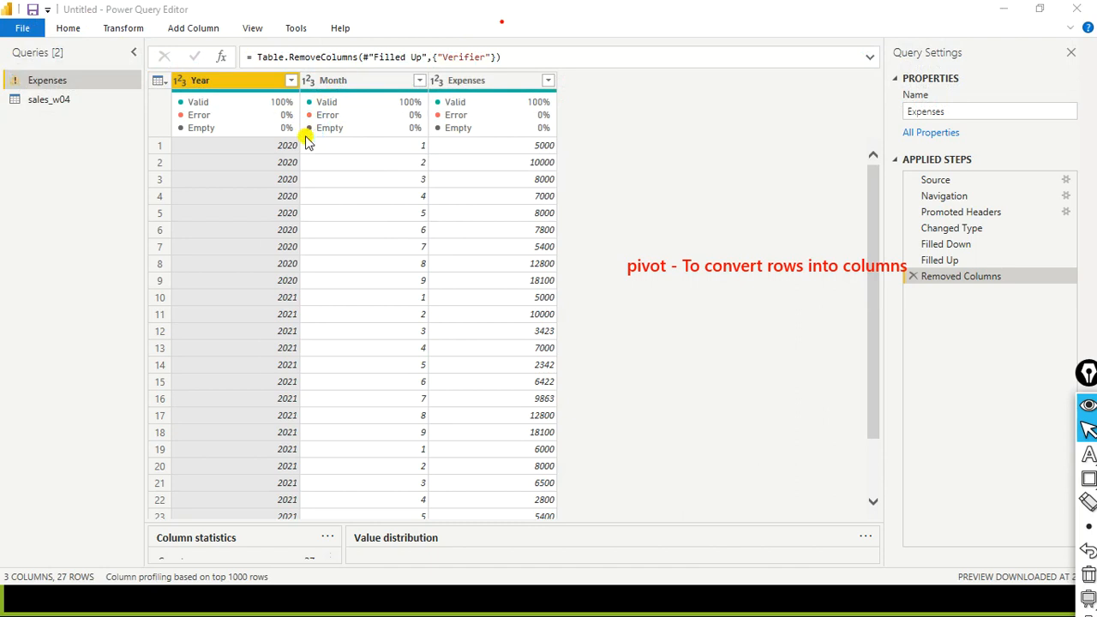
pyautogui.moveTo(565, 195); pyautogui.dragTo(729, 158)
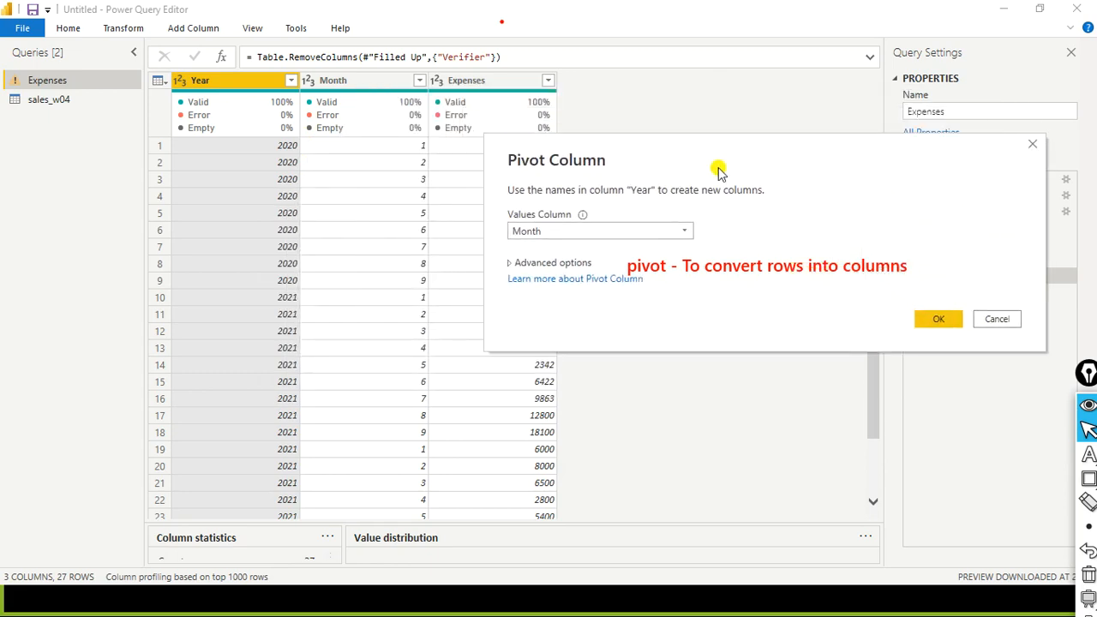
pyautogui.click(686, 232)
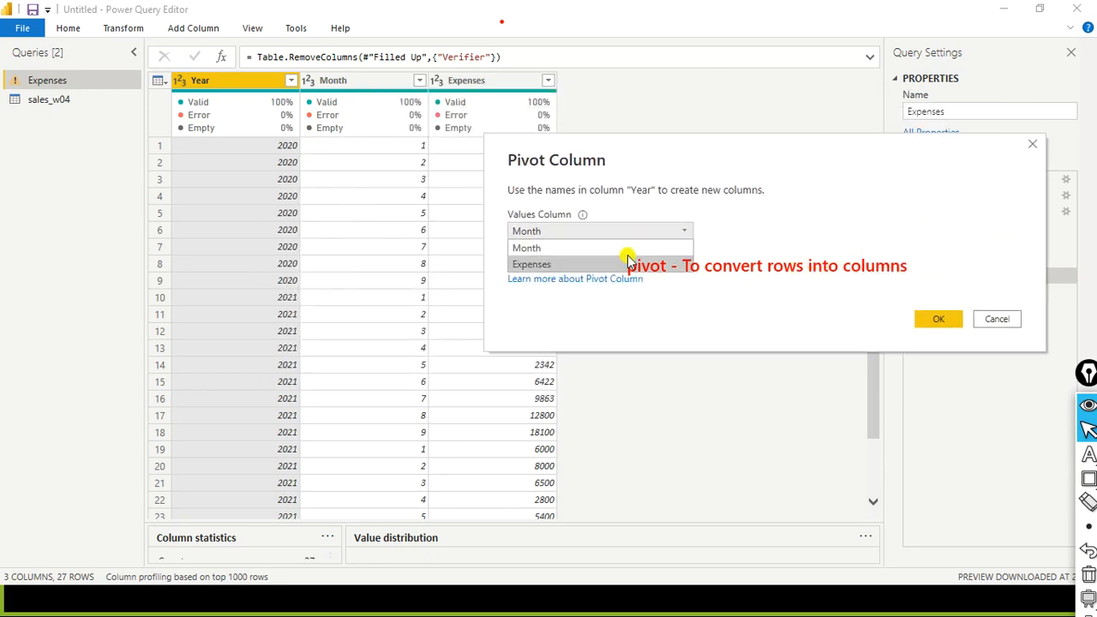
pyautogui.click(579, 264)
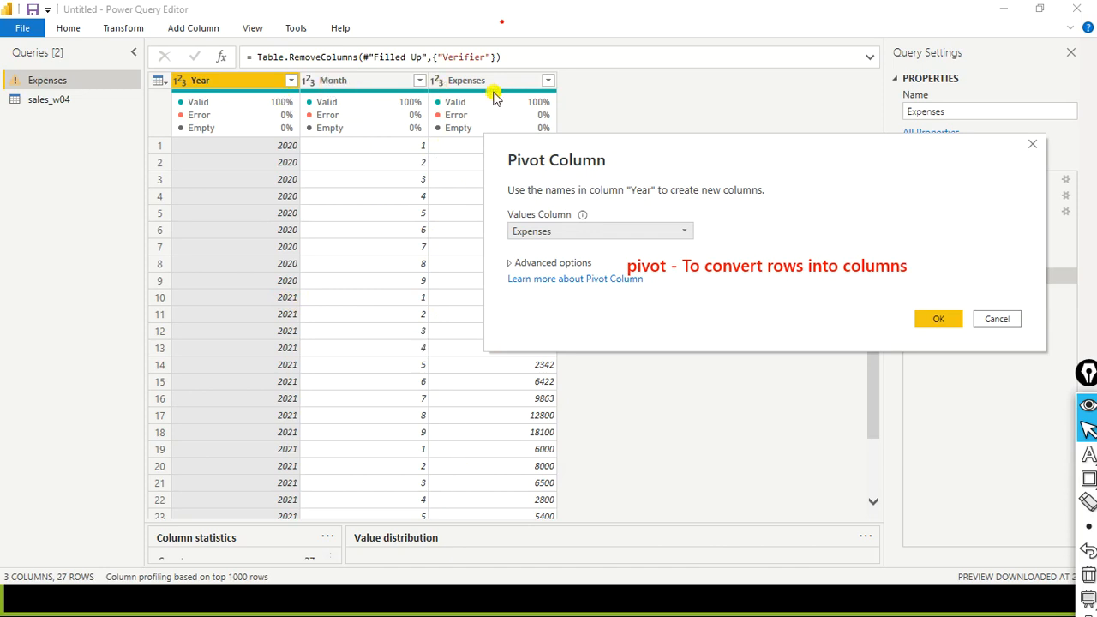
pyautogui.click(937, 319)
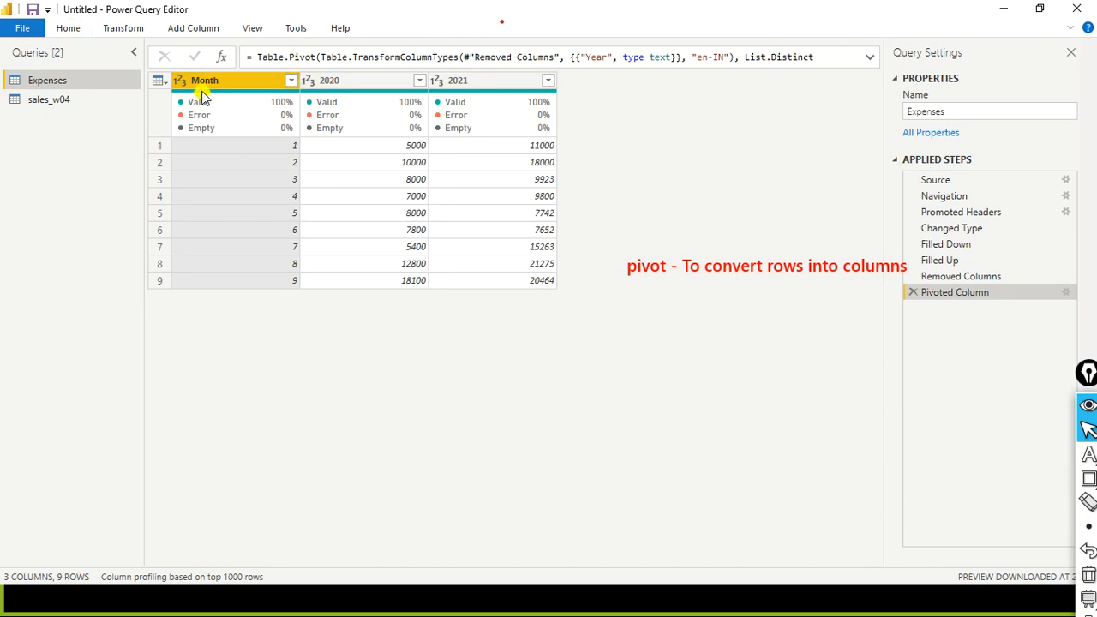
pyautogui.click(912, 294)
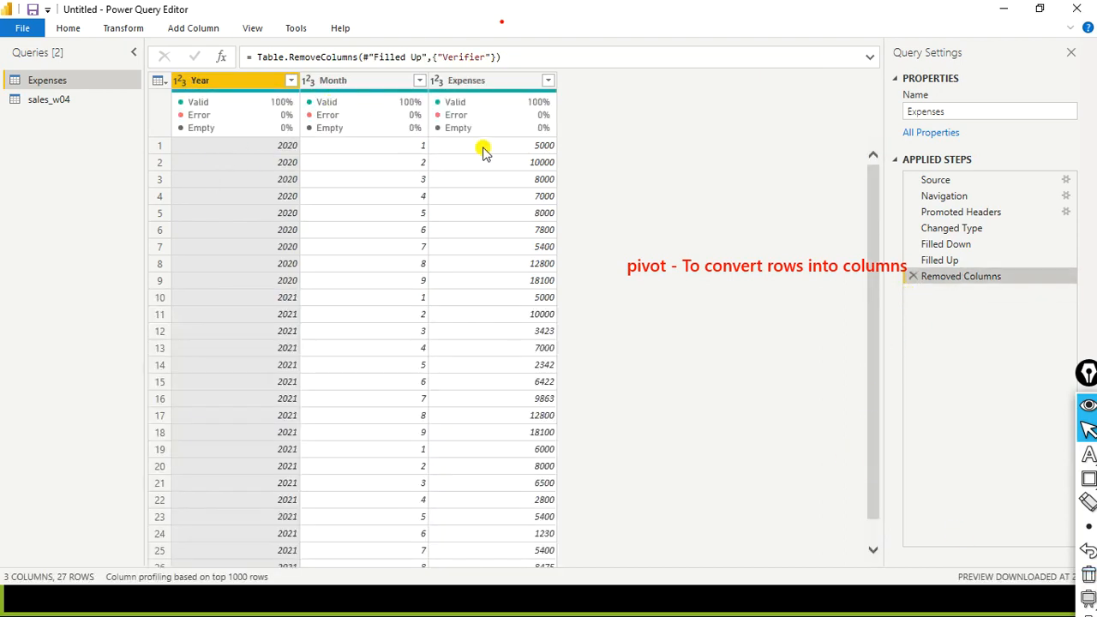
# - Pivot the Month column of the Expenses query, using Expenses as the values column
pyautogui.click(354, 83)
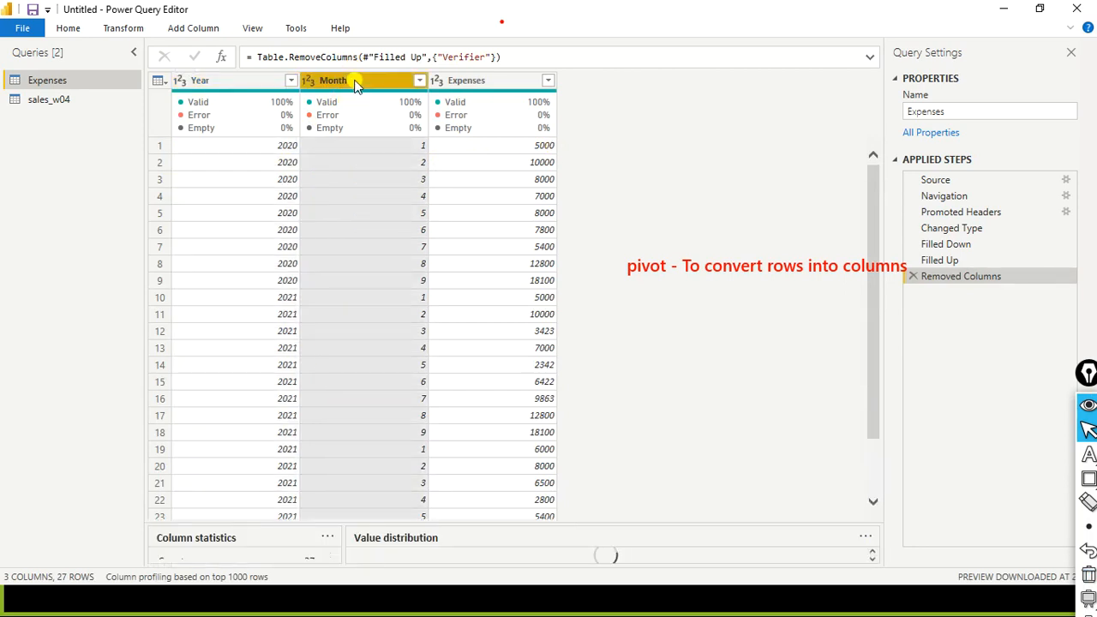
pyautogui.click(136, 29)
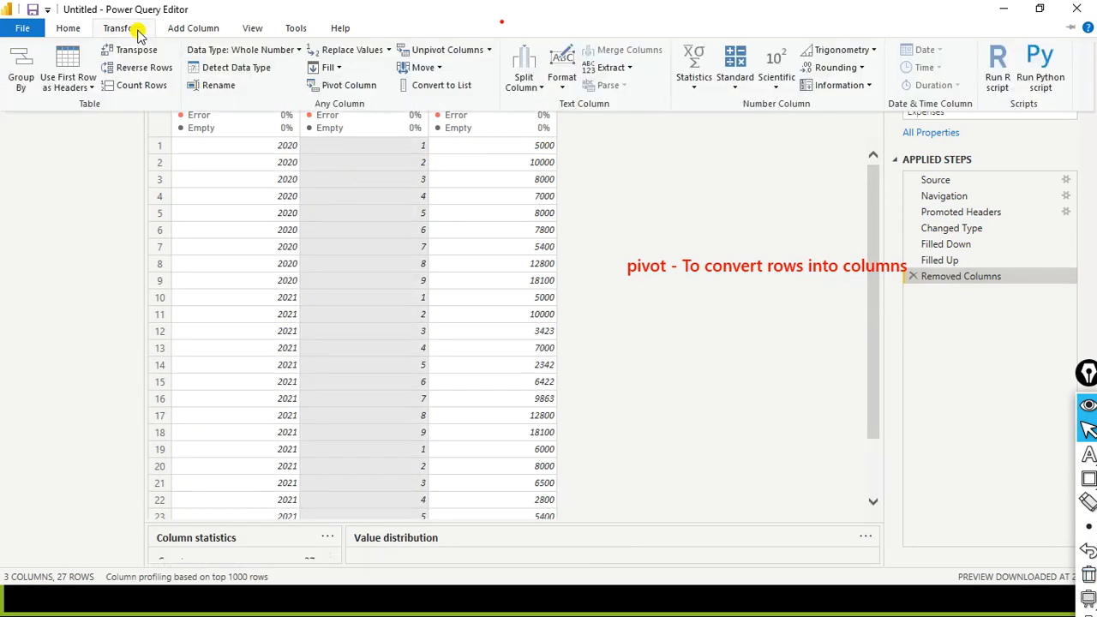
pyautogui.click(339, 89)
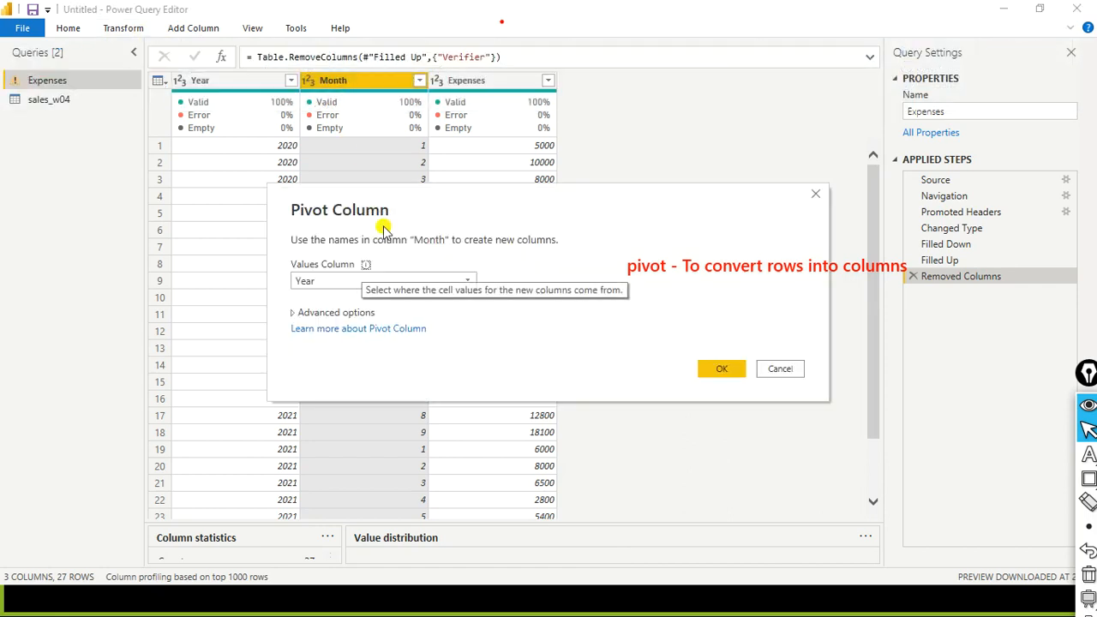
pyautogui.click(336, 281)
pyautogui.click(324, 313)
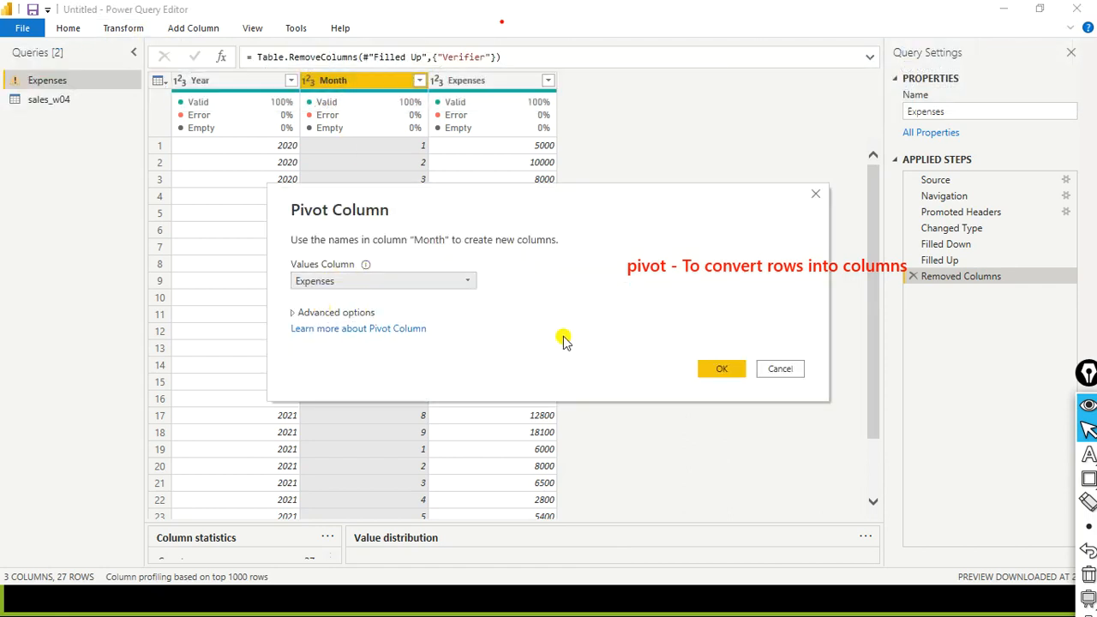
pyautogui.click(713, 371)
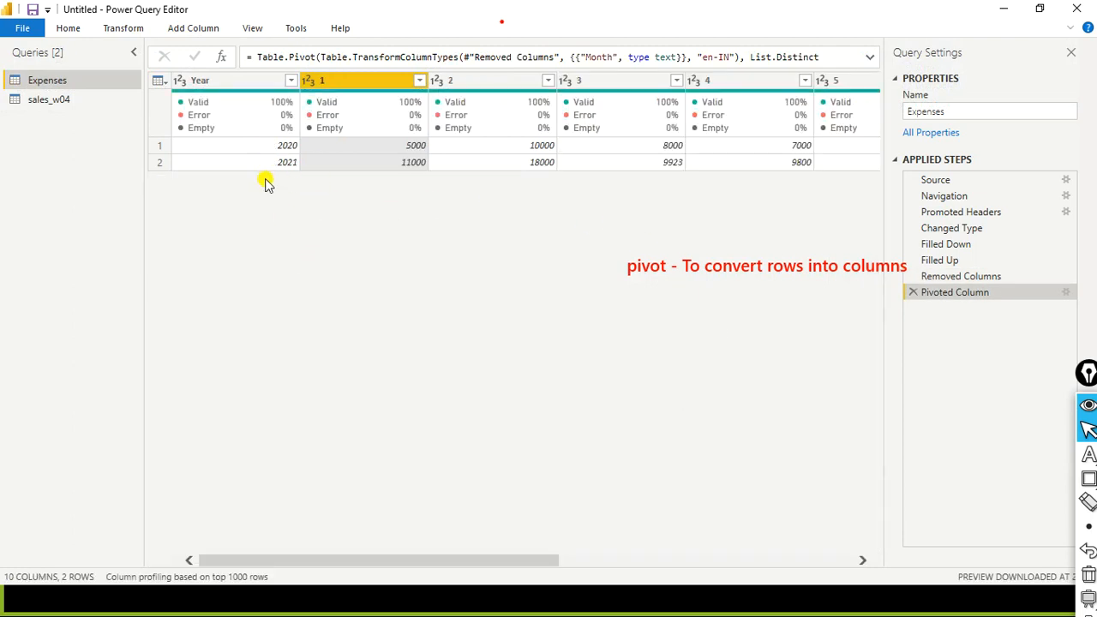
# - Examine the yearly expenses across all the month columns of the pivoted table
pyautogui.moveTo(253, 559); pyautogui.dragTo(230, 560)
pyautogui.moveTo(320, 559); pyautogui.dragTo(654, 573)
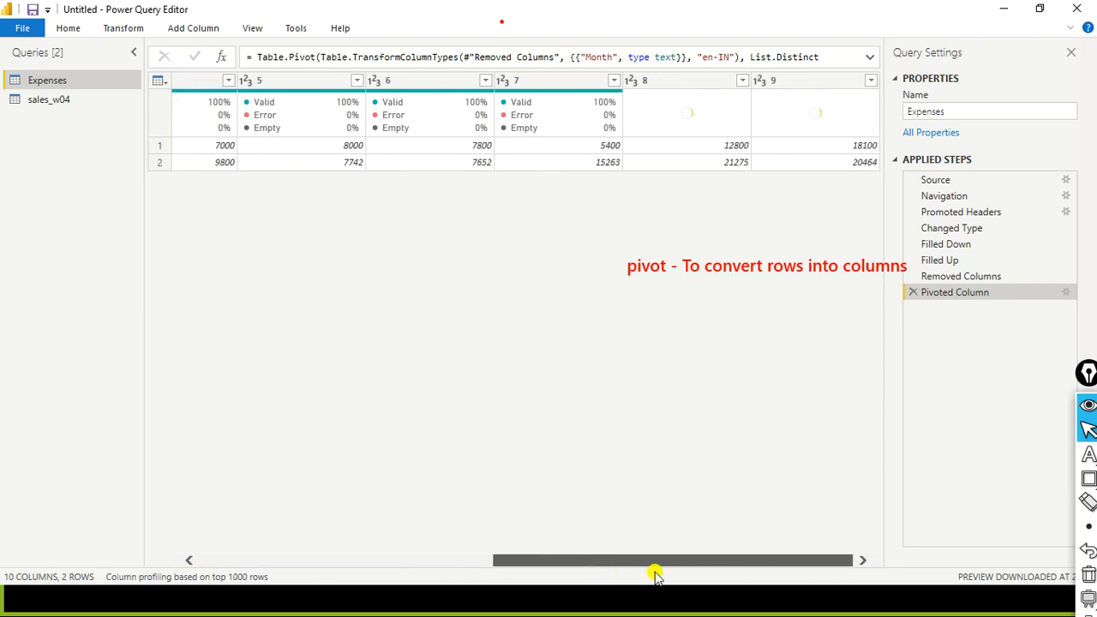
pyautogui.moveTo(723, 575); pyautogui.dragTo(5, 478)
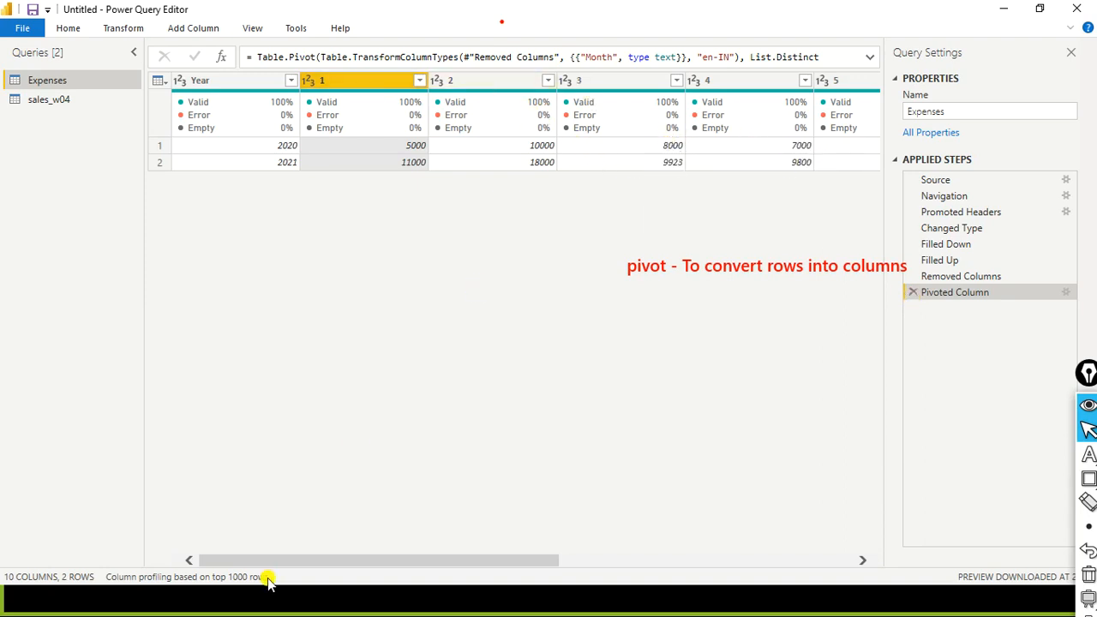
pyautogui.moveTo(278, 563); pyautogui.dragTo(598, 573)
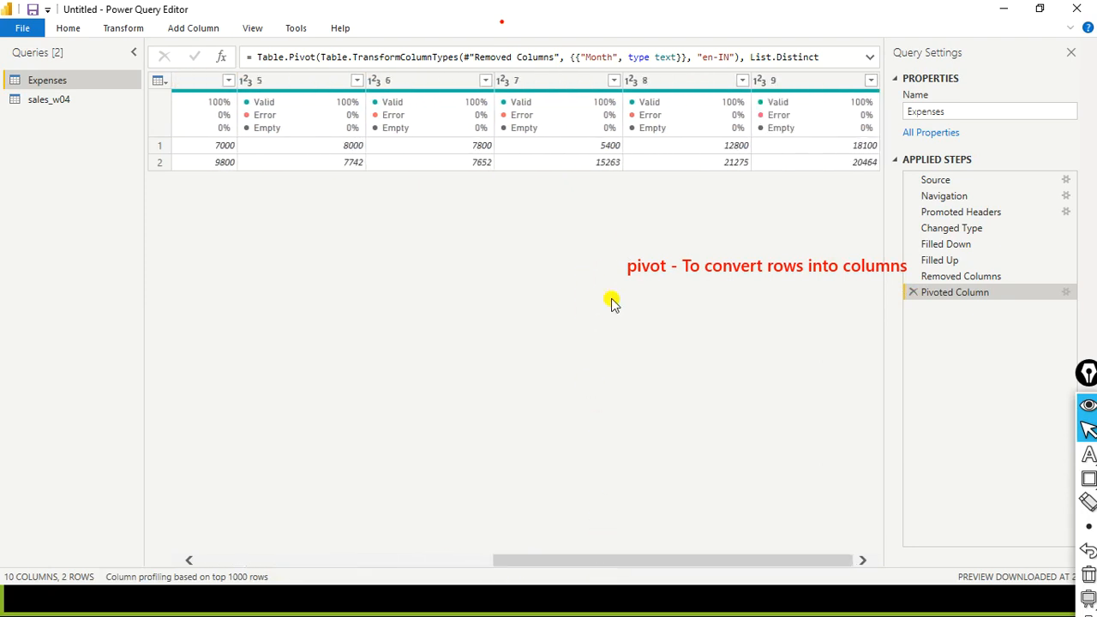
pyautogui.moveTo(557, 558); pyautogui.dragTo(583, 568)
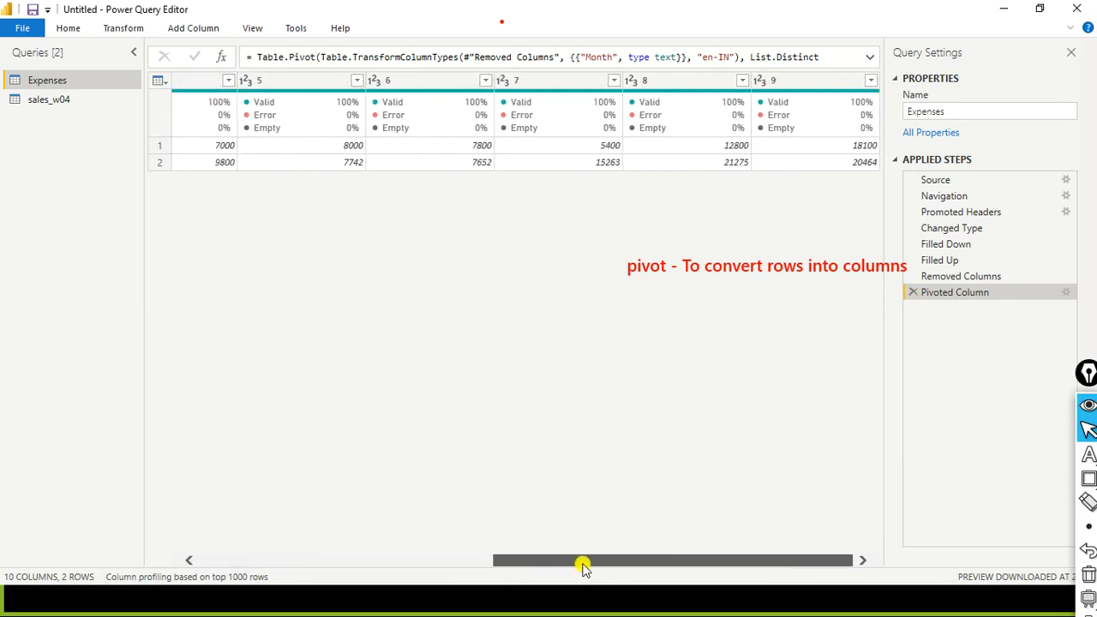
pyautogui.click(830, 80)
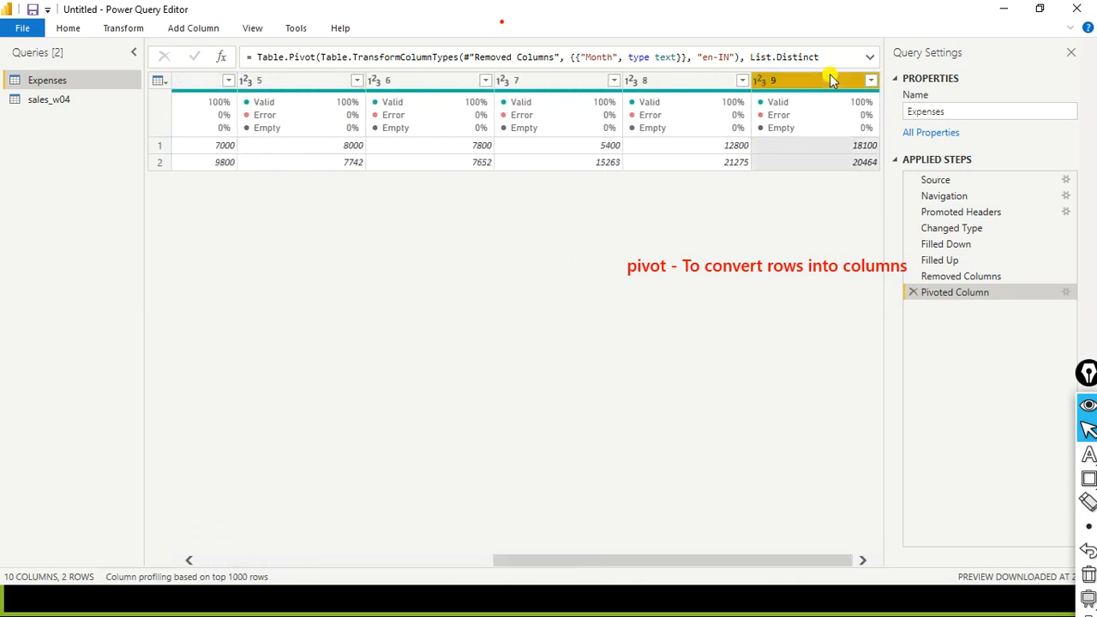
pyautogui.moveTo(537, 559); pyautogui.dragTo(184, 527)
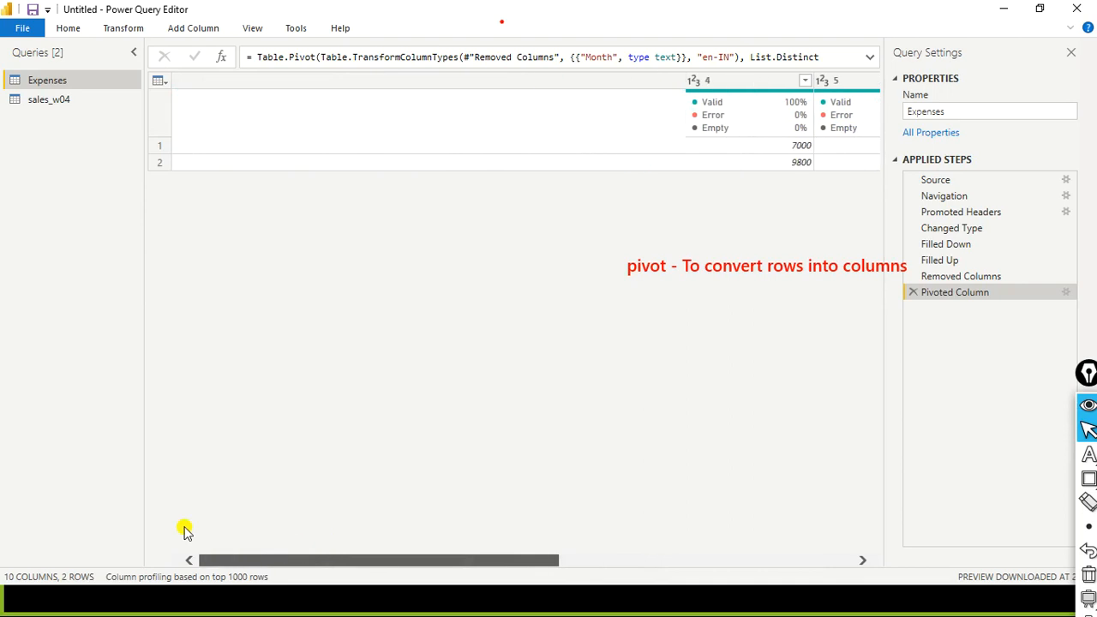
pyautogui.keyDown('ctrl'); pyautogui.click(527, 81); pyautogui.keyUp('ctrl')
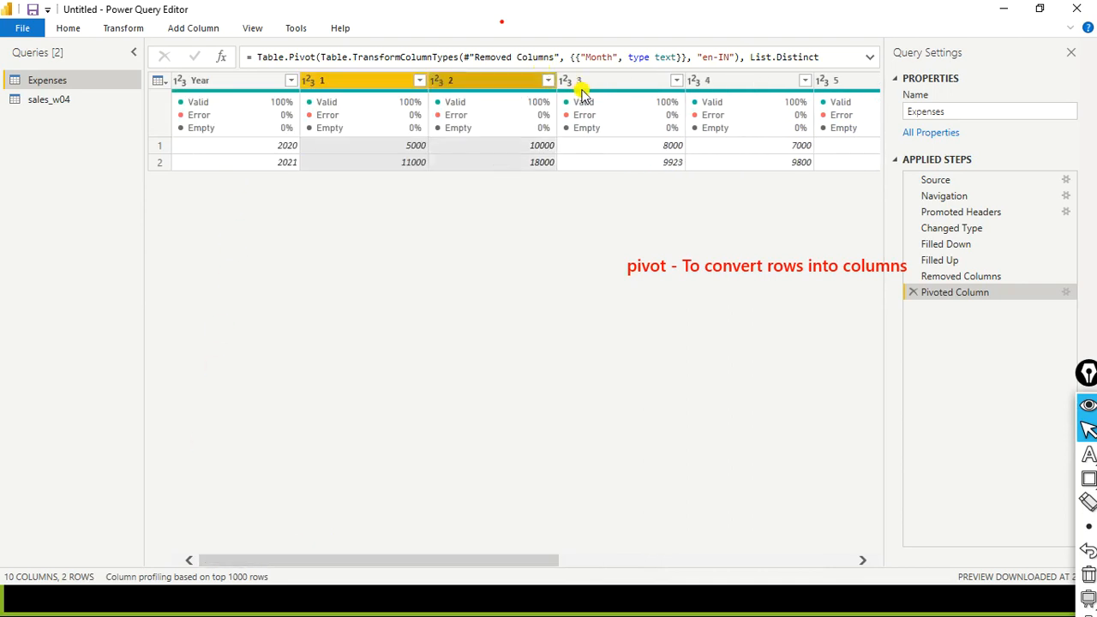
pyautogui.click(592, 84)
pyautogui.keyDown('ctrl'); pyautogui.click(347, 79); pyautogui.keyUp('ctrl')
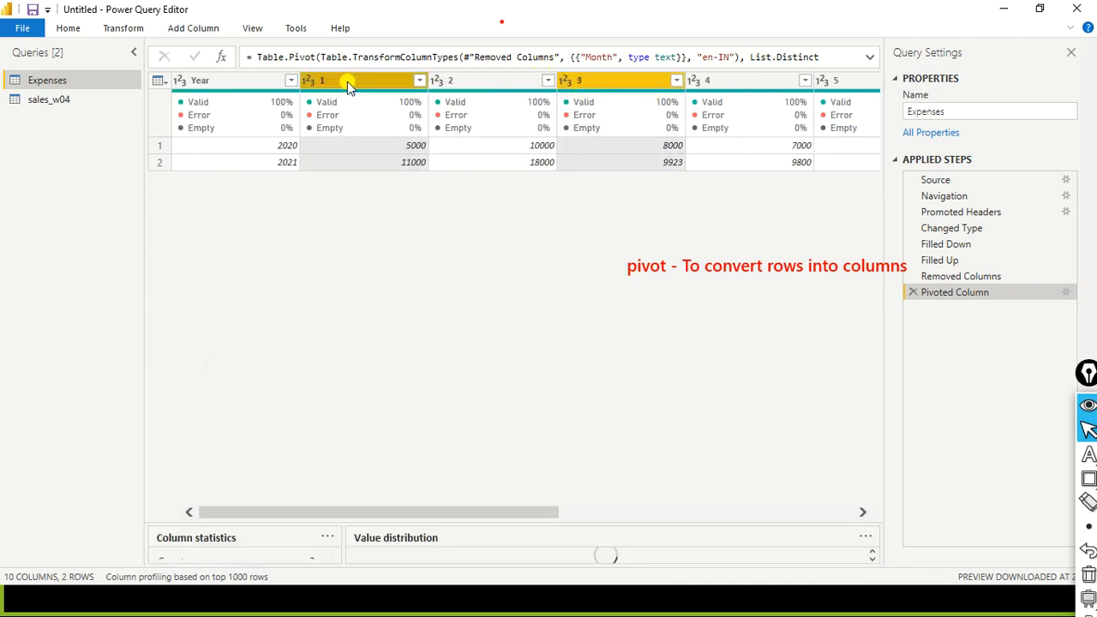
pyautogui.keyDown('ctrl'); pyautogui.click(825, 82); pyautogui.keyUp('ctrl')
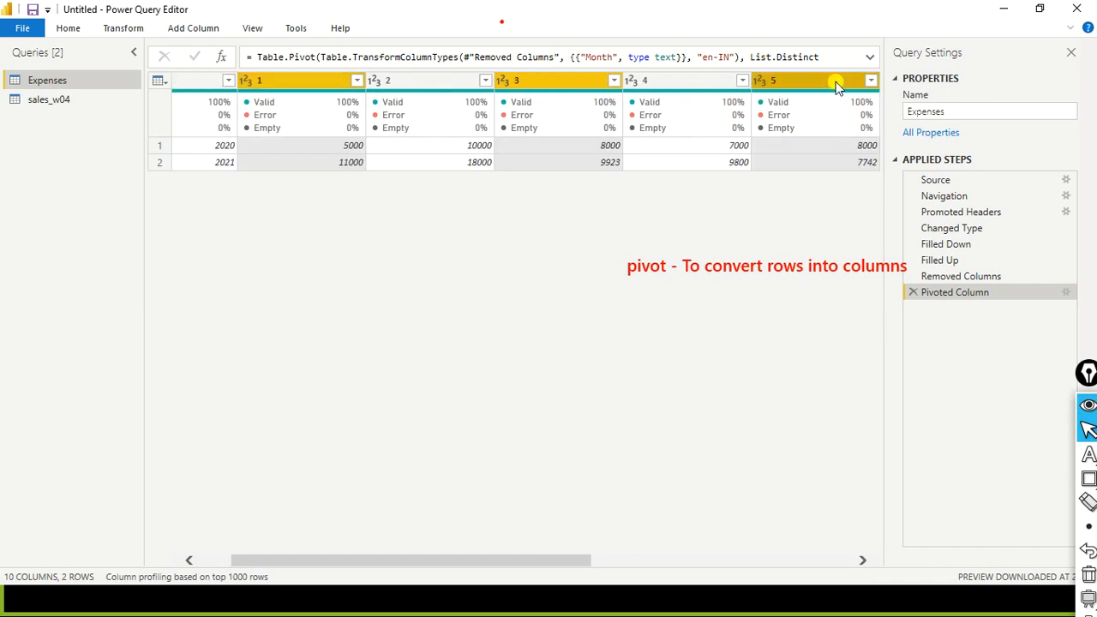
pyautogui.click(573, 79)
pyautogui.click(265, 81)
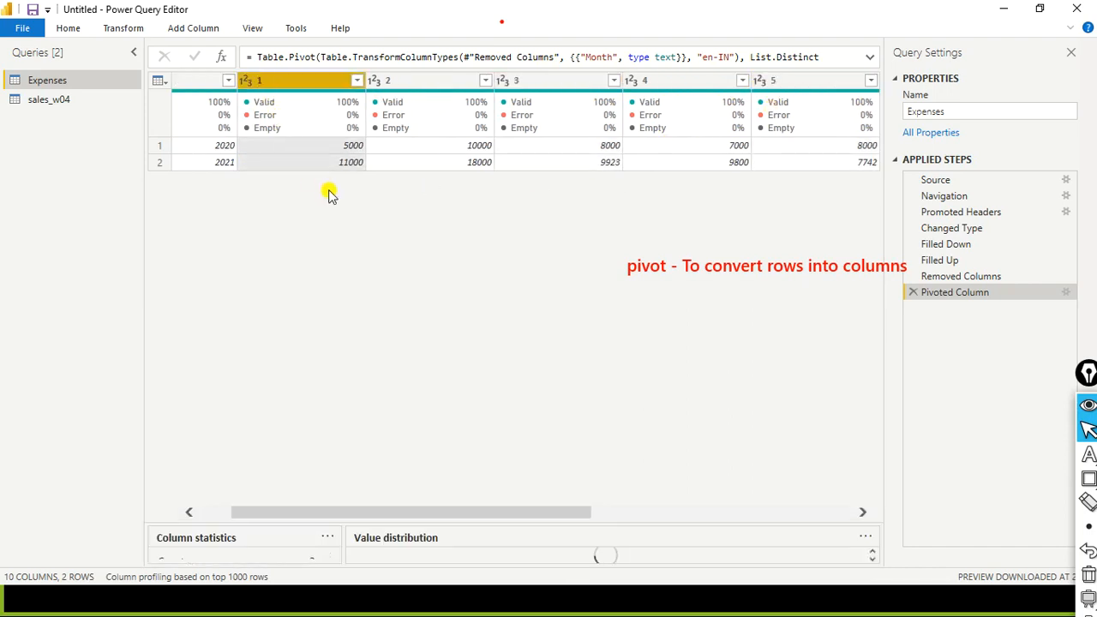
pyautogui.moveTo(463, 511); pyautogui.dragTo(820, 492)
pyautogui.click(806, 82)
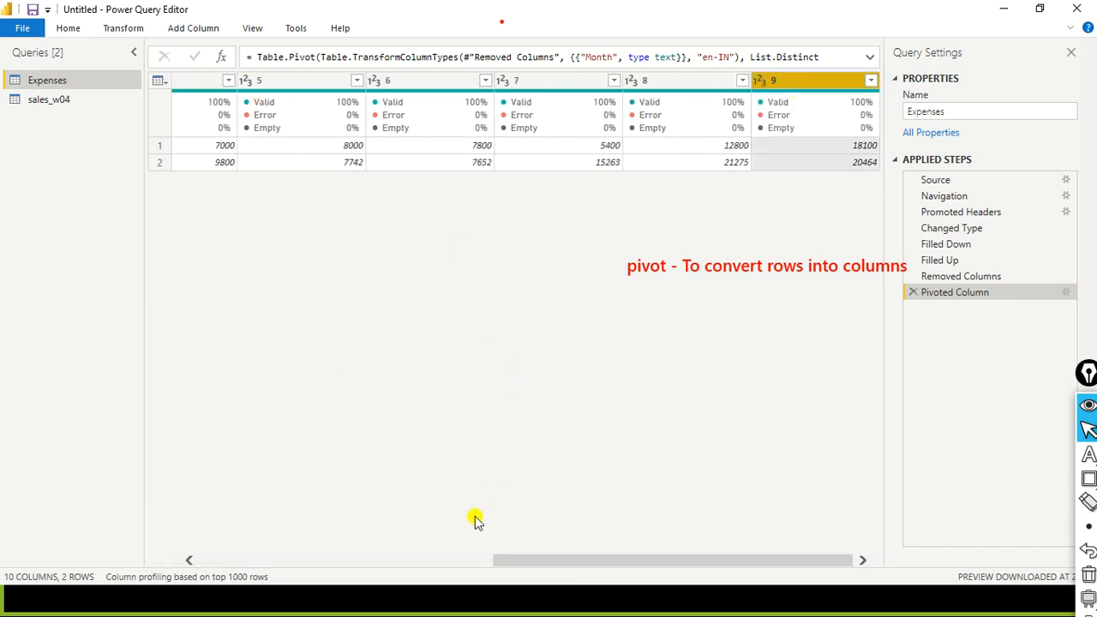
pyautogui.click(455, 560)
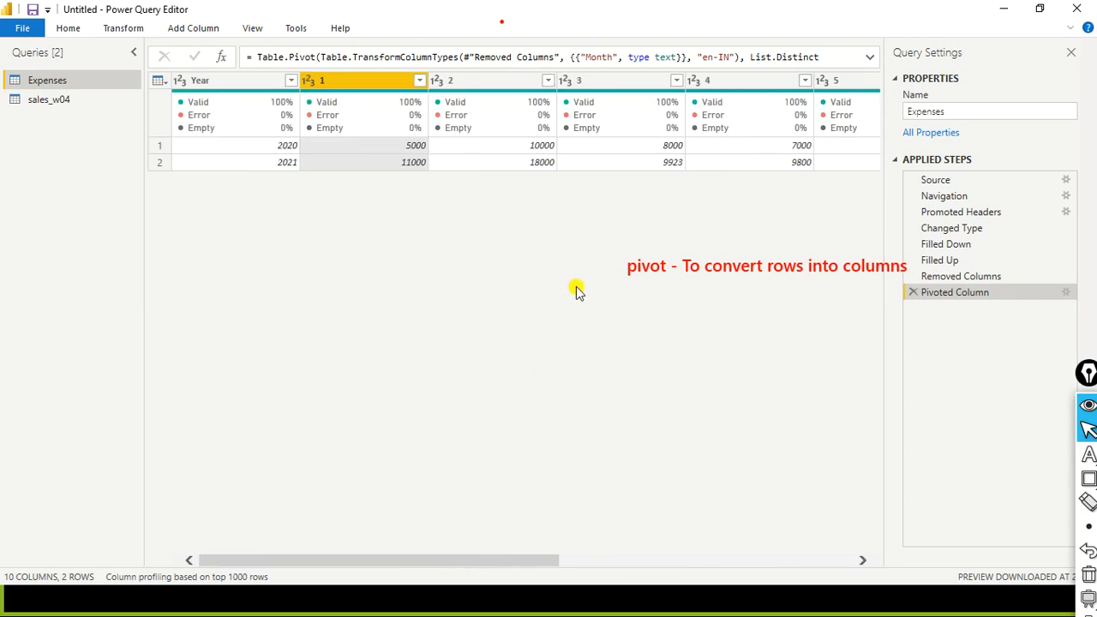
pyautogui.click(509, 79)
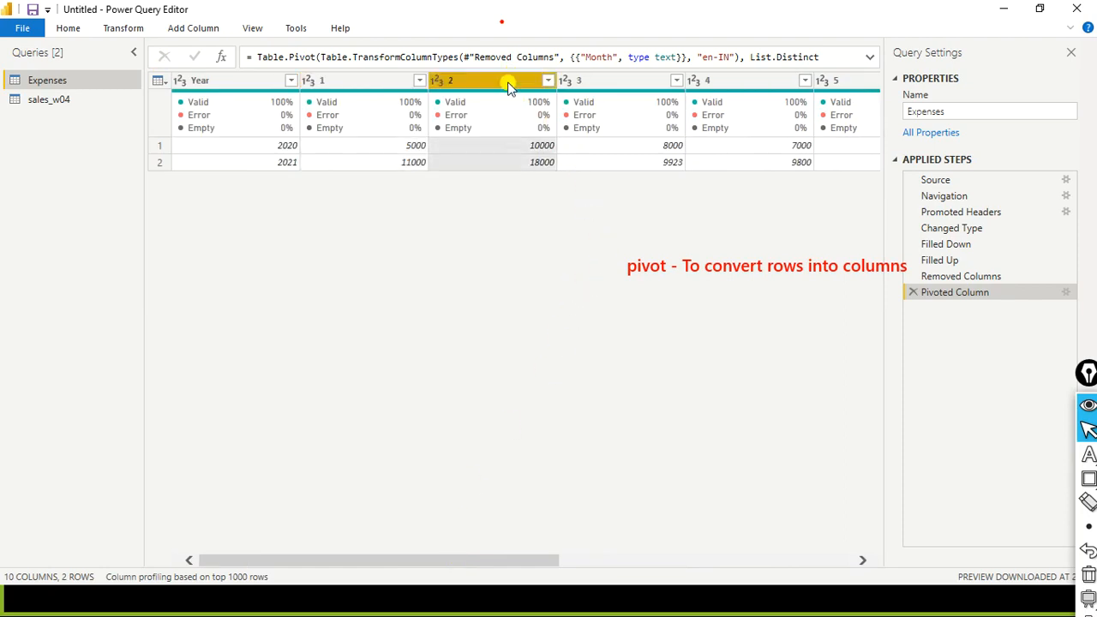
pyautogui.click(337, 80)
# - Unpivot month columns 1 through 9 of the pivoted Expenses table, leaving out the Year column
pyautogui.click(483, 80)
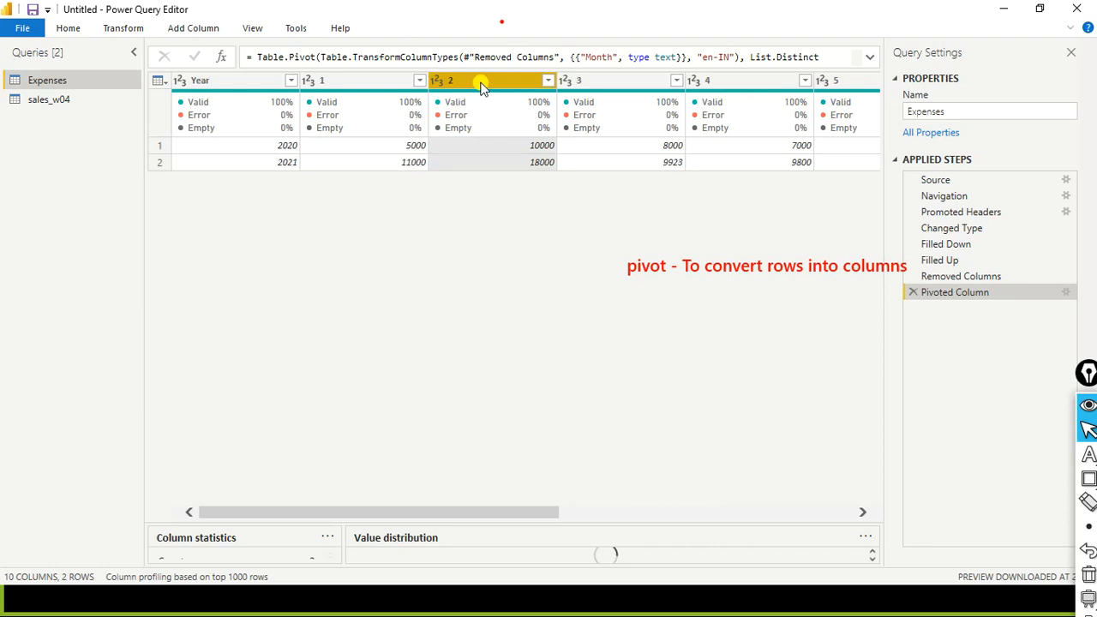
pyautogui.keyDown('ctrl'); pyautogui.click(357, 82); pyautogui.keyUp('ctrl')
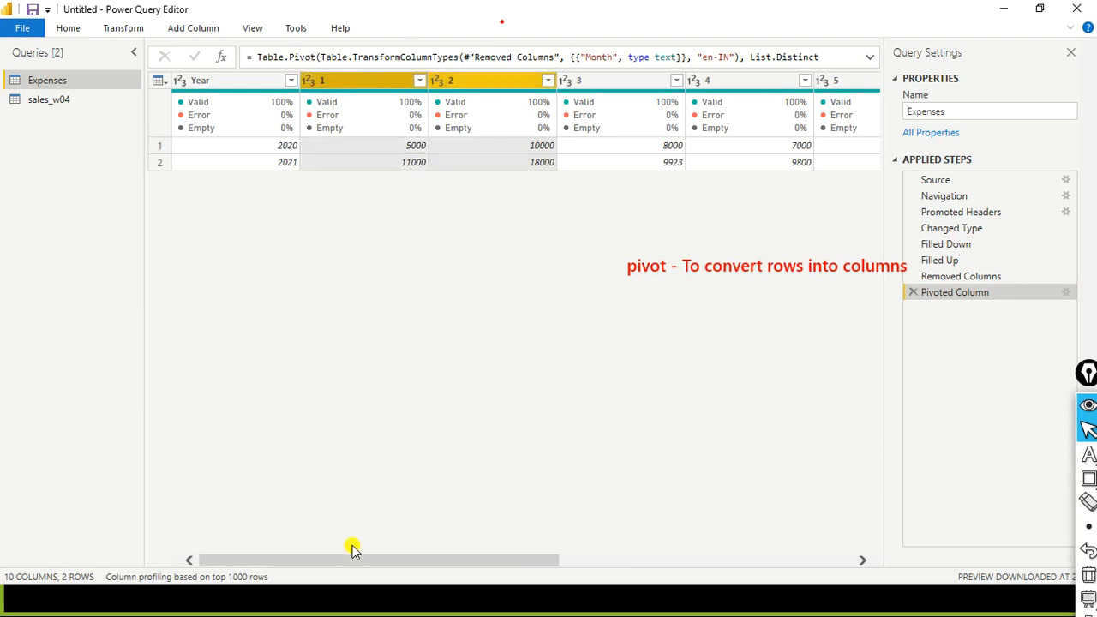
pyautogui.moveTo(345, 563); pyautogui.dragTo(382, 554)
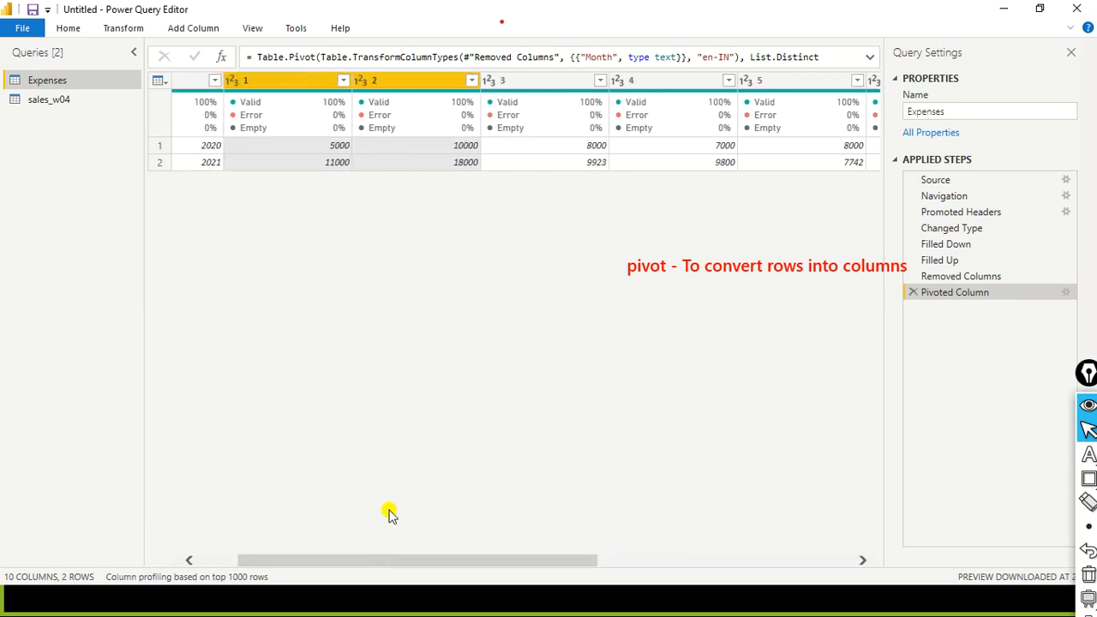
pyautogui.keyDown('ctrl'); pyautogui.click(545, 73); pyautogui.keyUp('ctrl')
pyautogui.keyDown('ctrl'); pyautogui.click(677, 81); pyautogui.keyUp('ctrl')
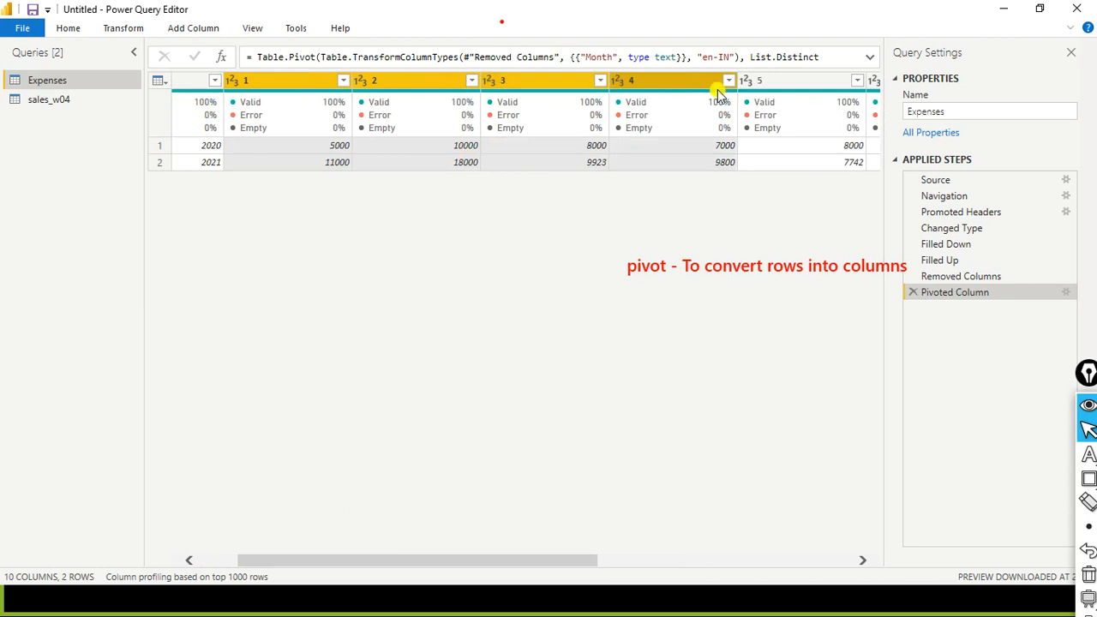
pyautogui.keyDown('ctrl'); pyautogui.click(744, 80); pyautogui.keyUp('ctrl')
pyautogui.moveTo(446, 557); pyautogui.dragTo(611, 553)
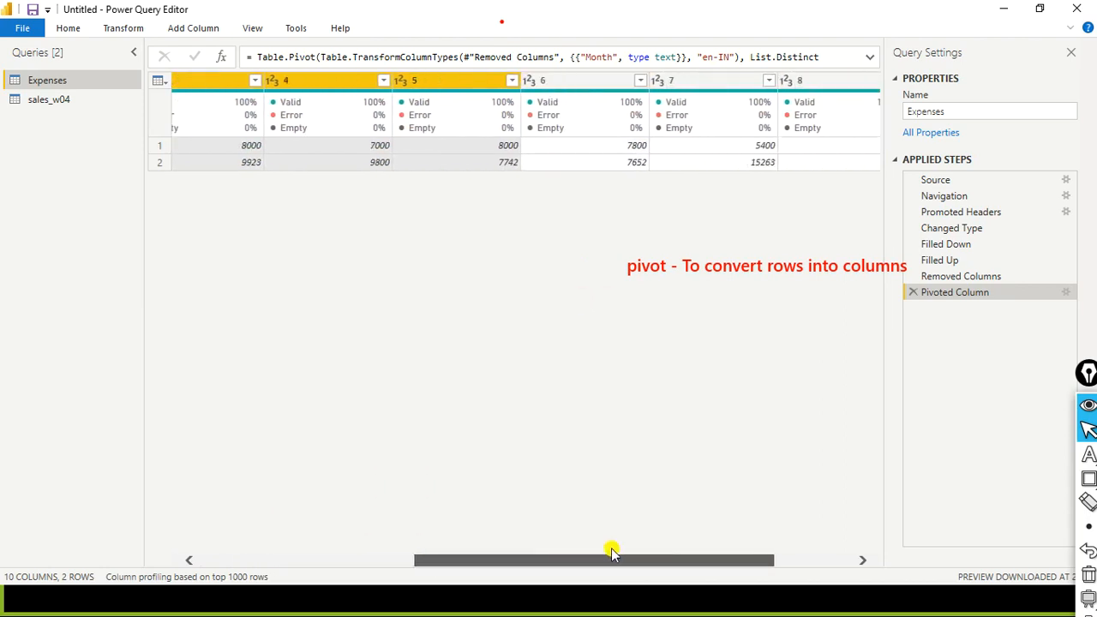
pyautogui.keyDown('ctrl'); pyautogui.click(560, 79); pyautogui.keyUp('ctrl')
pyautogui.keyDown('ctrl'); pyautogui.click(666, 81); pyautogui.keyUp('ctrl')
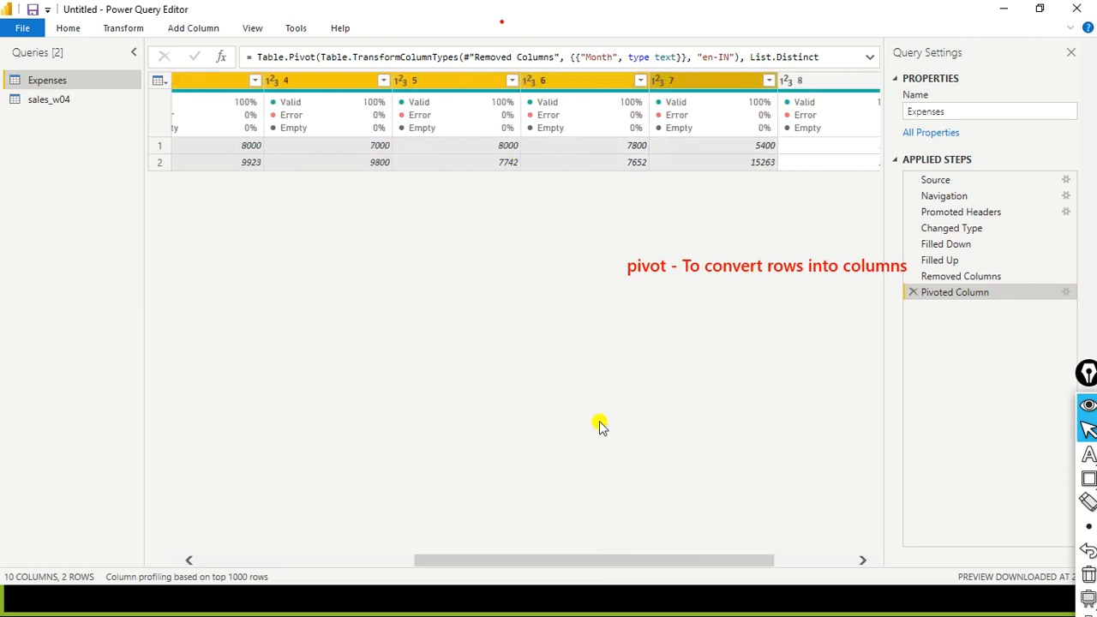
pyautogui.moveTo(561, 559); pyautogui.dragTo(649, 549)
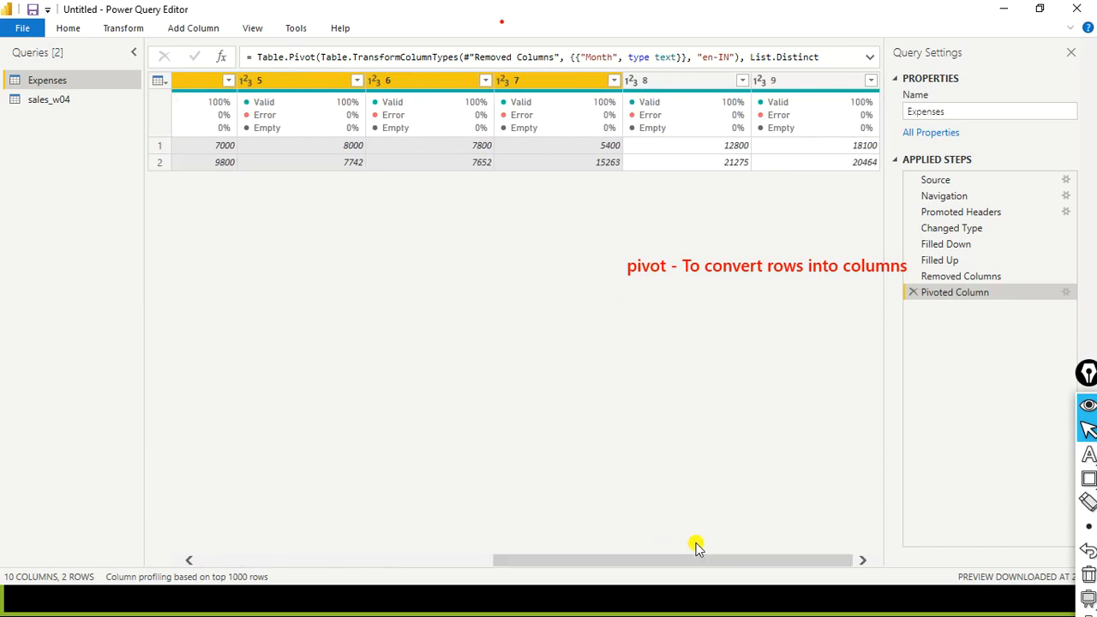
pyautogui.keyDown('ctrl'); pyautogui.click(635, 83); pyautogui.keyUp('ctrl')
pyautogui.keyDown('ctrl'); pyautogui.click(823, 89); pyautogui.keyUp('ctrl')
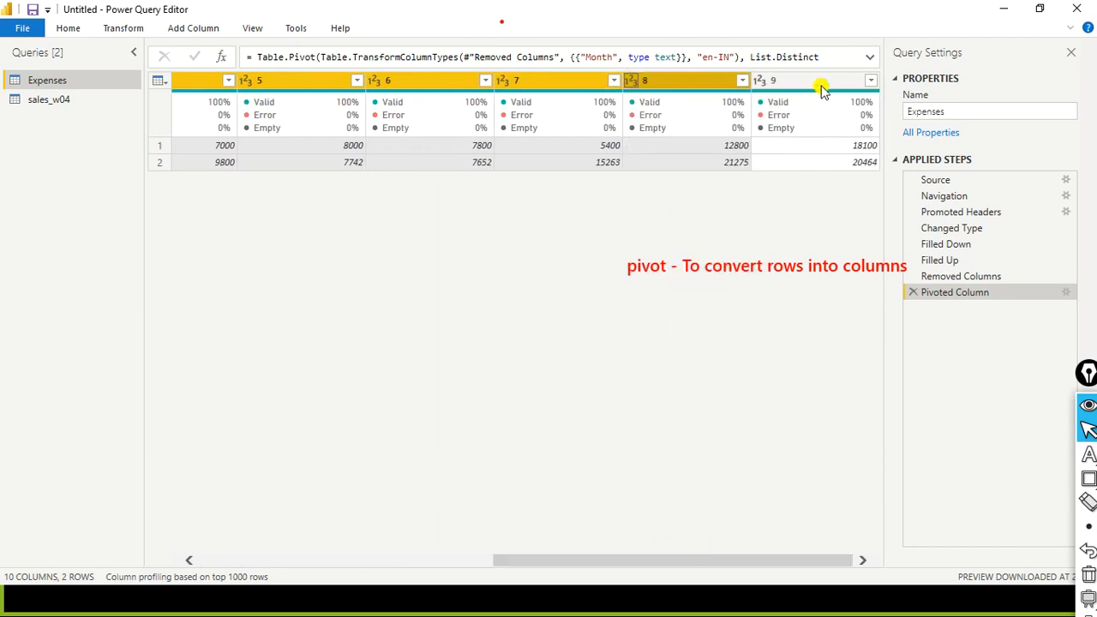
pyautogui.moveTo(532, 561); pyautogui.dragTo(231, 530)
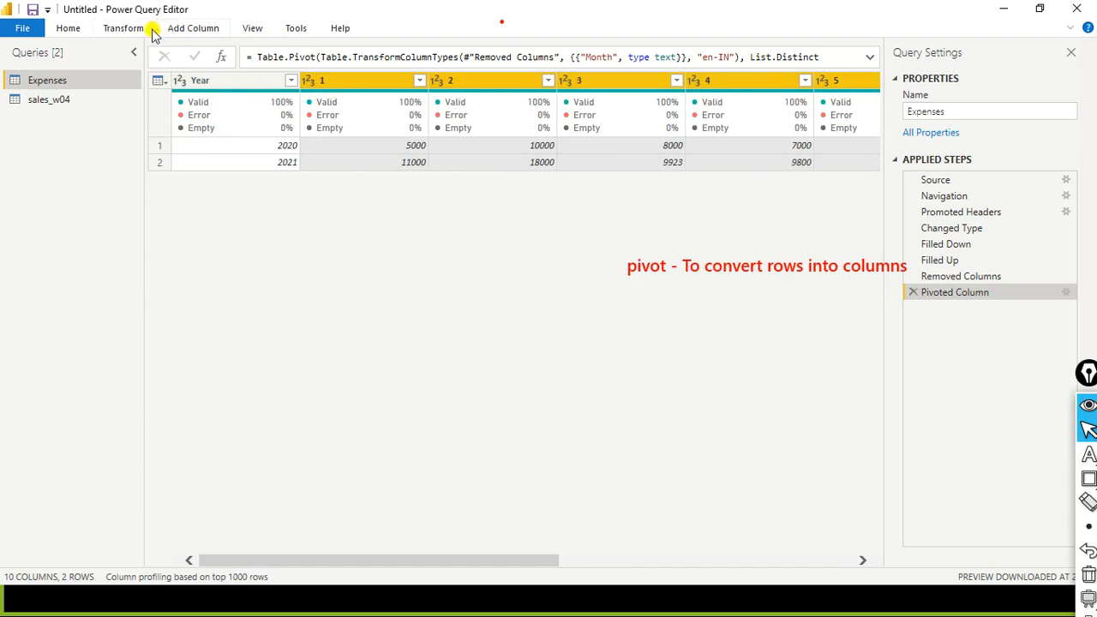
pyautogui.click(114, 31)
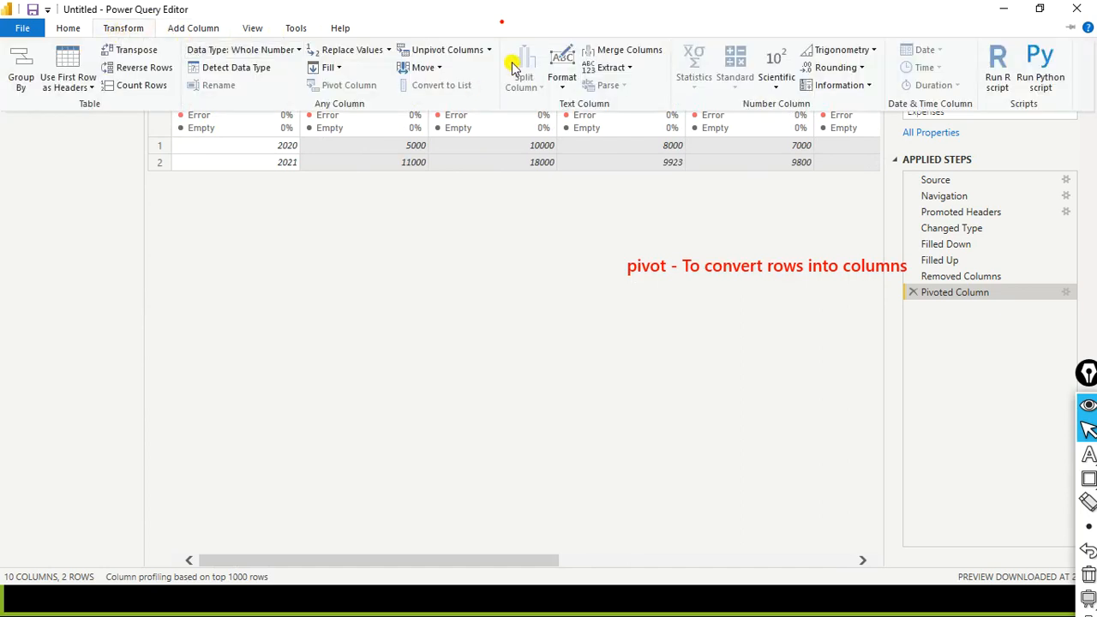
pyautogui.click(488, 50)
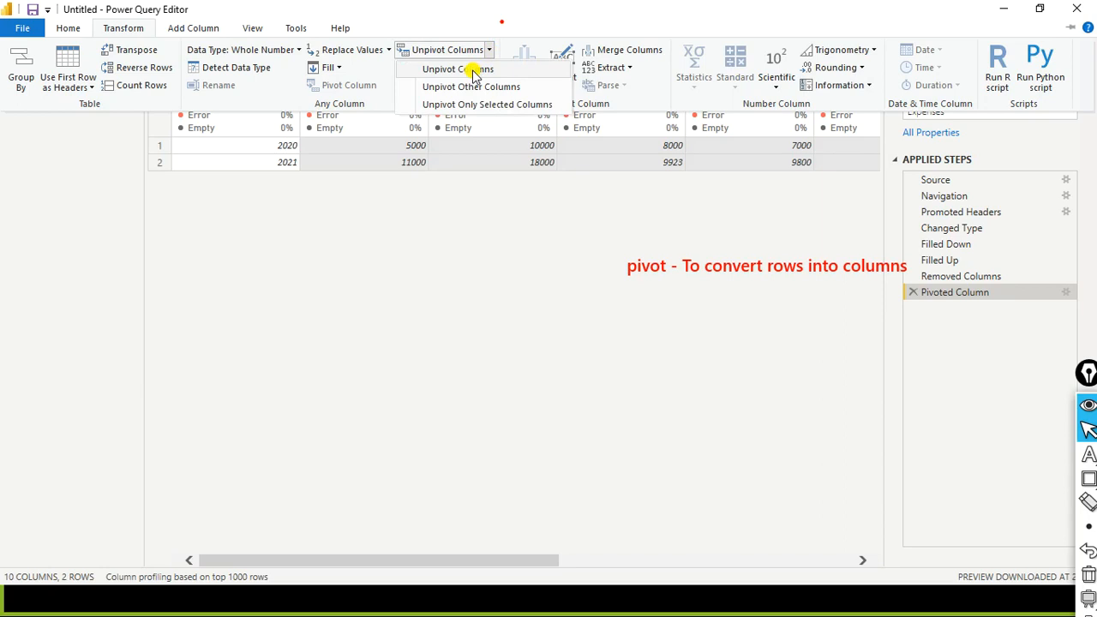
pyautogui.click(472, 70)
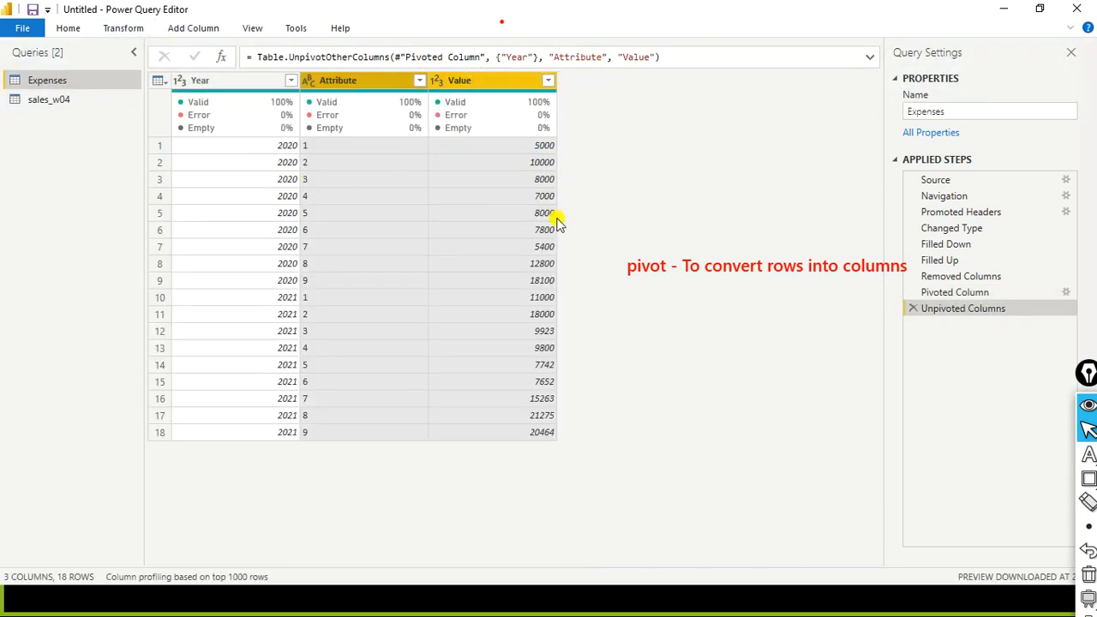
# - Rename the Attribute column to Month and the Value column to Expenses
pyautogui.doubleClick(363, 80)
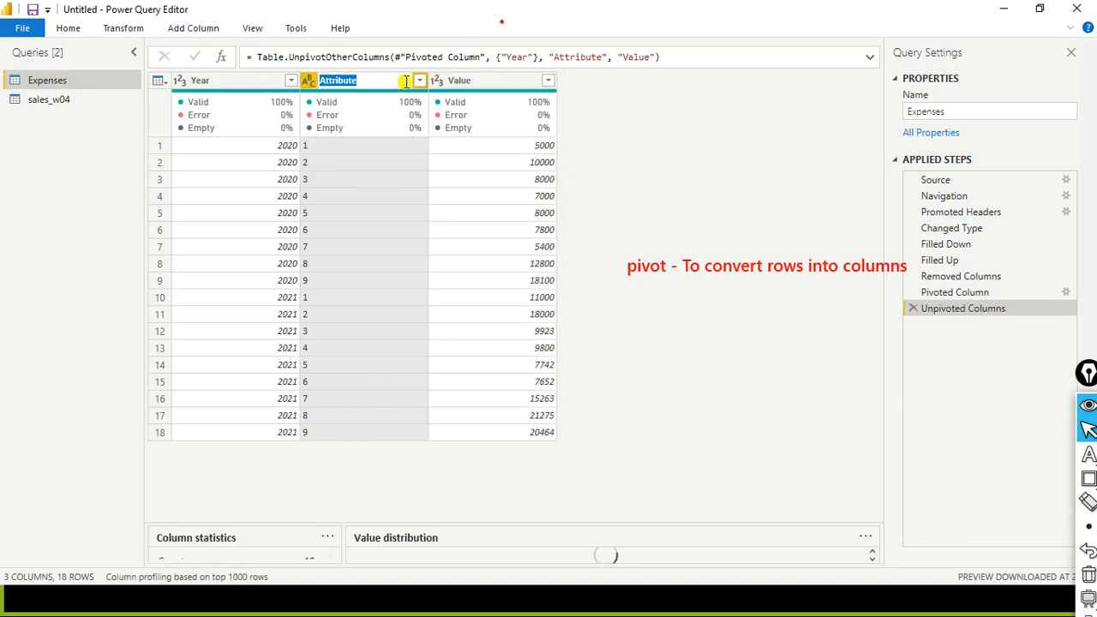
pyautogui.write('M')
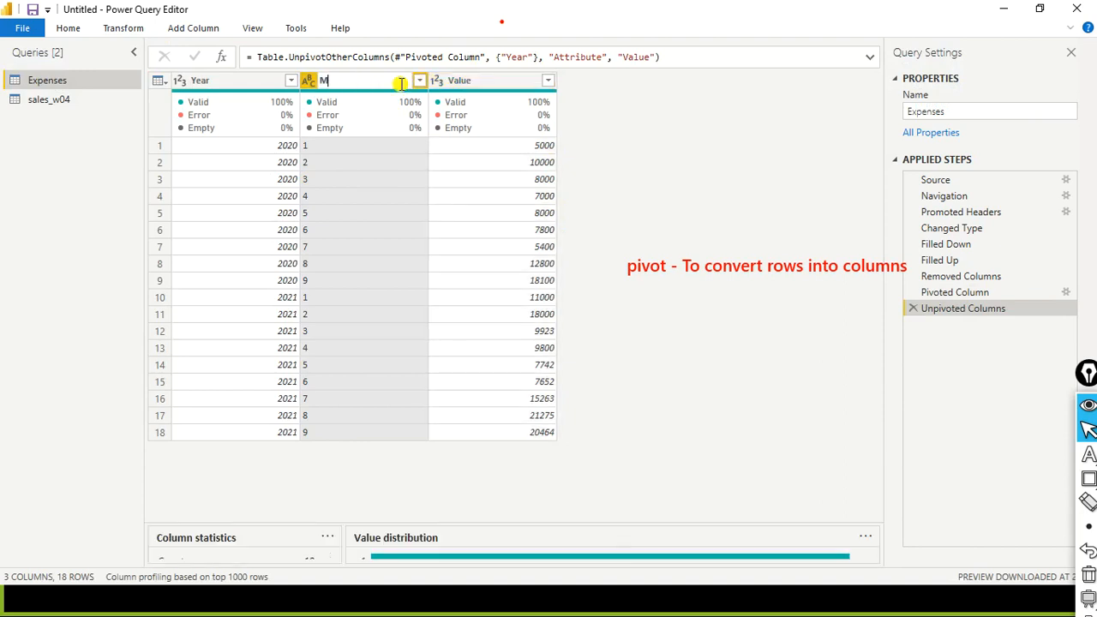
pyautogui.write('onth')
pyautogui.press('Return')
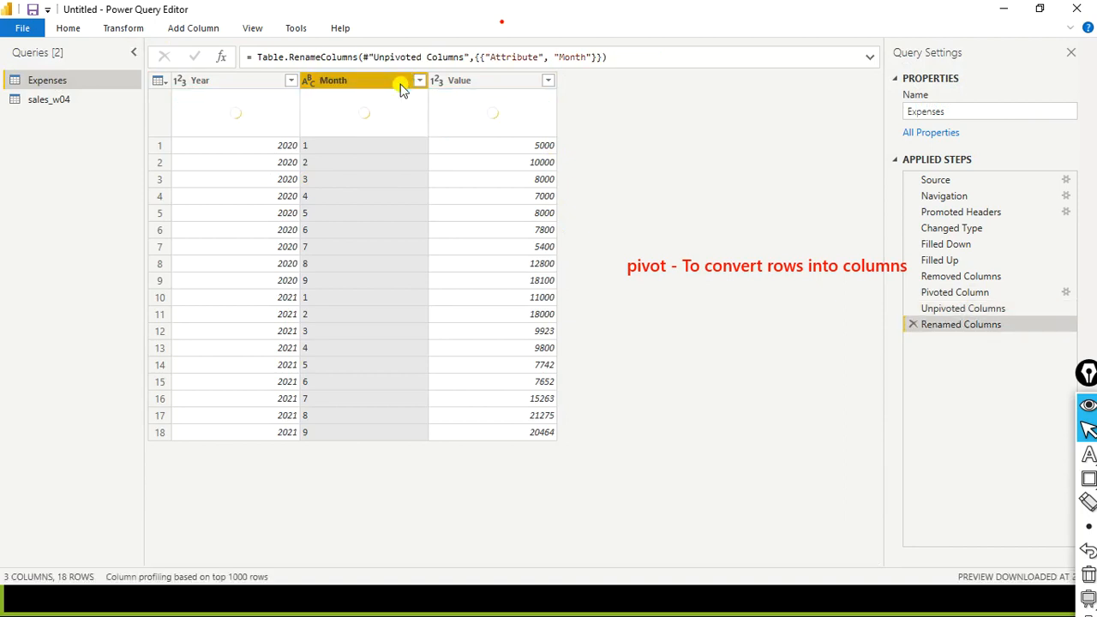
pyautogui.click(475, 82)
pyautogui.doubleClick(476, 82)
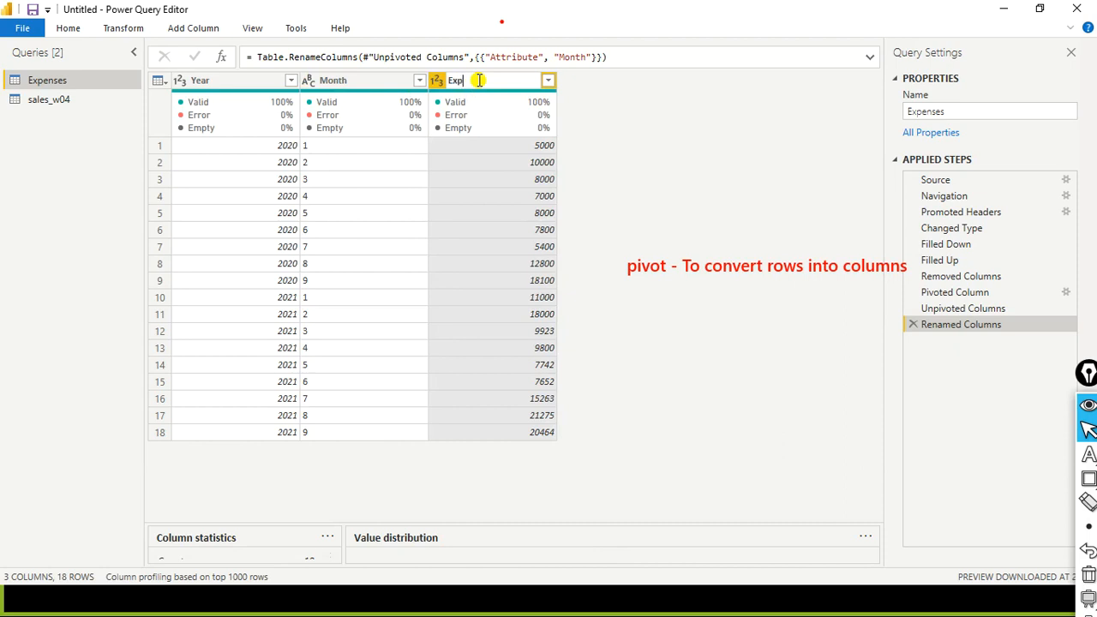
pyautogui.write('Expenses')
pyautogui.press('Return')
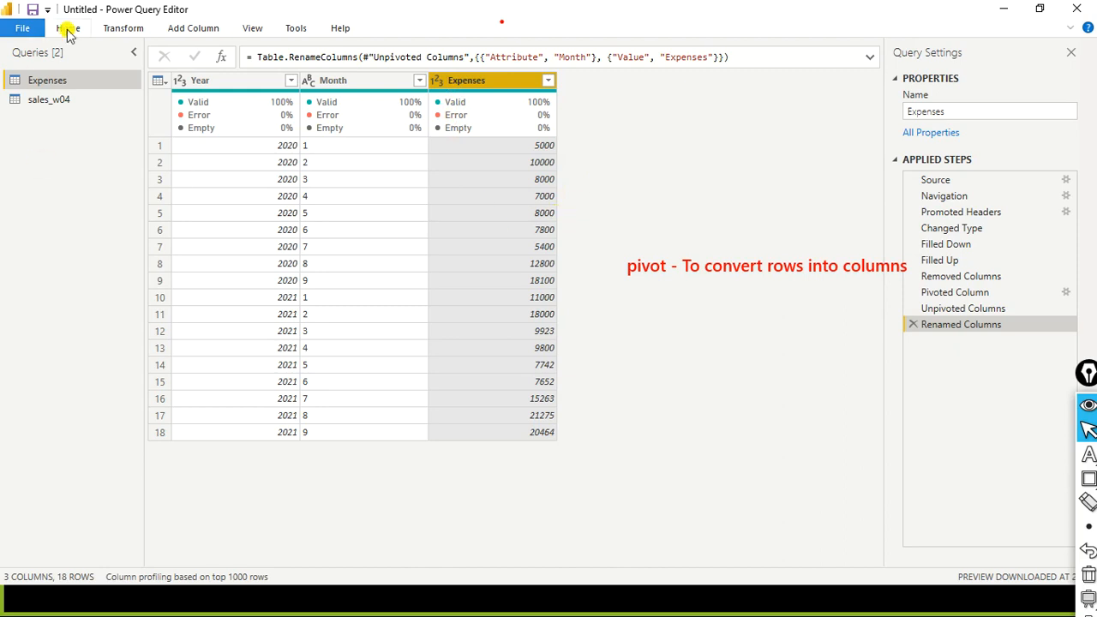
# - Delete the Renamed Columns and Unpivoted Columns steps from the Expenses query
pyautogui.click(122, 31)
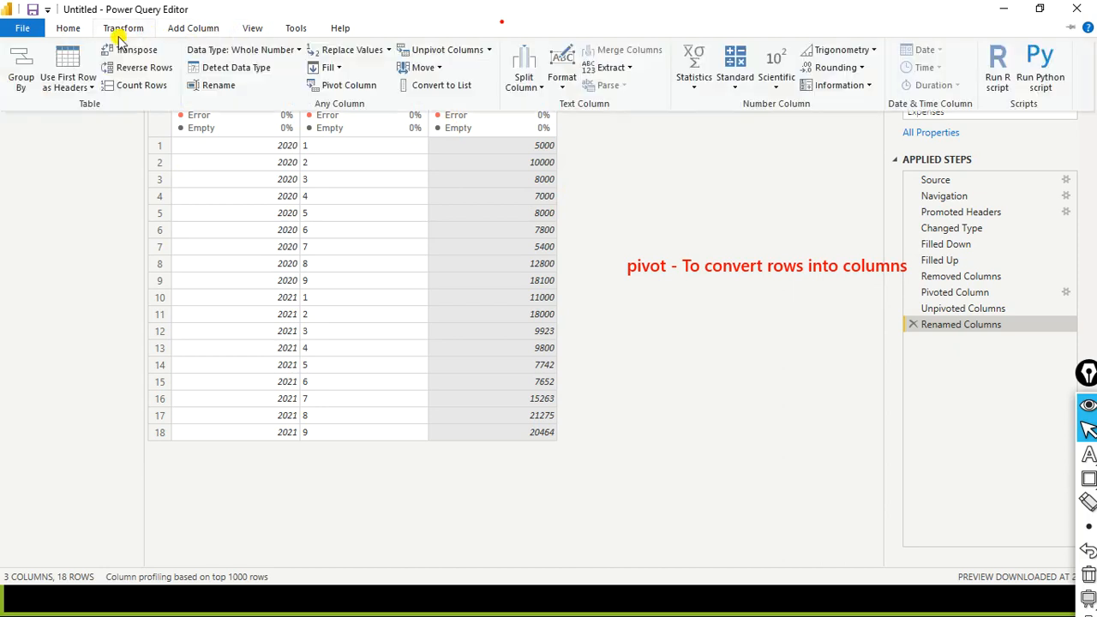
pyautogui.click(487, 52)
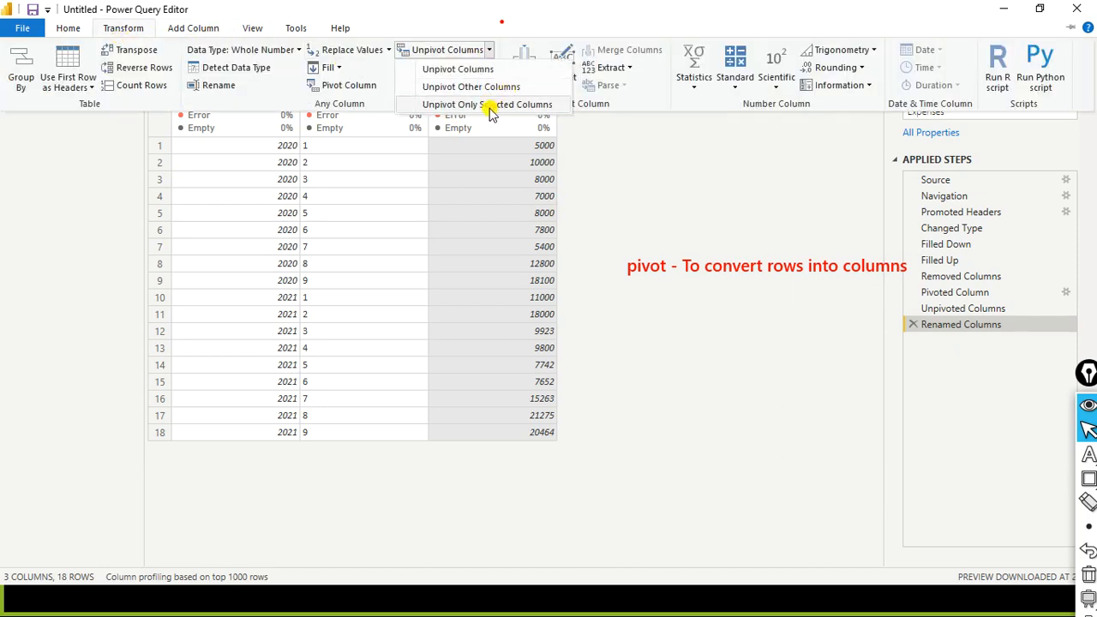
pyautogui.click(634, 163)
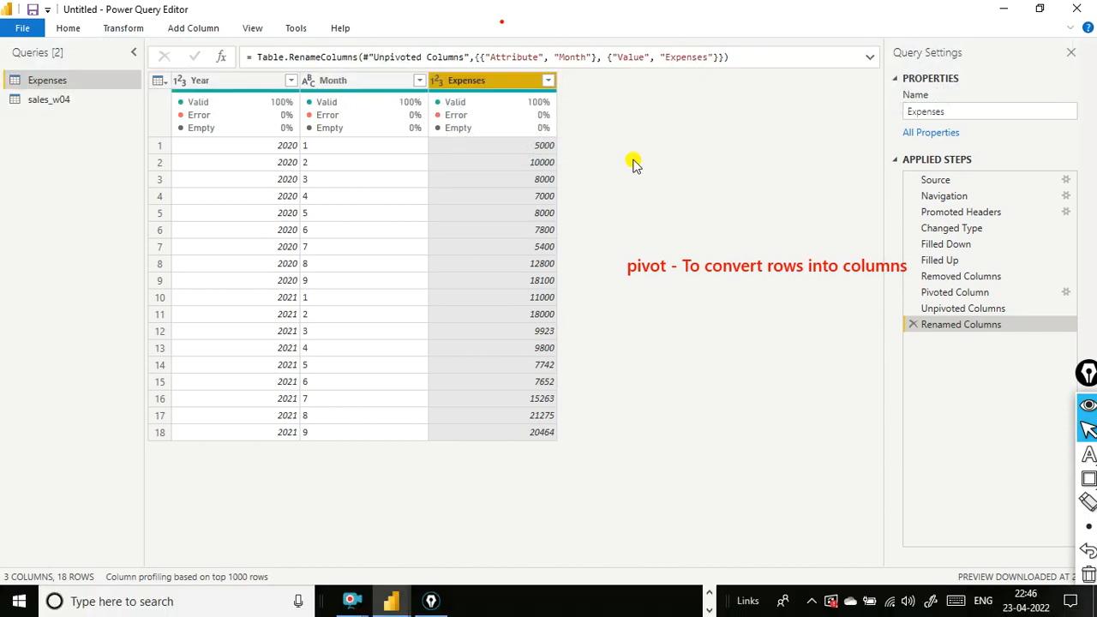
pyautogui.click(914, 326)
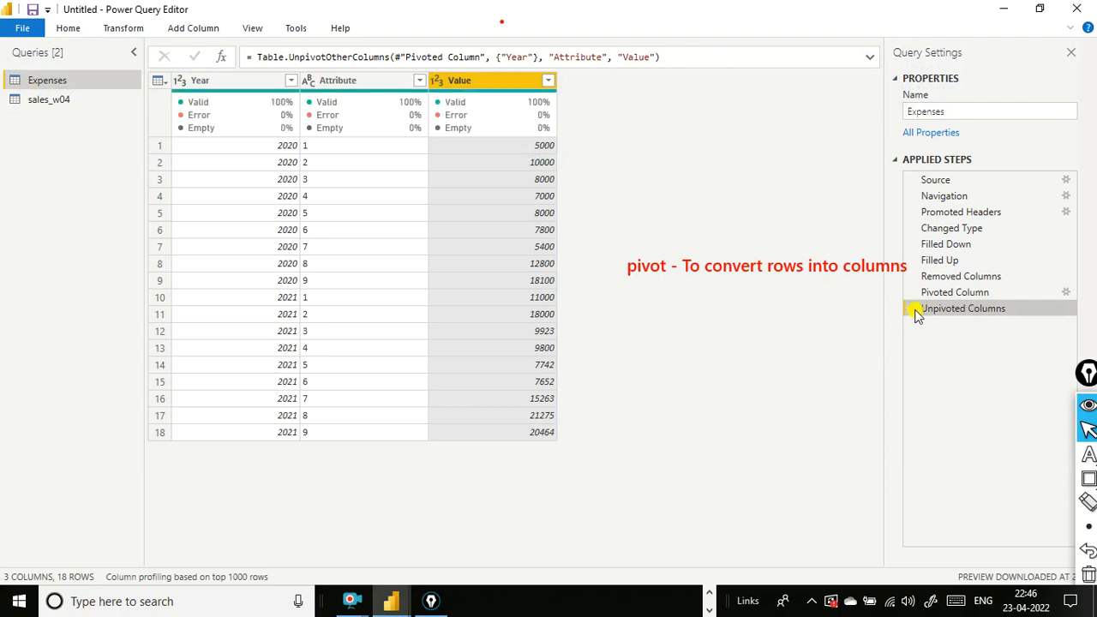
pyautogui.click(915, 310)
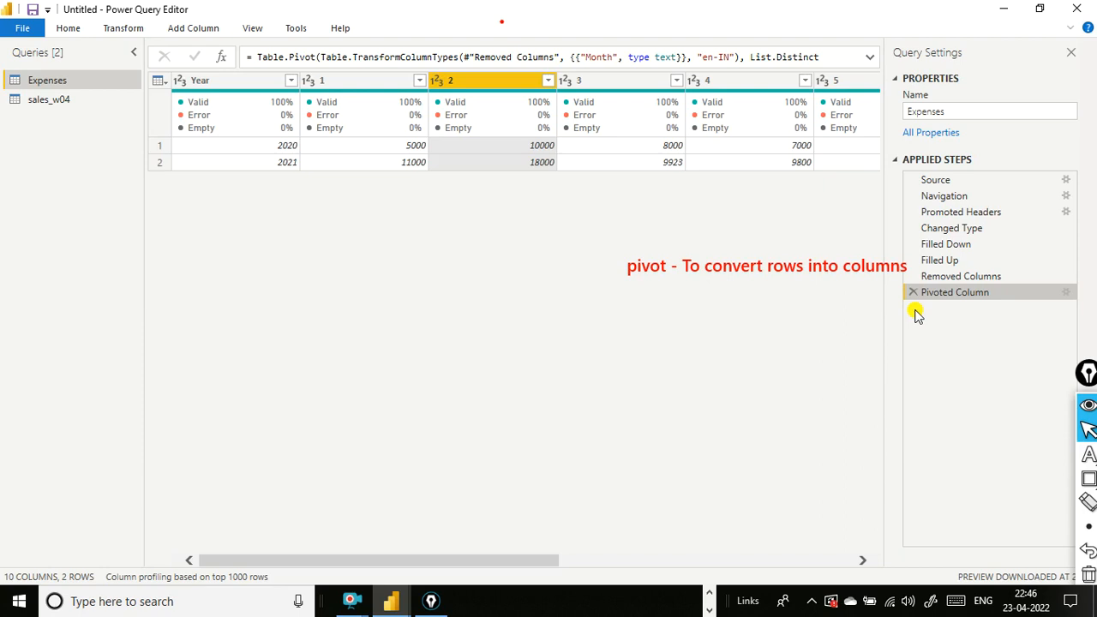
# - Unpivot all columns other than Year in the pivoted Expenses table with Unpivot Other Columns
pyautogui.click(205, 80)
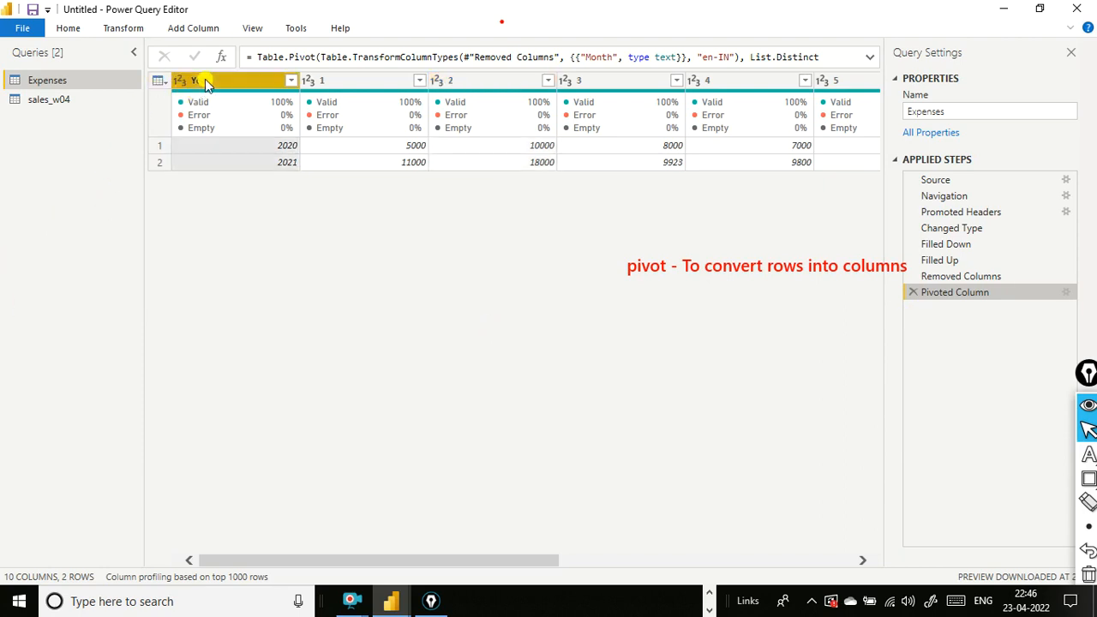
pyautogui.click(132, 33)
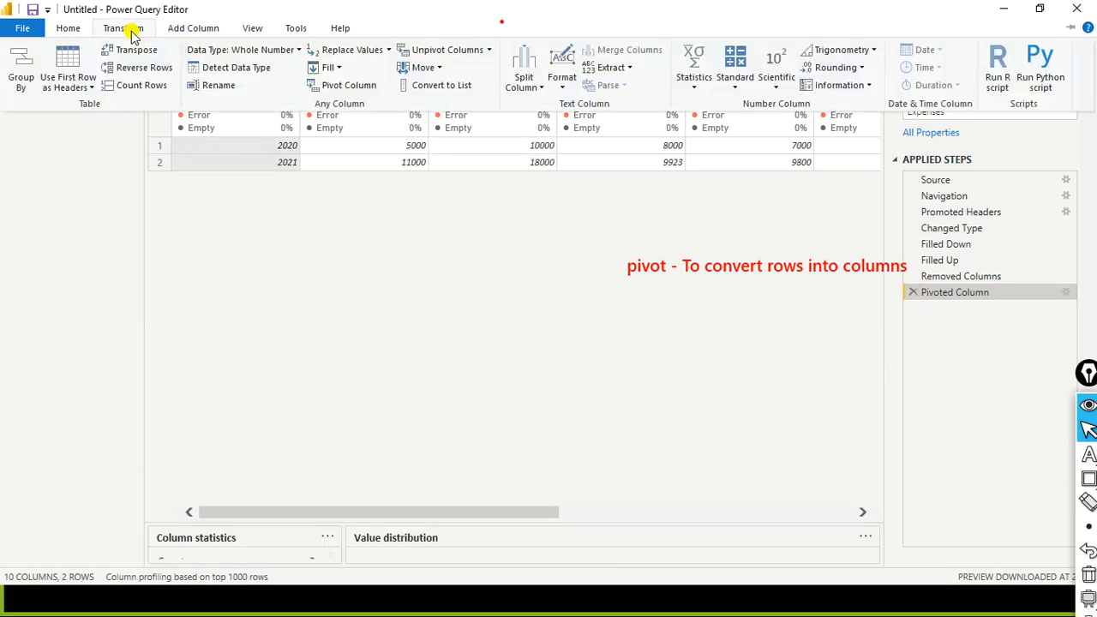
pyautogui.click(488, 51)
pyautogui.click(444, 248)
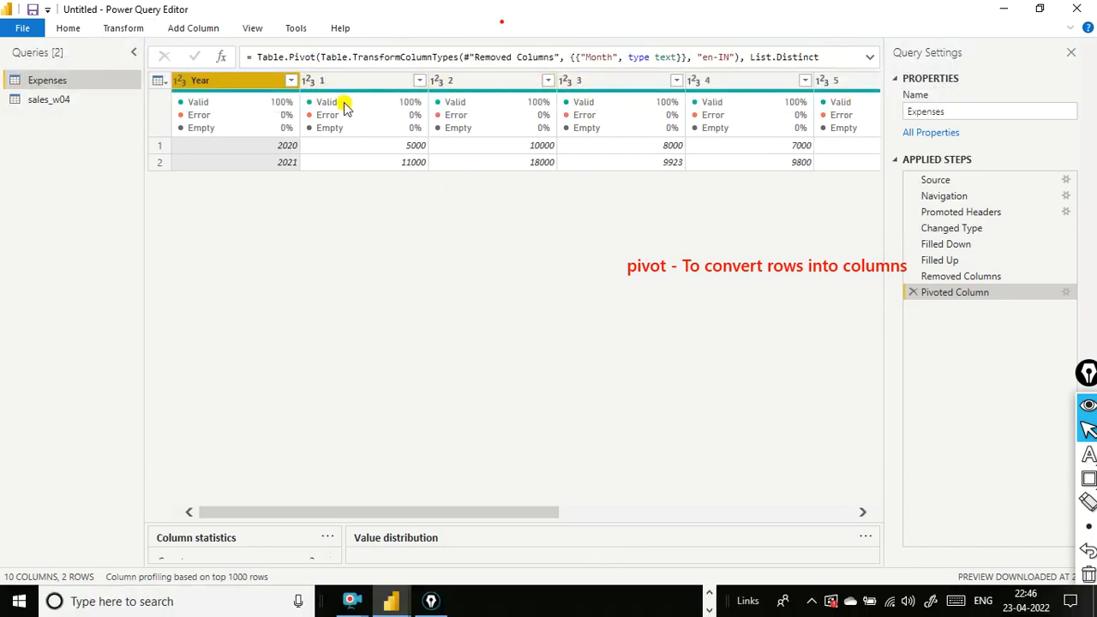
pyautogui.moveTo(341, 95)
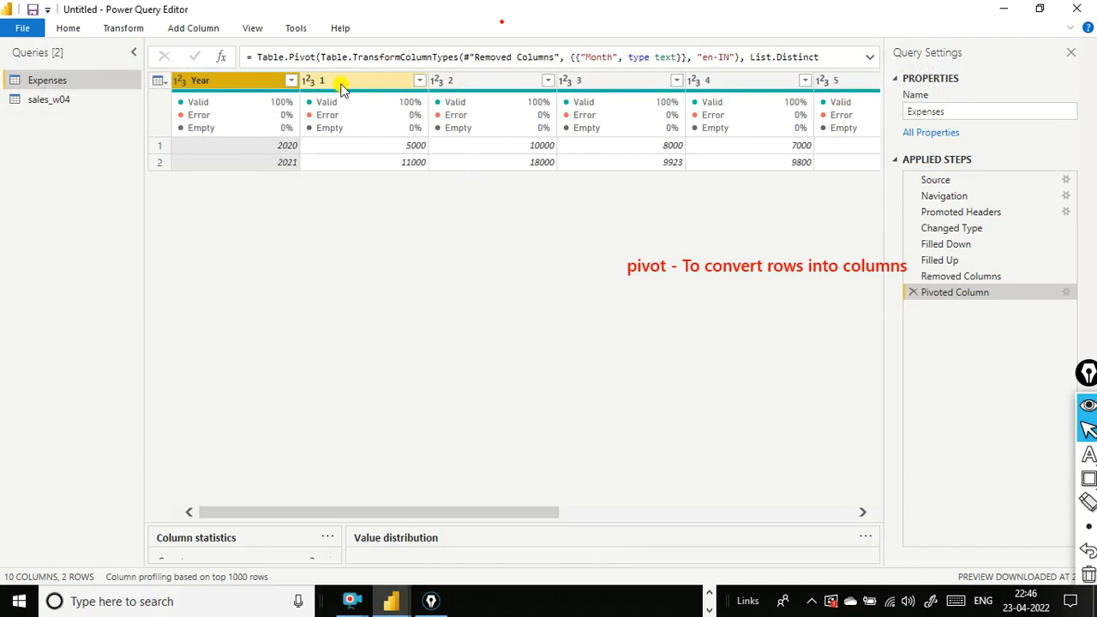
pyautogui.moveTo(451, 514); pyautogui.dragTo(289, 458)
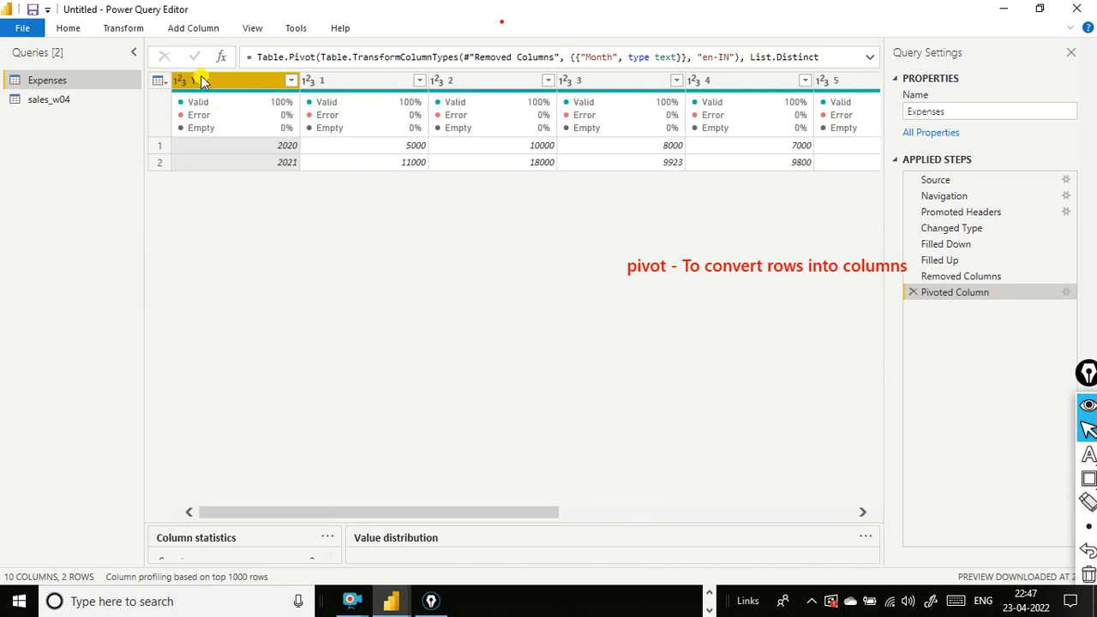
pyautogui.click(101, 32)
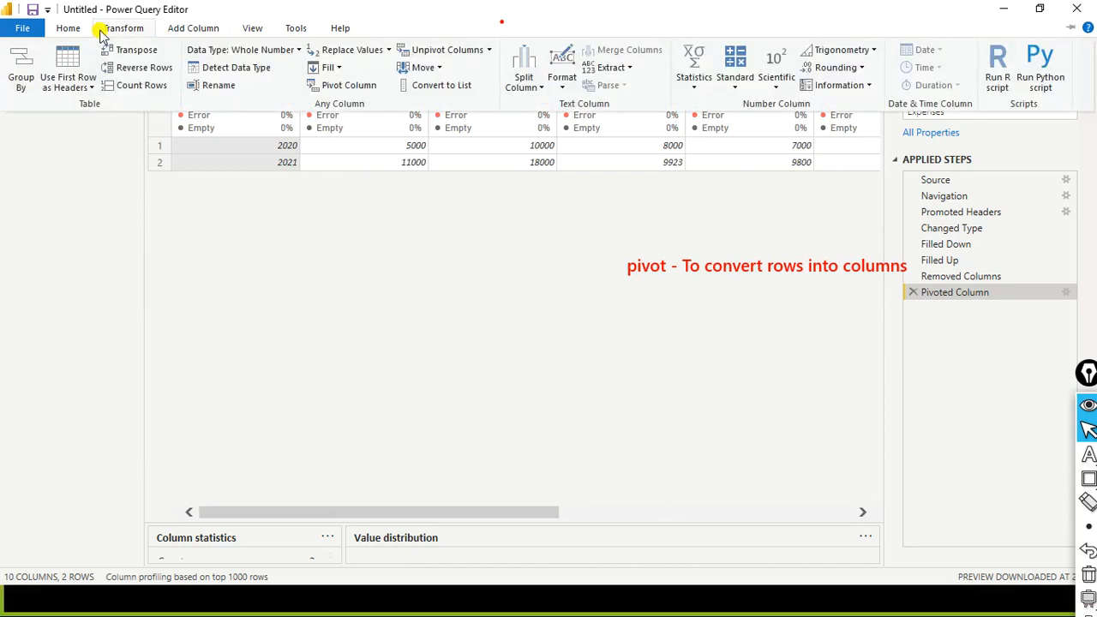
pyautogui.click(489, 50)
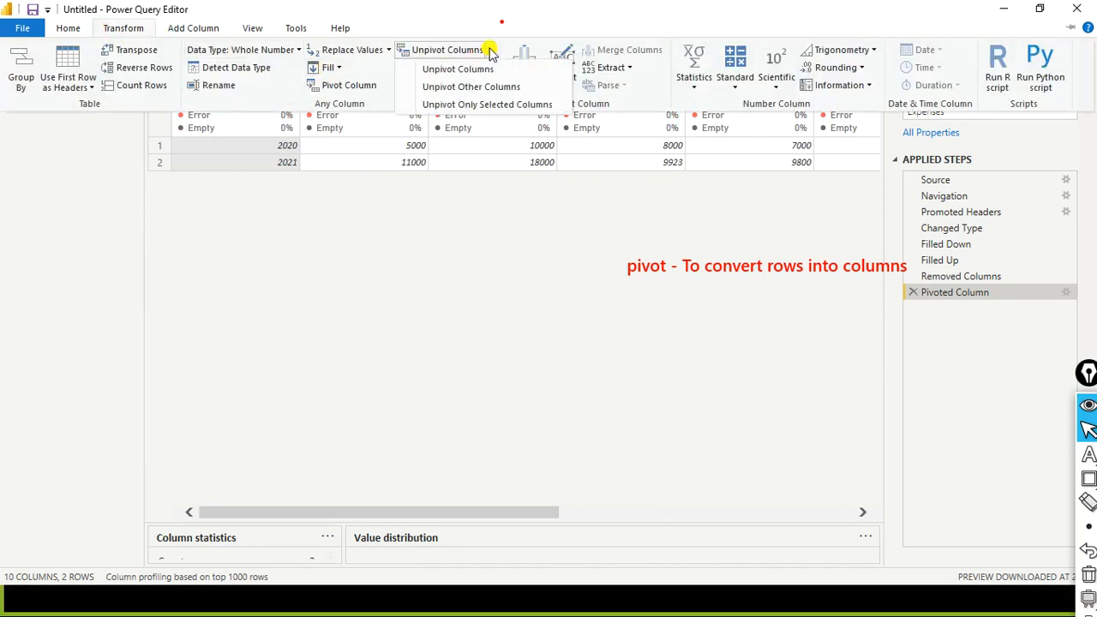
pyautogui.click(493, 89)
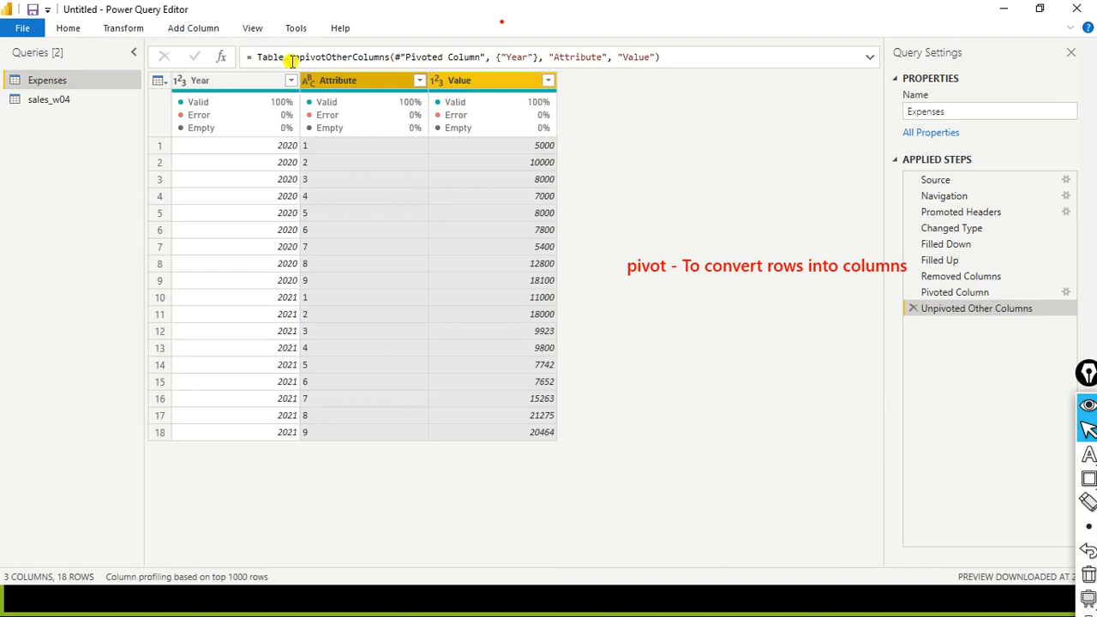
# - Delete the Unpivoted Other Columns step from the Expenses query, keeping the Attribute and Value column names unedited
pyautogui.doubleClick(332, 80)
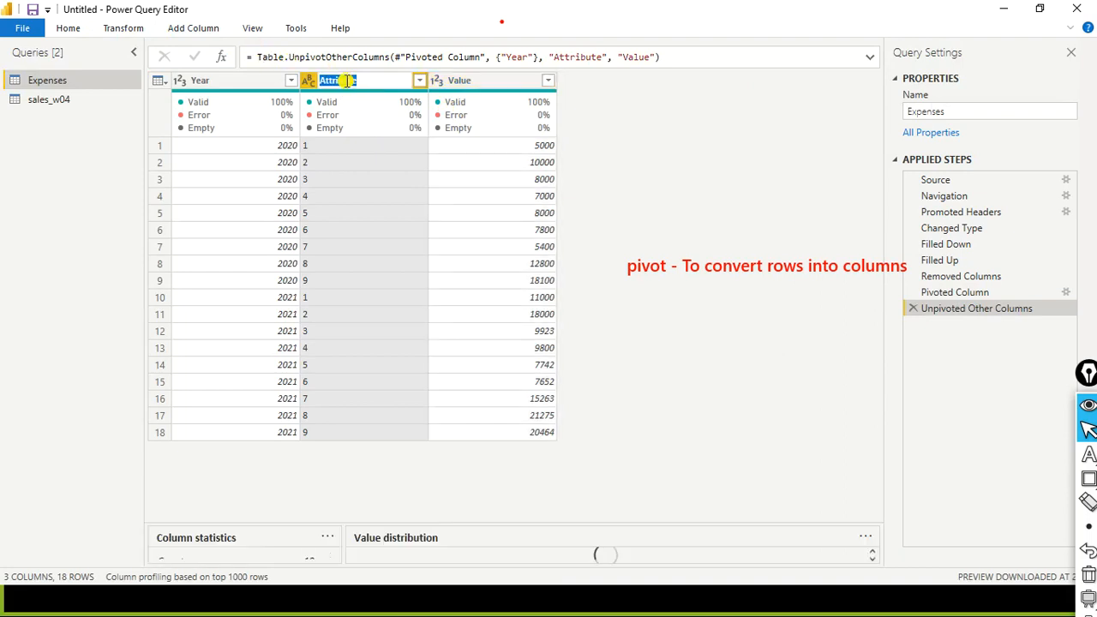
pyautogui.doubleClick(501, 79)
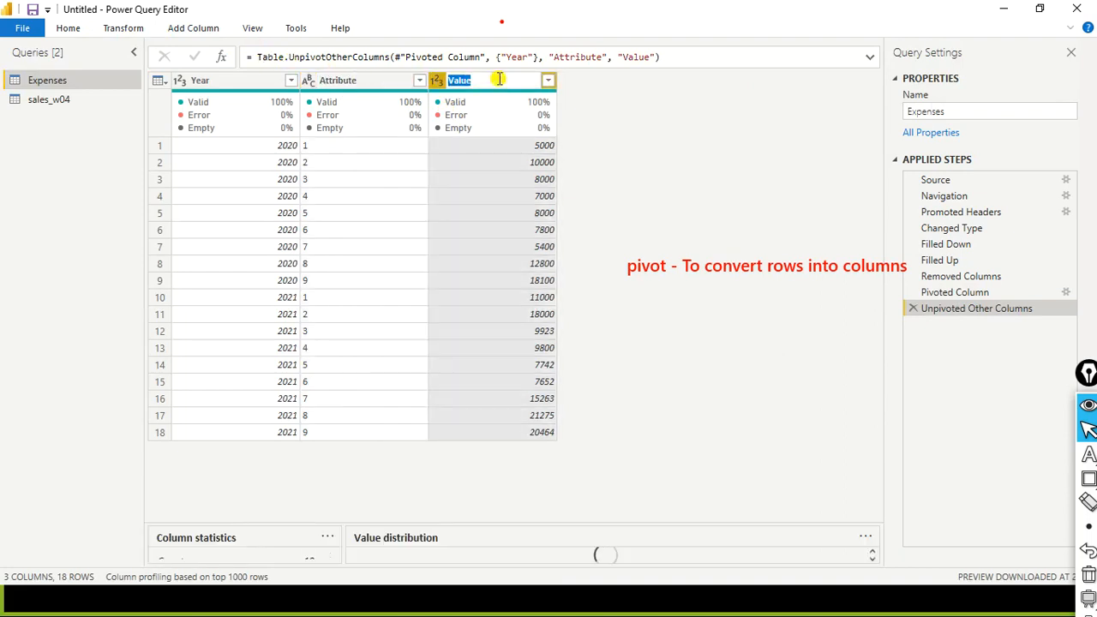
pyautogui.click(915, 311)
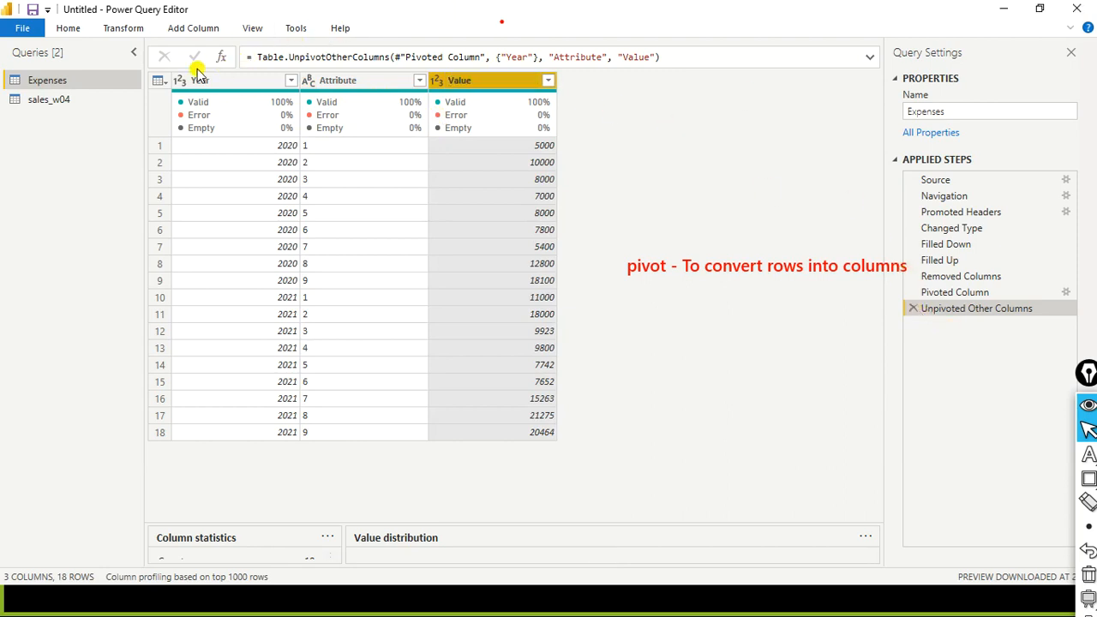
pyautogui.click(915, 311)
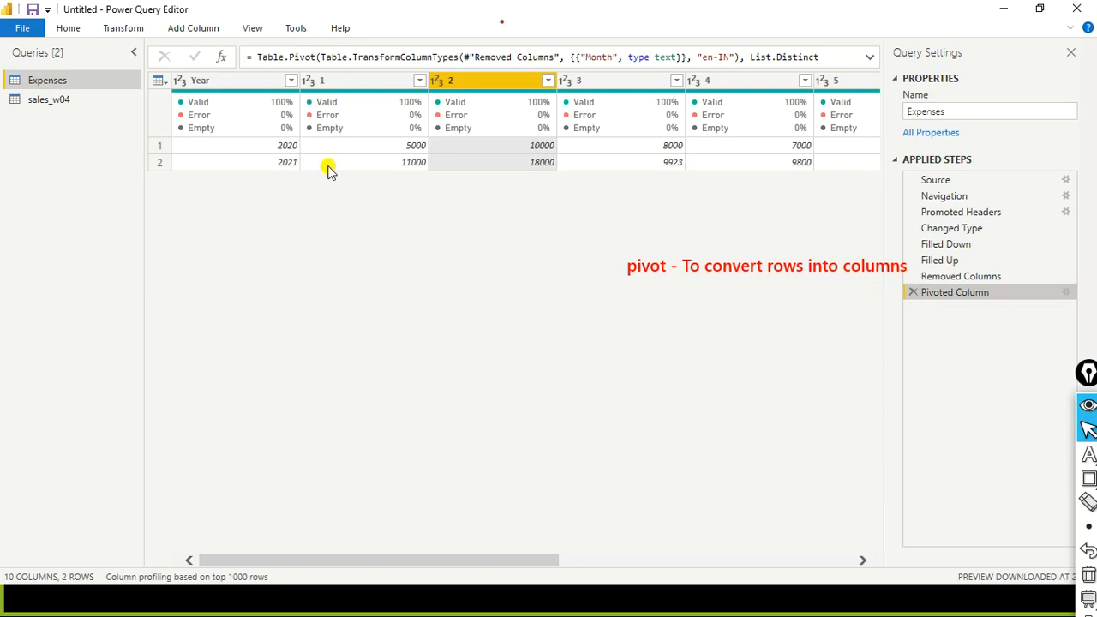
# - Select month columns 1 through 4 in the pivoted Expenses table and review the Unpivot Columns options, including Unpivot Only Selected Columns
pyautogui.click(133, 35)
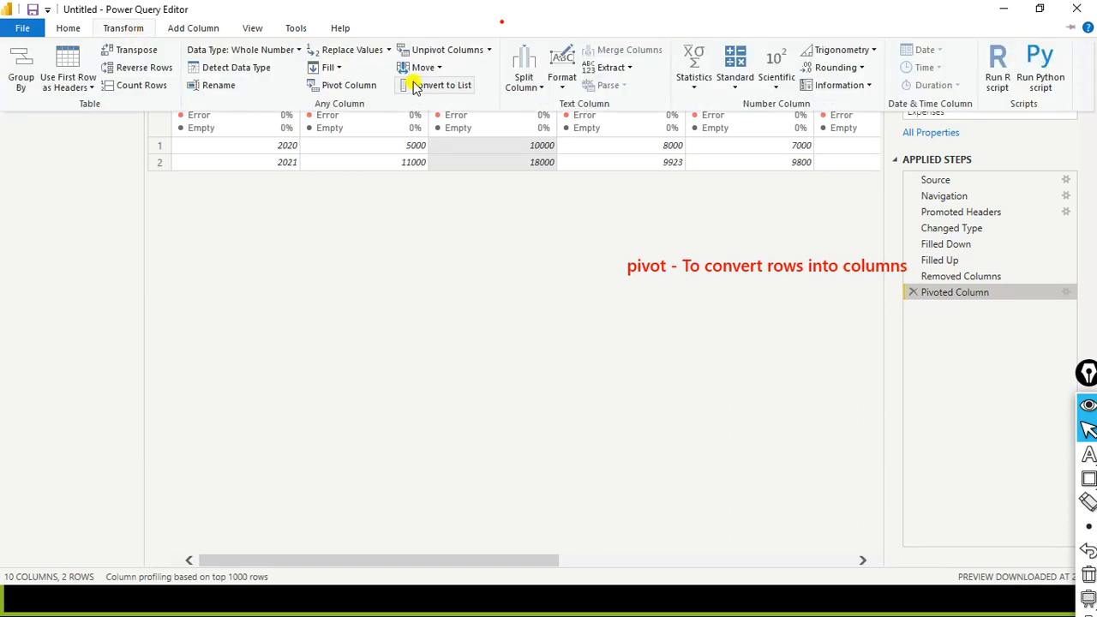
pyautogui.click(492, 53)
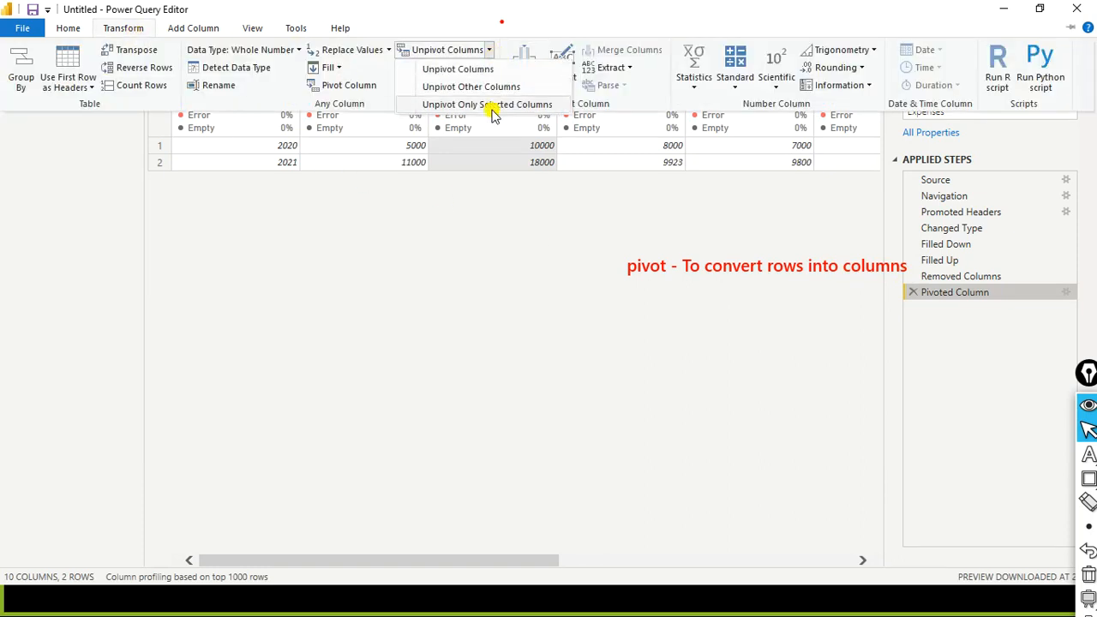
pyautogui.click(440, 331)
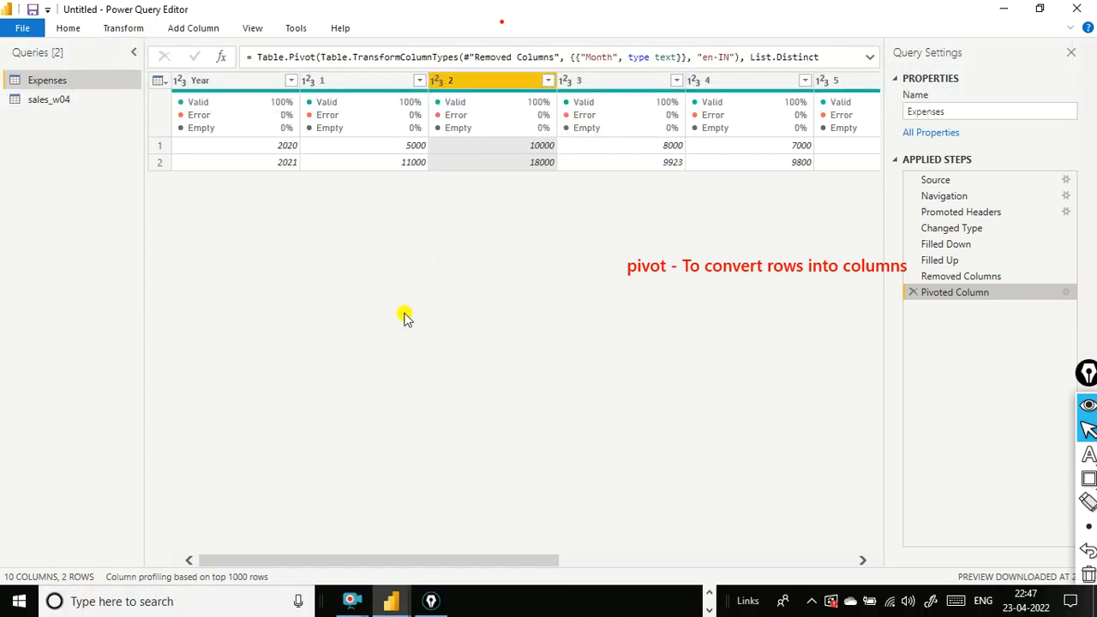
pyautogui.click(367, 81)
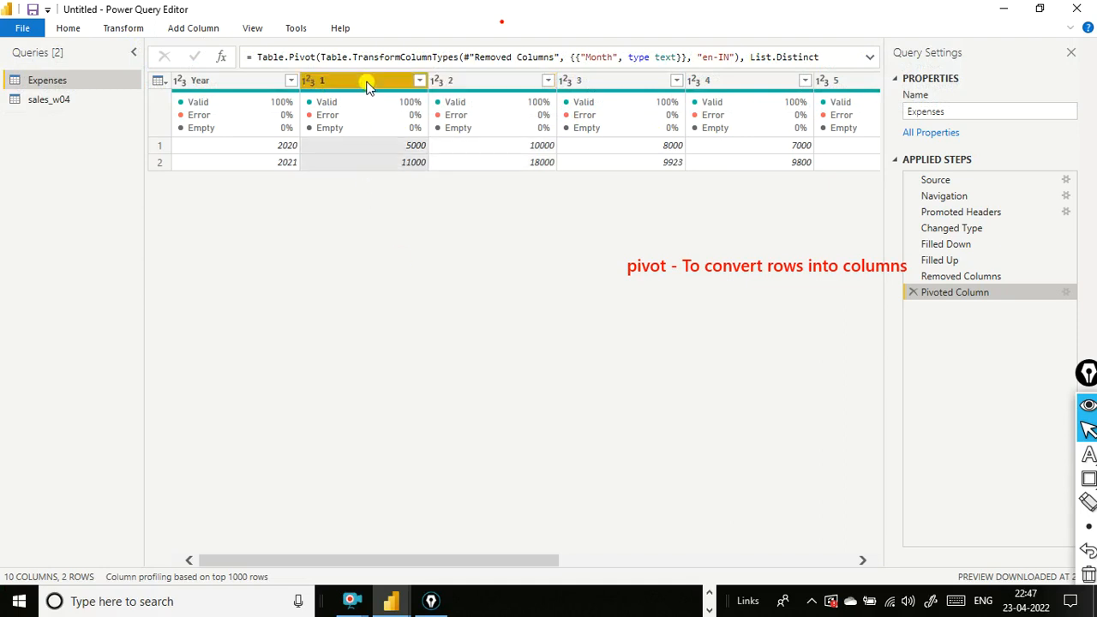
pyautogui.keyDown('shift'); pyautogui.click(718, 84); pyautogui.keyUp('shift')
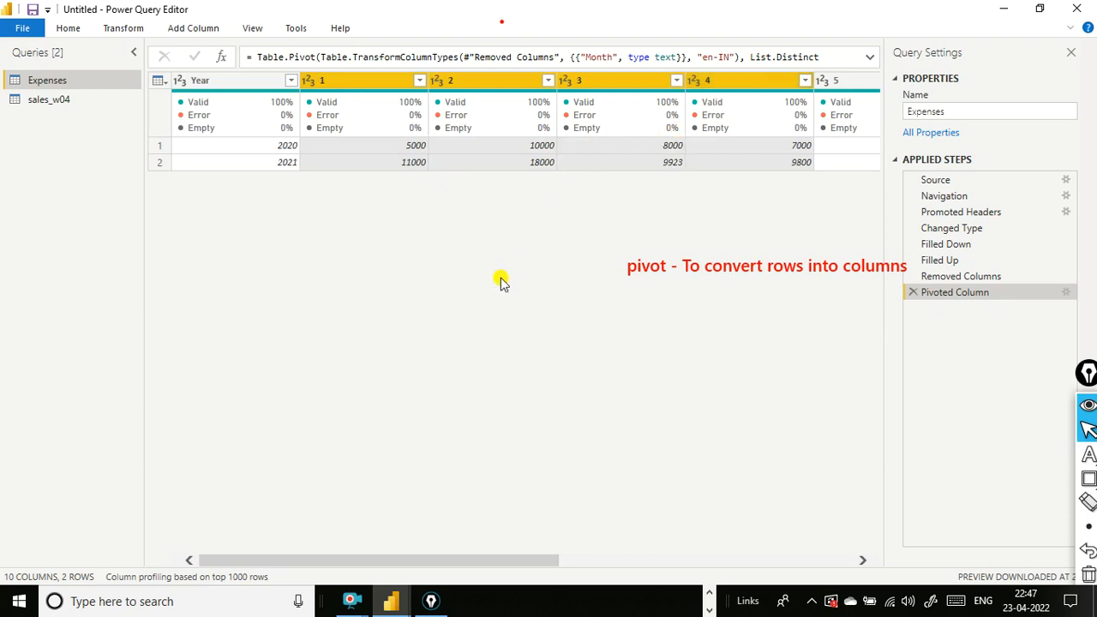
pyautogui.click(141, 26)
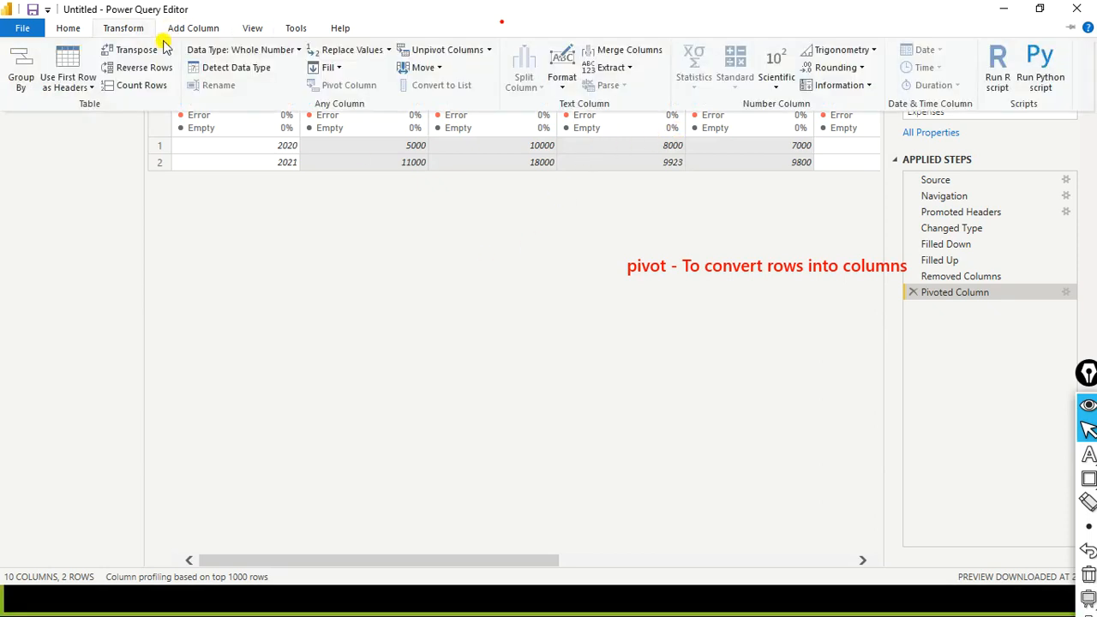
pyautogui.click(491, 51)
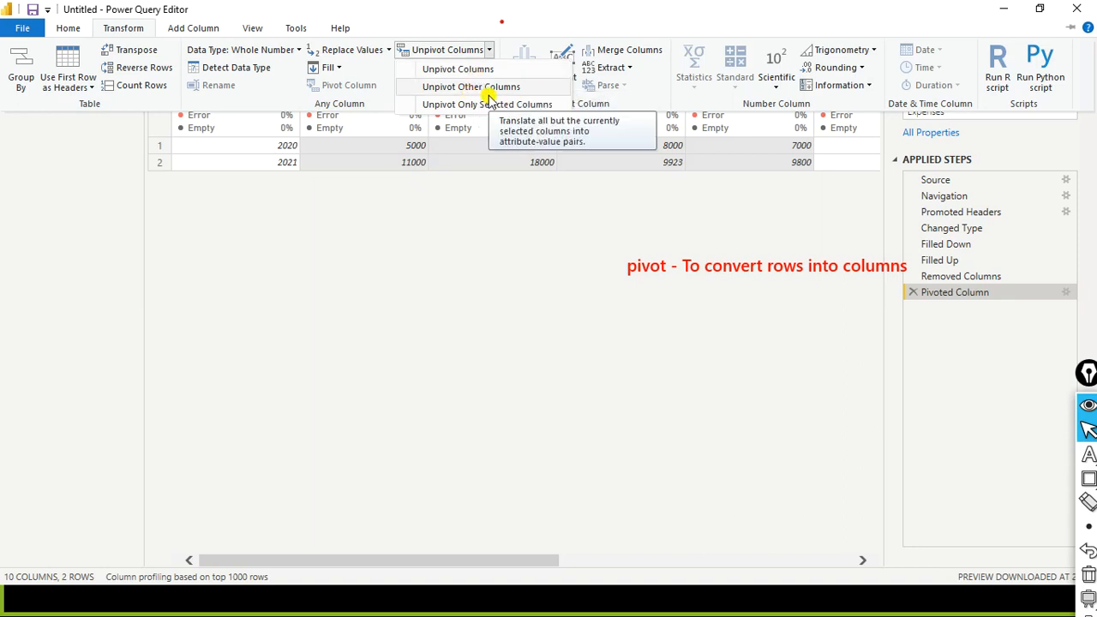
pyautogui.click(335, 303)
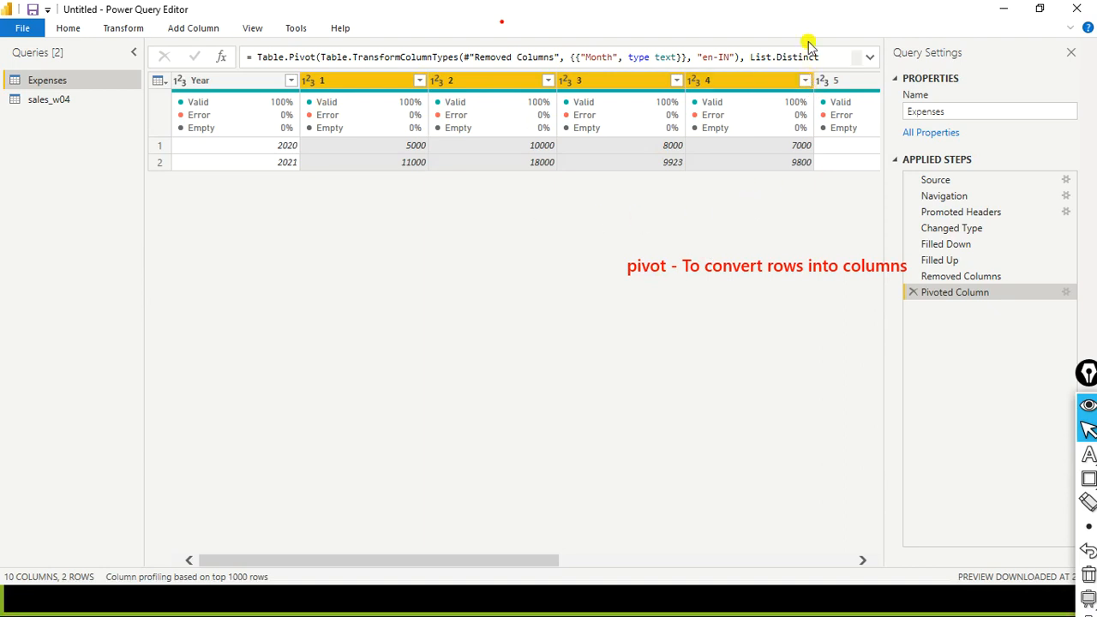
# - Reduce the Power Query Editor to a smaller window and switch to Zoom, bringing up the meeting controls
pyautogui.click(1039, 8)
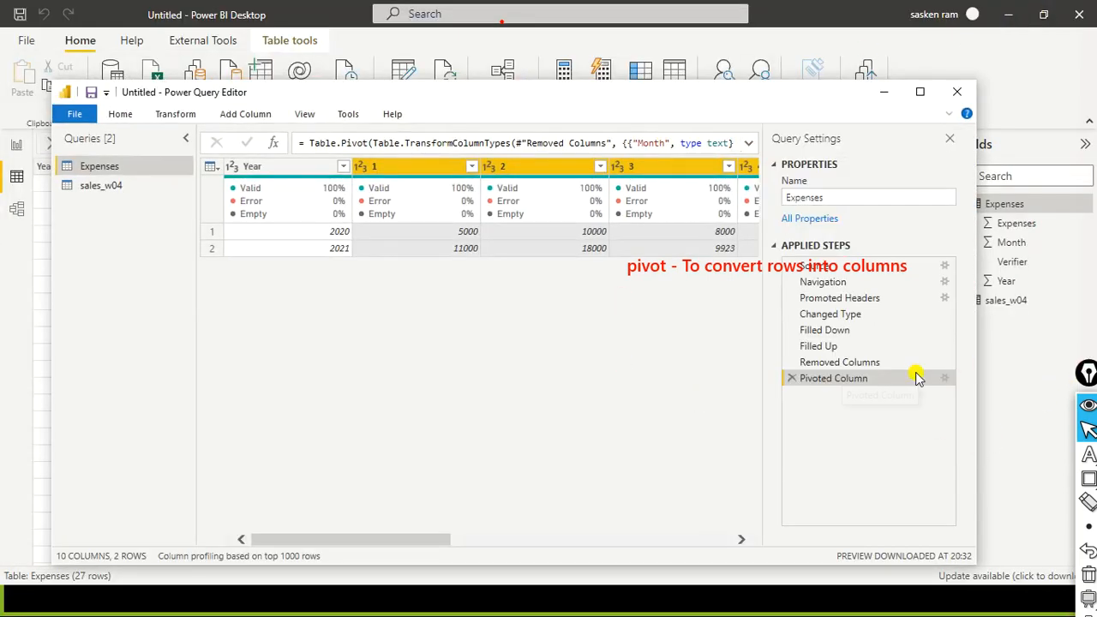
pyautogui.click(718, 588)
pyautogui.press('super')
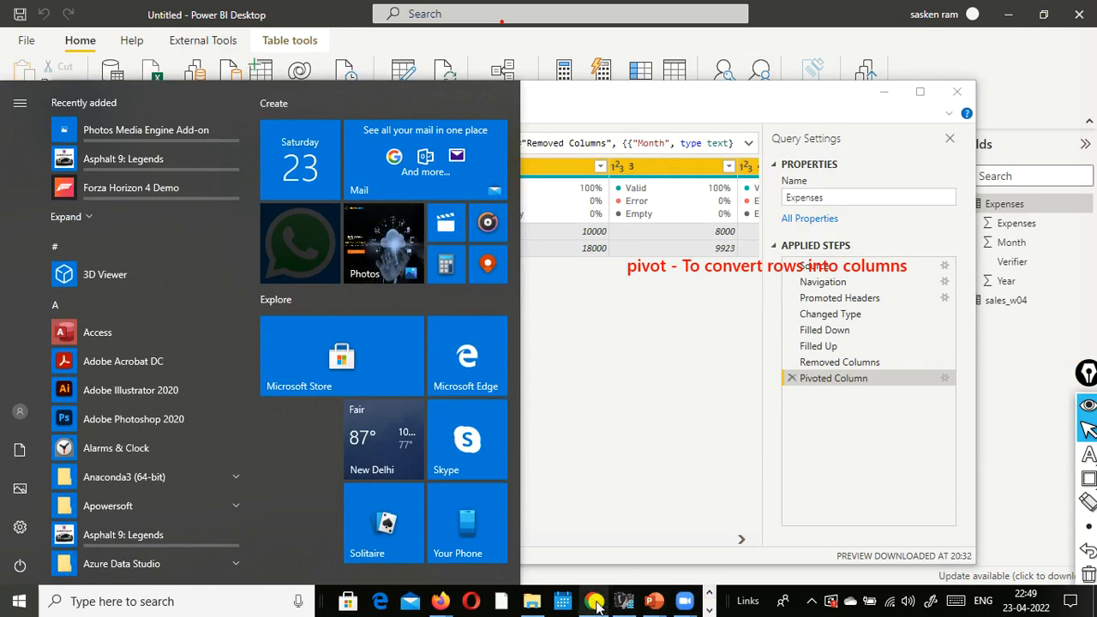
pyautogui.moveTo(679, 606)
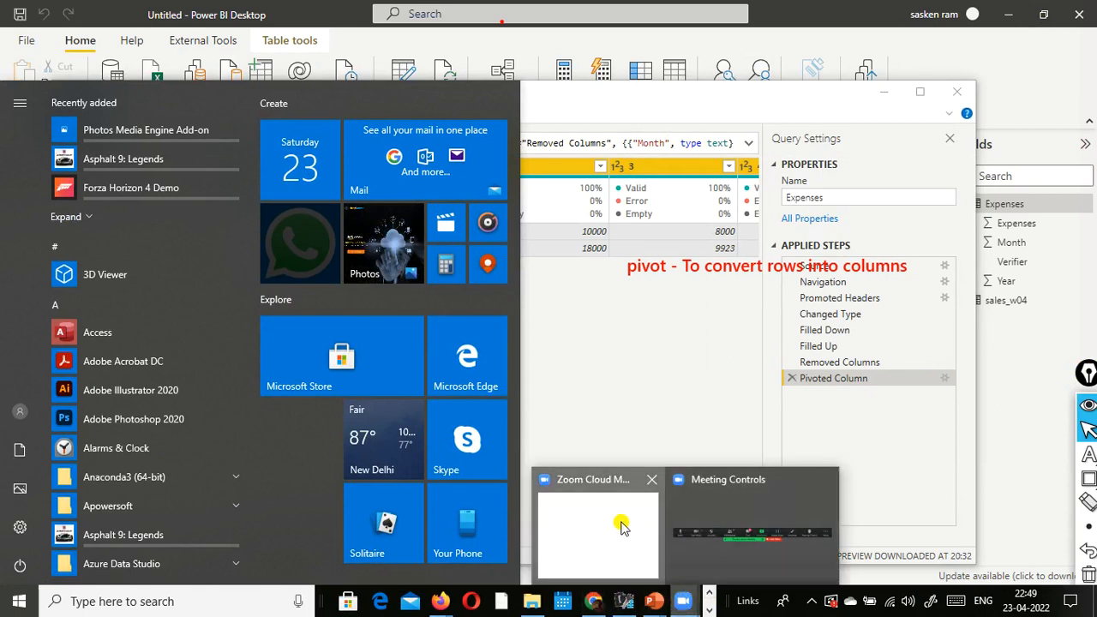
pyautogui.click(623, 524)
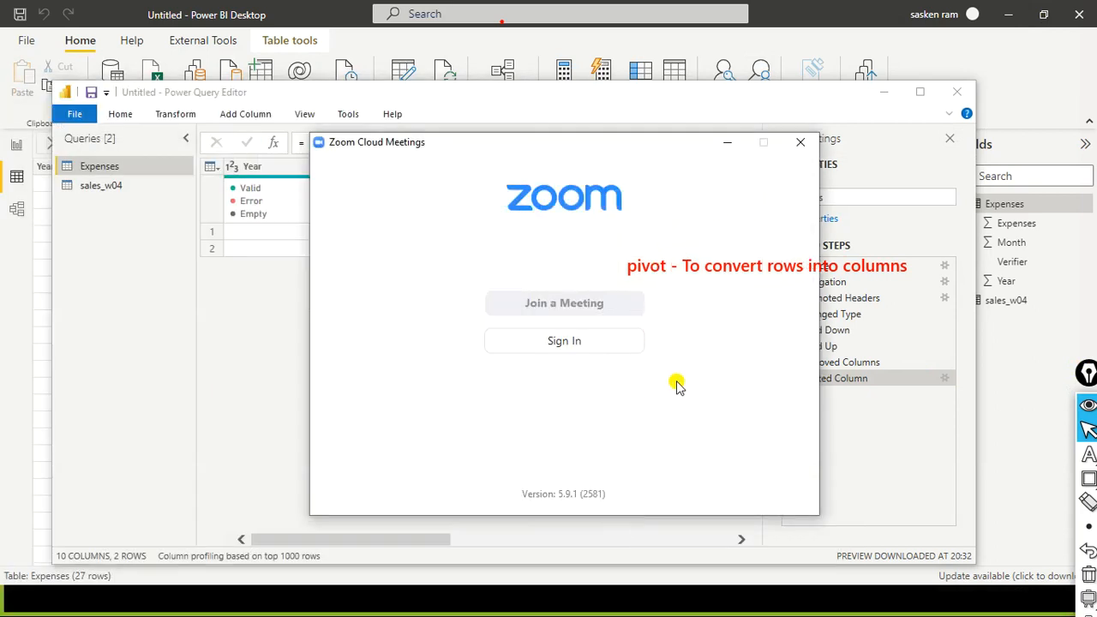
pyautogui.press('super')
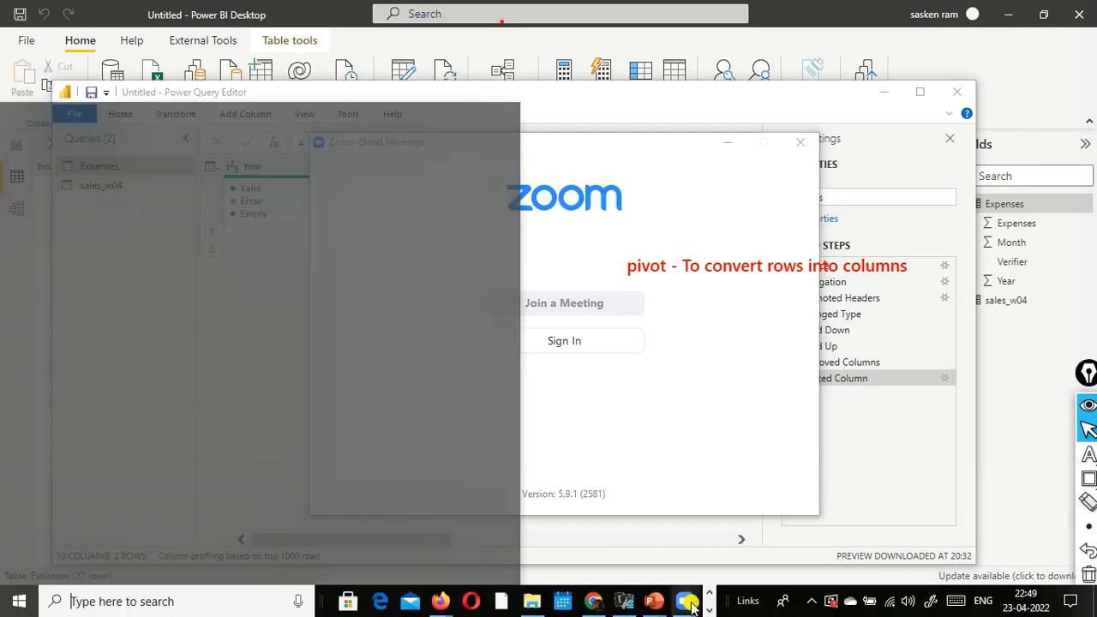
pyautogui.moveTo(683, 604)
pyautogui.click(711, 573)
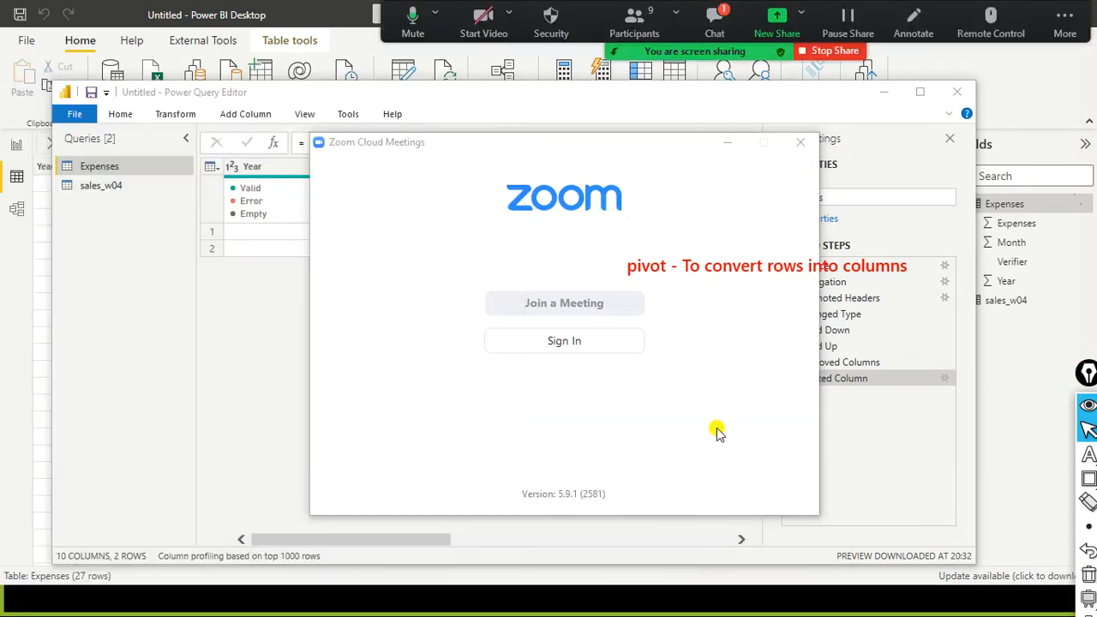
# - Read the participants' messages in the Zoom meeting chat, highlight the question about the Advanced Editor, and close the chat
pyautogui.click(713, 13)
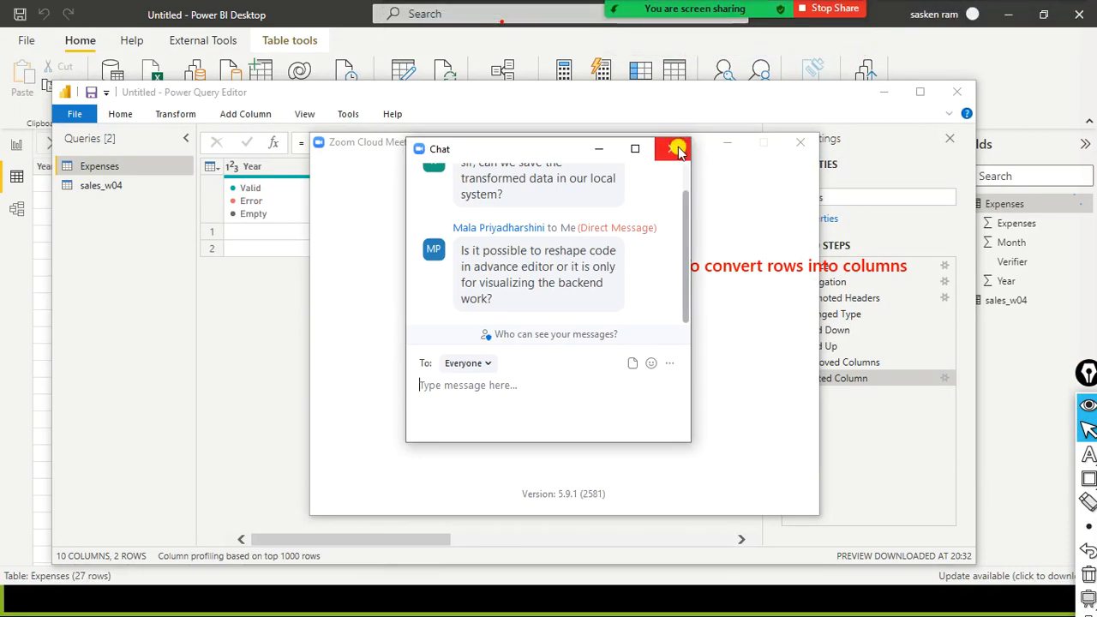
pyautogui.scroll(1, 623, 290)
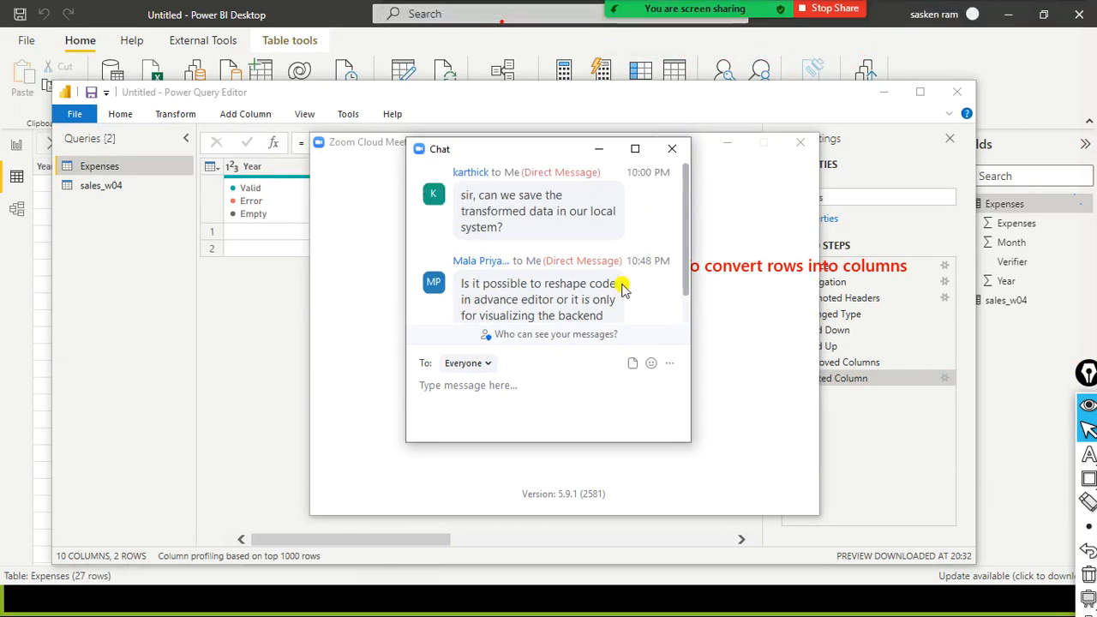
pyautogui.scroll(-1, 623, 289)
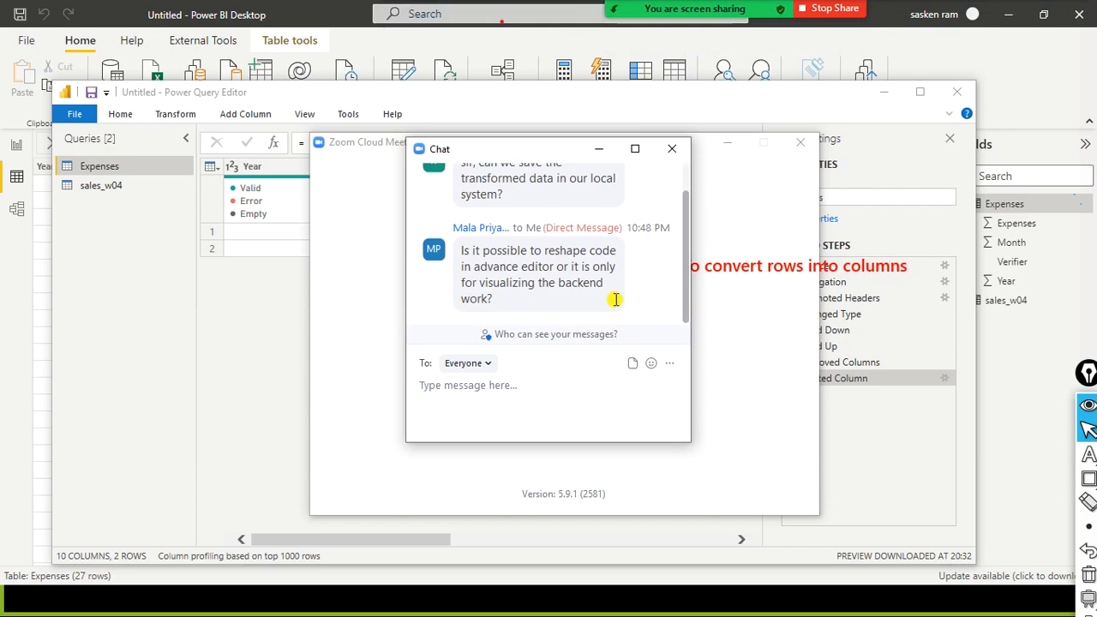
pyautogui.moveTo(616, 299); pyautogui.dragTo(446, 203)
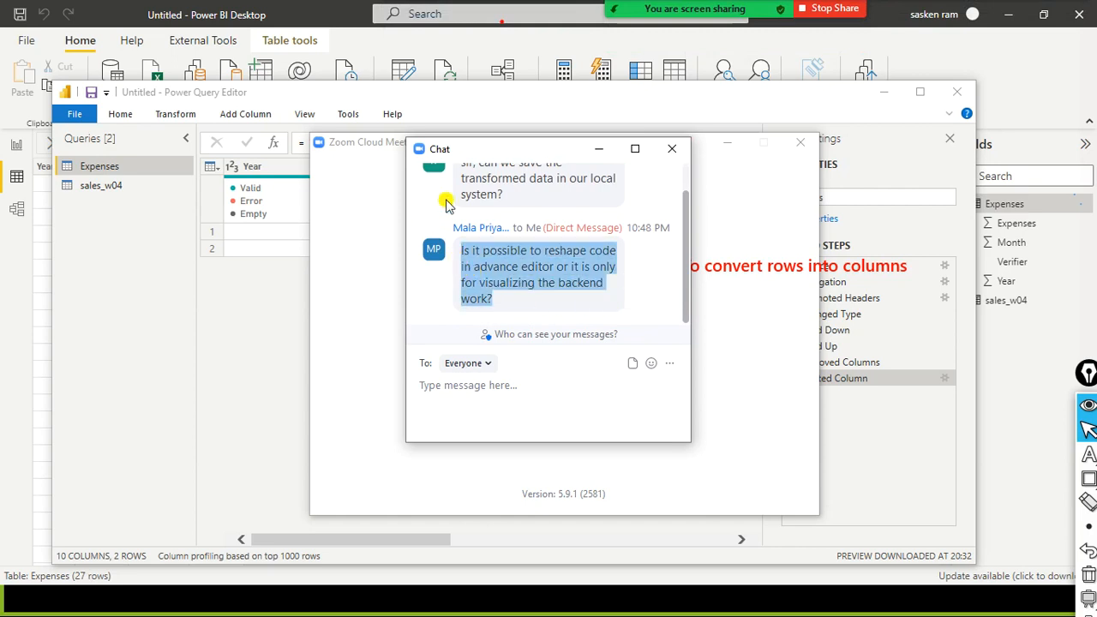
pyautogui.click(672, 148)
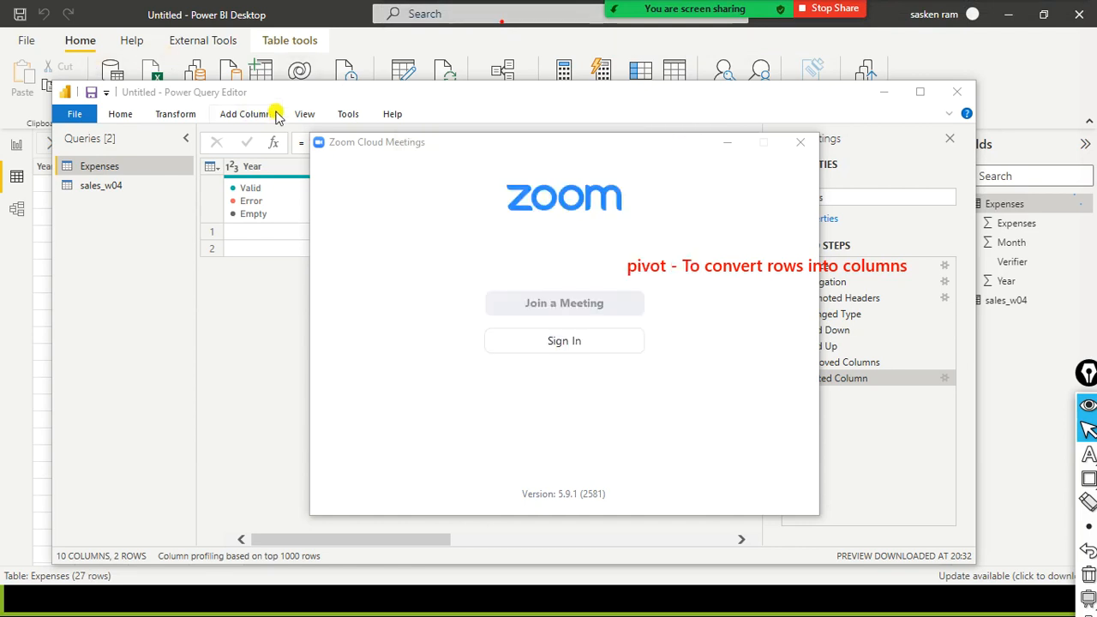
# - Examine the M code of the Expenses query in the Advanced Editor and close it without editing
pyautogui.click(175, 115)
pyautogui.click(304, 114)
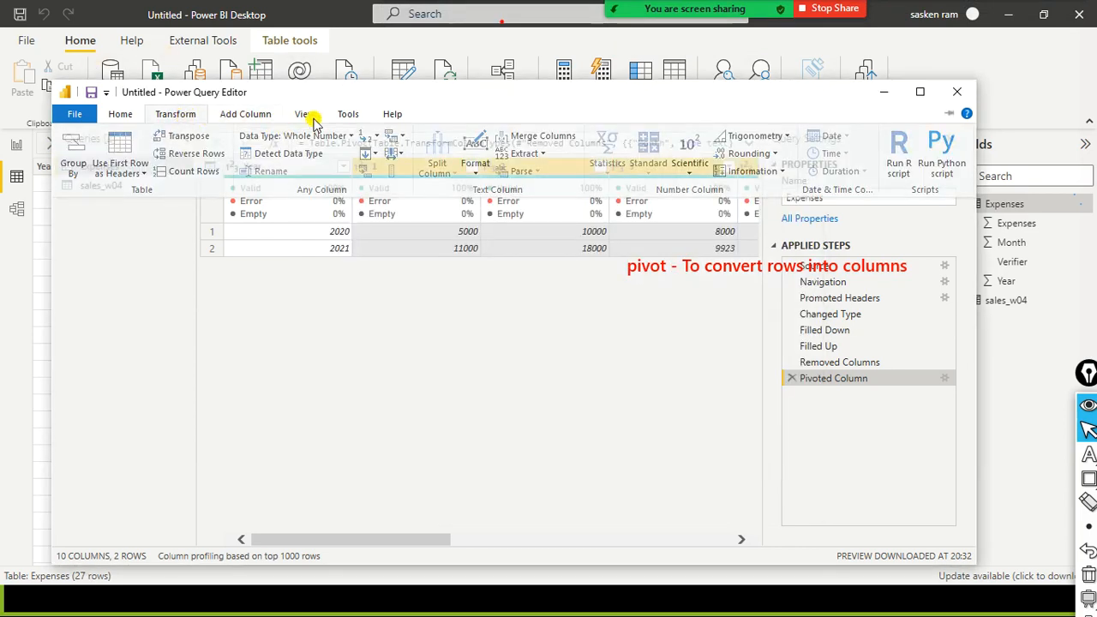
pyautogui.click(554, 159)
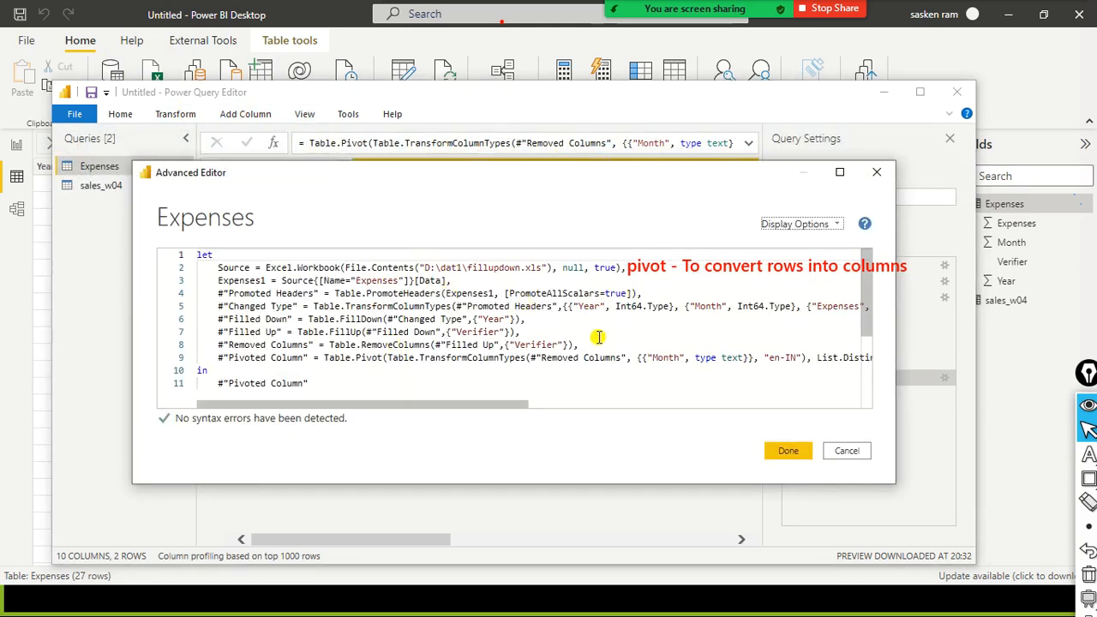
pyautogui.click(833, 451)
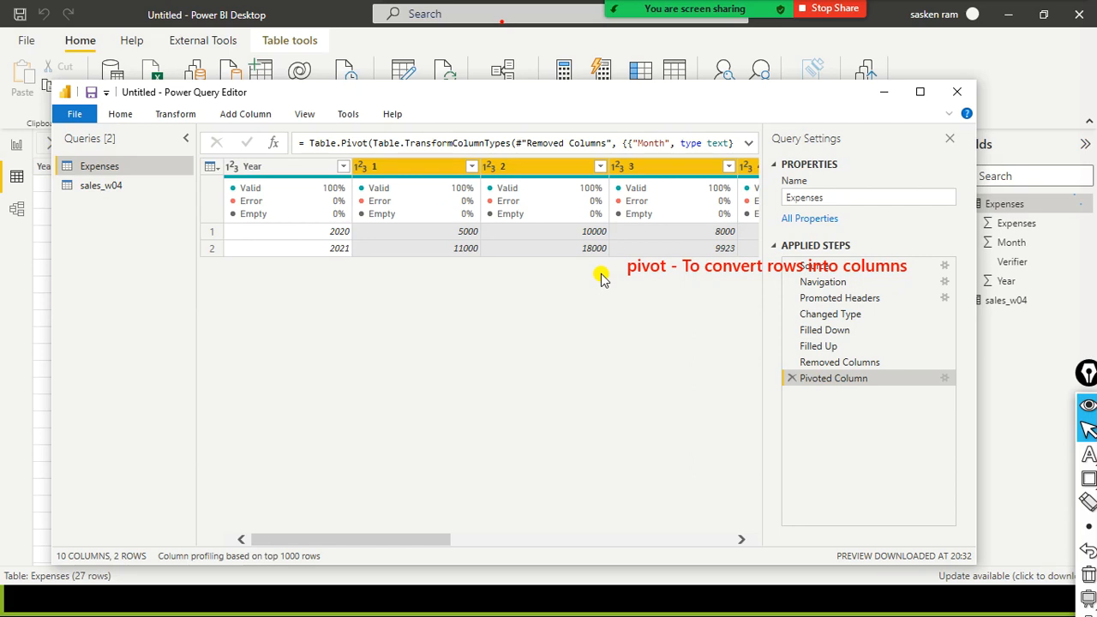
# - Look through the Zoom meeting's participants list and close it
pyautogui.moveTo(730, 7)
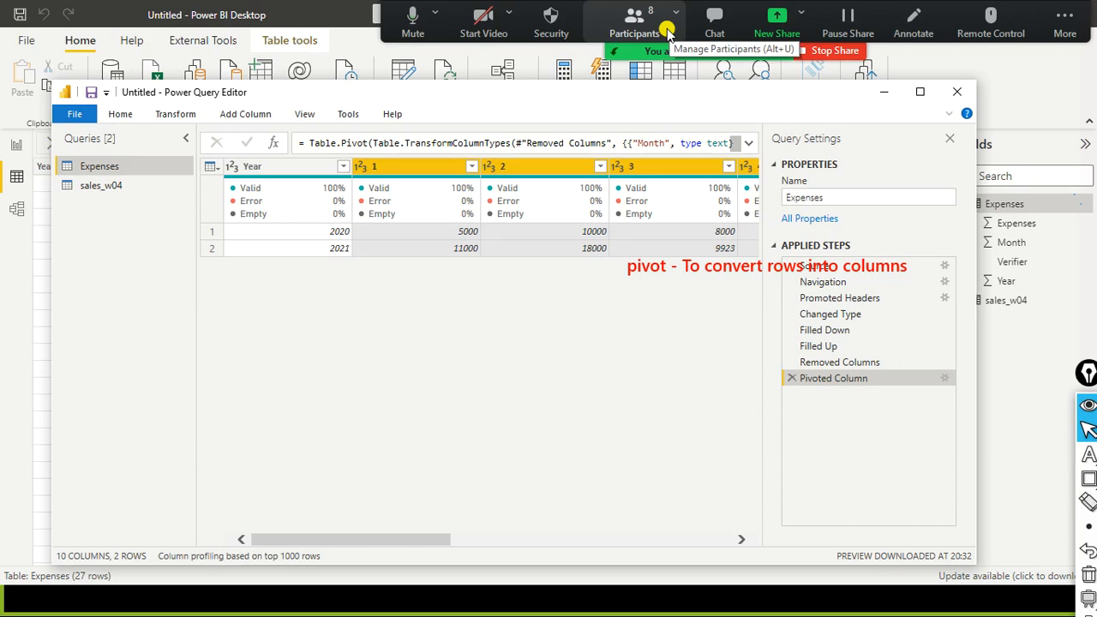
pyautogui.moveTo(635, 101); pyautogui.dragTo(675, 89)
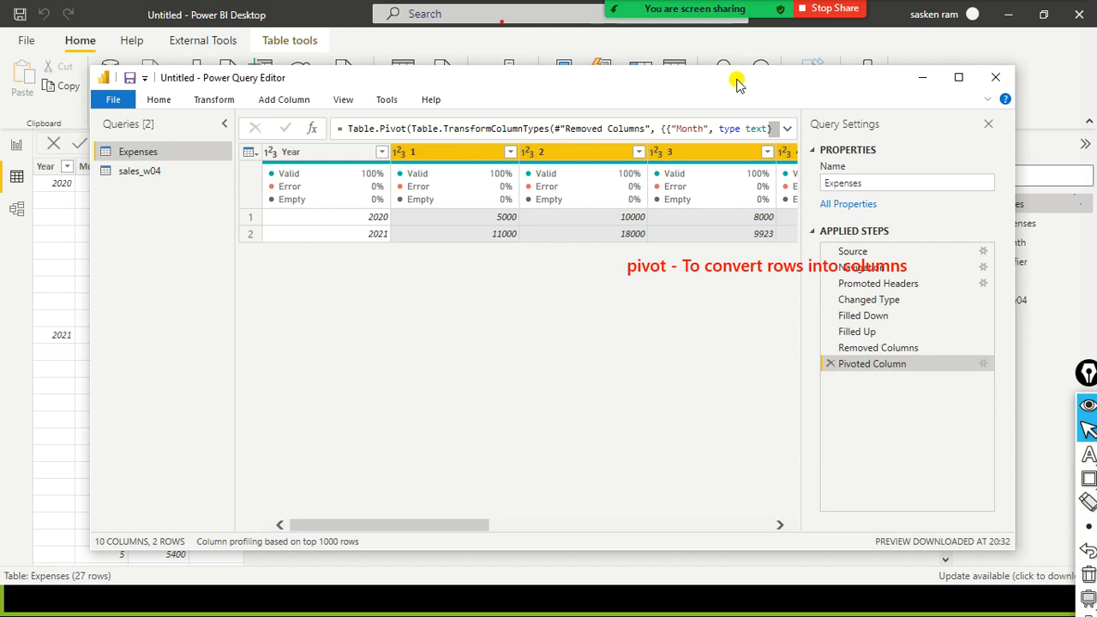
pyautogui.click(641, 22)
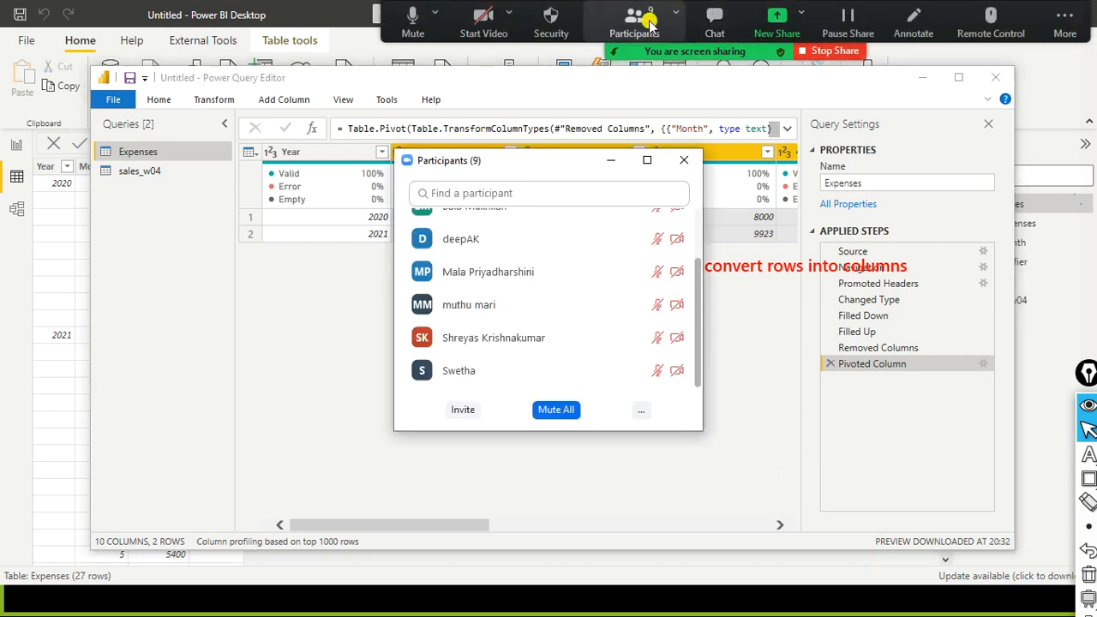
pyautogui.scroll(5, 591, 270)
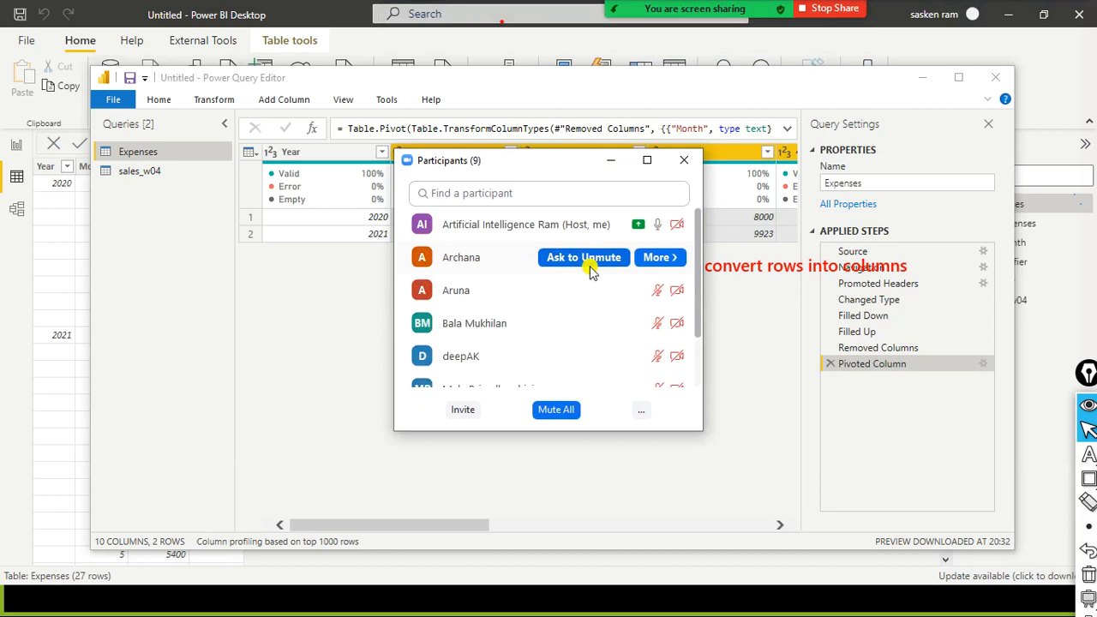
pyautogui.scroll(-3, 592, 270)
pyautogui.click(684, 161)
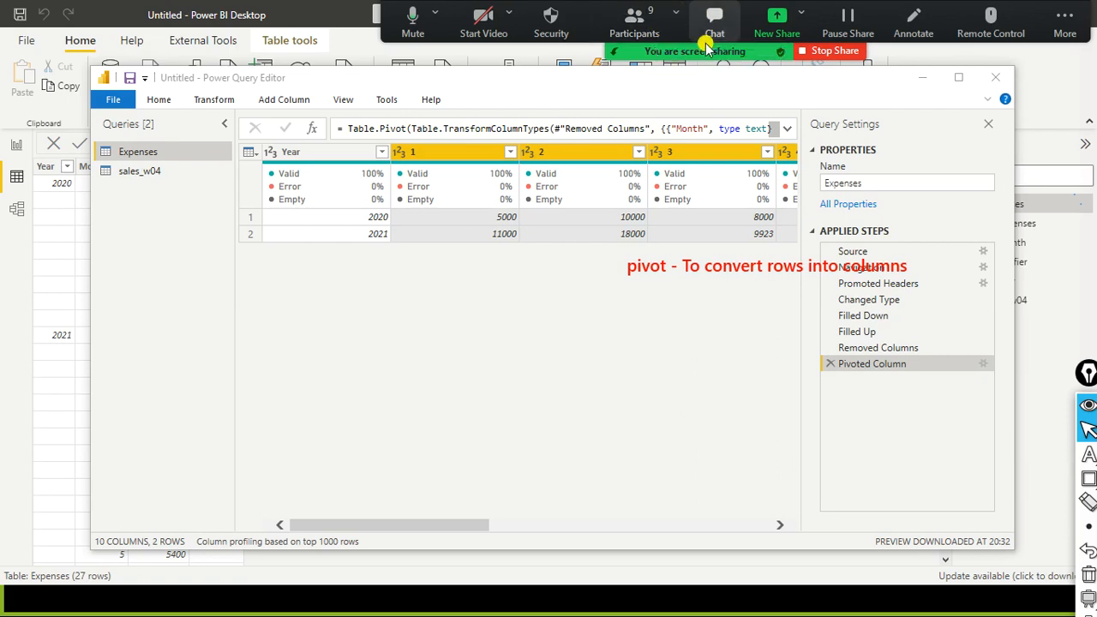
# - Stop sharing the screen in Zoom and end the meeting for all participants
pyautogui.click(819, 54)
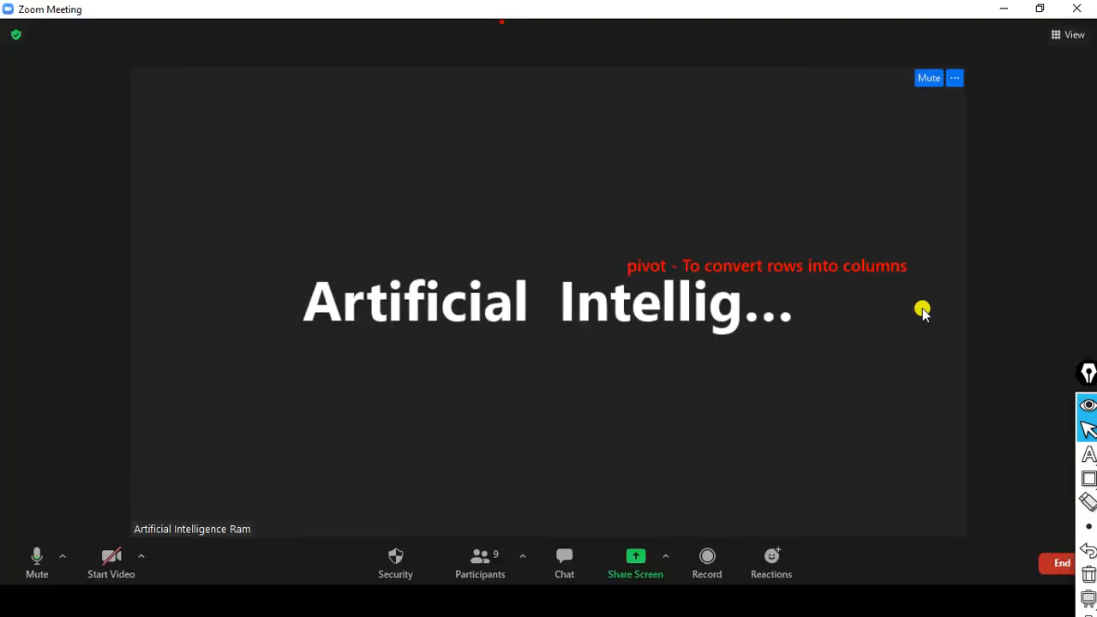
pyautogui.click(1069, 571)
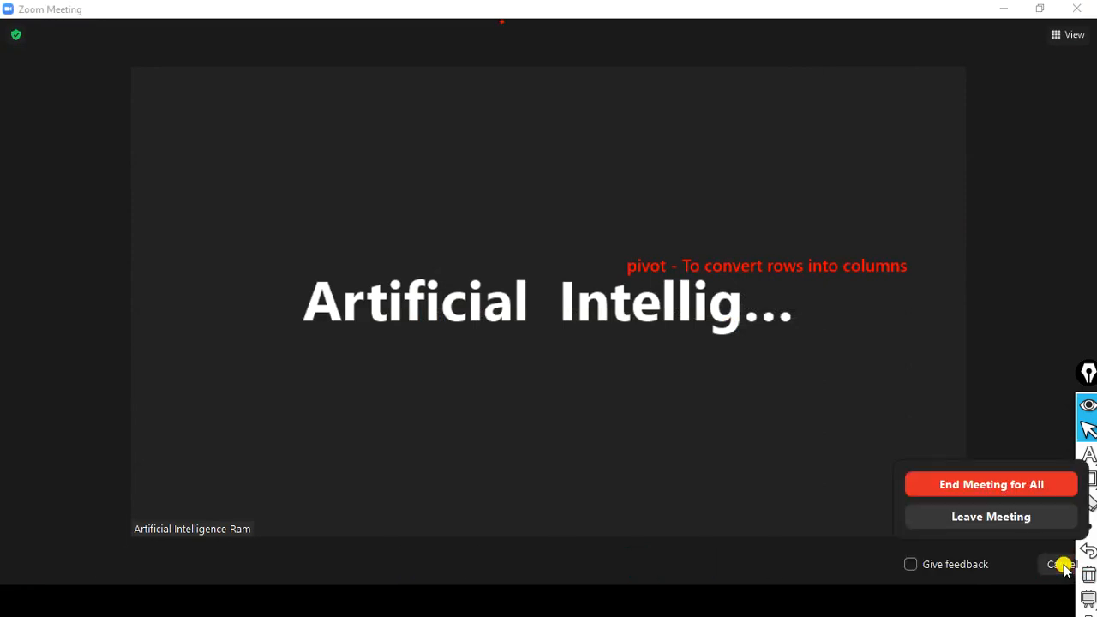
pyautogui.click(1012, 485)
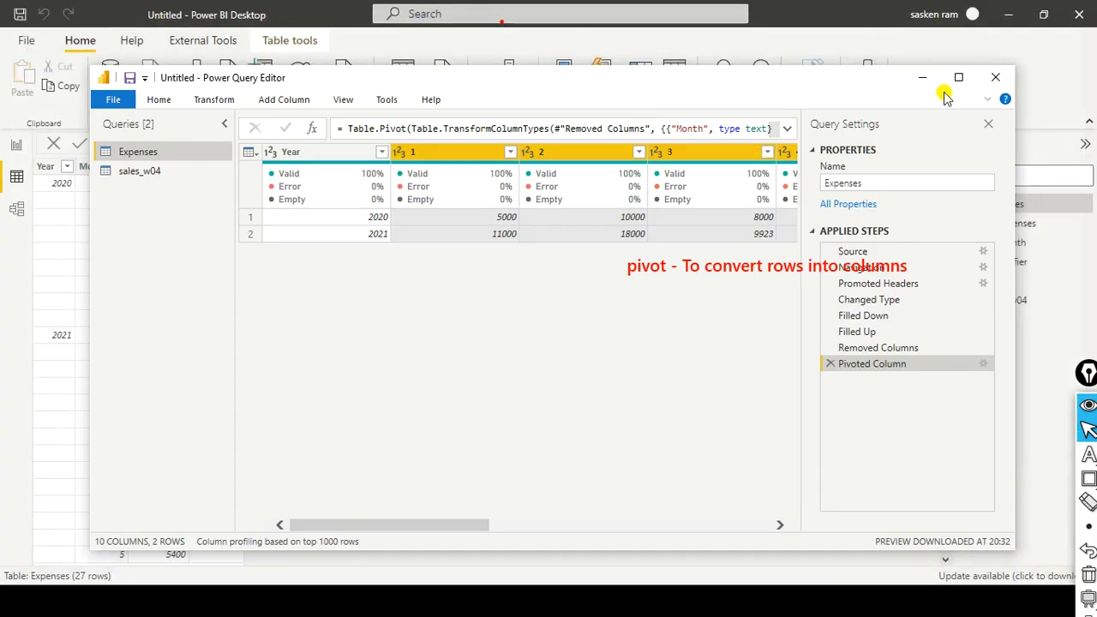
# - Close the Power Query Editor and apply the pending query changes to the Power BI model
pyautogui.click(993, 76)
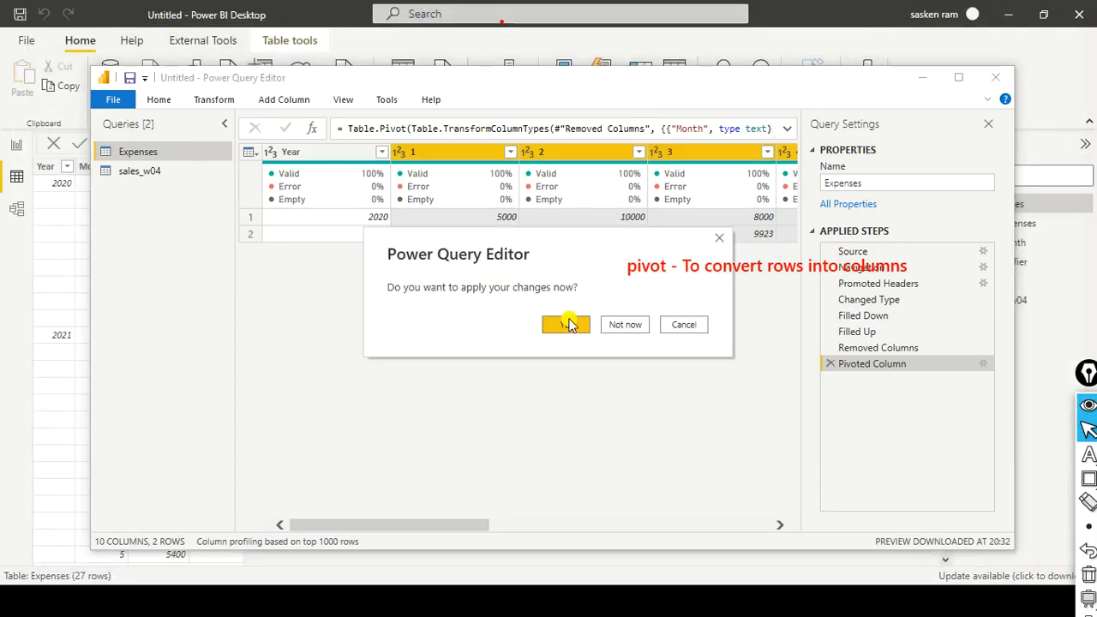
pyautogui.click(566, 324)
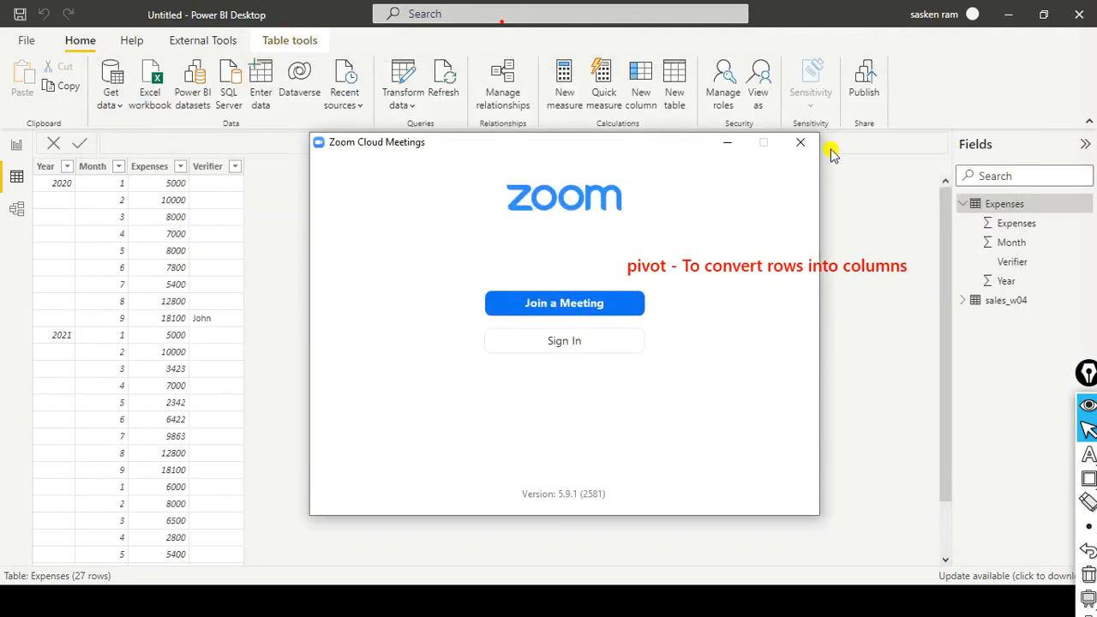
# - Close the Zoom Cloud Meetings window and minimize Power BI Desktop
pyautogui.click(801, 144)
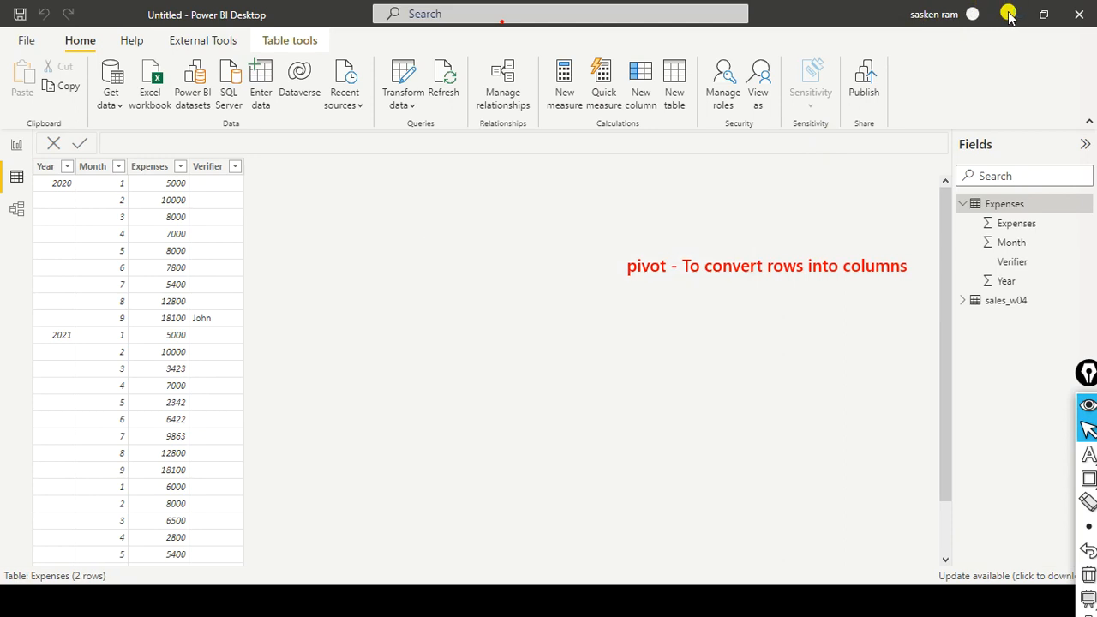
pyautogui.click(1010, 15)
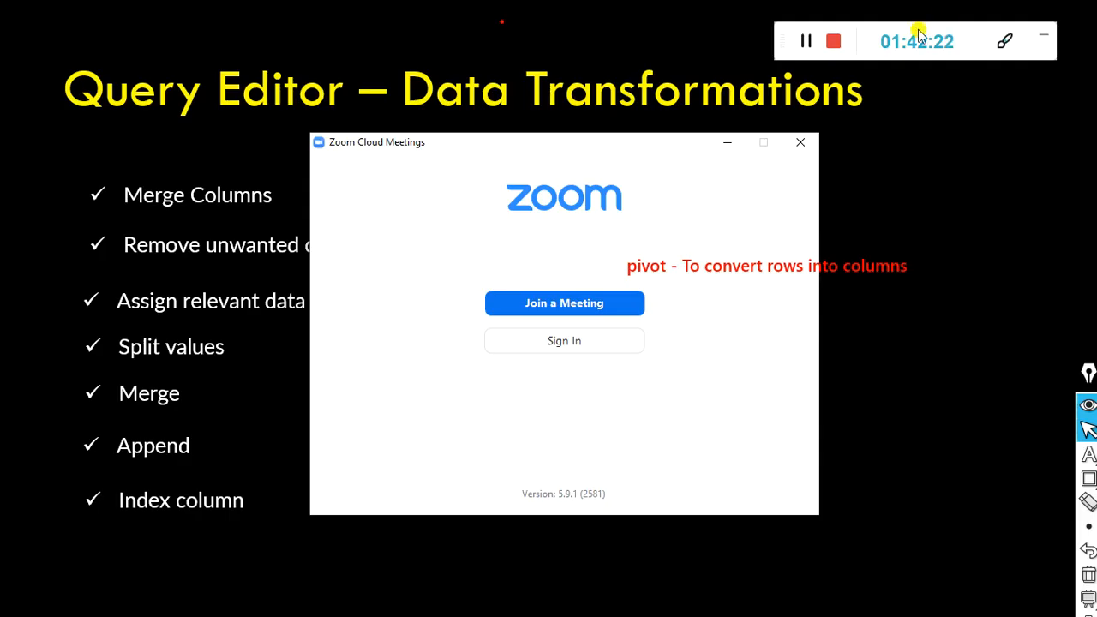